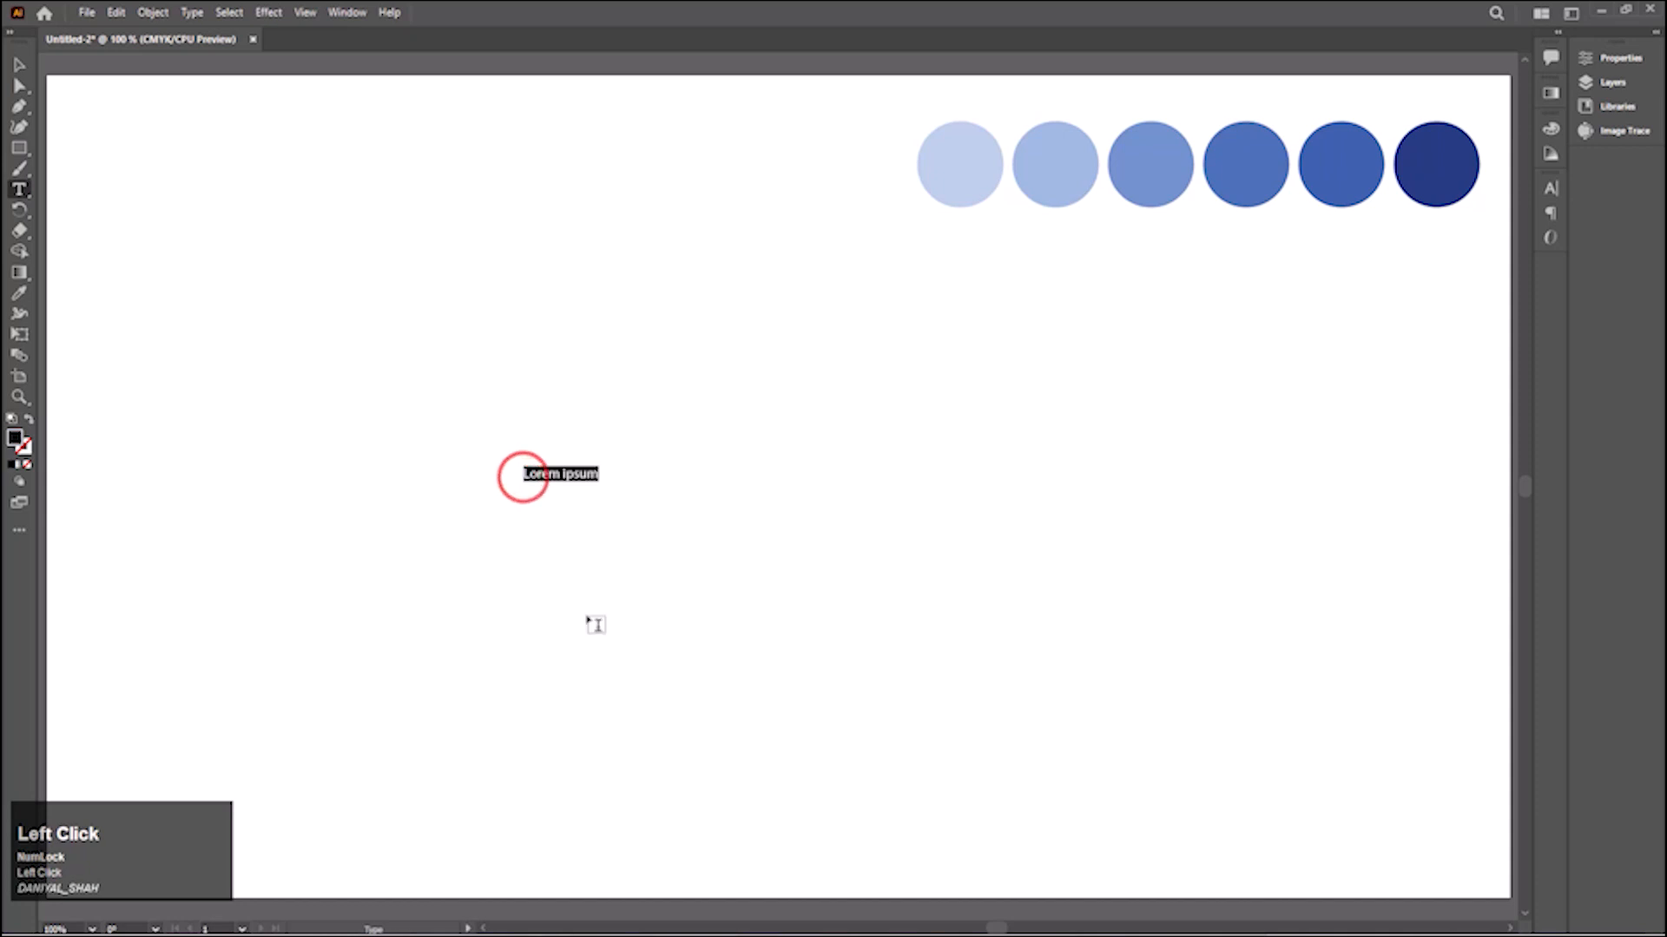
# Write the text "3D TEXT EFFECT" on the artboard and enlarge it to about 780 pt wide.
pyautogui.write('D')
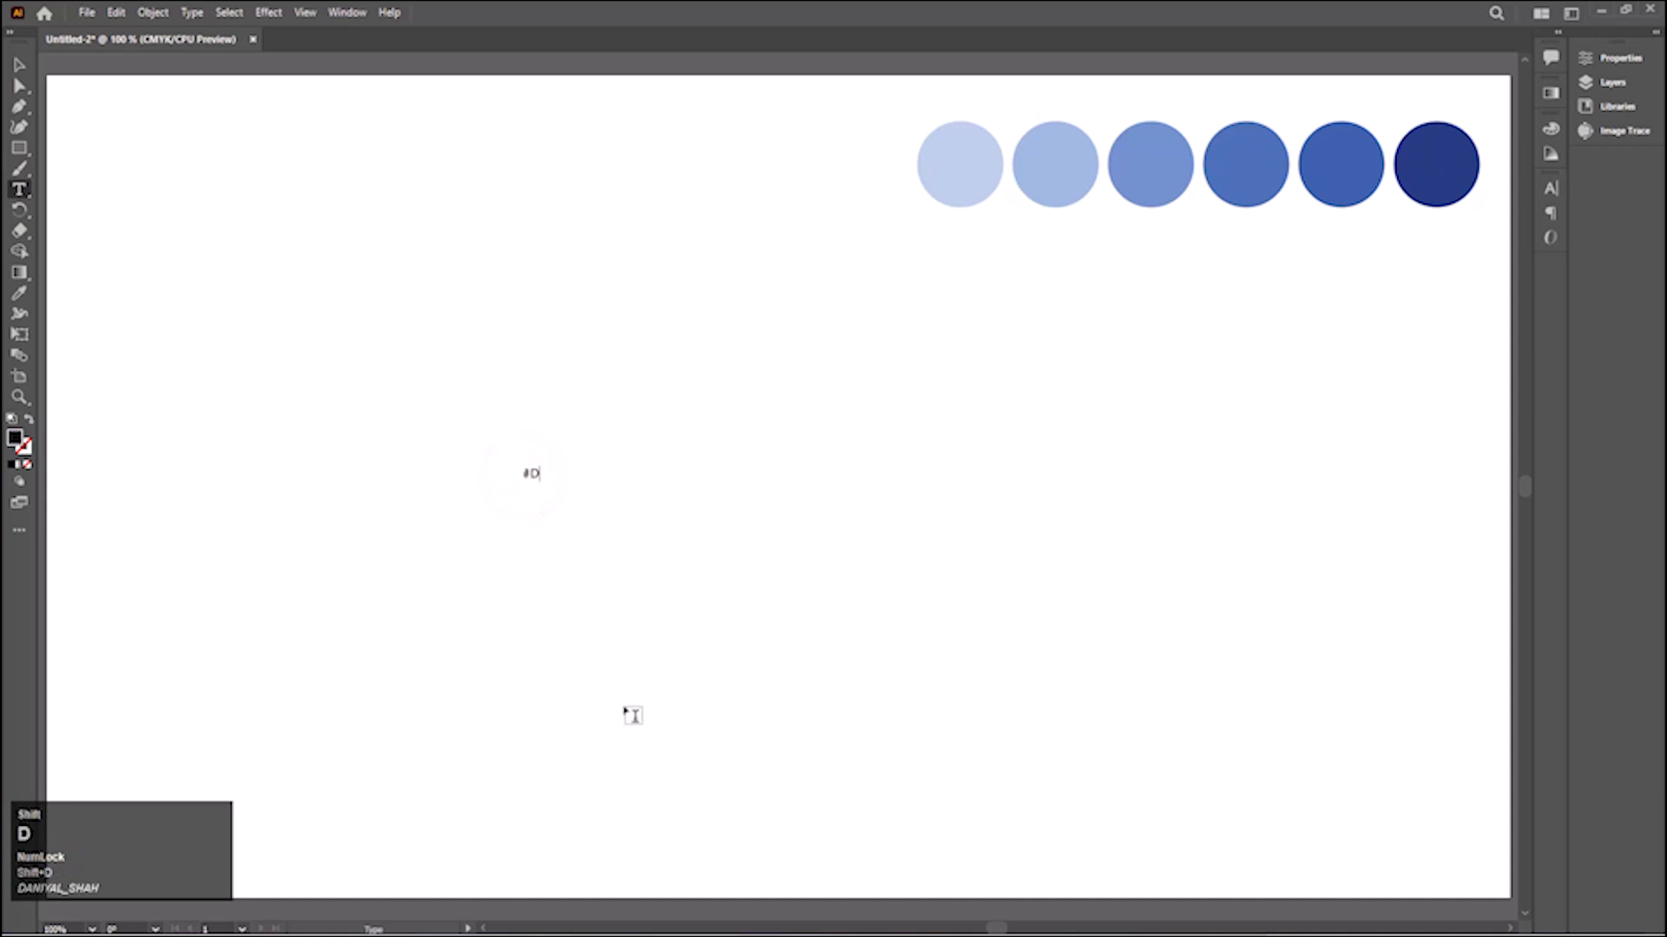
pyautogui.press('BackSpace')
pyautogui.press('BackSpace')
pyautogui.write('3')
pyautogui.press('Escape')
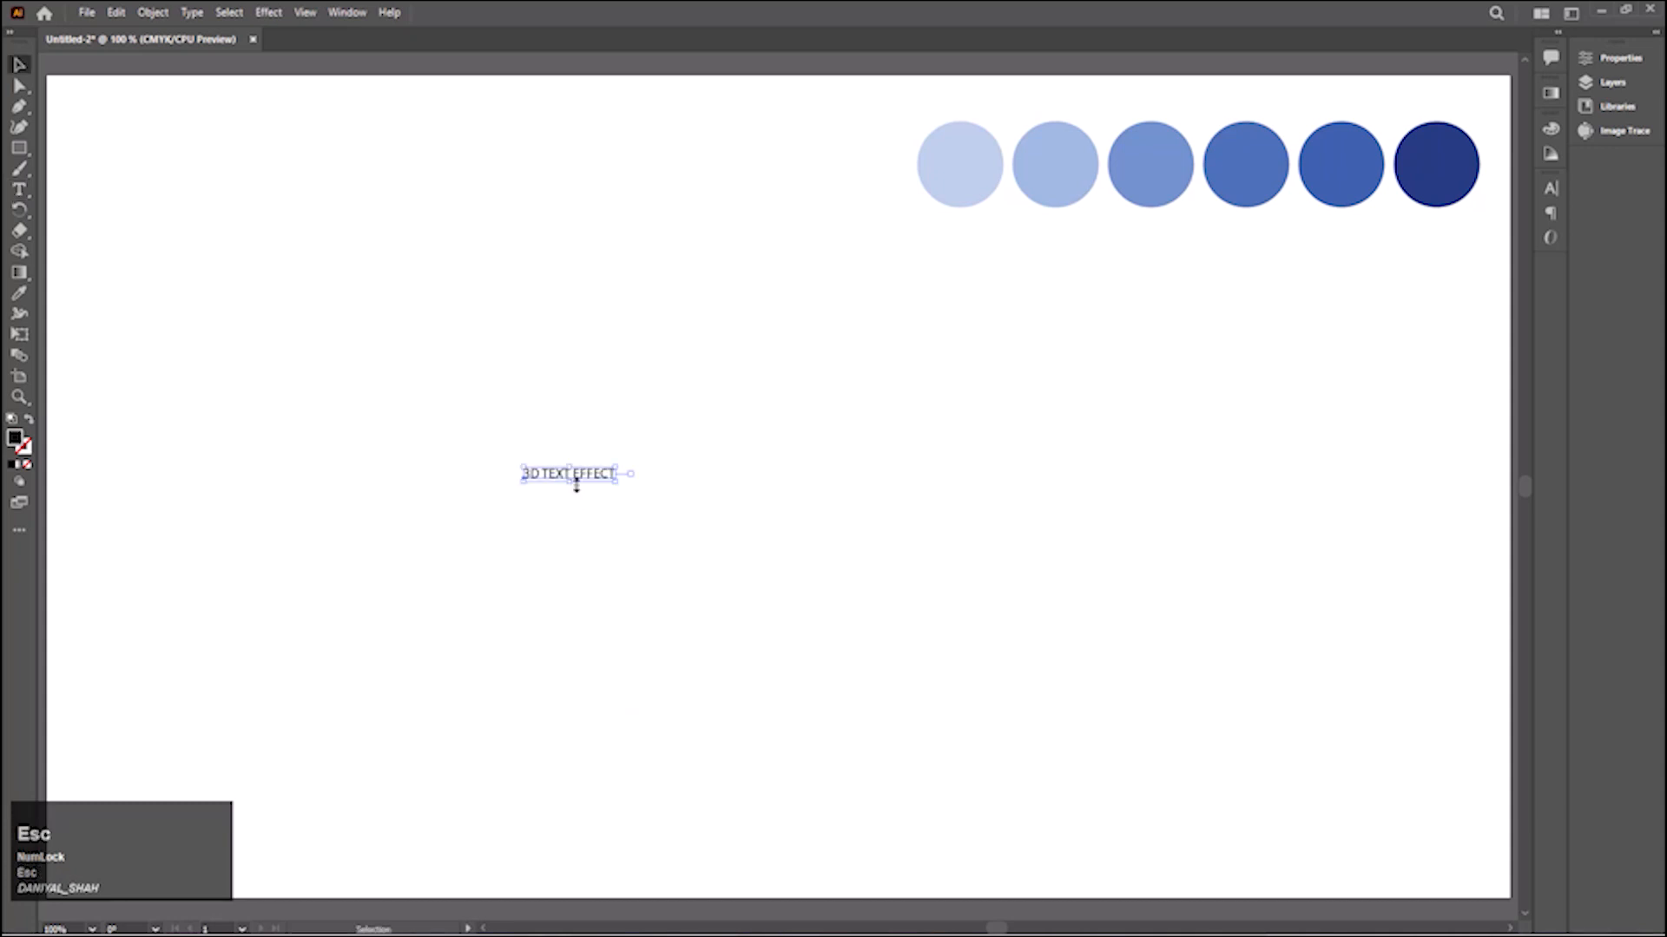
pyautogui.moveTo(576, 483); pyautogui.dragTo(838, 537)
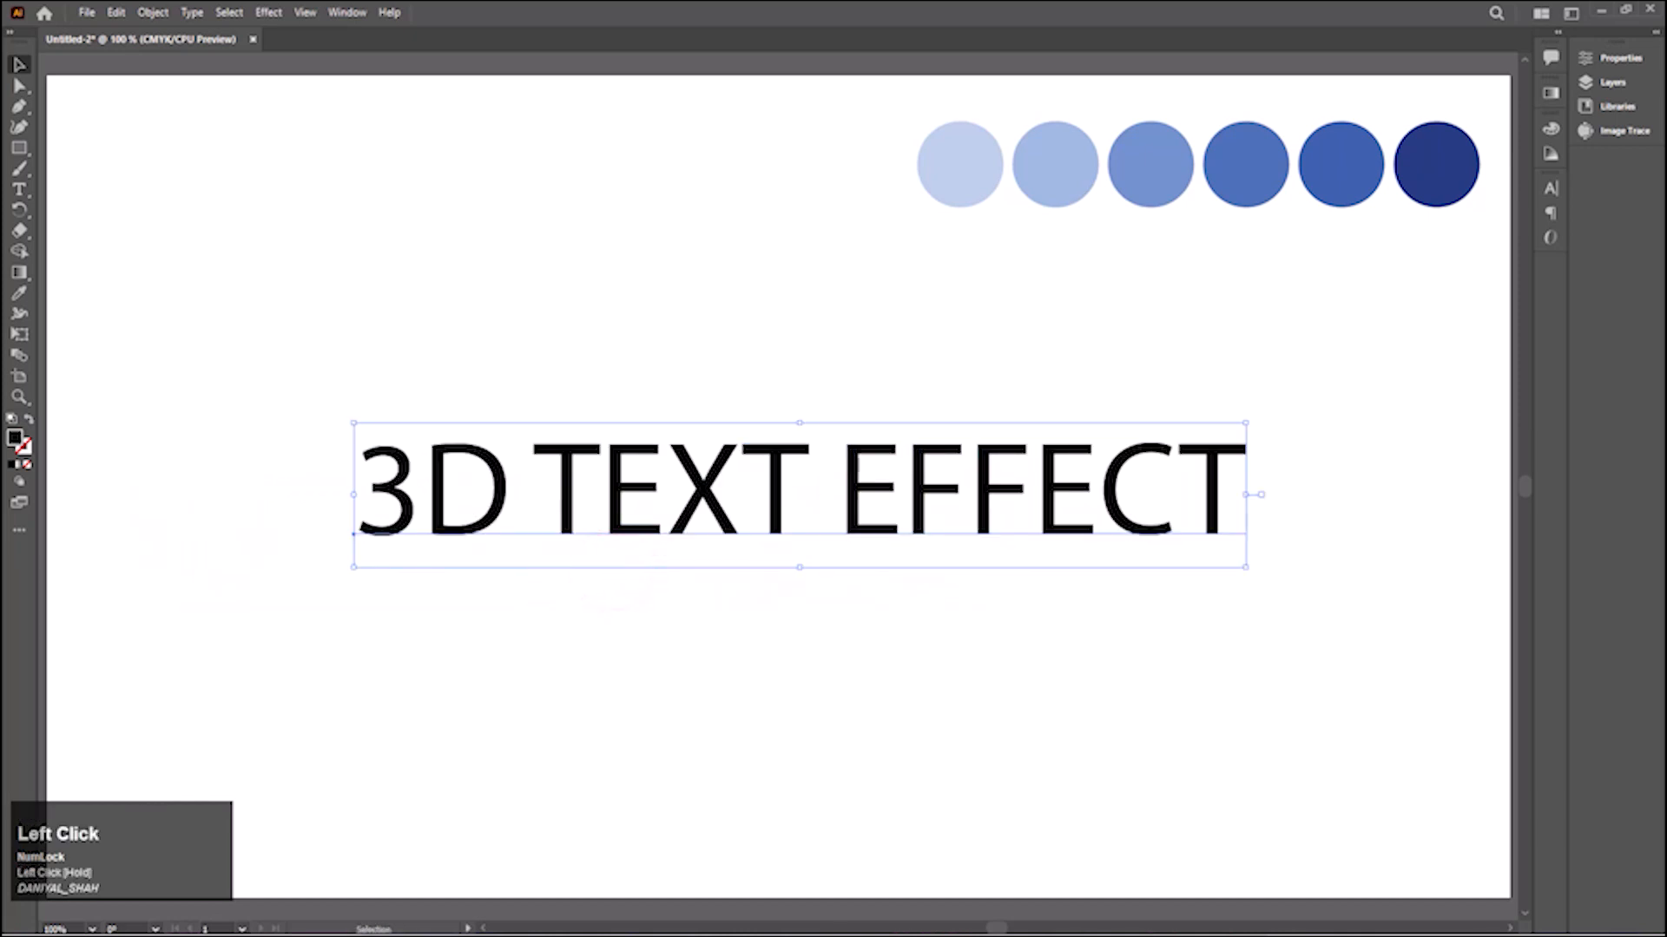
# Change the font of the 3D TEXT EFFECT lettering to Bebas Neue Bold.
pyautogui.click(1610, 57)
pyautogui.click(1480, 404)
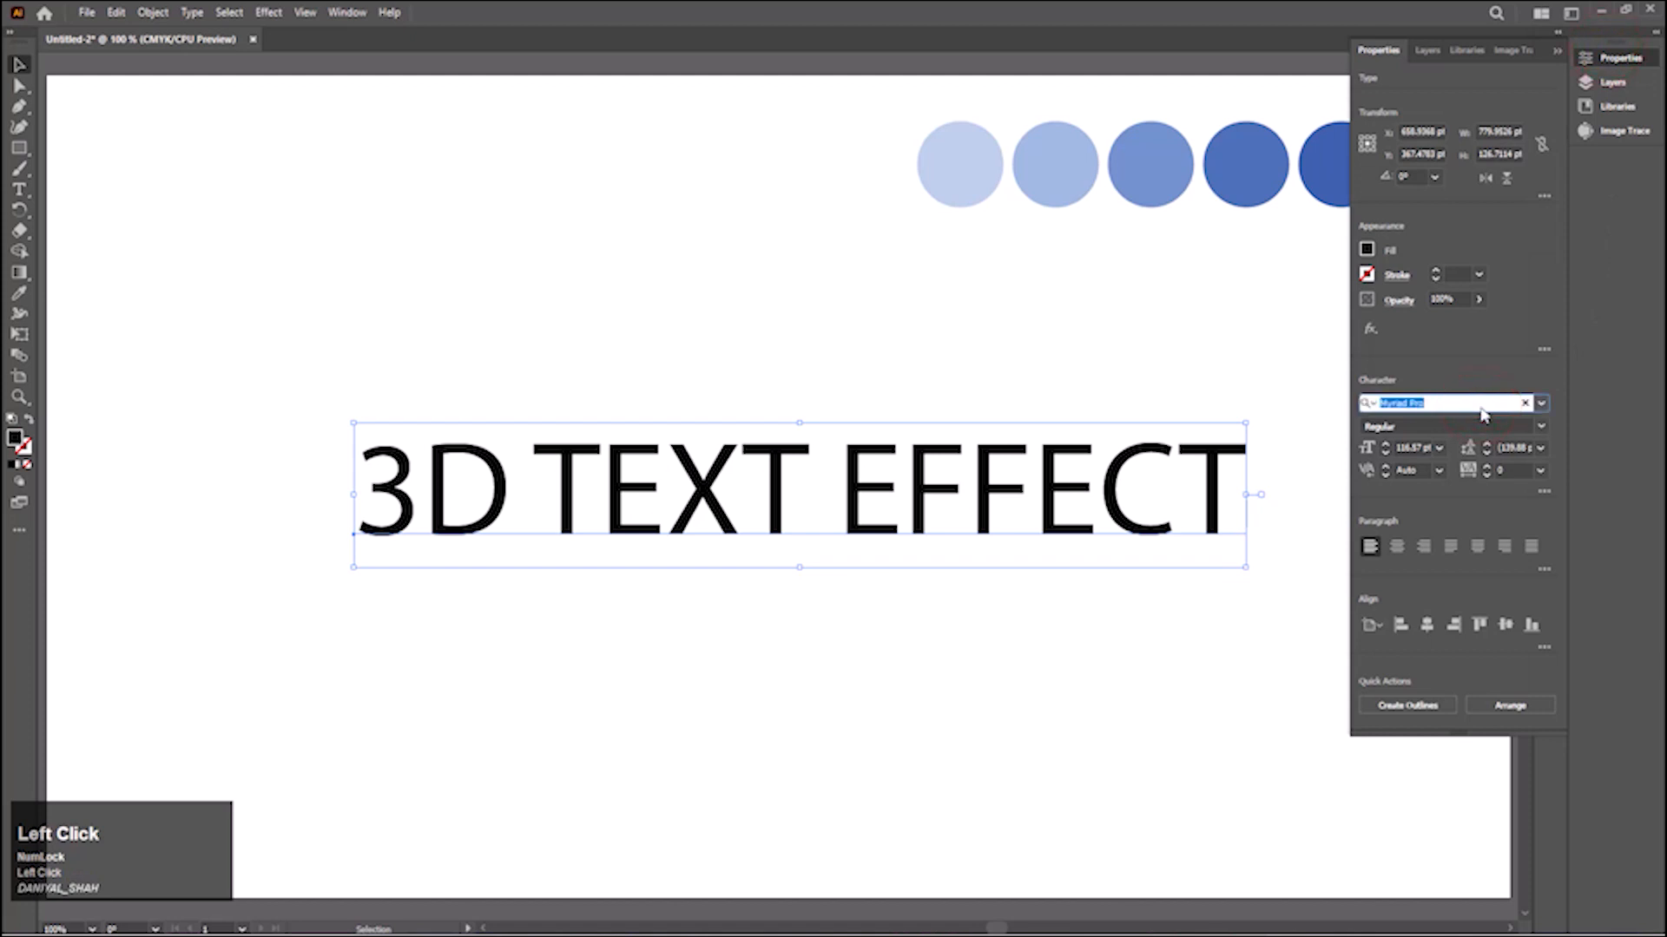
pyautogui.write('be')
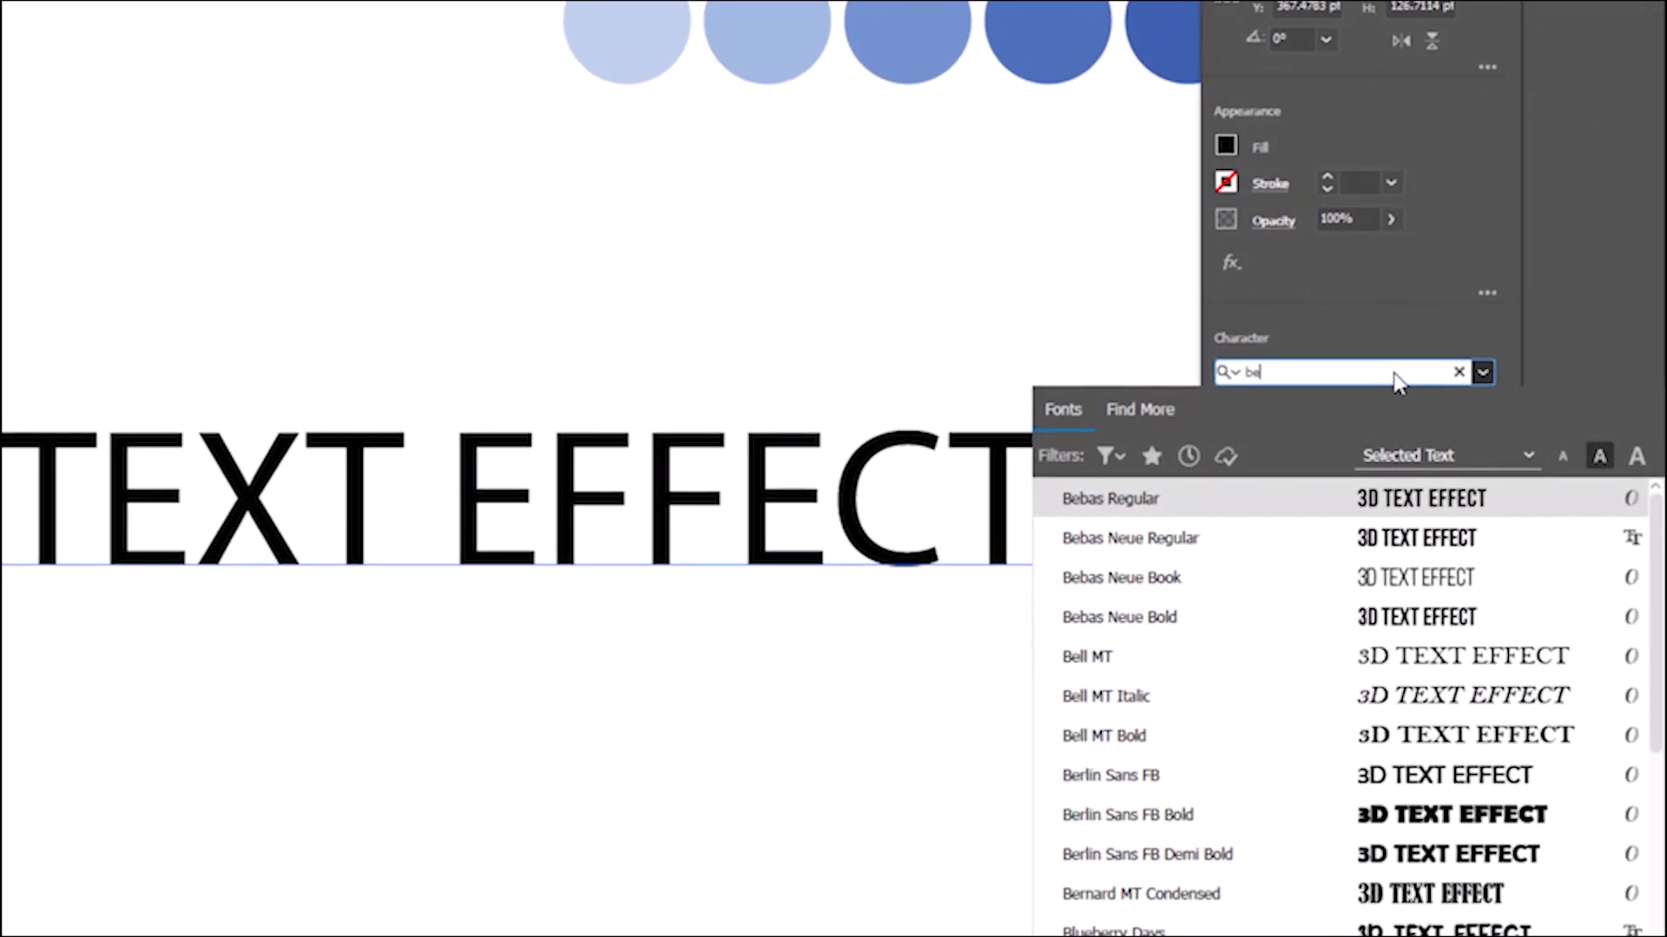
pyautogui.write('ba')
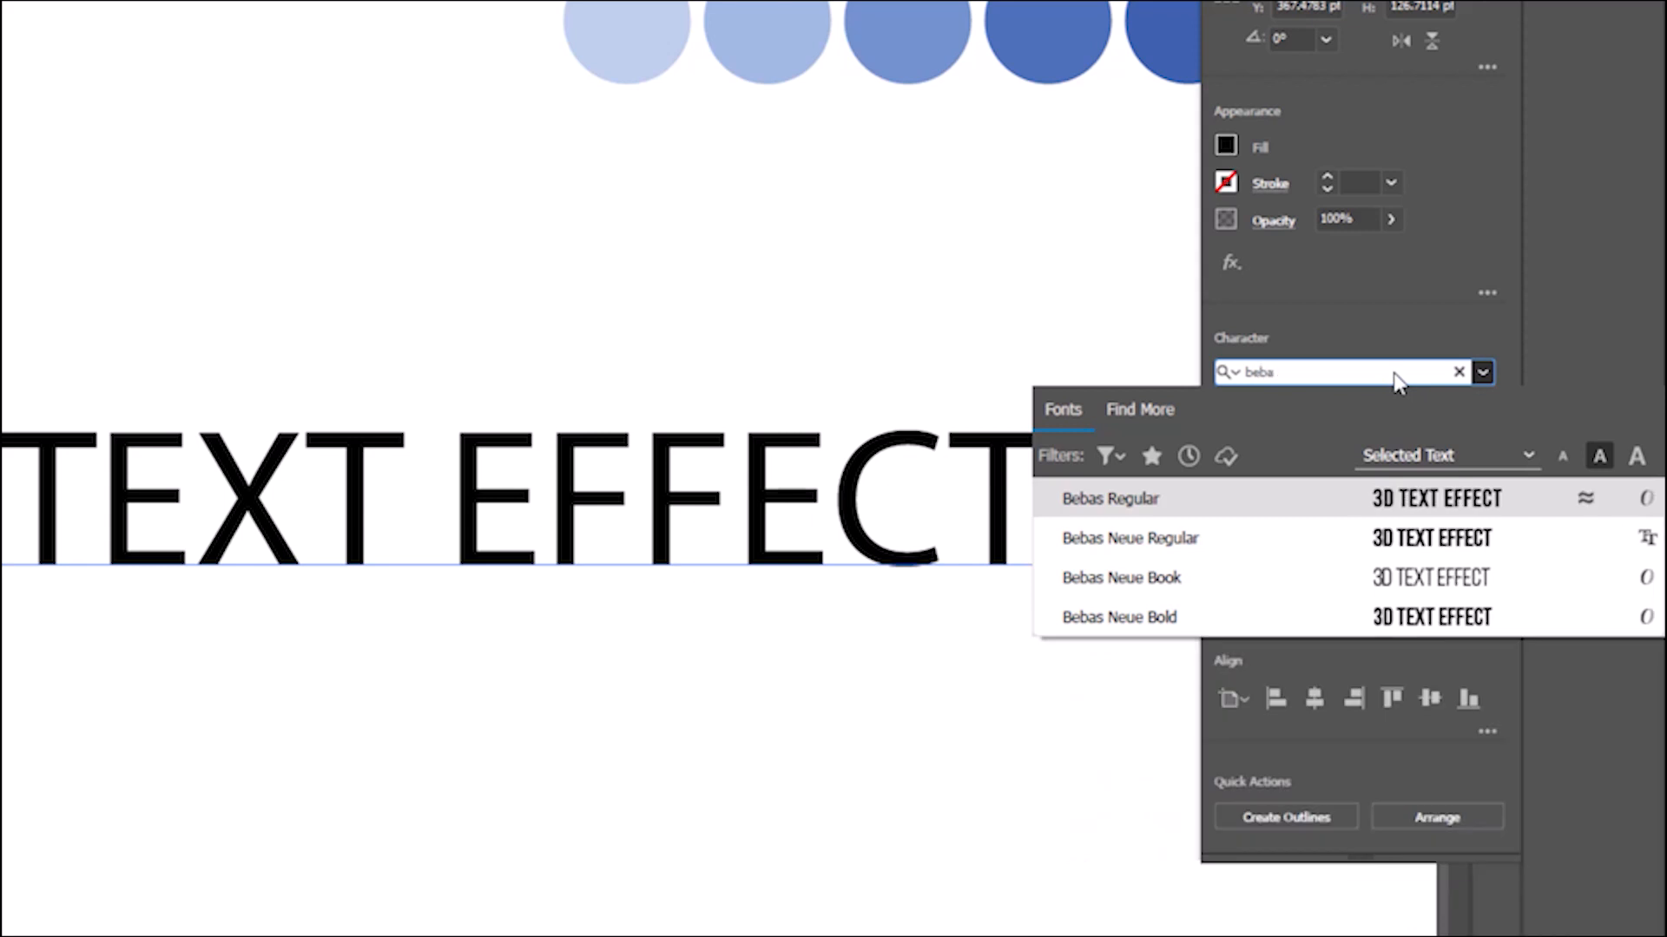
pyautogui.click(1239, 617)
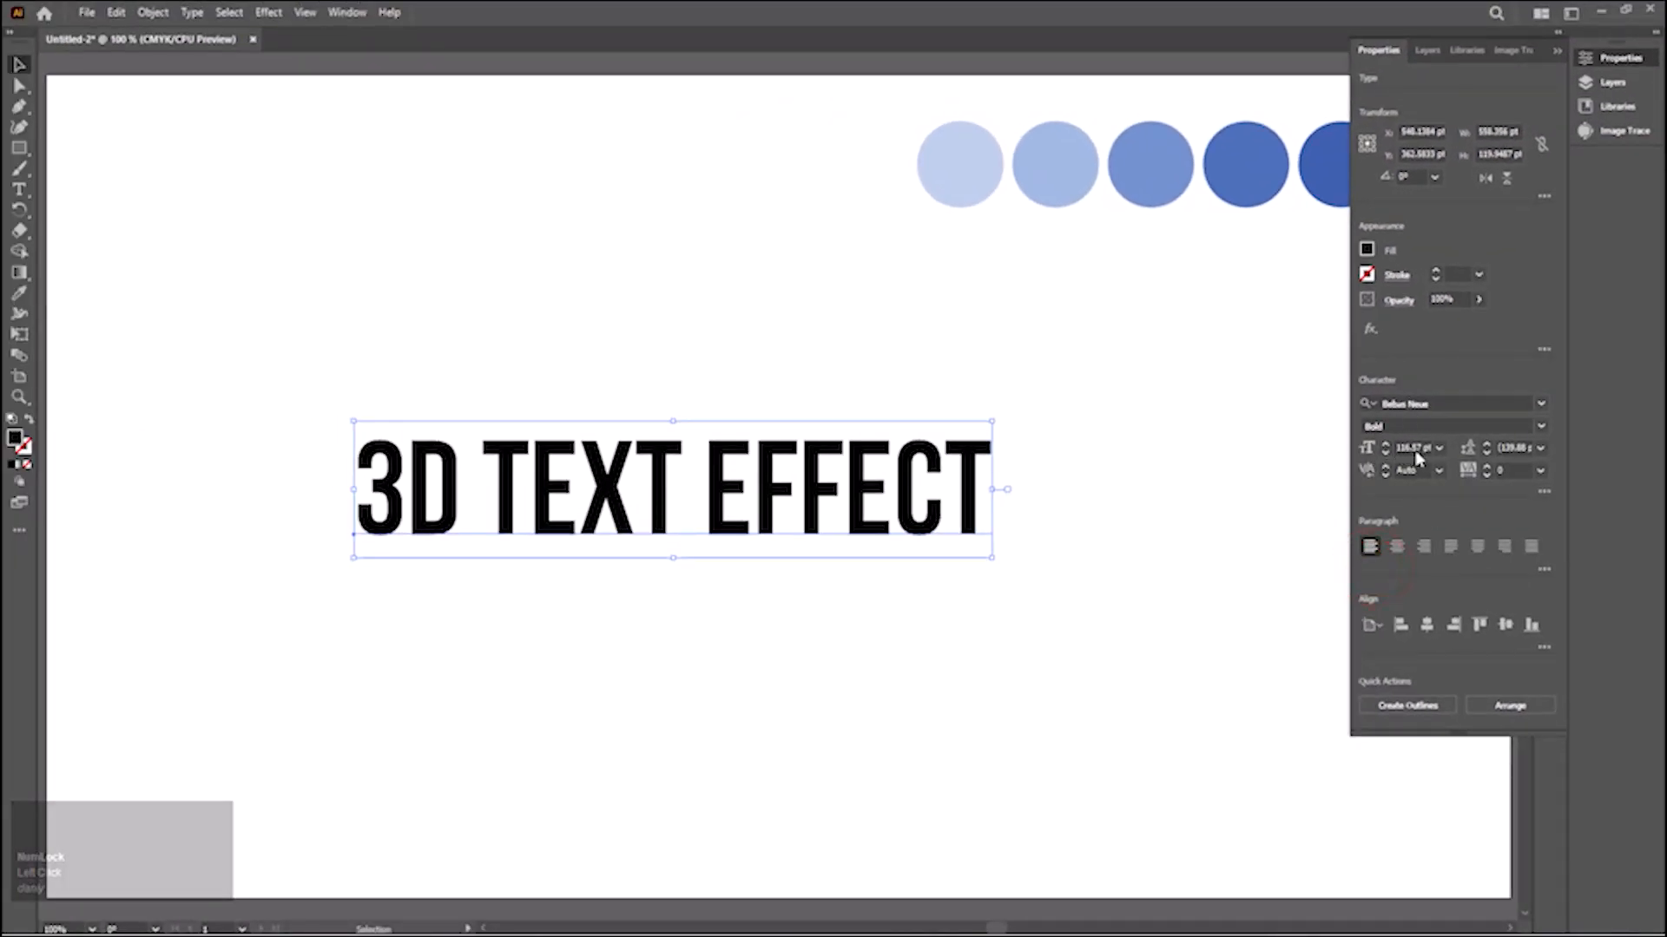
pyautogui.click(1304, 490)
pyautogui.click(748, 512)
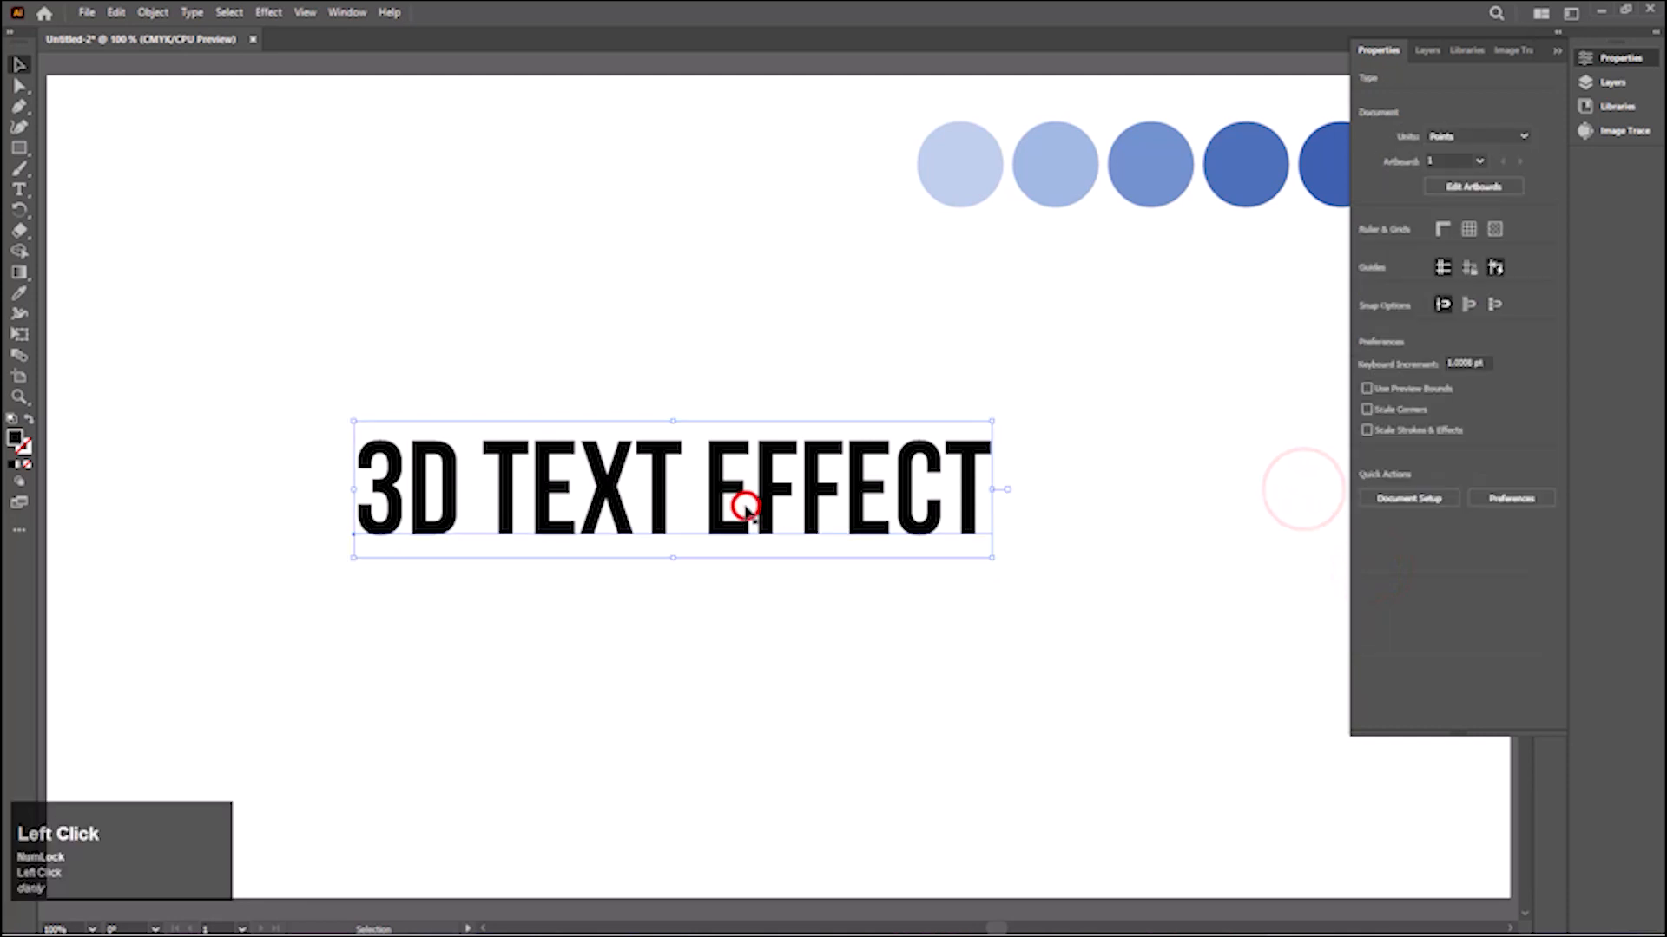
pyautogui.click(1557, 52)
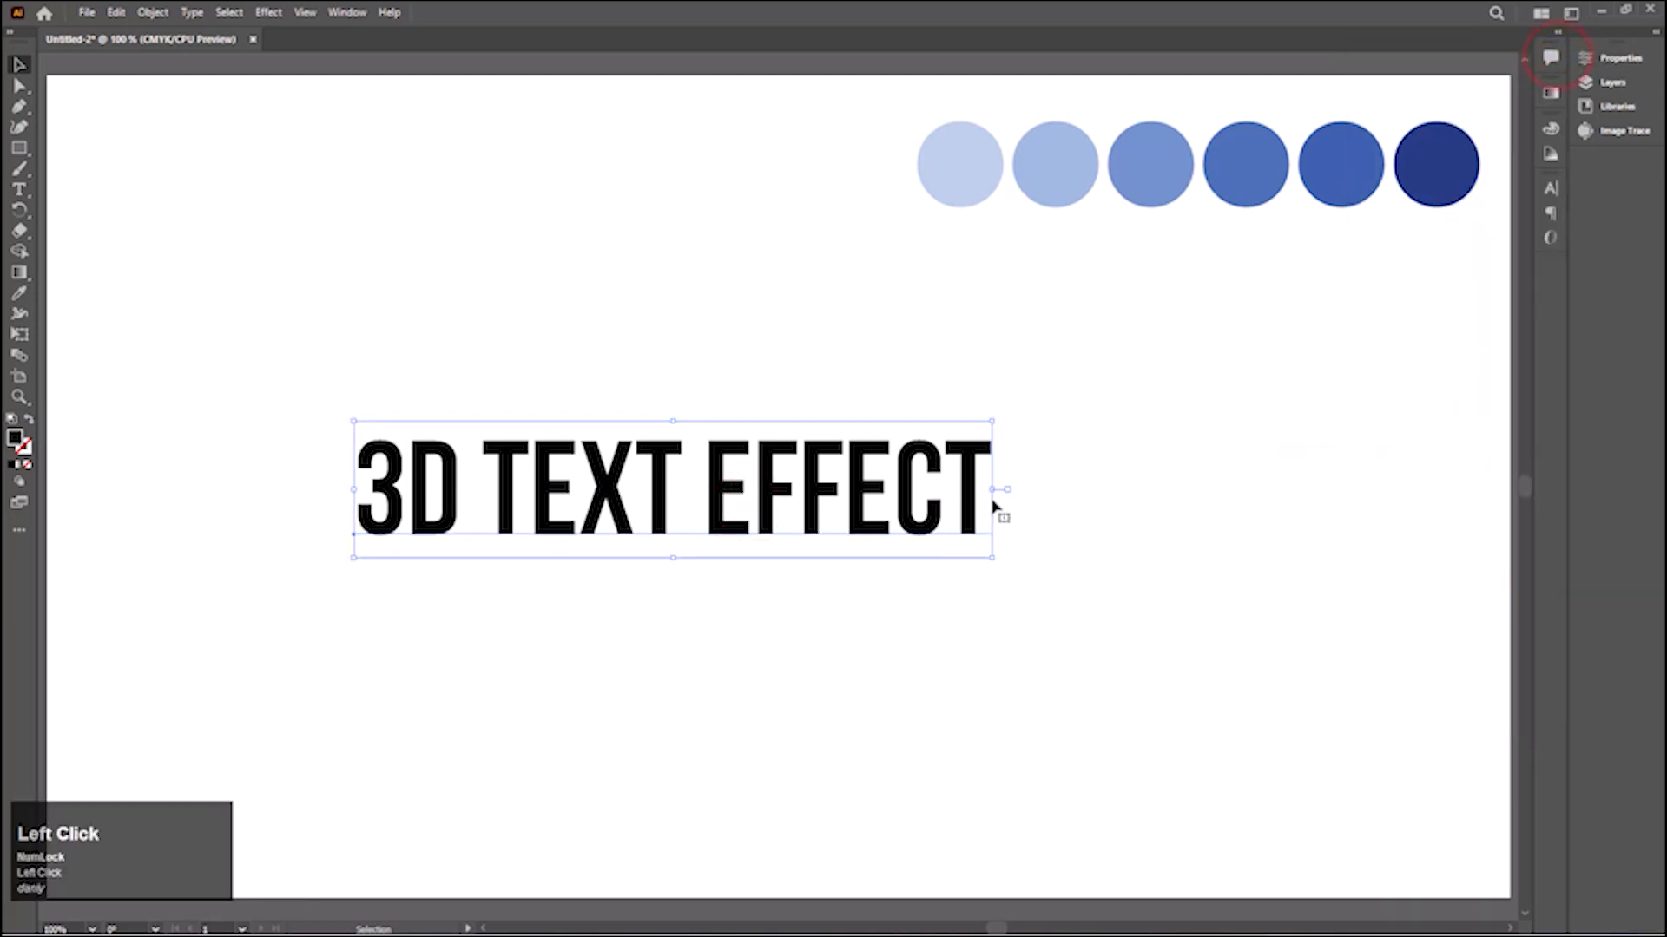
# Enlarge the text around the middle of the artboard and convert it to outlines.
pyautogui.moveTo(994, 490); pyautogui.dragTo(1258, 489)
pyautogui.moveTo(1122, 511); pyautogui.dragTo(1037, 486)
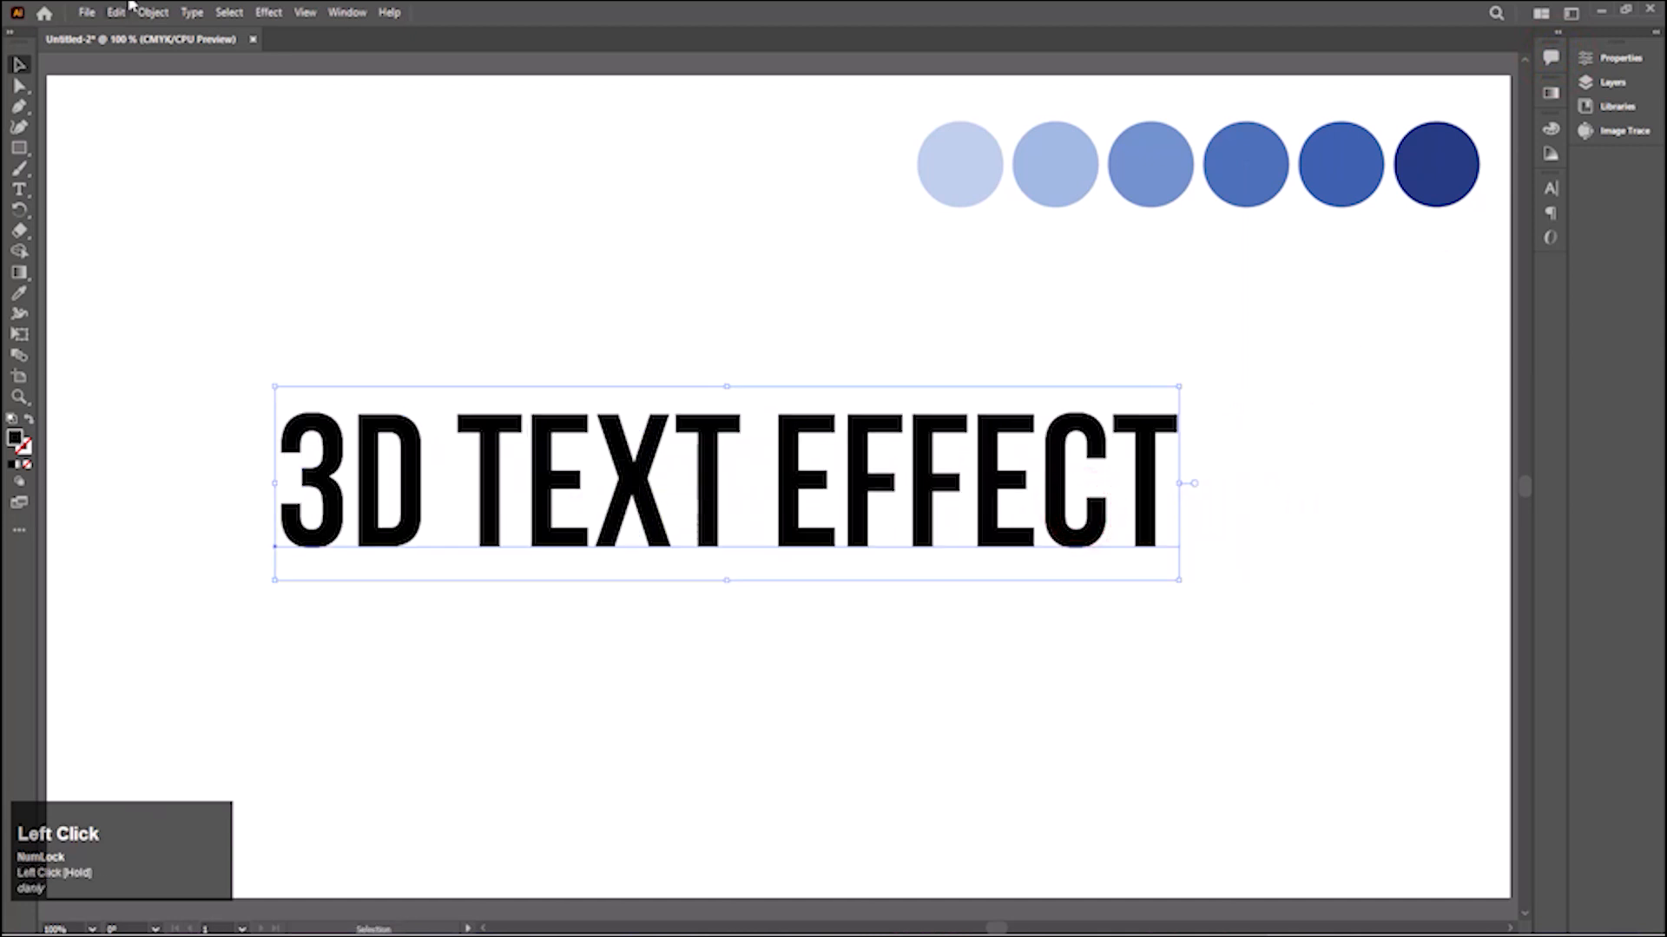
pyautogui.click(258, 10)
pyautogui.moveTo(160, 12)
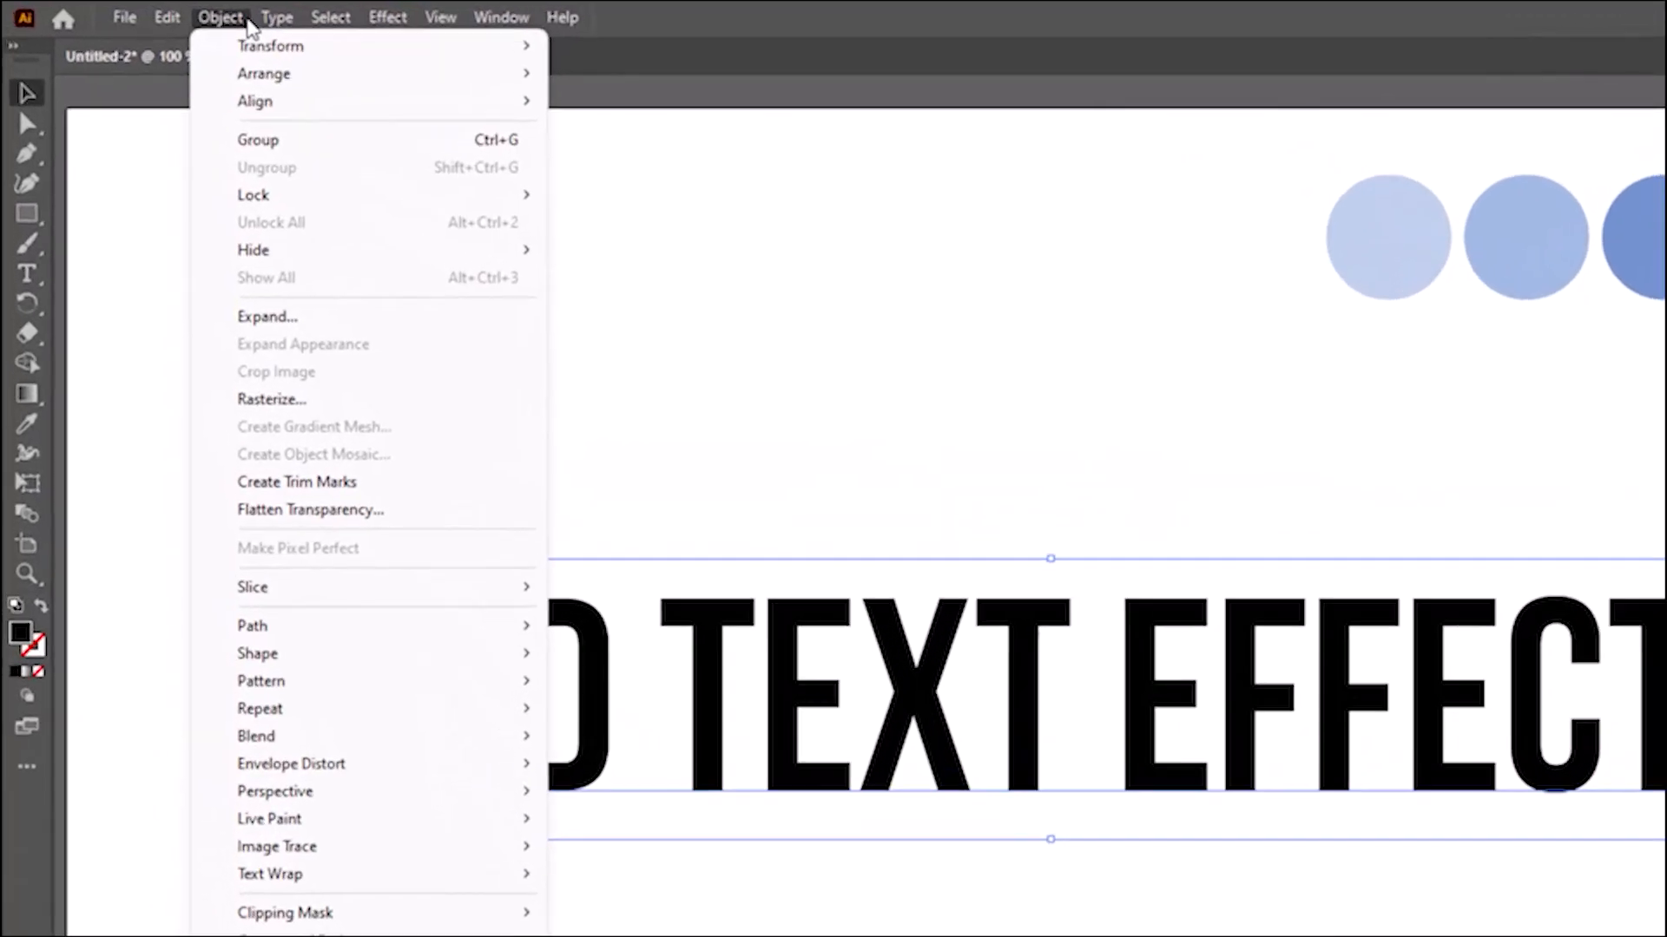
pyautogui.moveTo(276, 18)
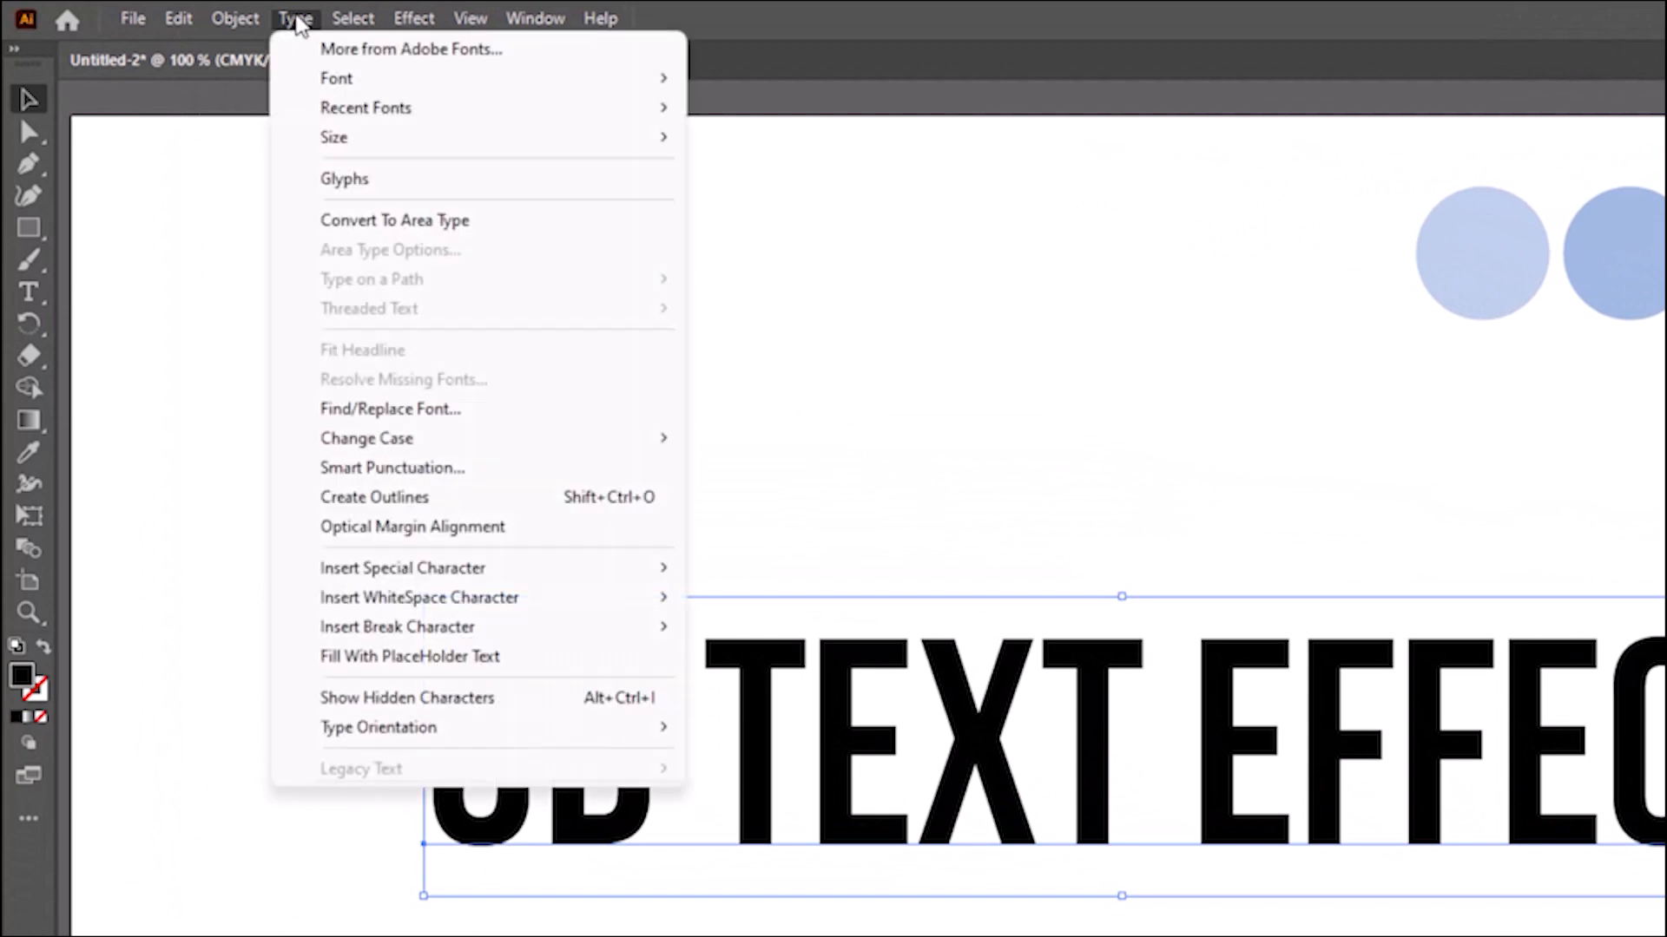
pyautogui.click(594, 497)
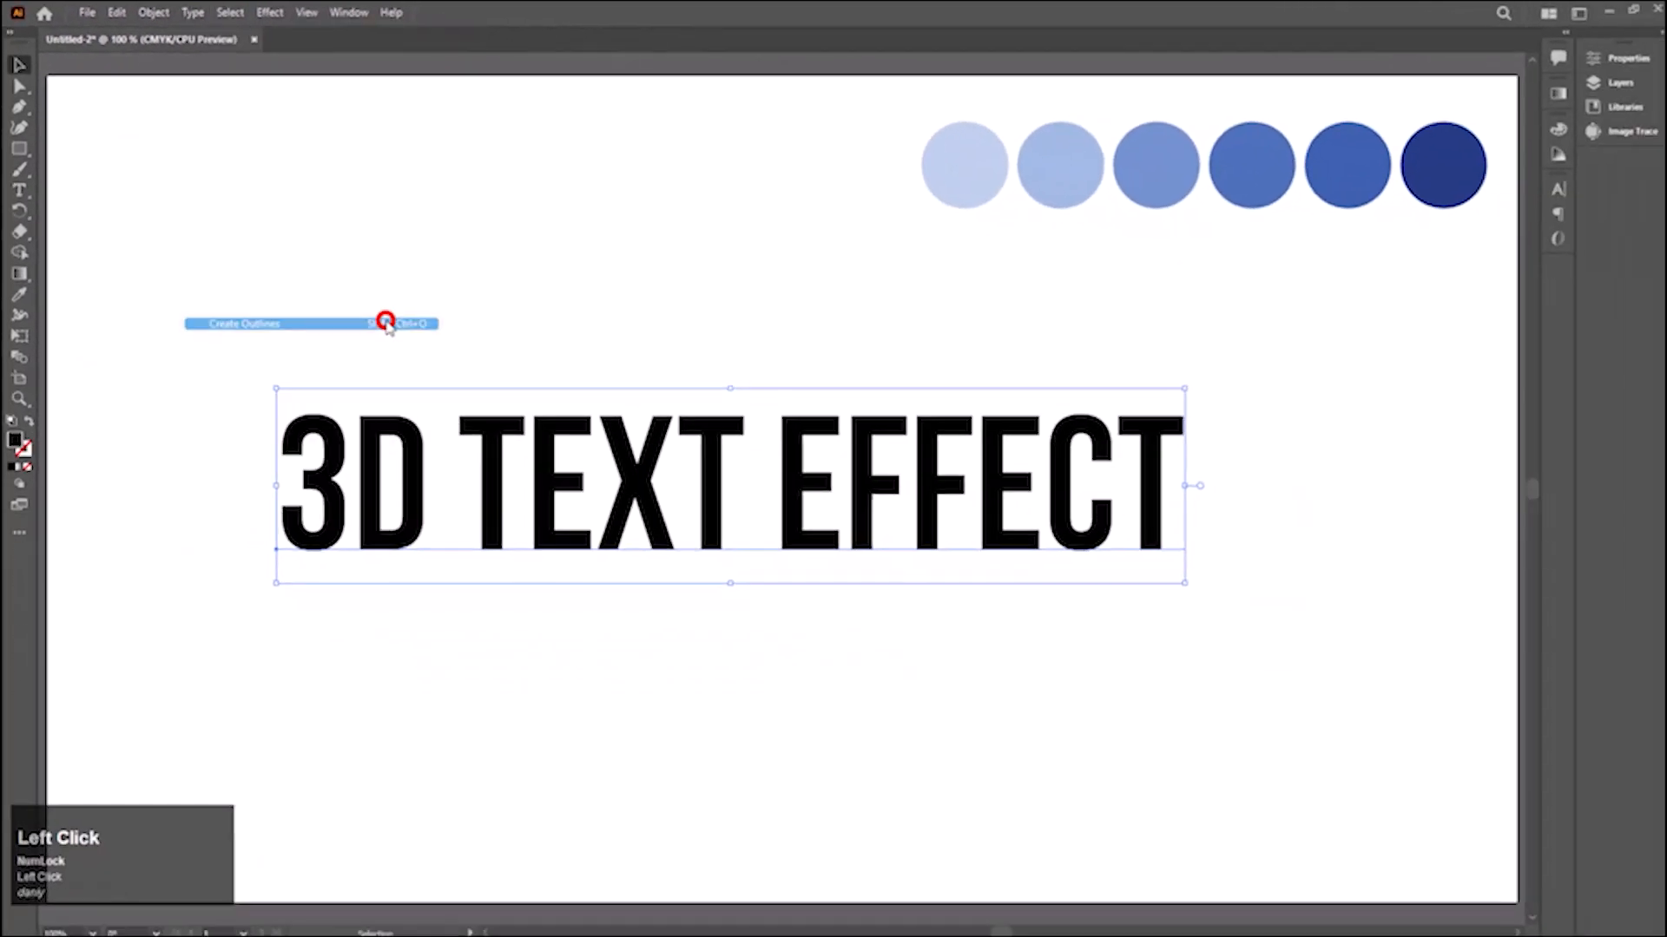
pyautogui.click(812, 608)
pyautogui.click(796, 514)
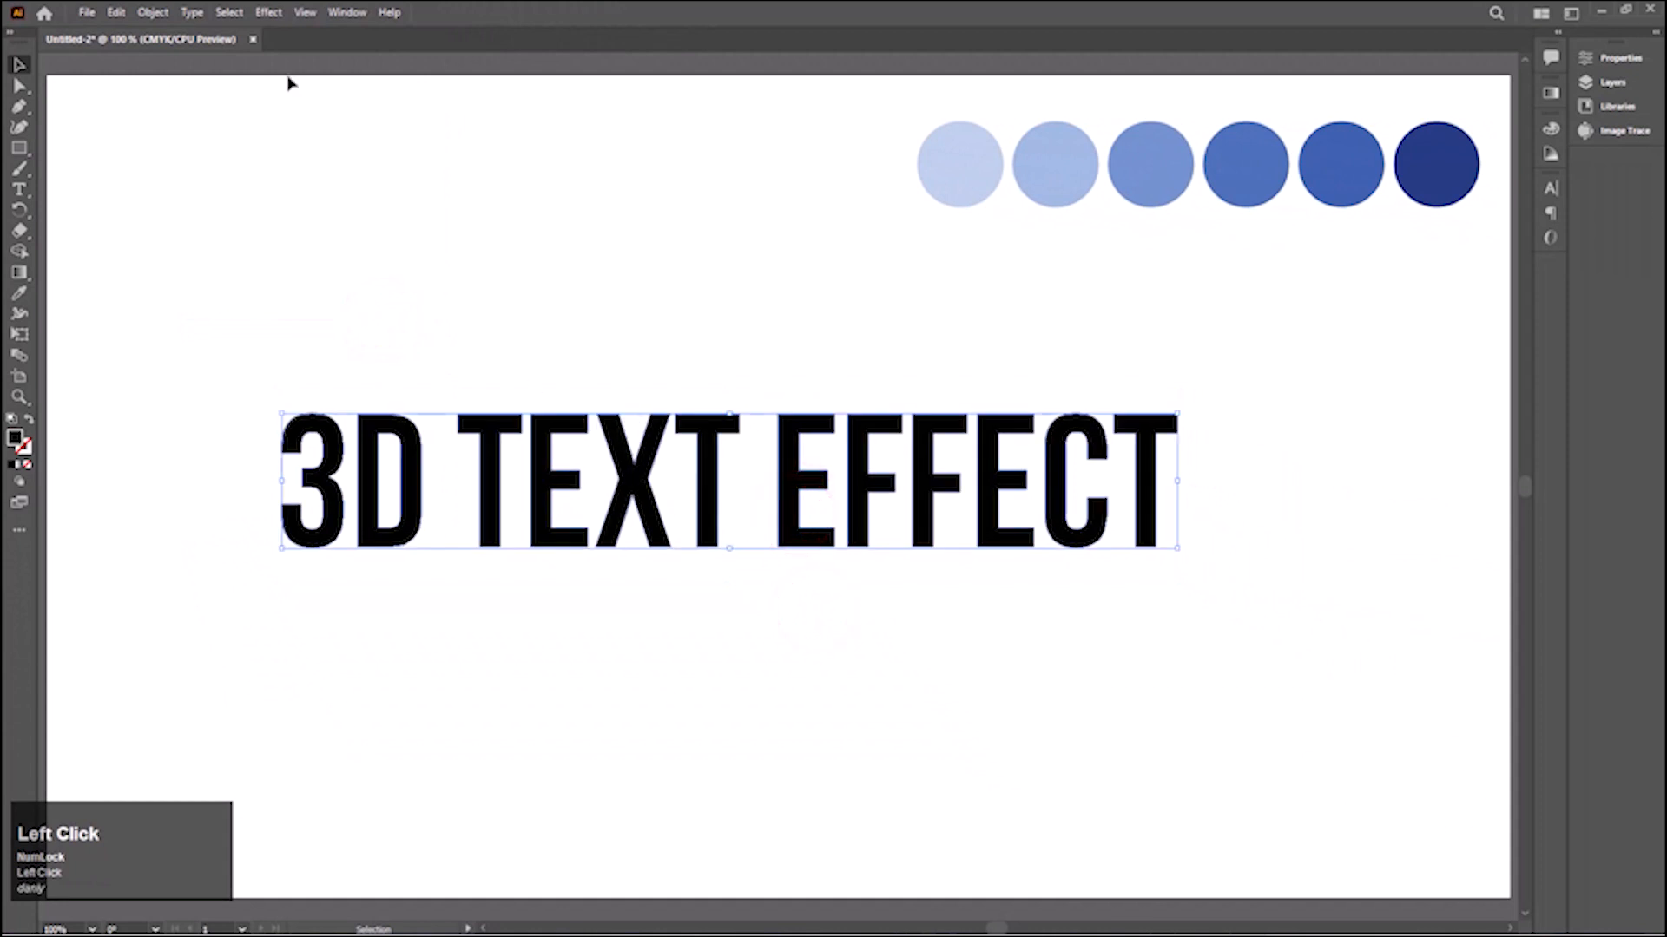
# Shear the outlined text by -55° along the horizontal axis.
pyautogui.rightClick(542, 444)
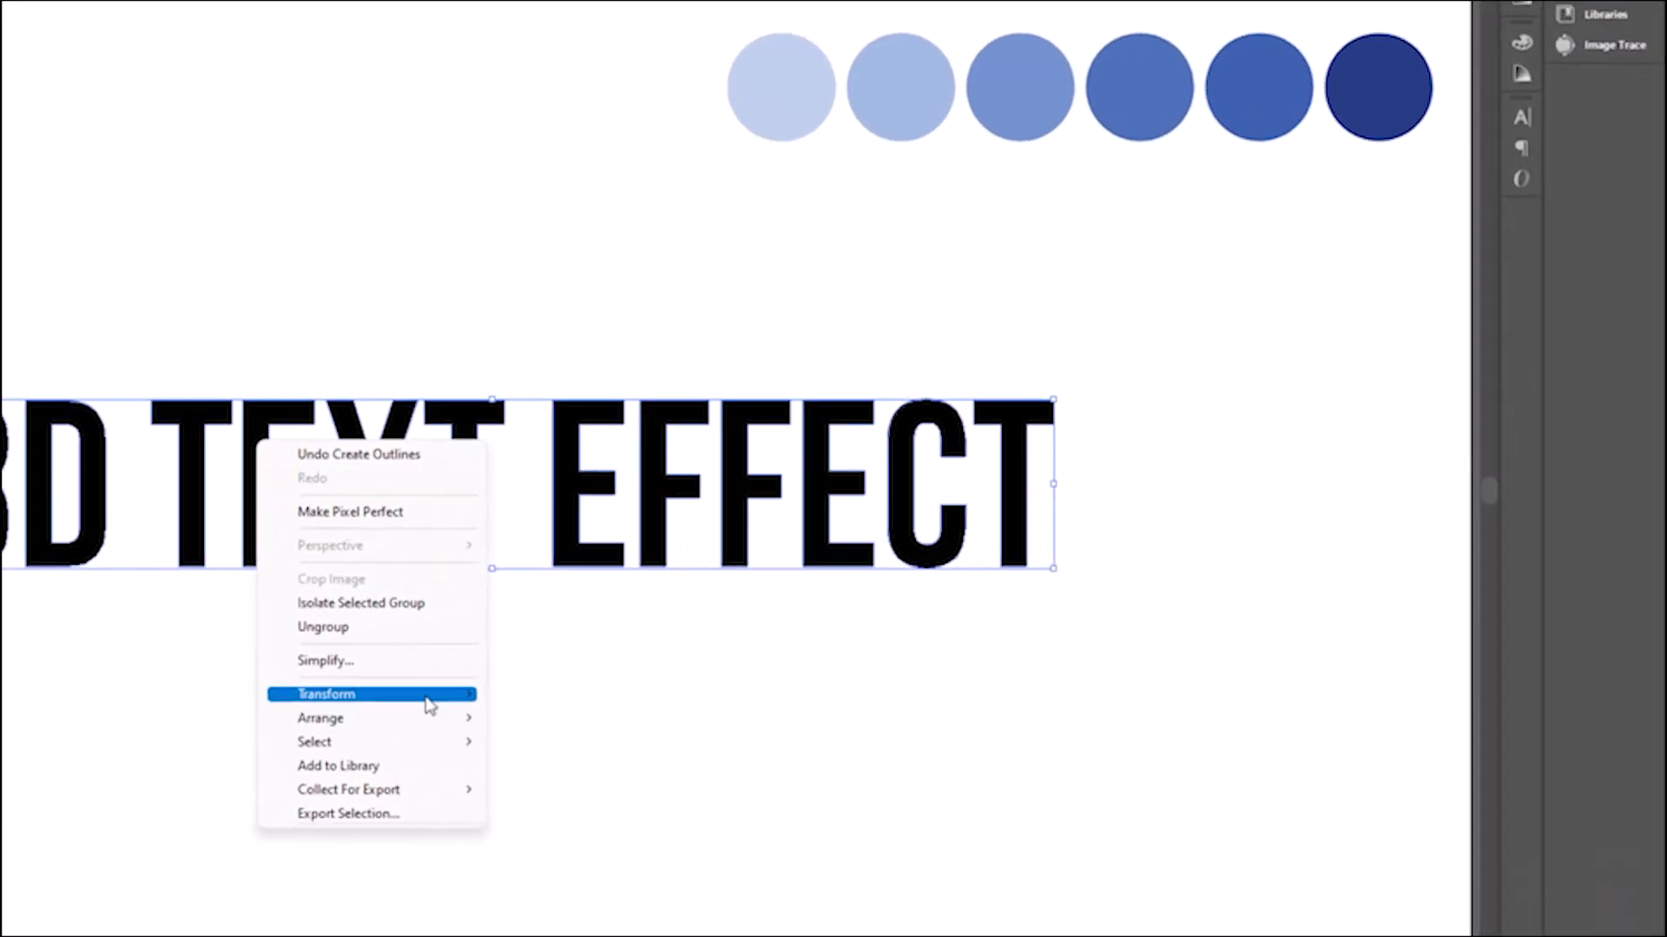
pyautogui.moveTo(428, 699)
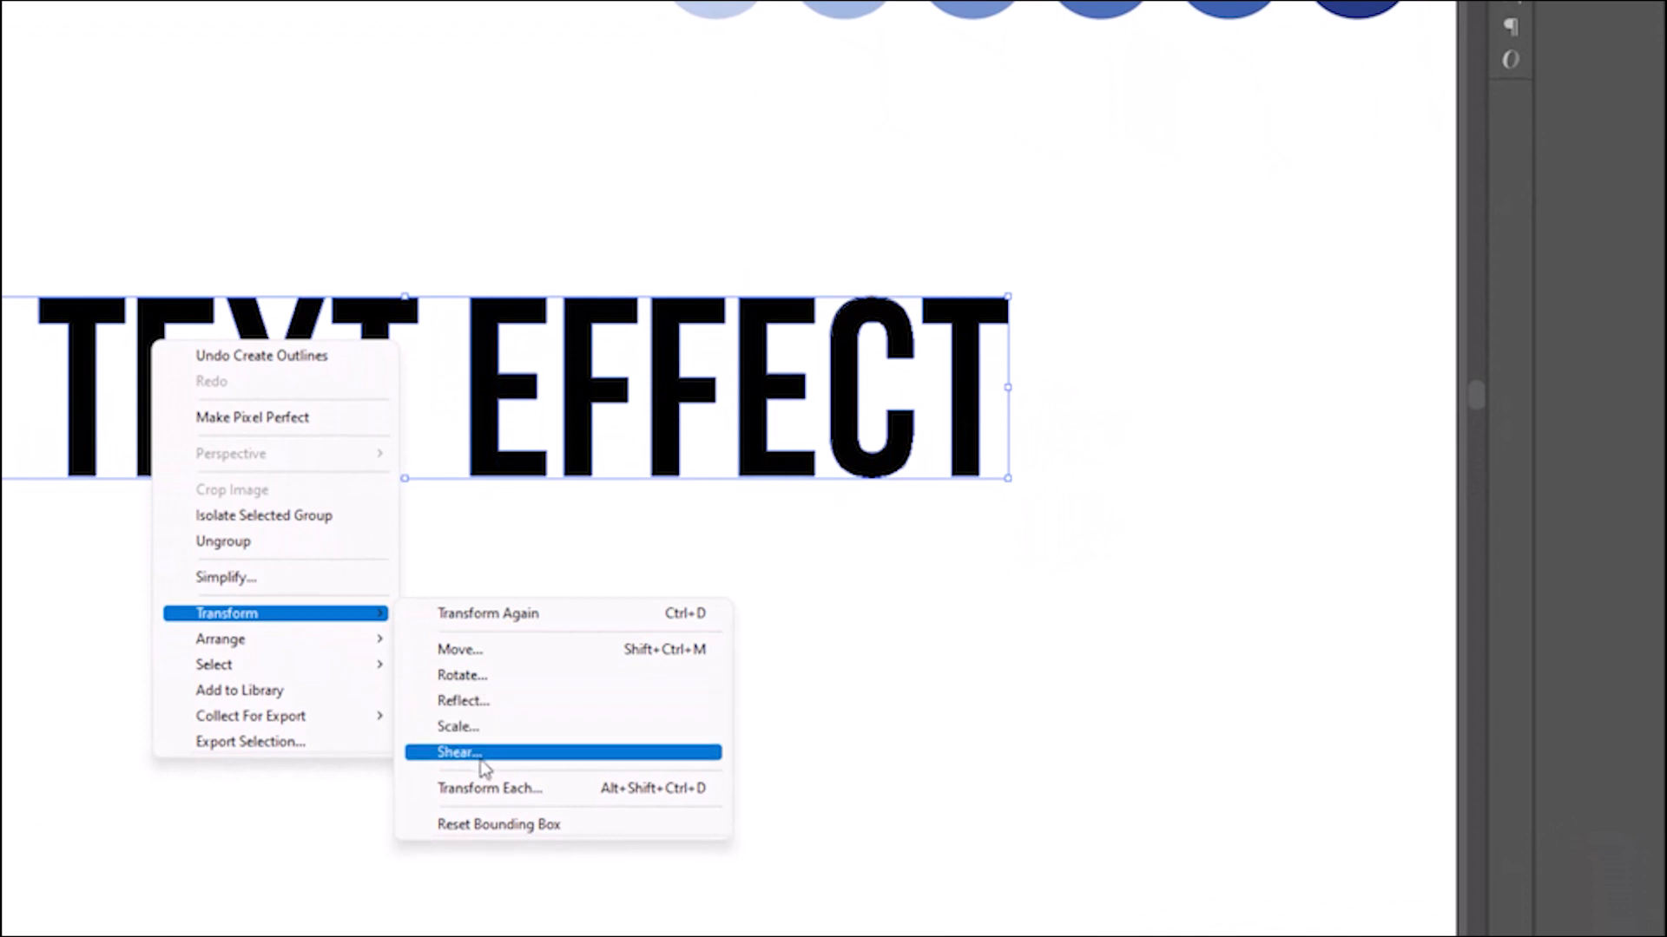
pyautogui.click(492, 758)
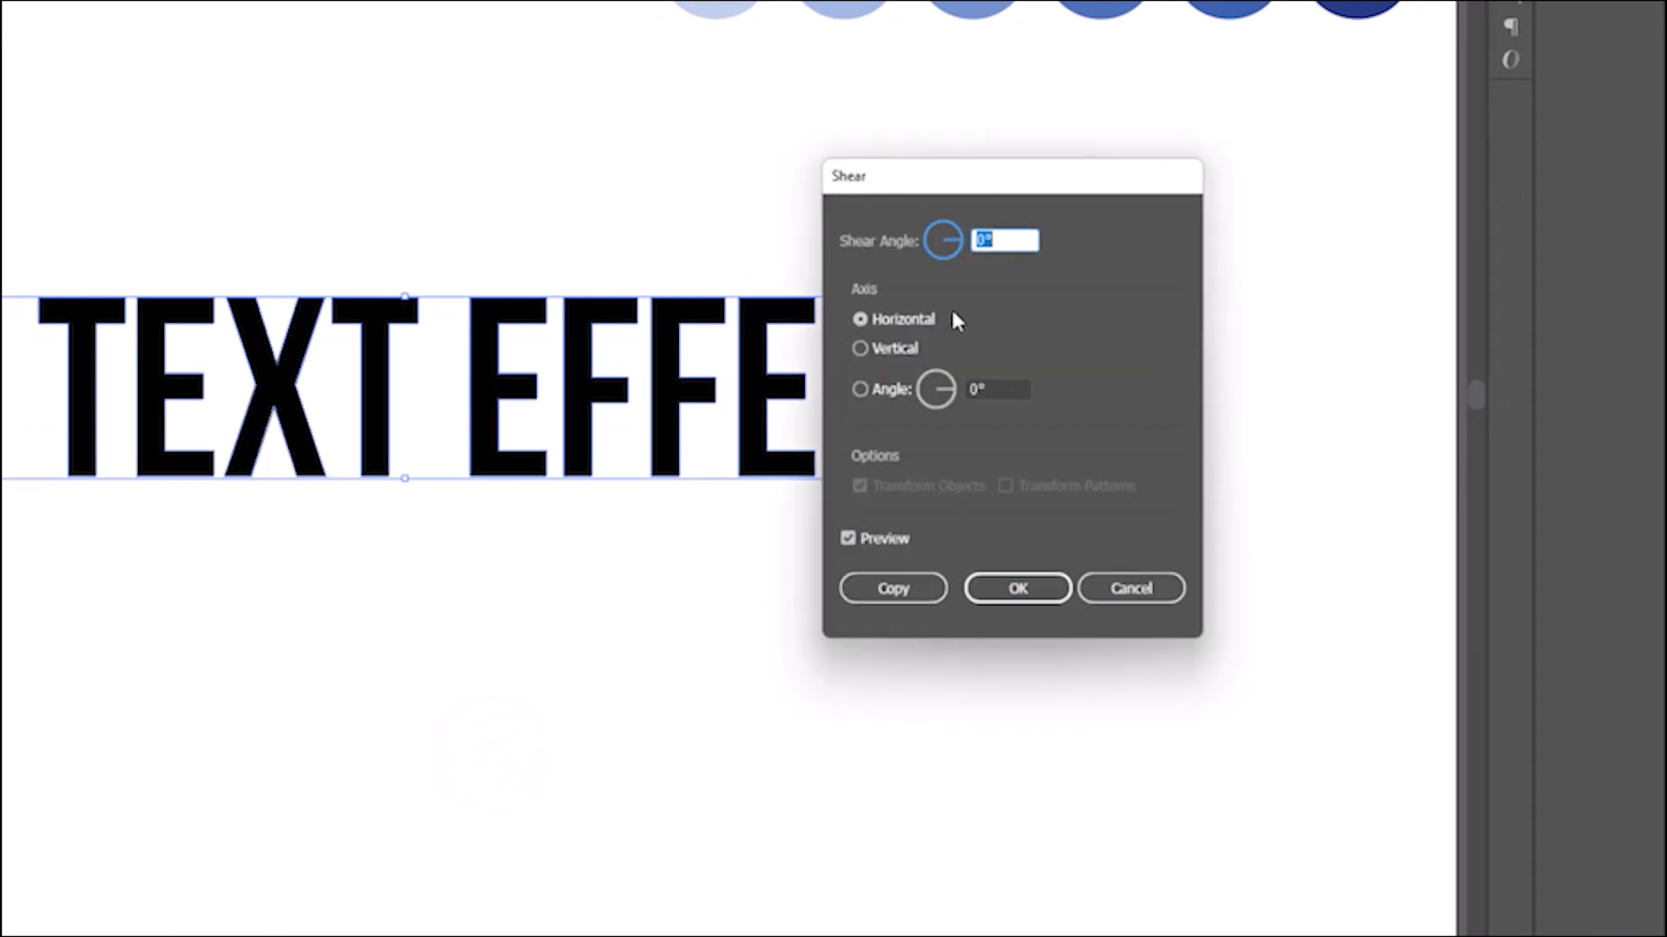
pyautogui.write('-55')
pyautogui.click(998, 314)
pyautogui.click(990, 389)
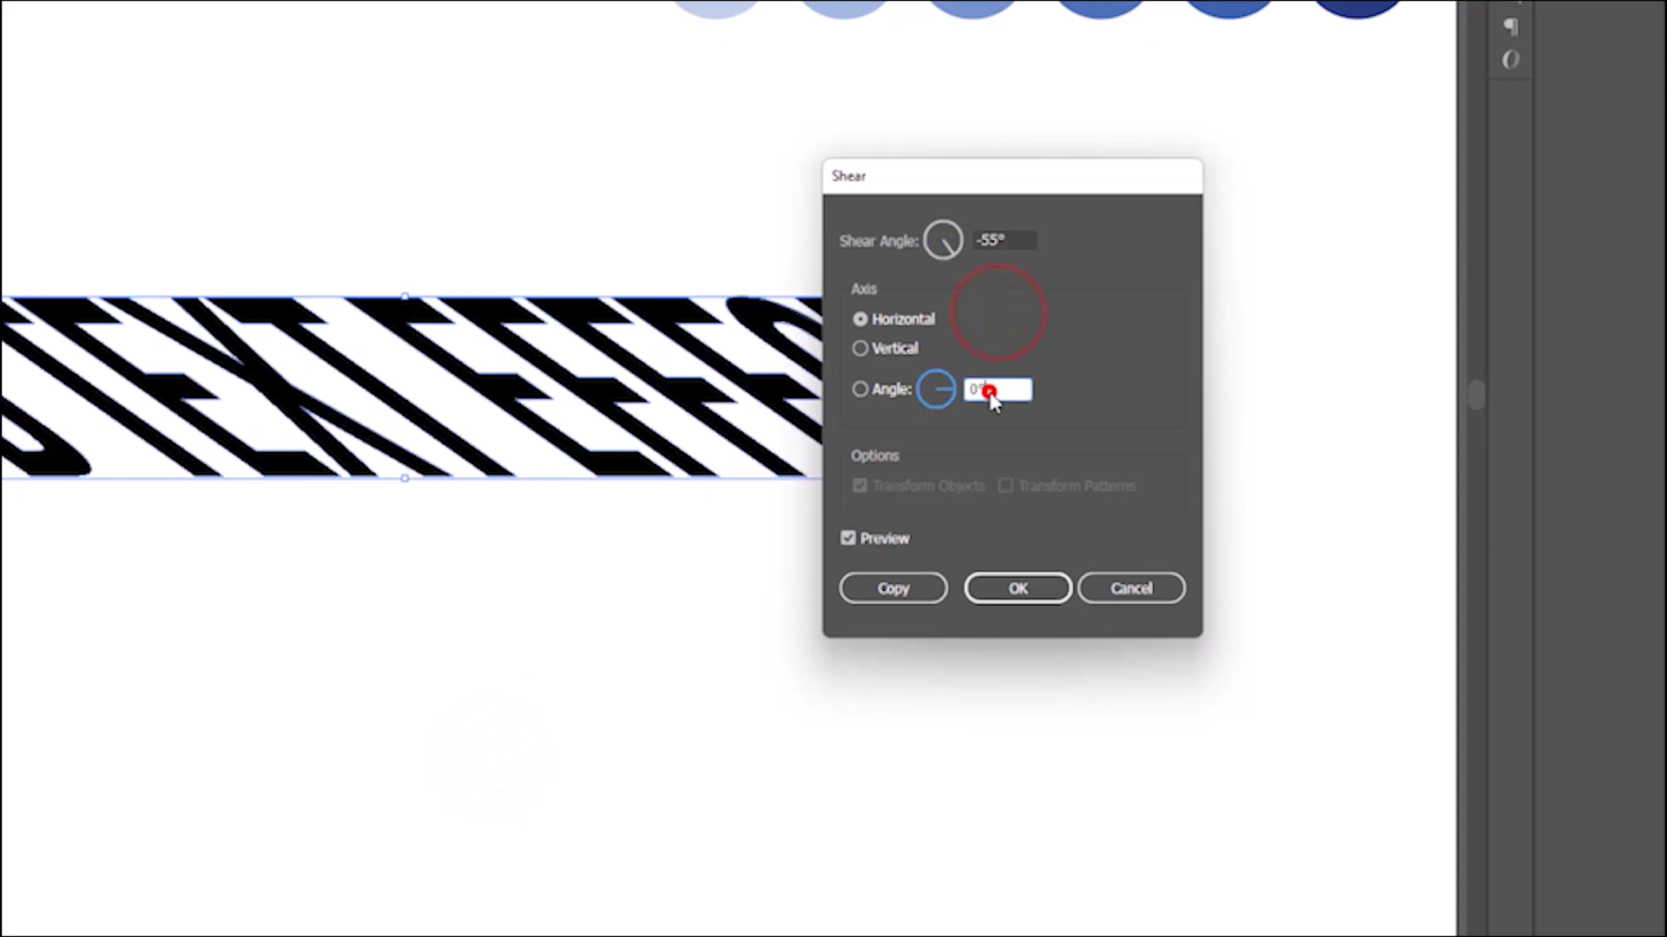
pyautogui.click(1013, 588)
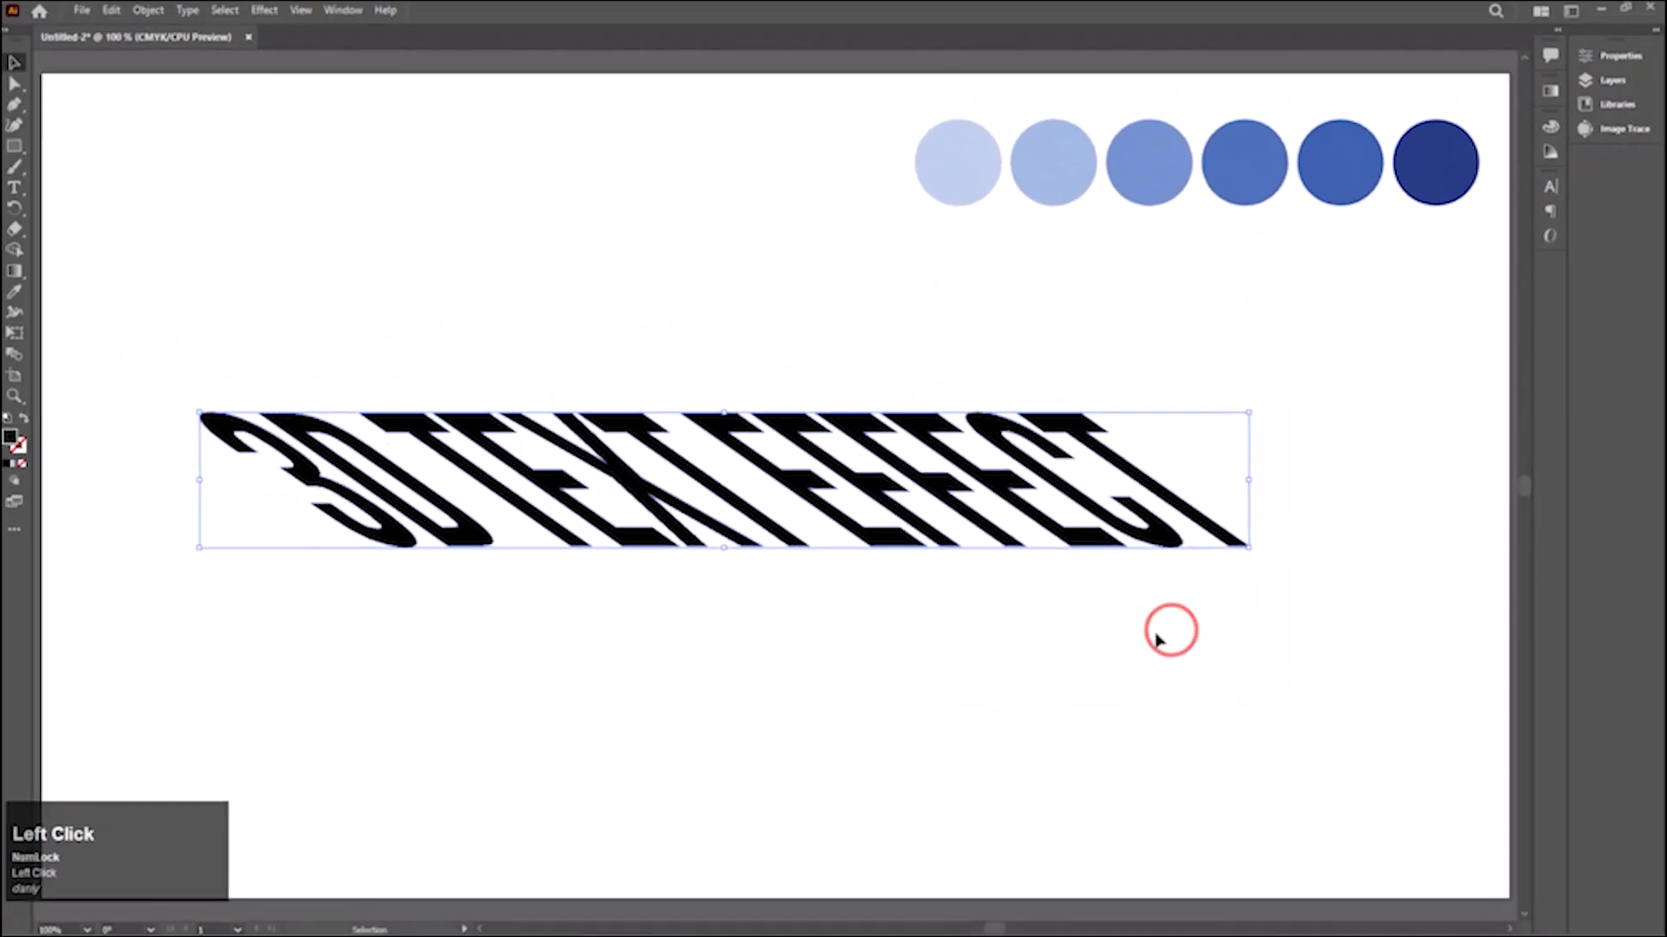
pyautogui.click(1100, 669)
# Start a 3D Extrude & Bevel (Classic) effect on the sheared text with all three rotation angles set to 0°.
pyautogui.click(783, 533)
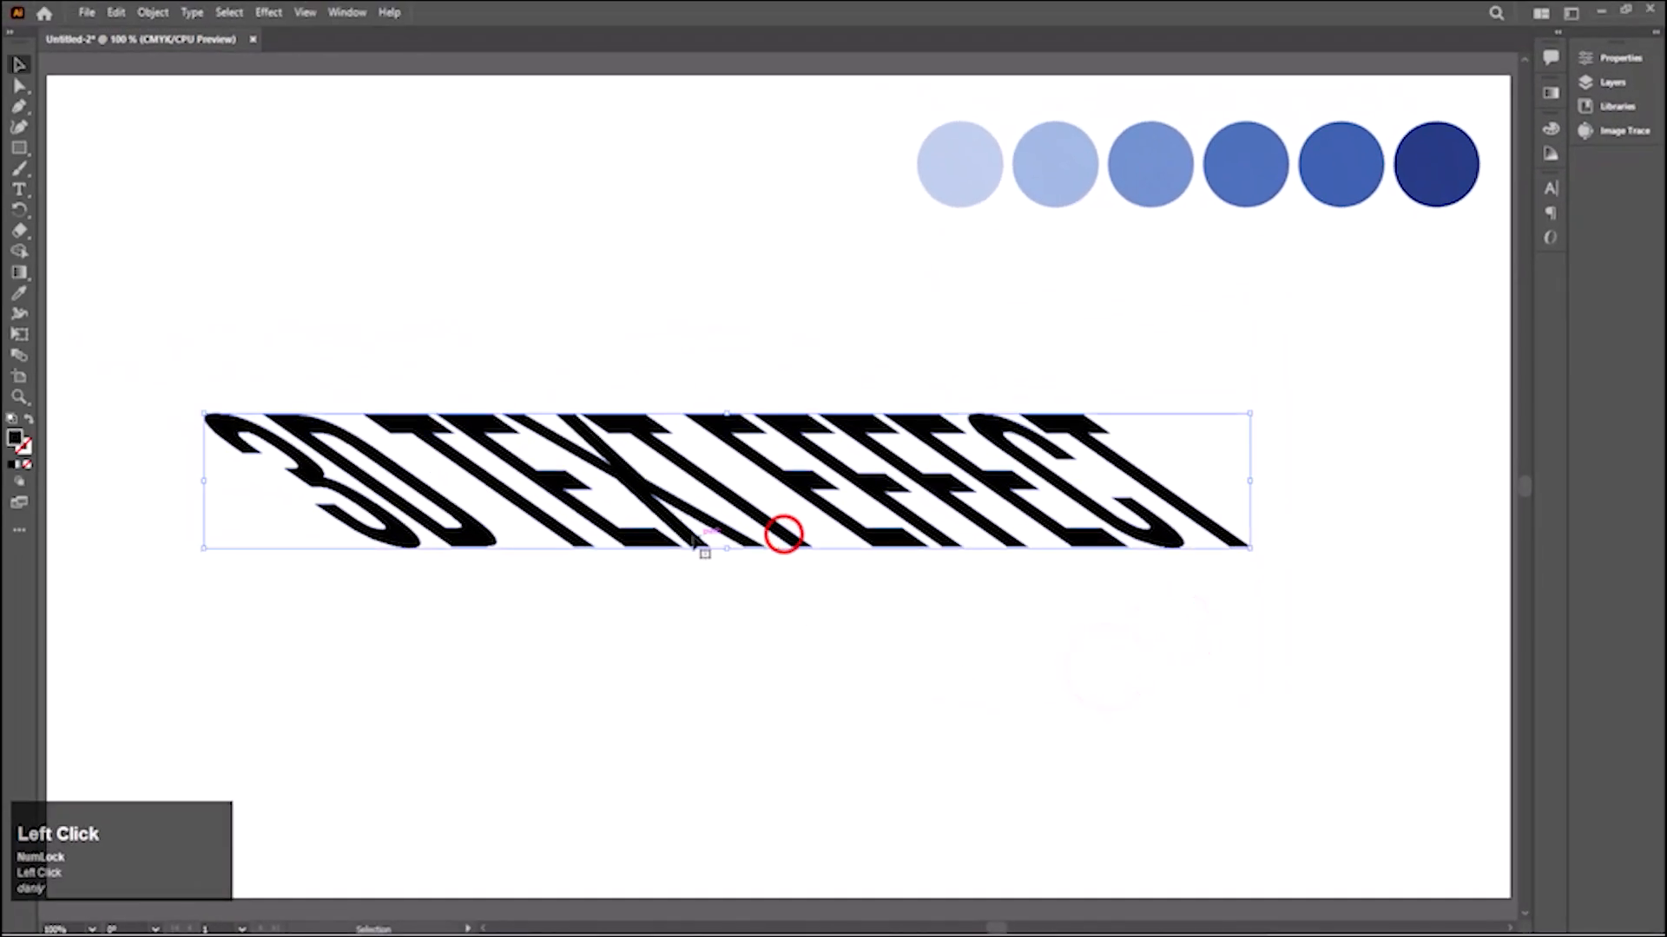
pyautogui.click(269, 12)
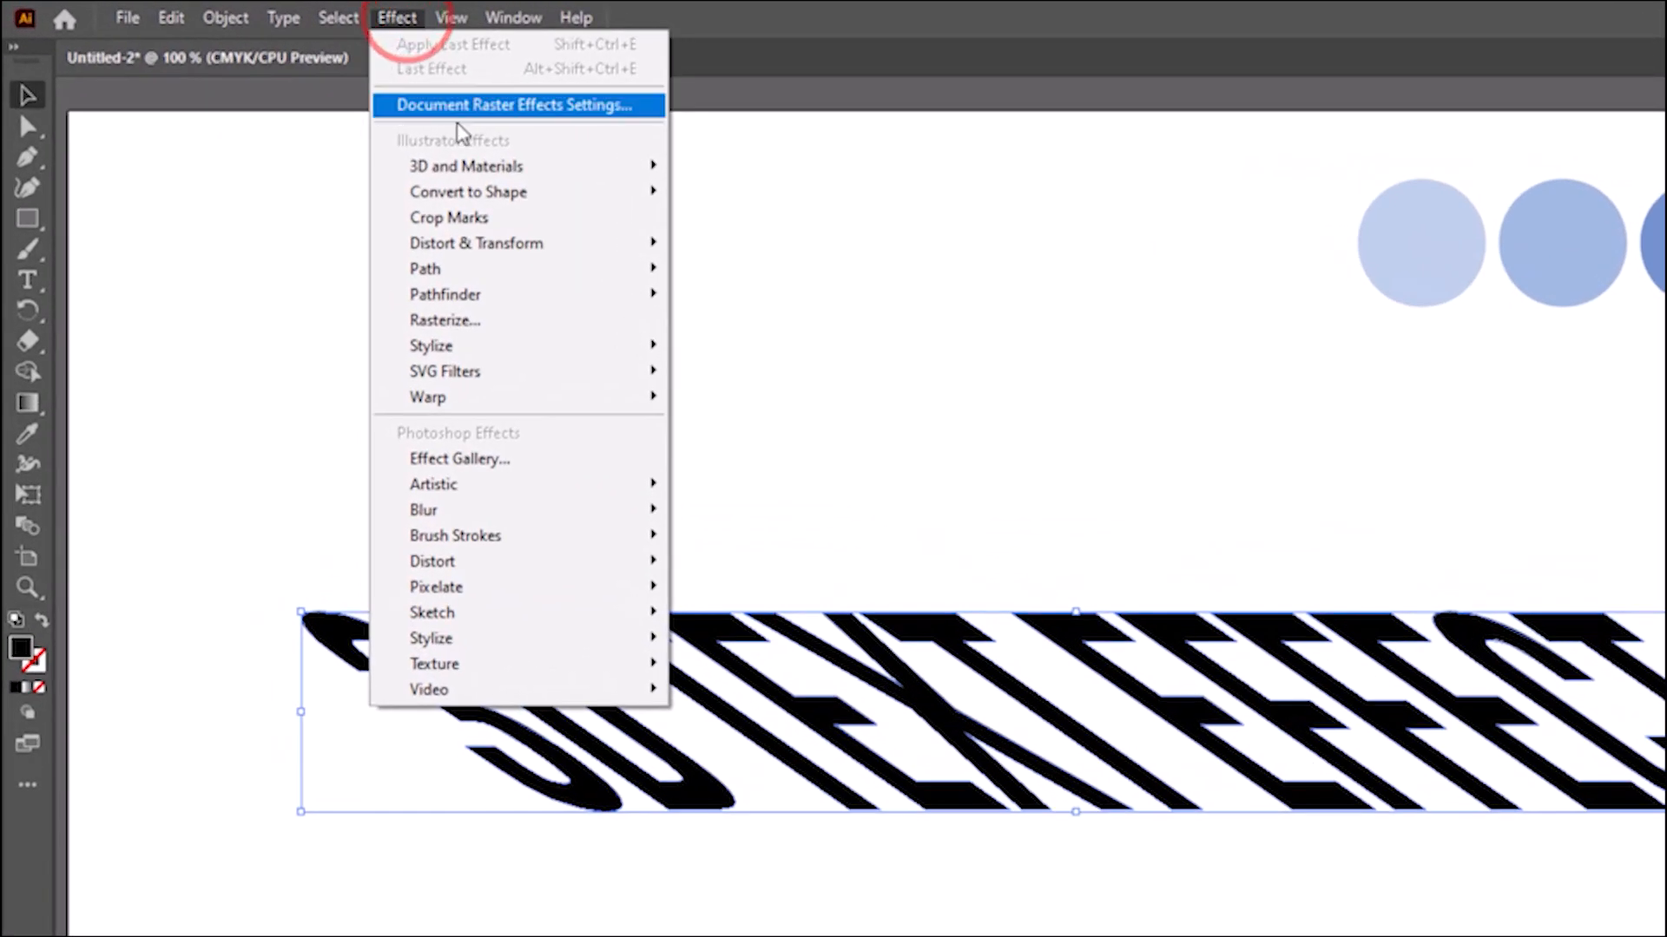
pyautogui.moveTo(503, 170)
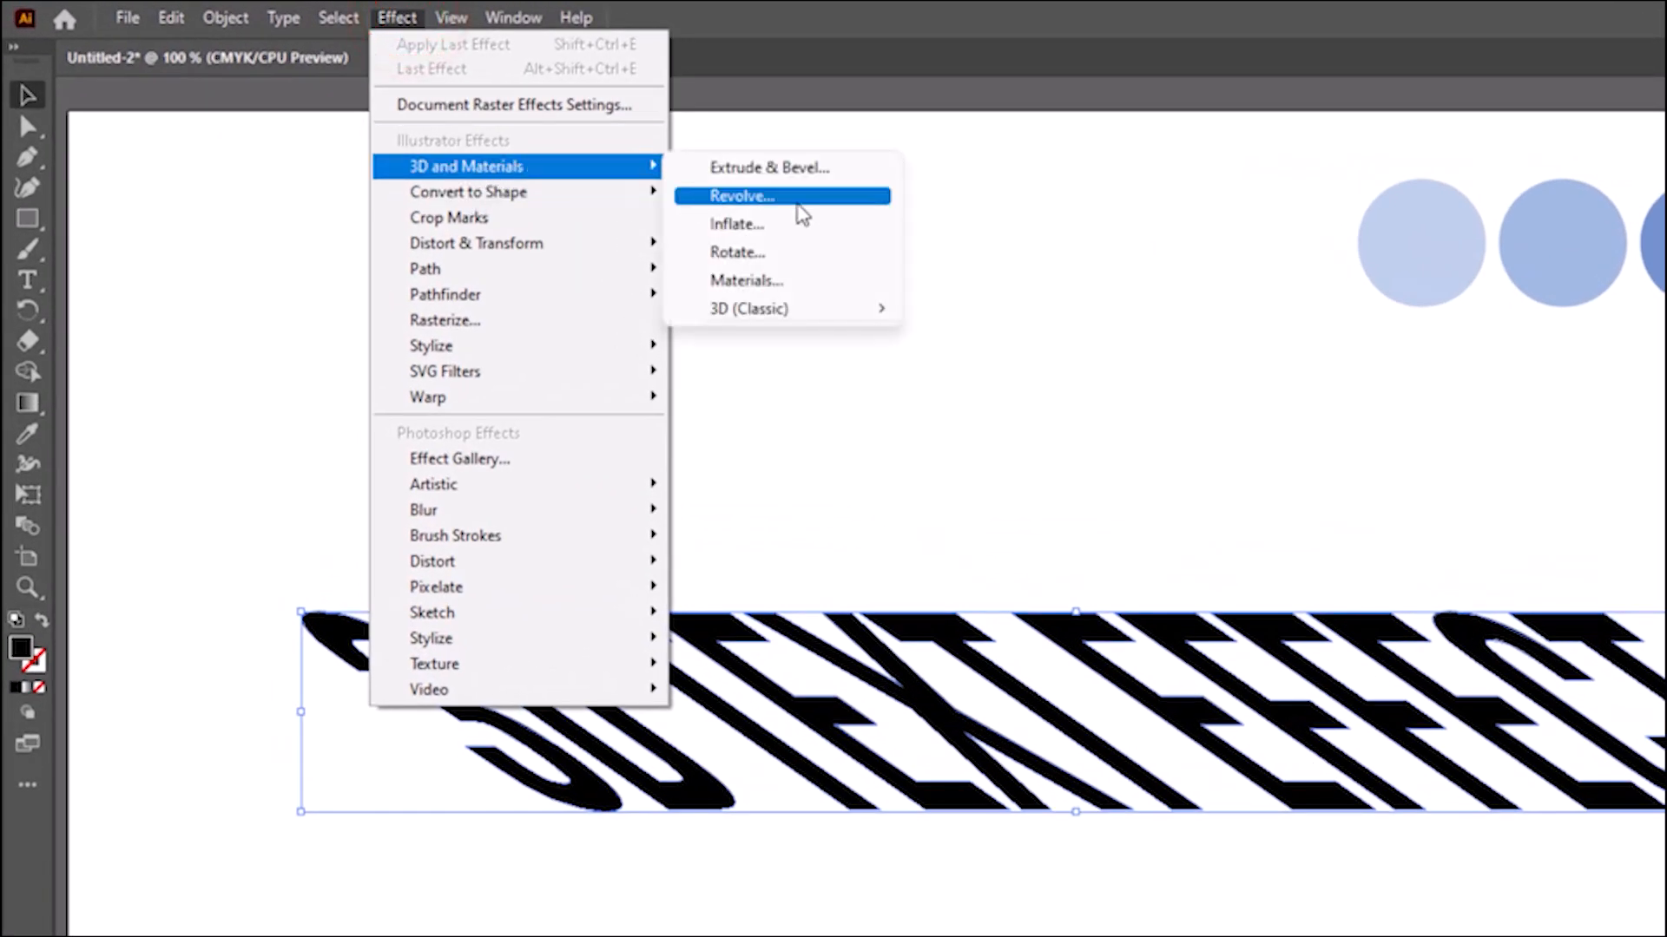
pyautogui.moveTo(772, 312)
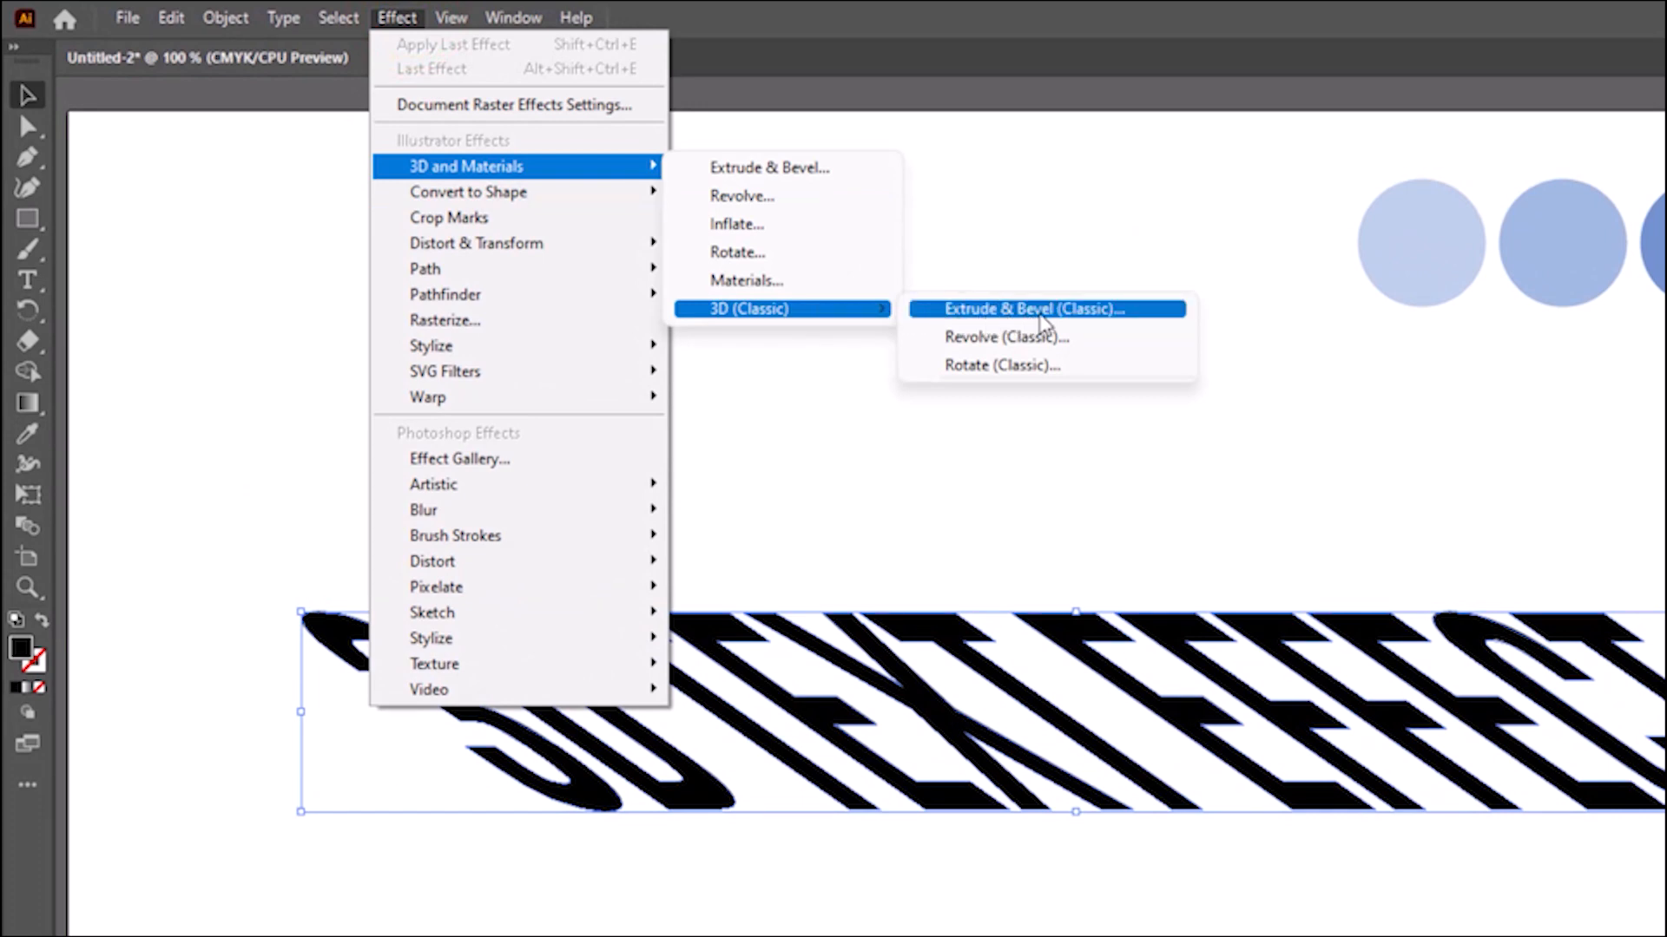
pyautogui.click(1042, 314)
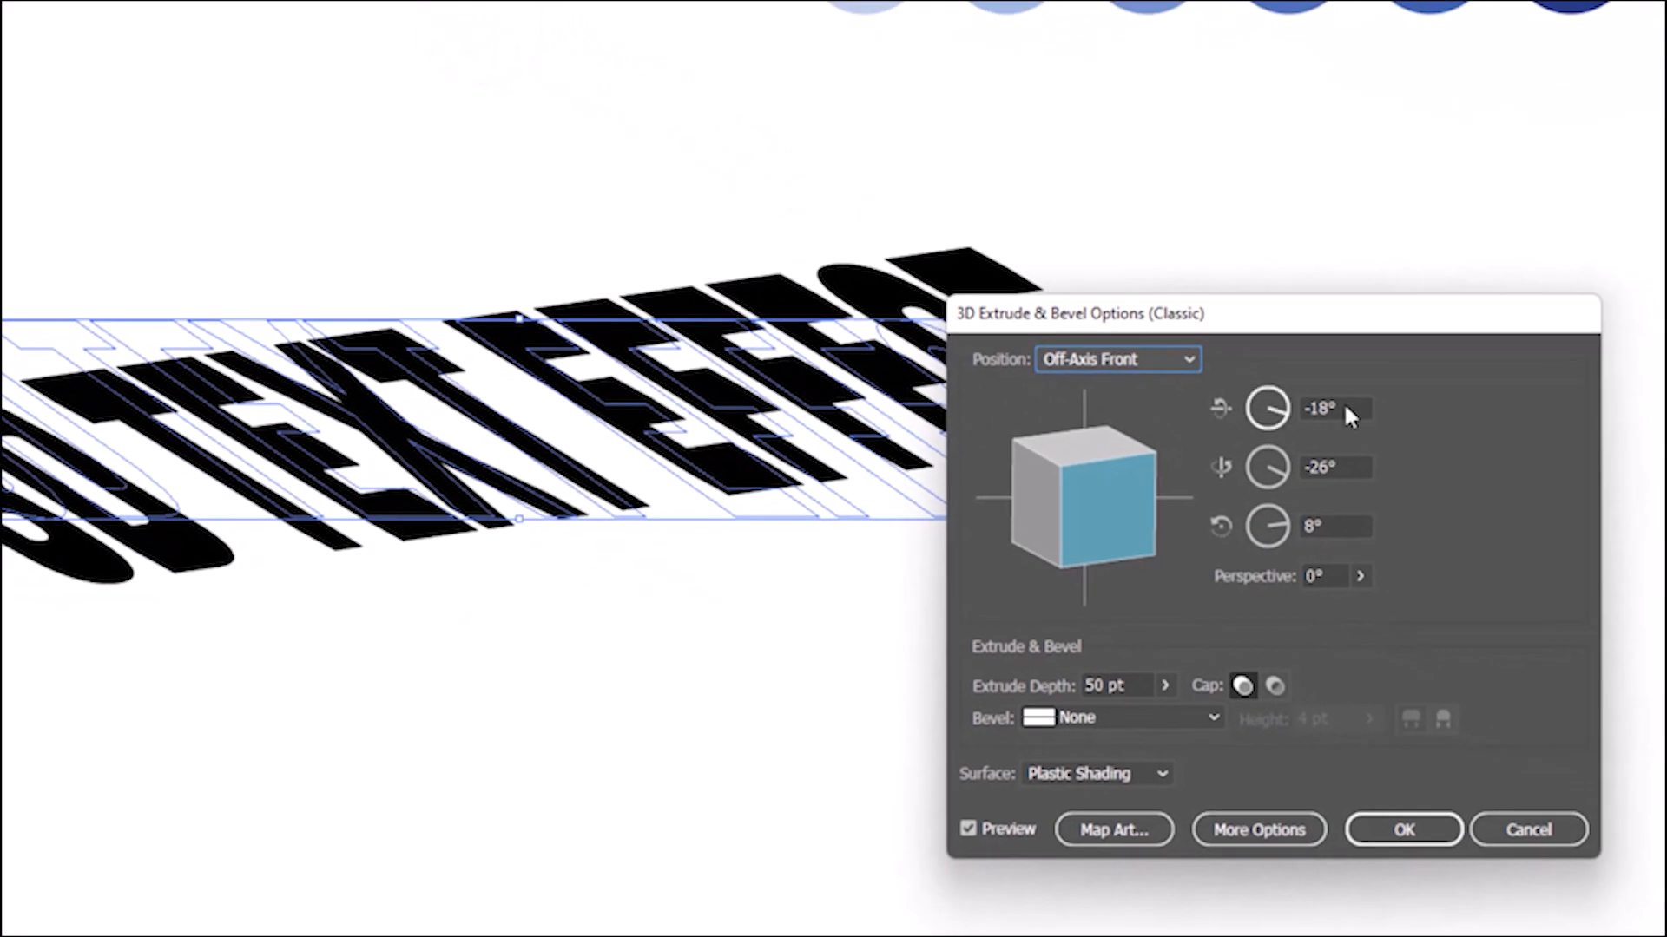
pyautogui.click(1348, 416)
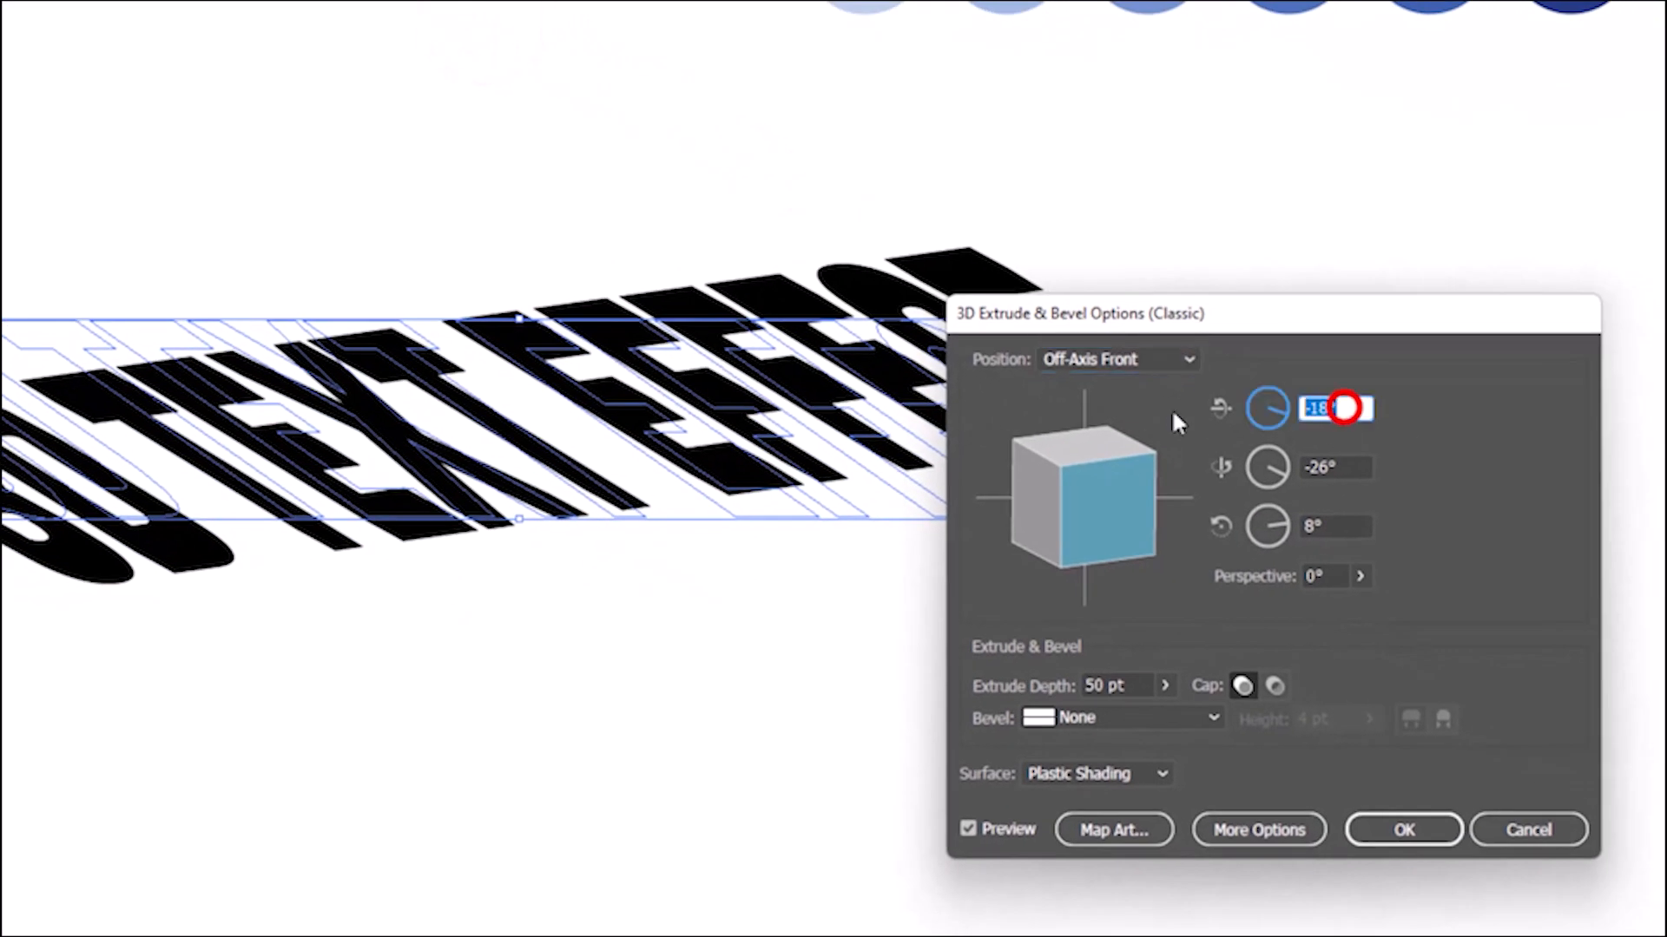
pyautogui.click(1354, 469)
pyautogui.write('0')
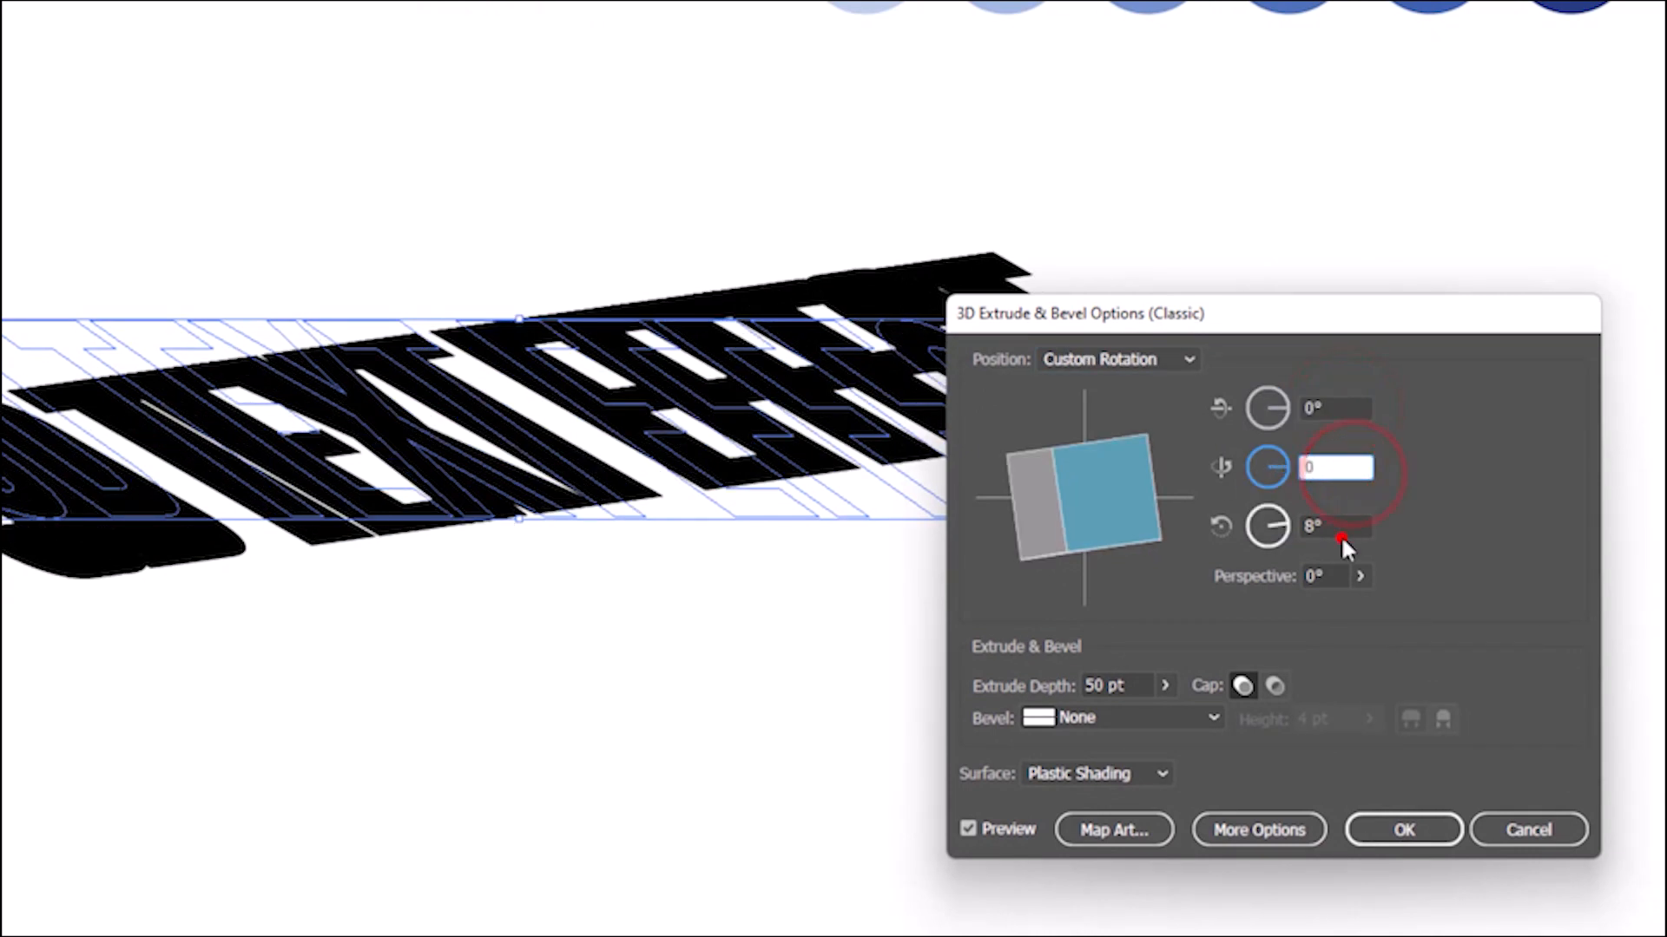
pyautogui.click(1340, 531)
pyautogui.write('0')
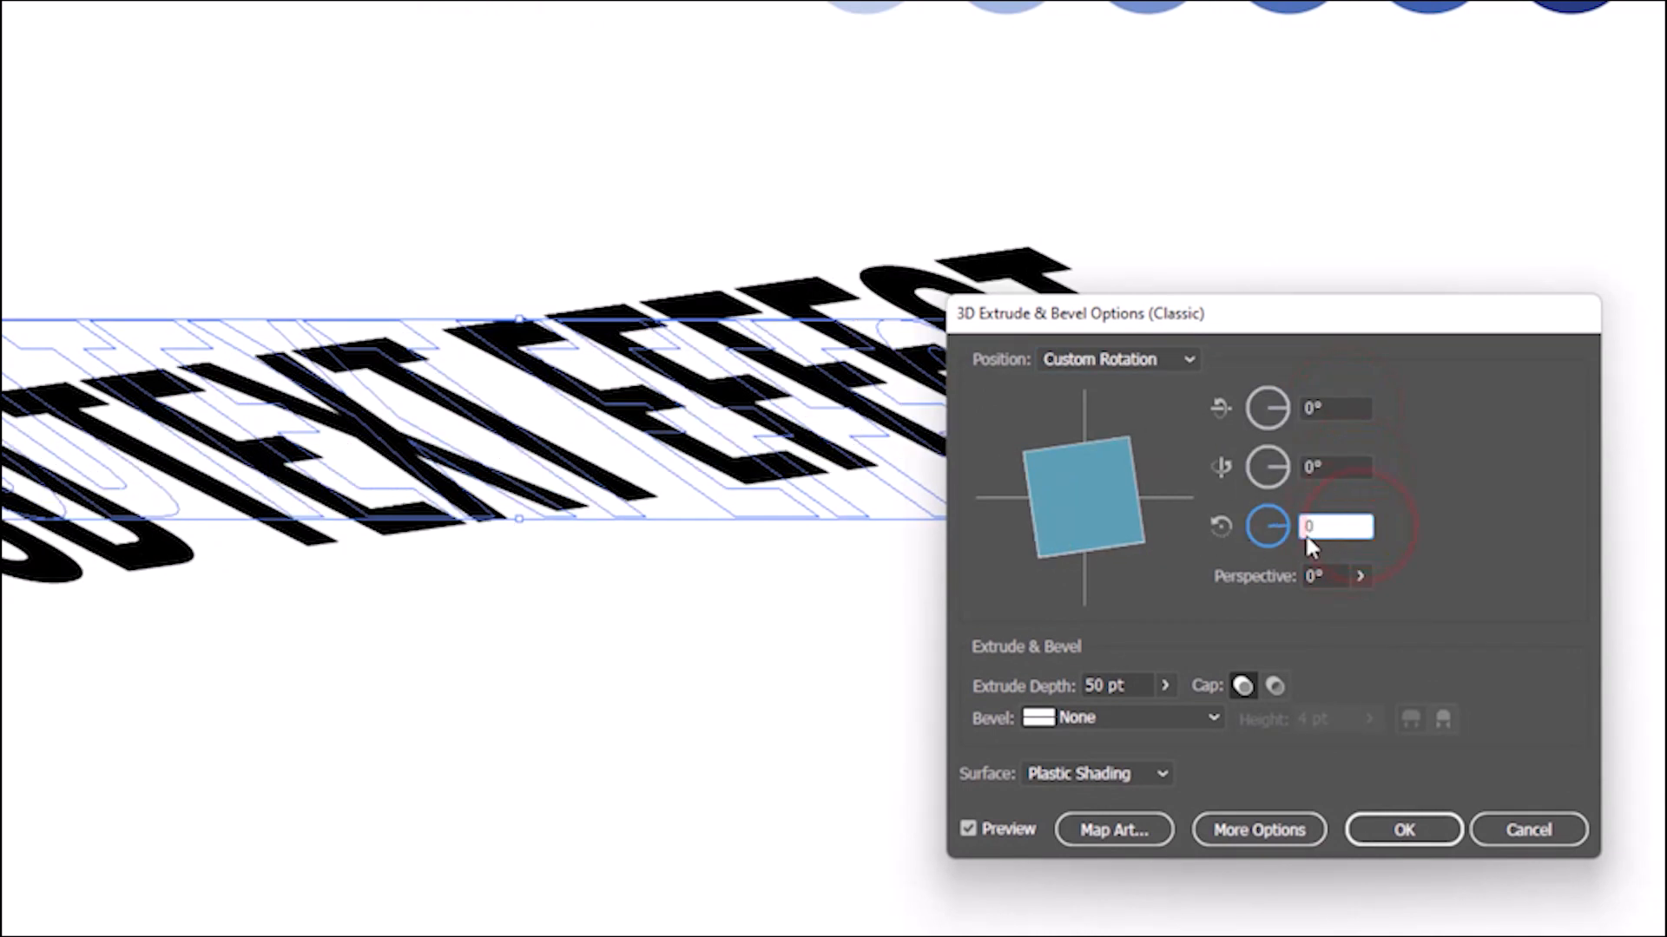
pyautogui.click(1321, 578)
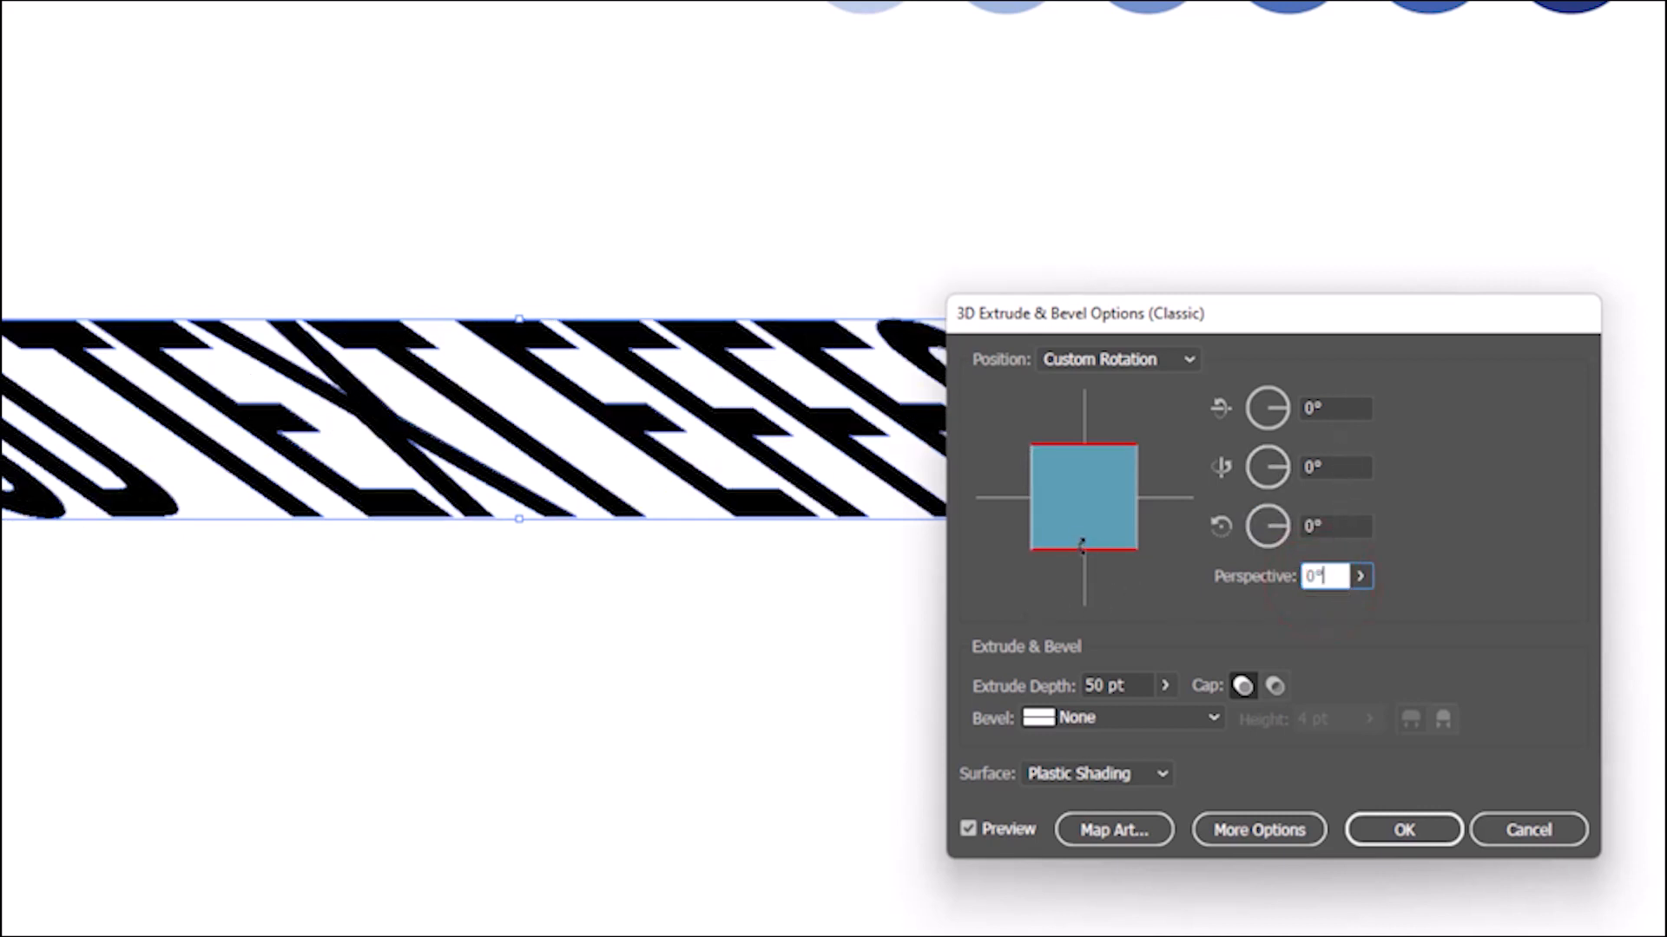
# Tilt the extrusion 8° about the horizontal axis, set its extrude depth to 120 pt and apply the effect.
pyautogui.moveTo(1084, 544); pyautogui.dragTo(1083, 532)
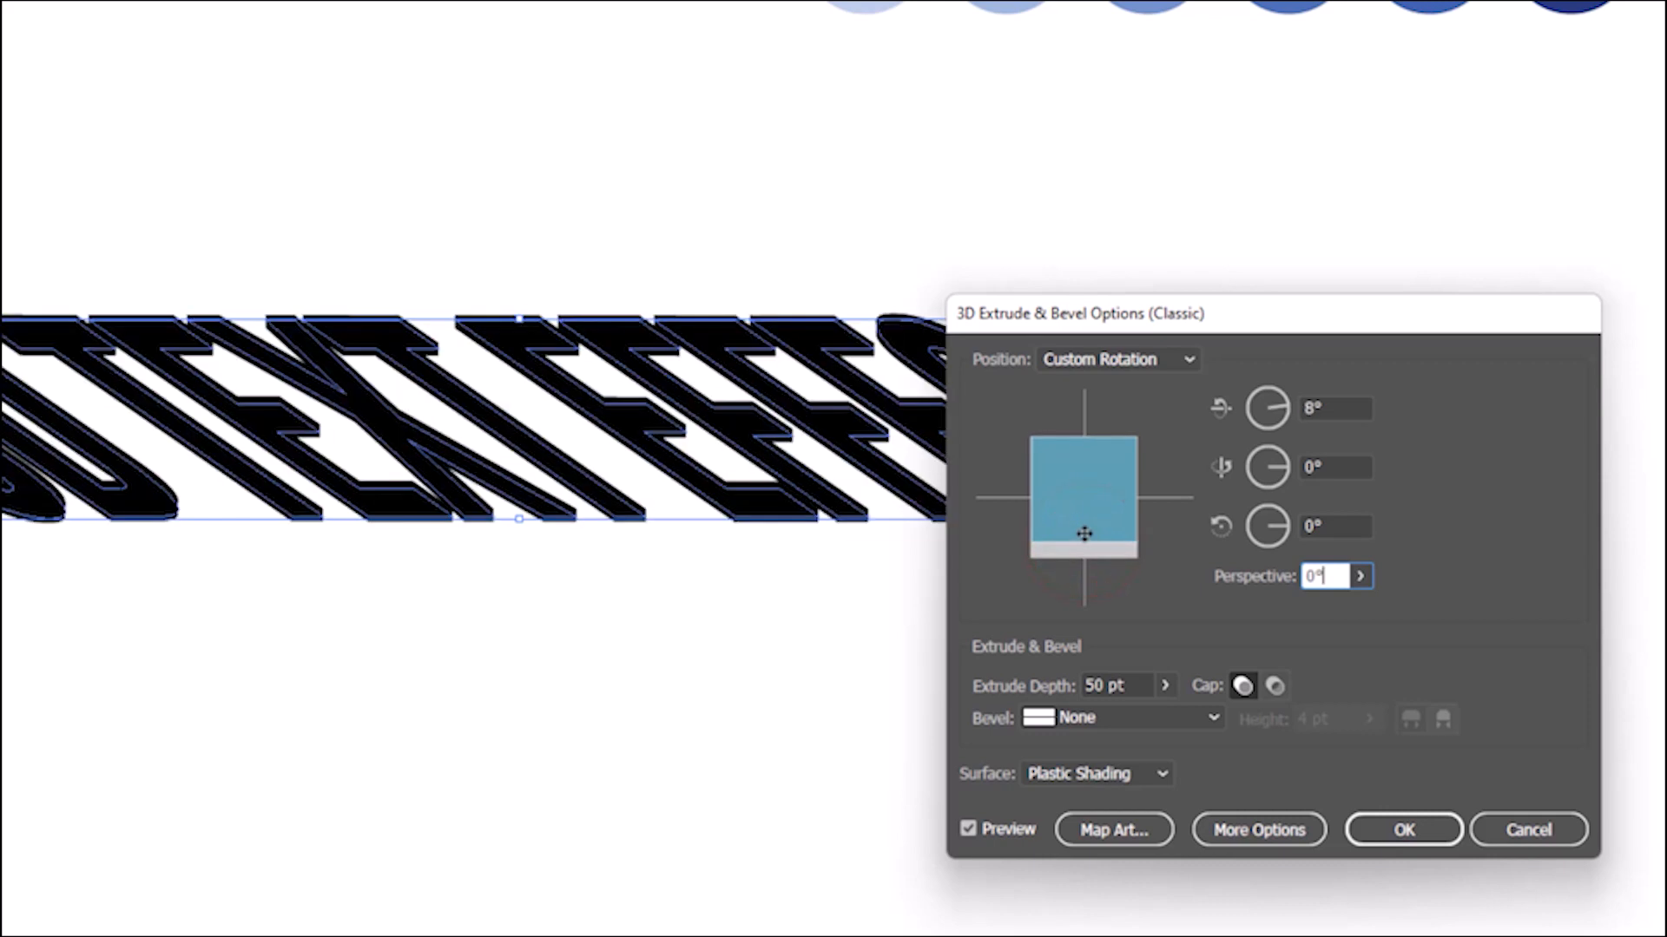
pyautogui.doubleClick(1141, 688)
pyautogui.write('120')
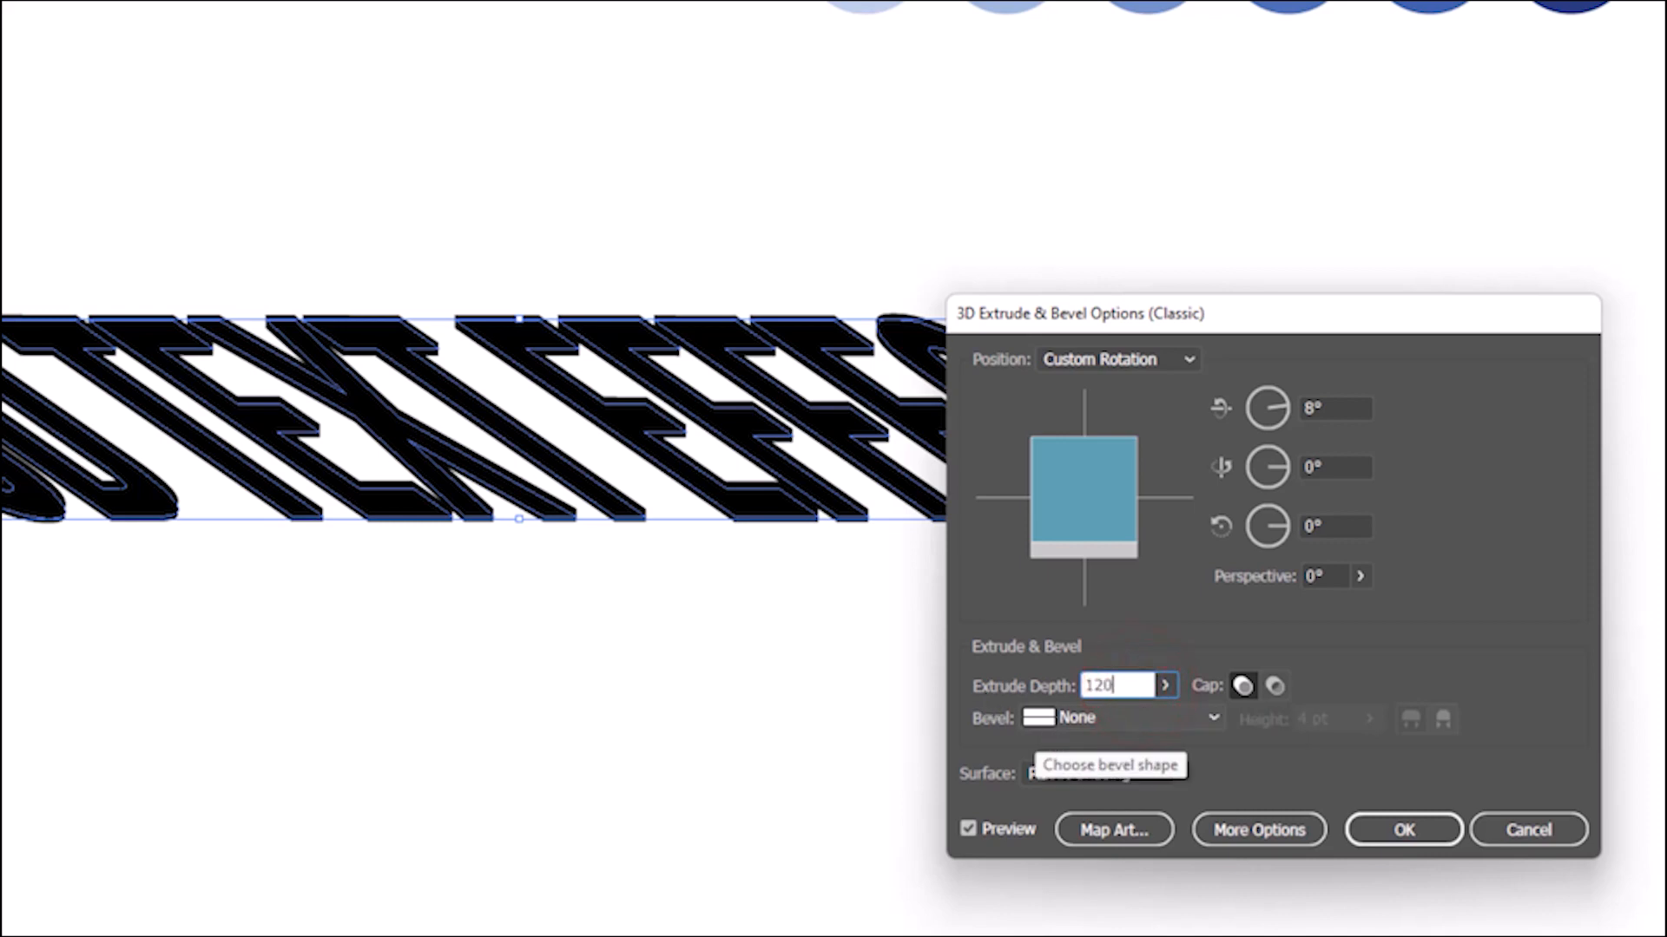
pyautogui.press('Return')
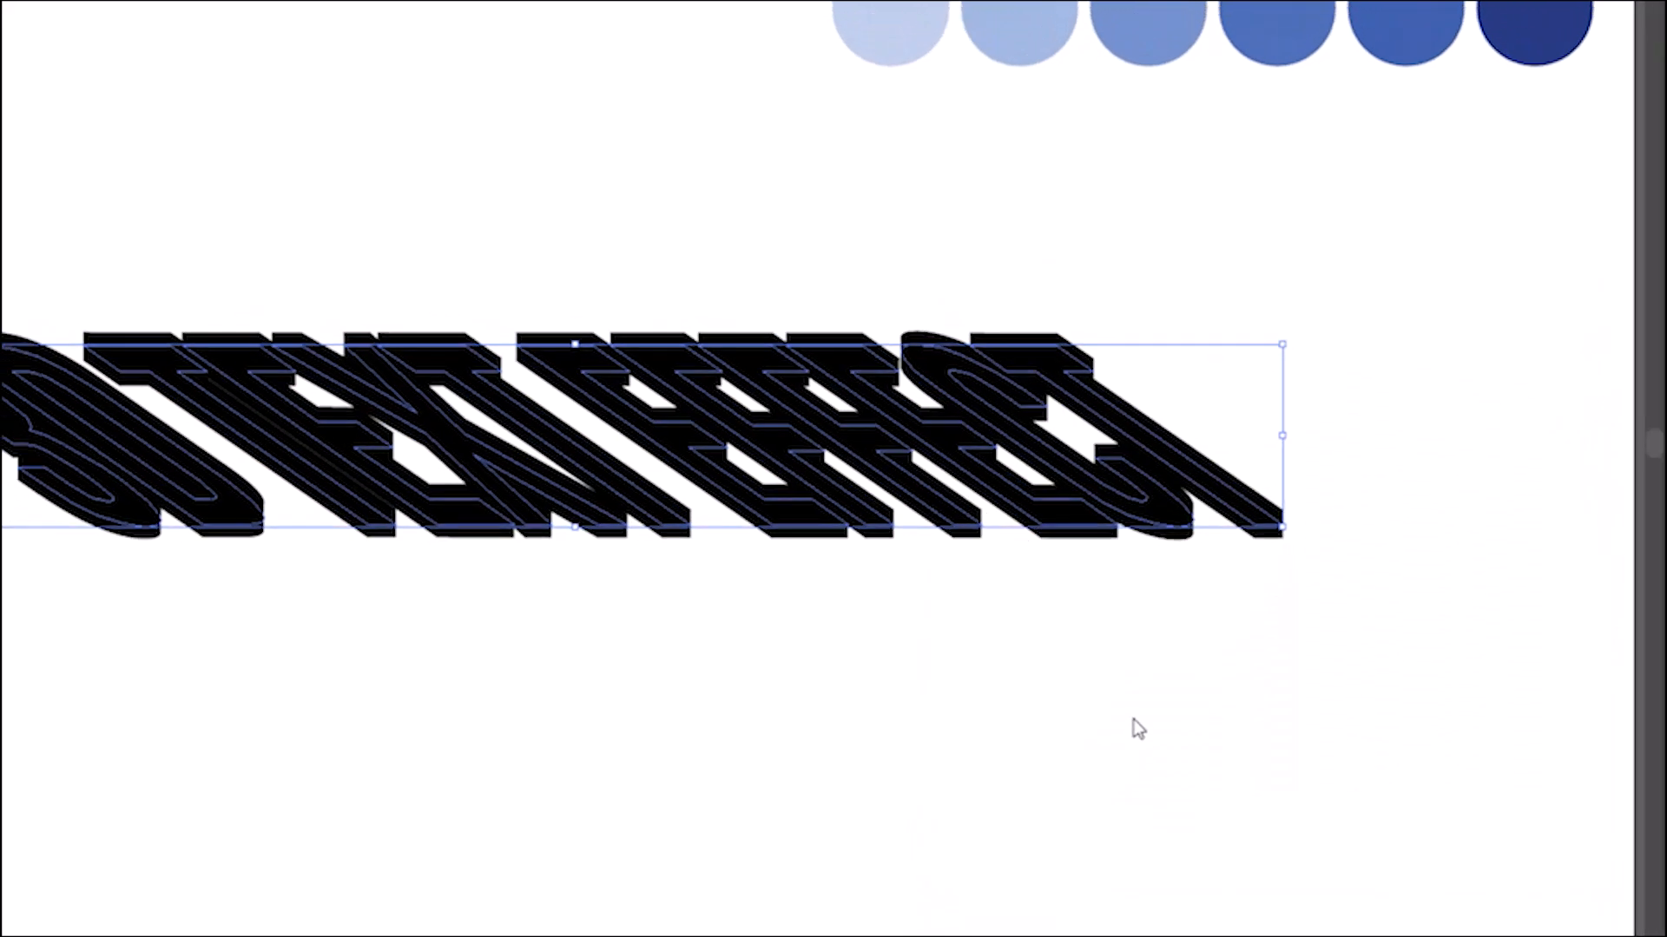
pyautogui.click(1094, 720)
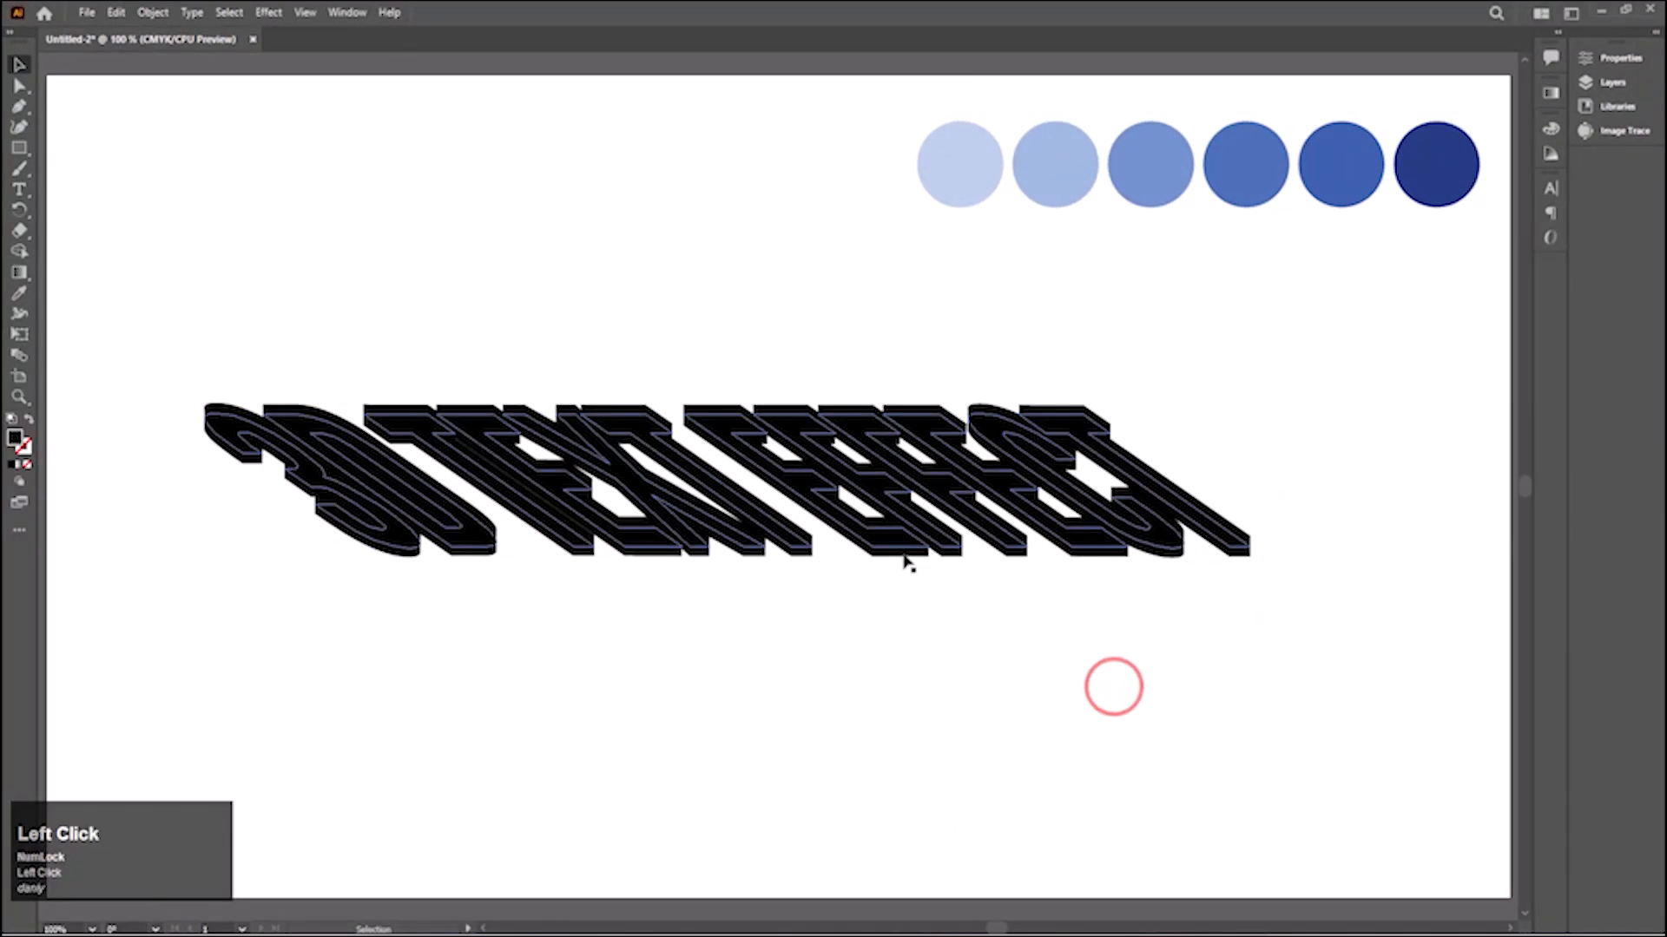
# Select the whole extruded text and expand its appearance into editable shapes.
pyautogui.click(909, 554)
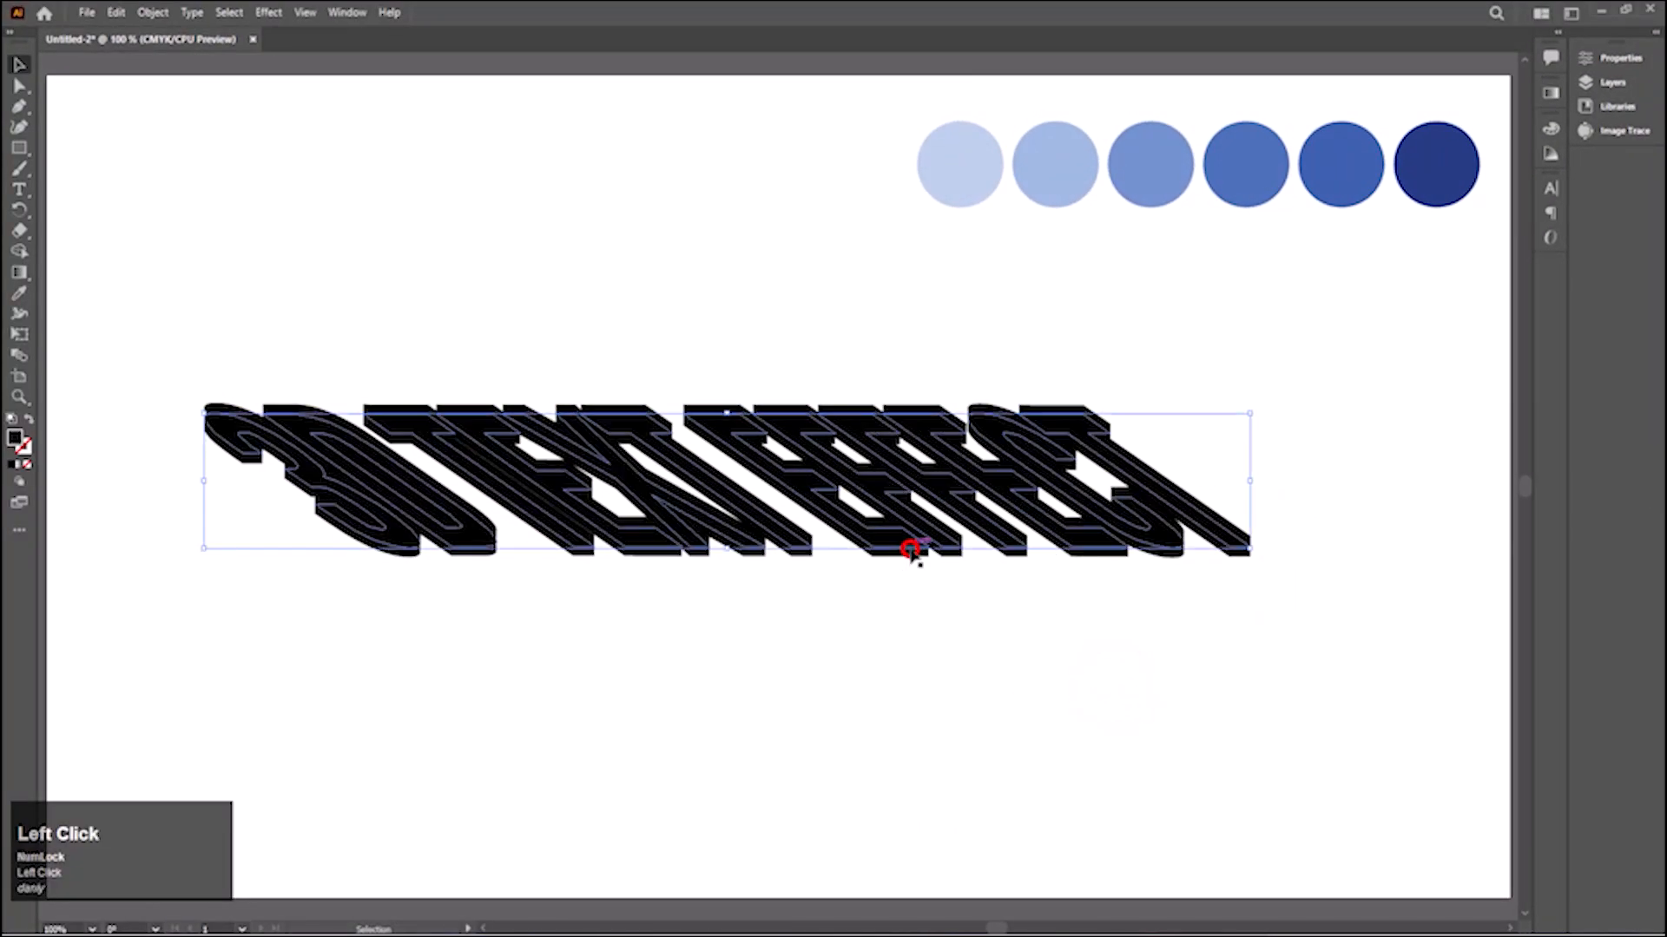
pyautogui.click(920, 667)
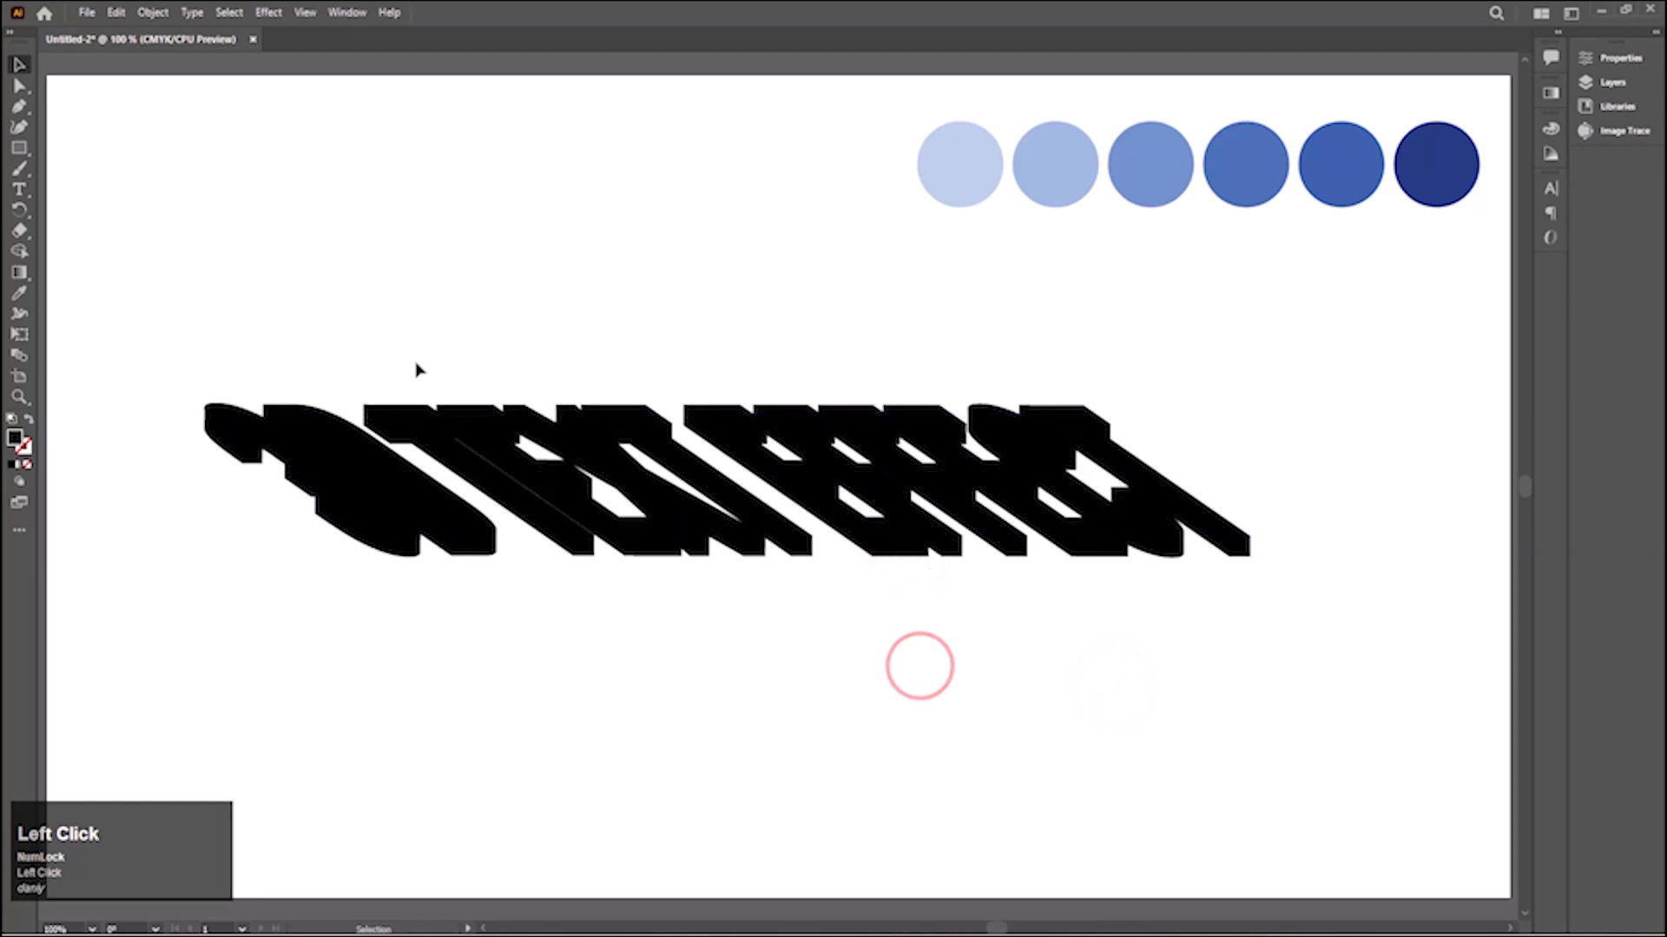
pyautogui.moveTo(156, 357); pyautogui.dragTo(1298, 661)
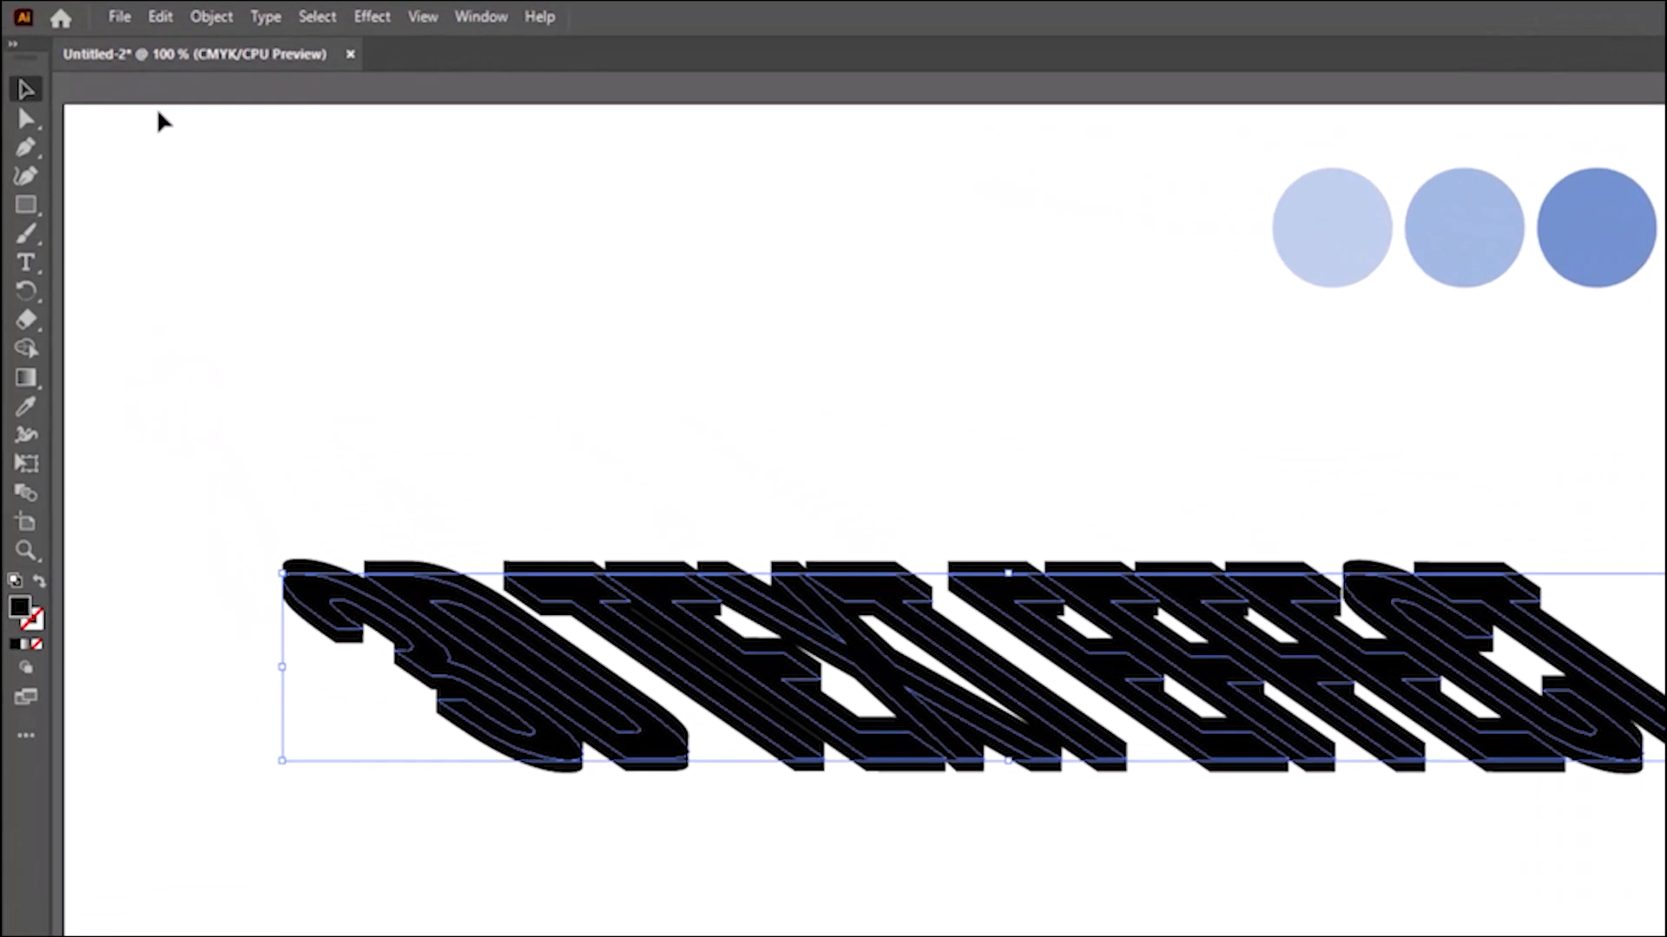
pyautogui.click(157, 12)
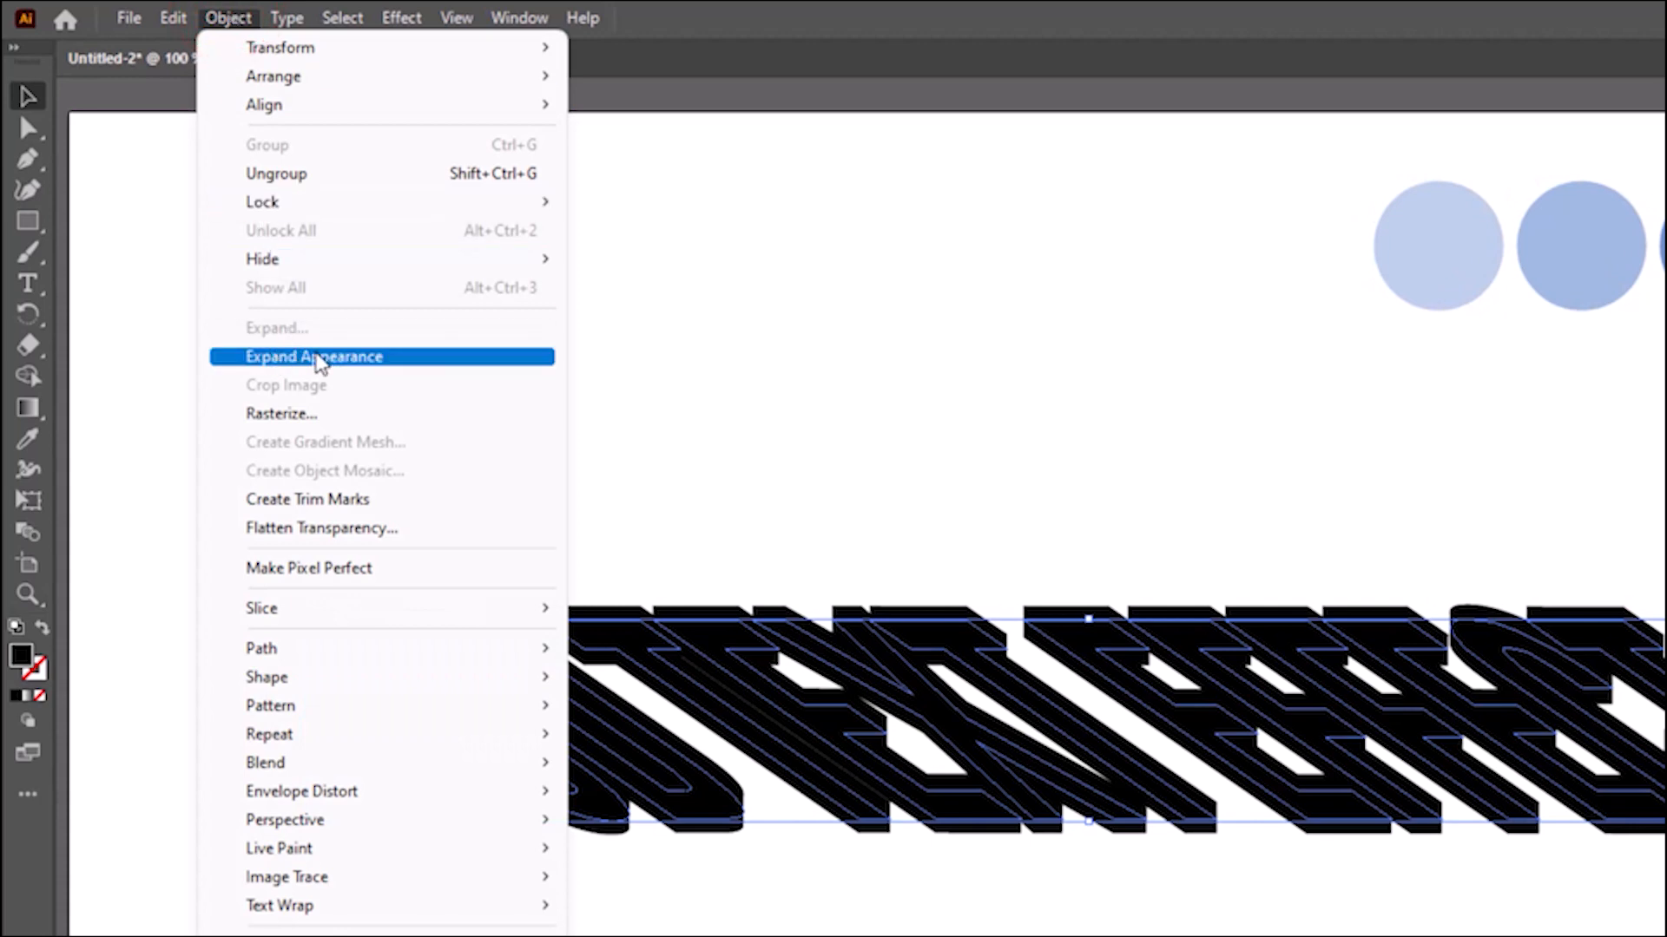
pyautogui.click(321, 360)
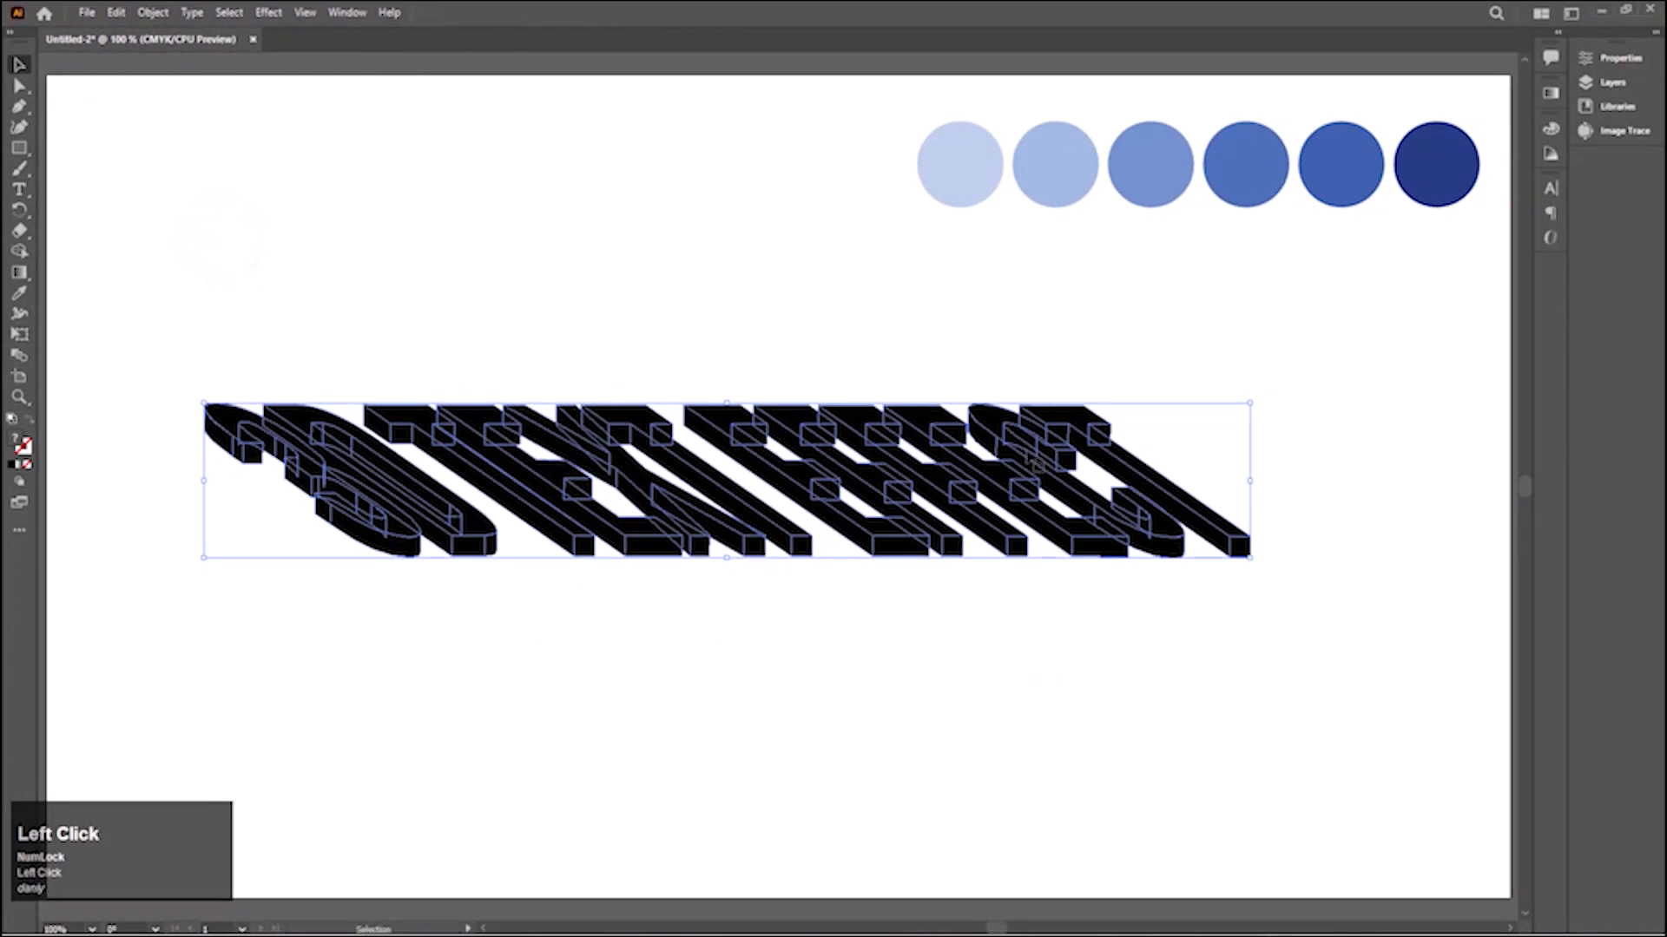
# Ungroup the expanded text so its faces can be selected separately, and deselect it.
pyautogui.click(1096, 738)
pyautogui.click(1187, 531)
pyautogui.click(1620, 58)
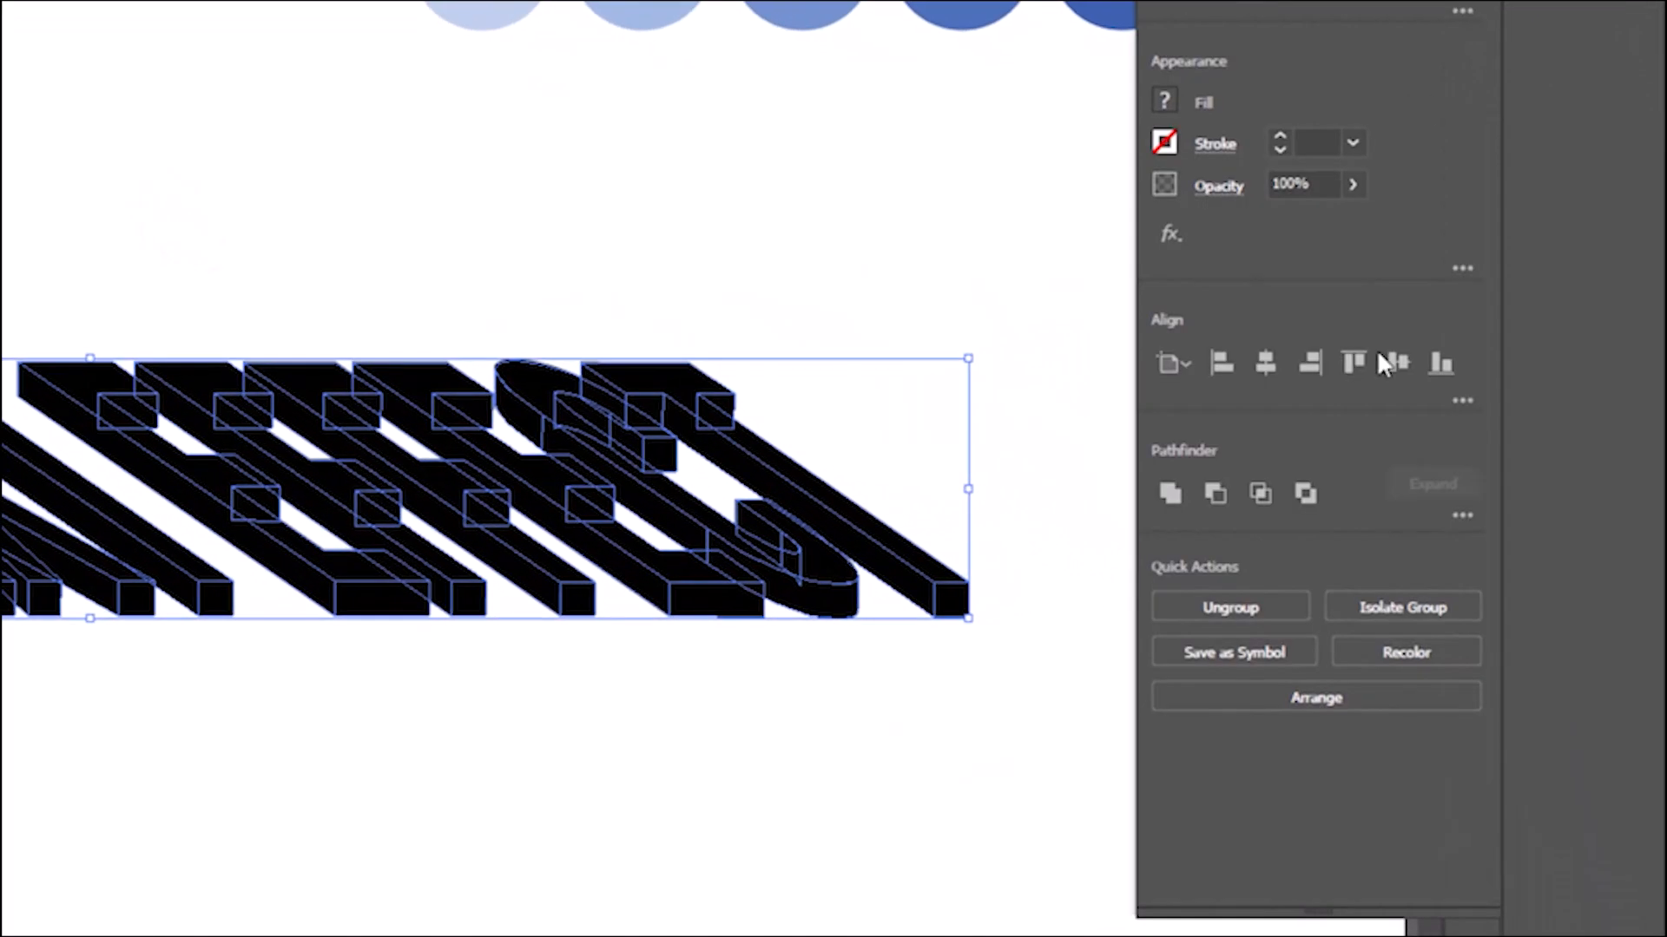
pyautogui.click(1265, 608)
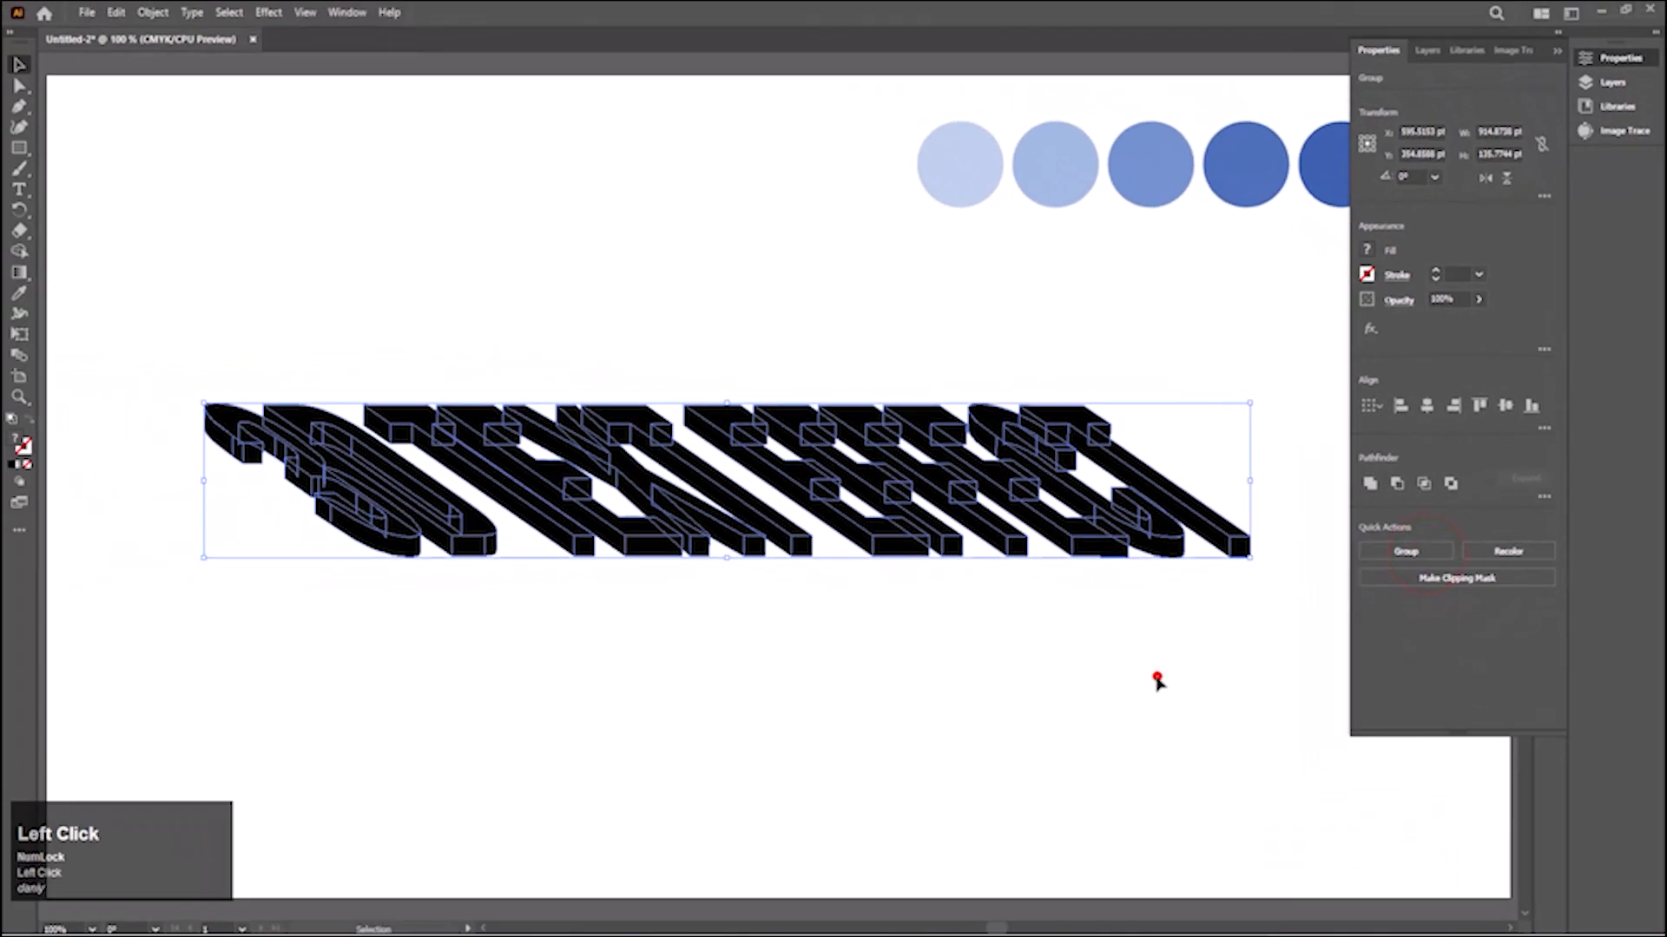
pyautogui.click(1064, 708)
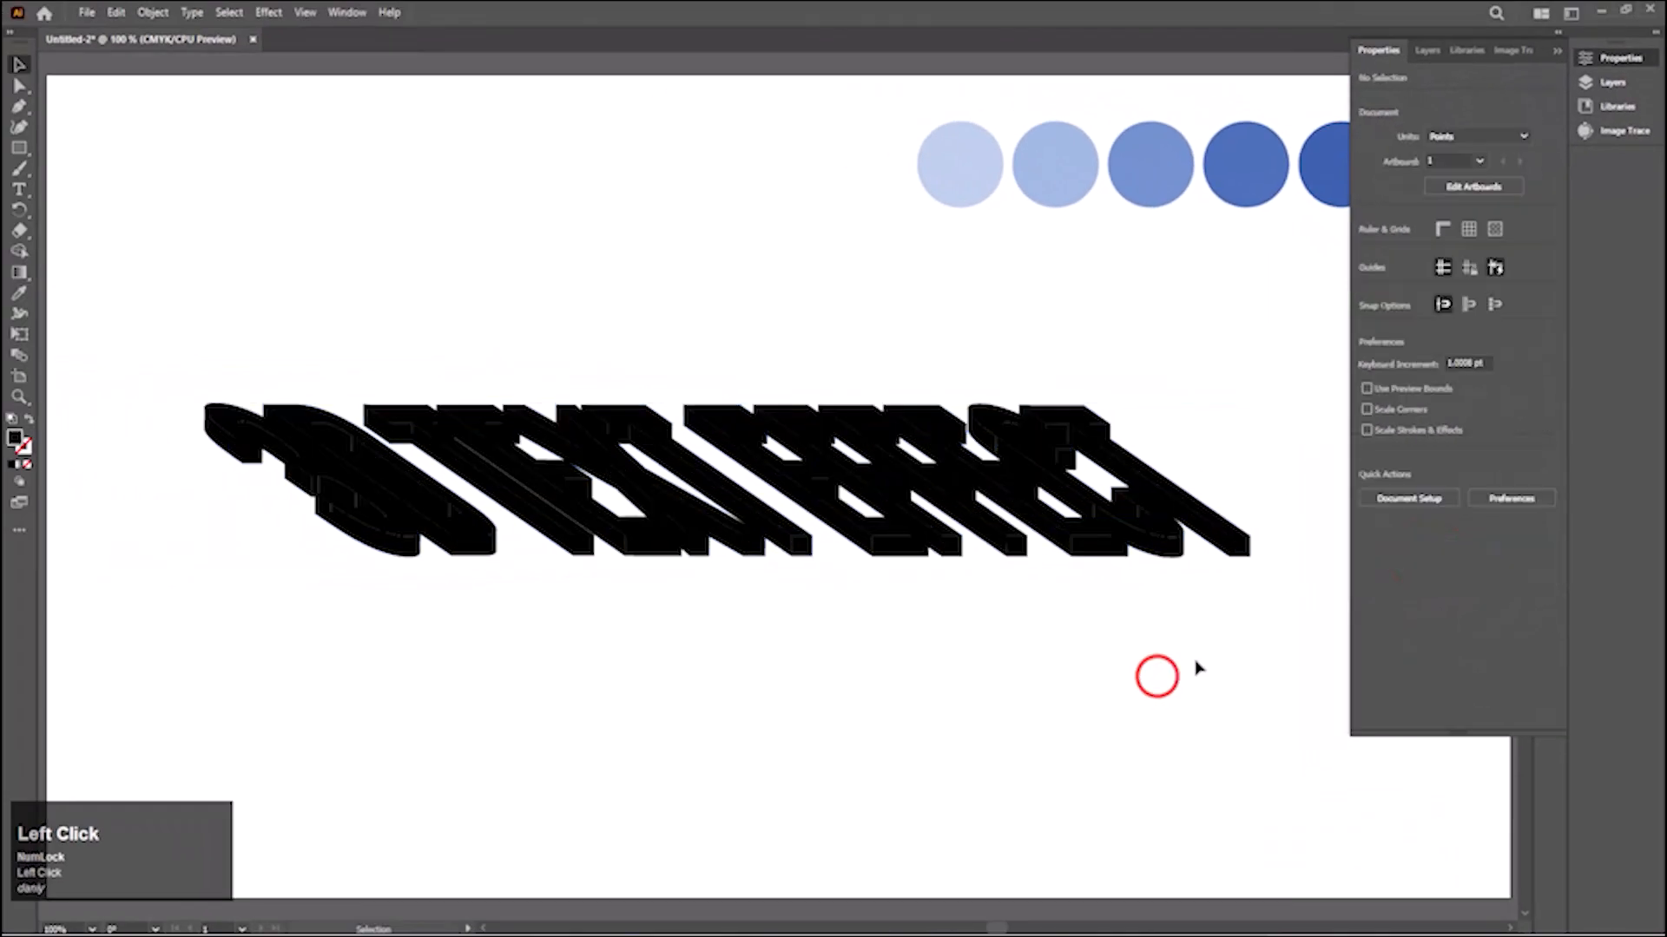
pyautogui.click(1553, 54)
# Select the flat front faces of all the letters in "3D TEXT EFFECT" together, leaving the extrusion sides out.
pyautogui.click(1239, 641)
pyautogui.click(1216, 522)
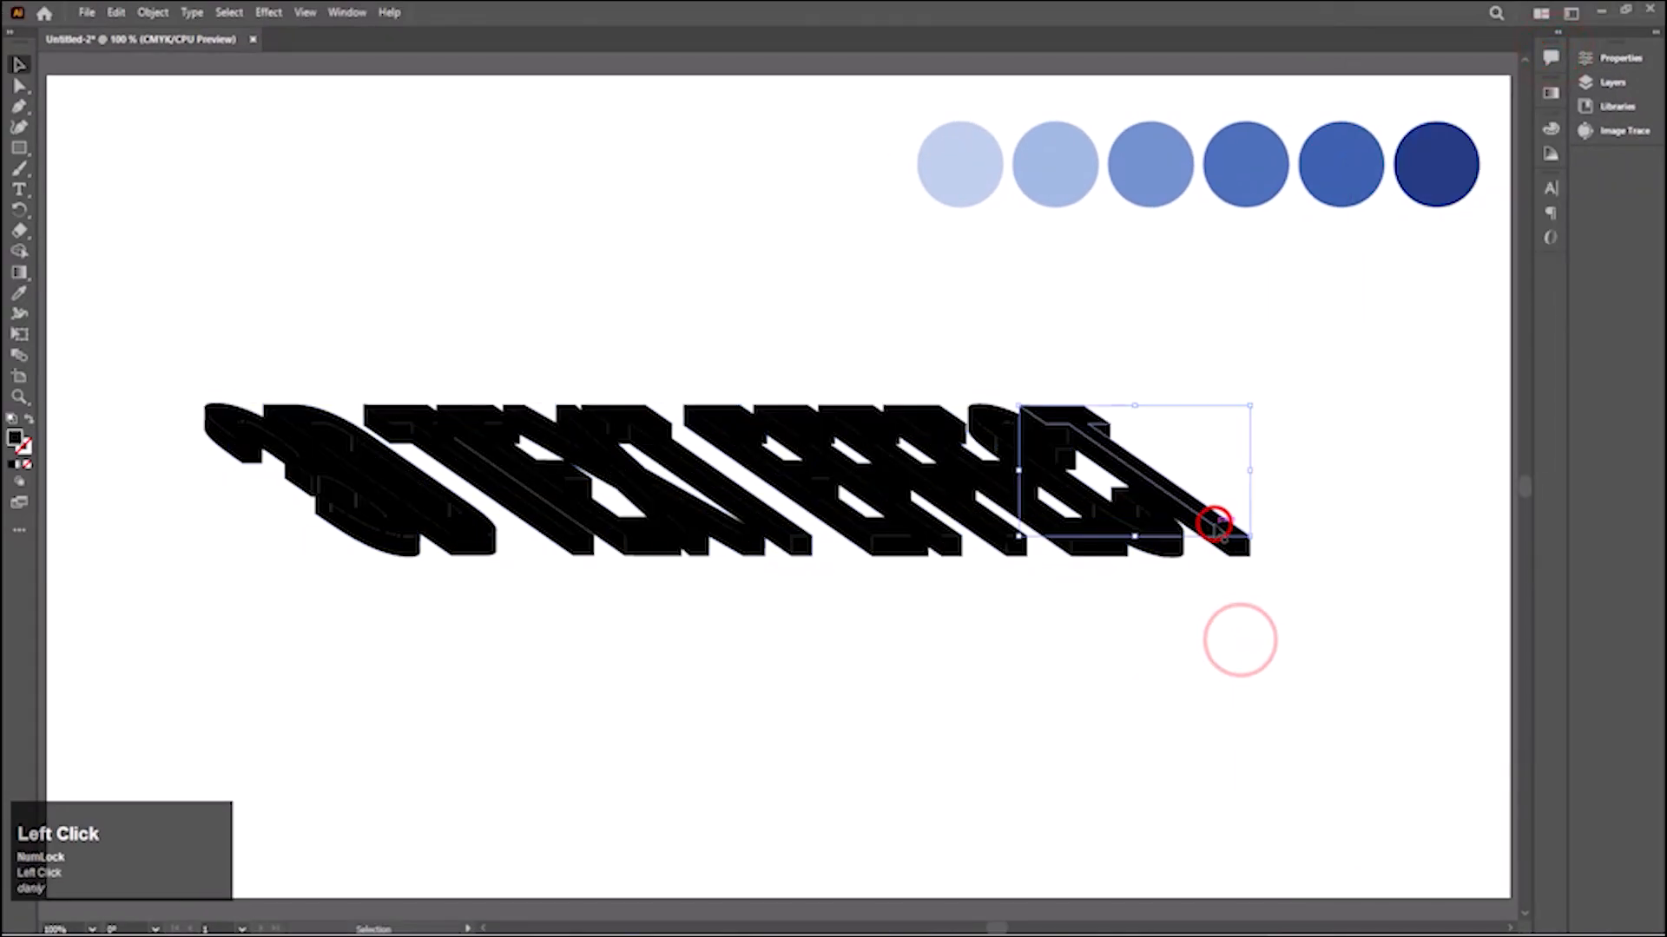
pyautogui.click(1153, 508)
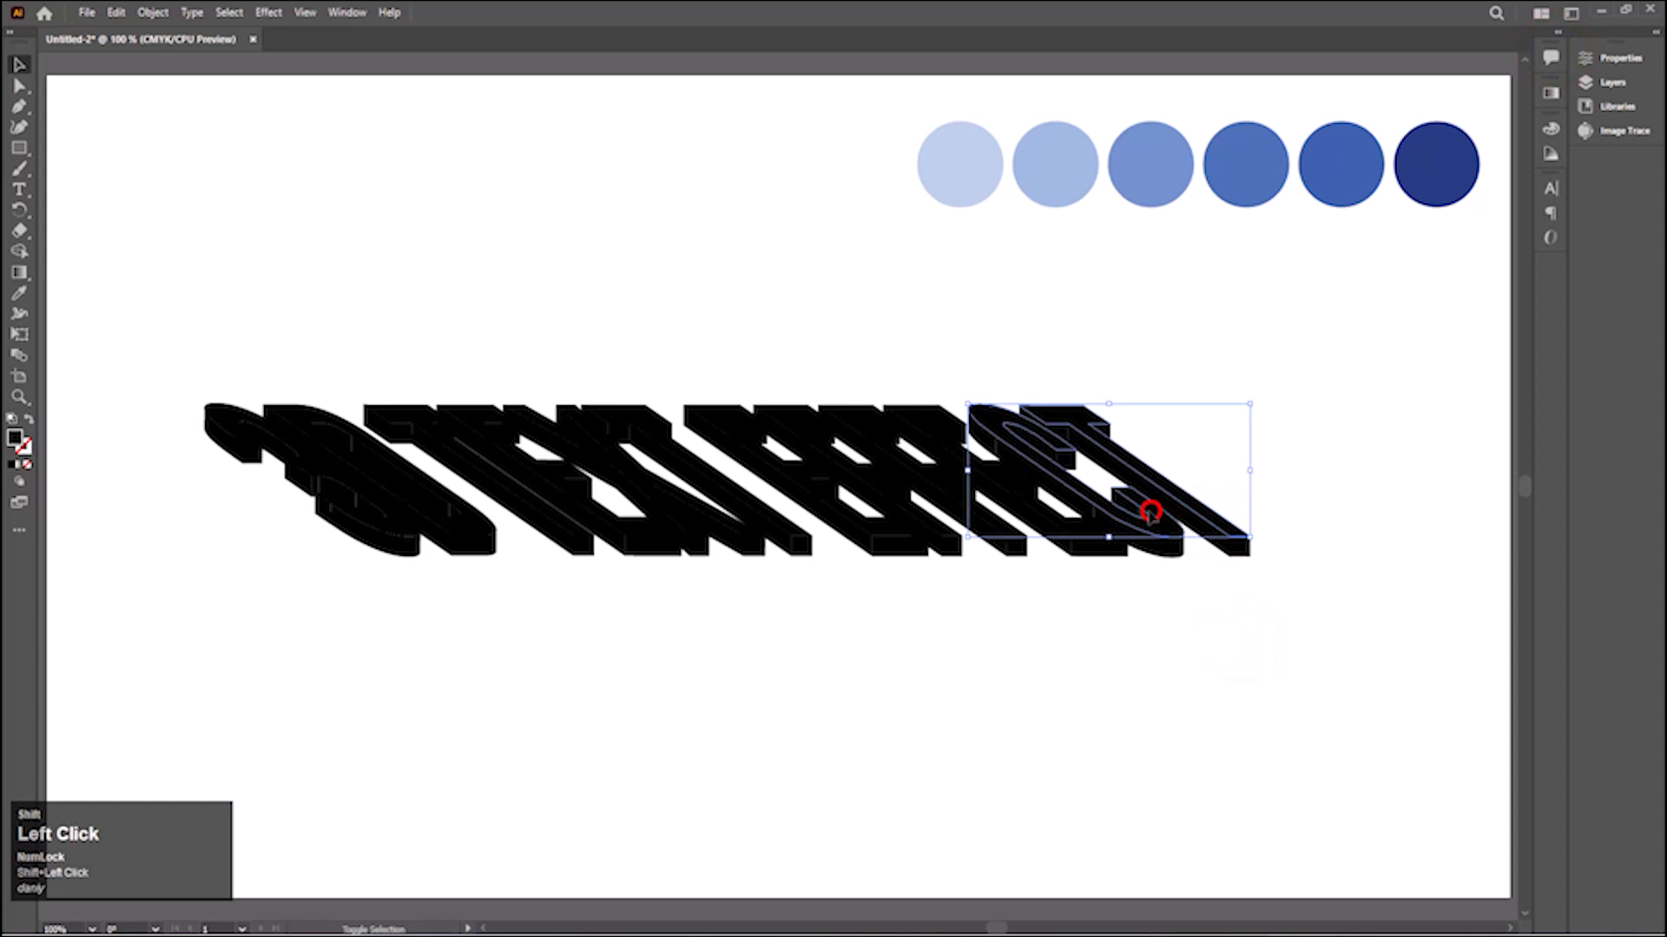
pyautogui.keyDown('shift'); pyautogui.click(1065, 525); pyautogui.keyUp('shift')
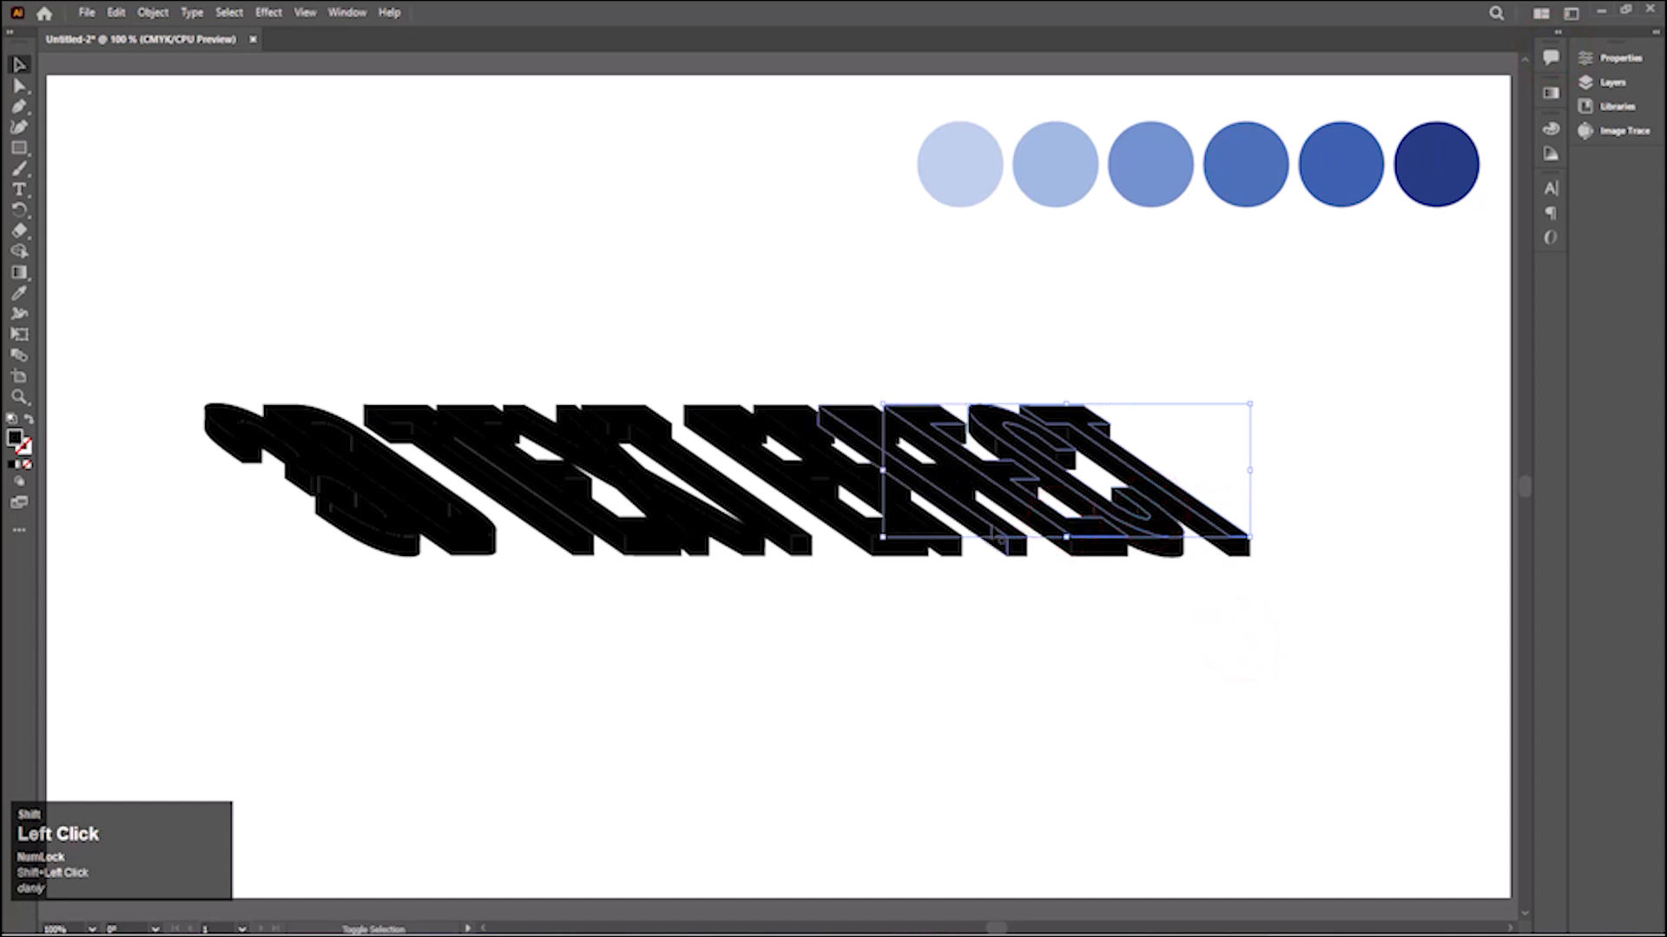
pyautogui.keyDown('shift'); pyautogui.click(926, 524); pyautogui.keyUp('shift')
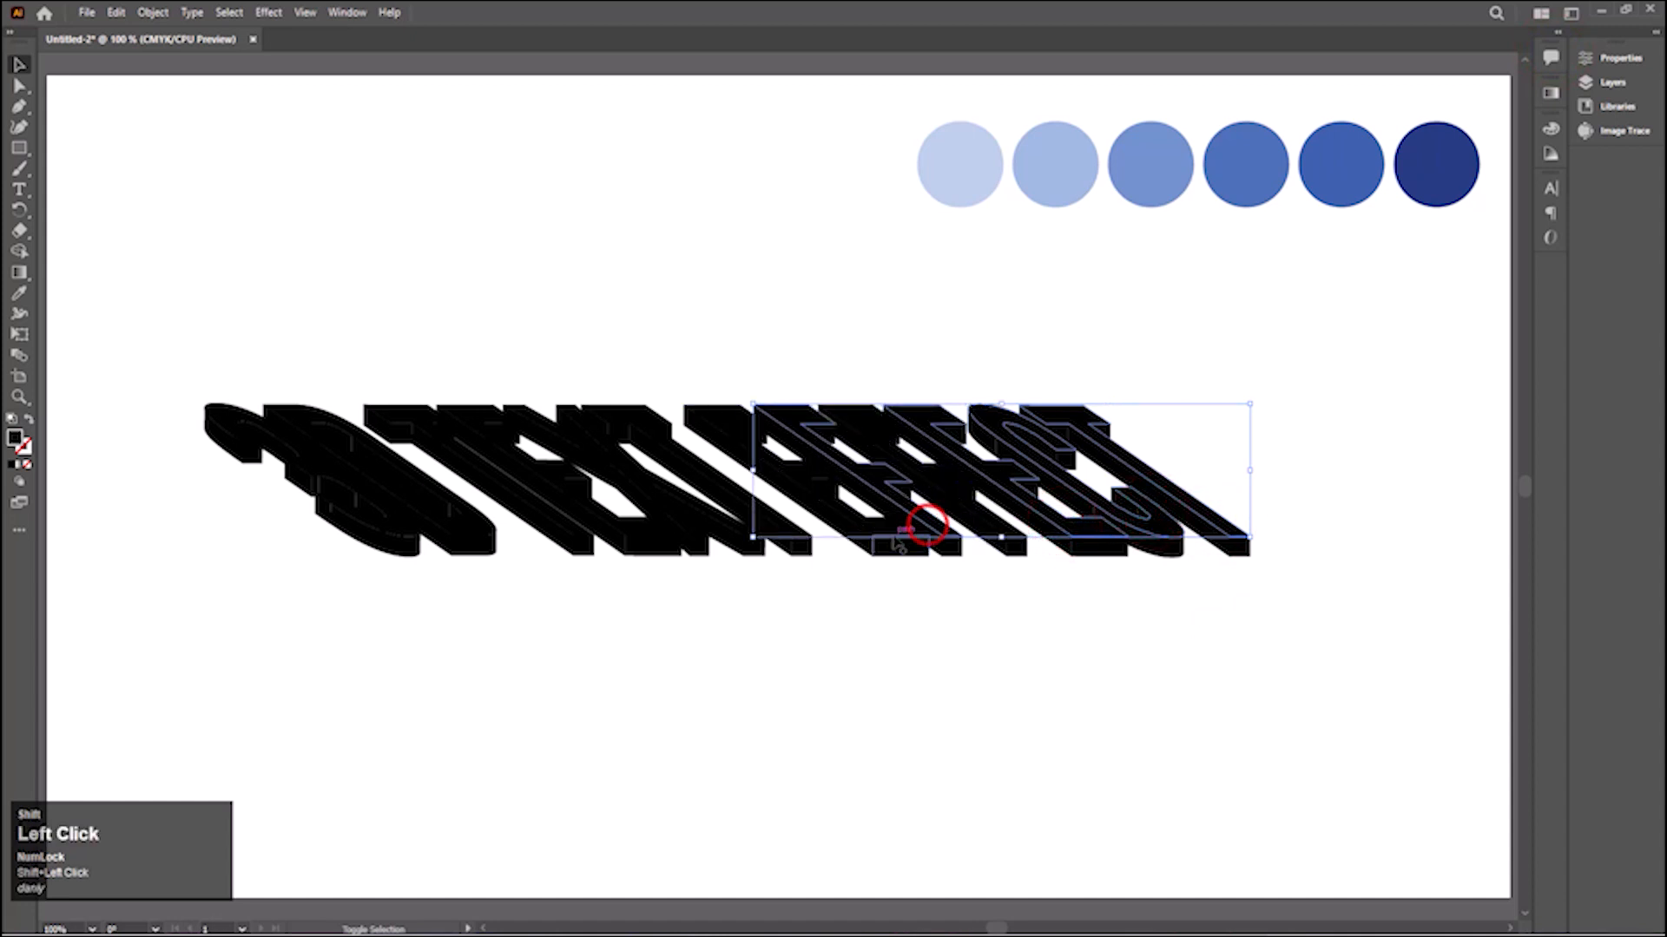
pyautogui.keyDown('shift'); pyautogui.click(743, 514); pyautogui.keyUp('shift')
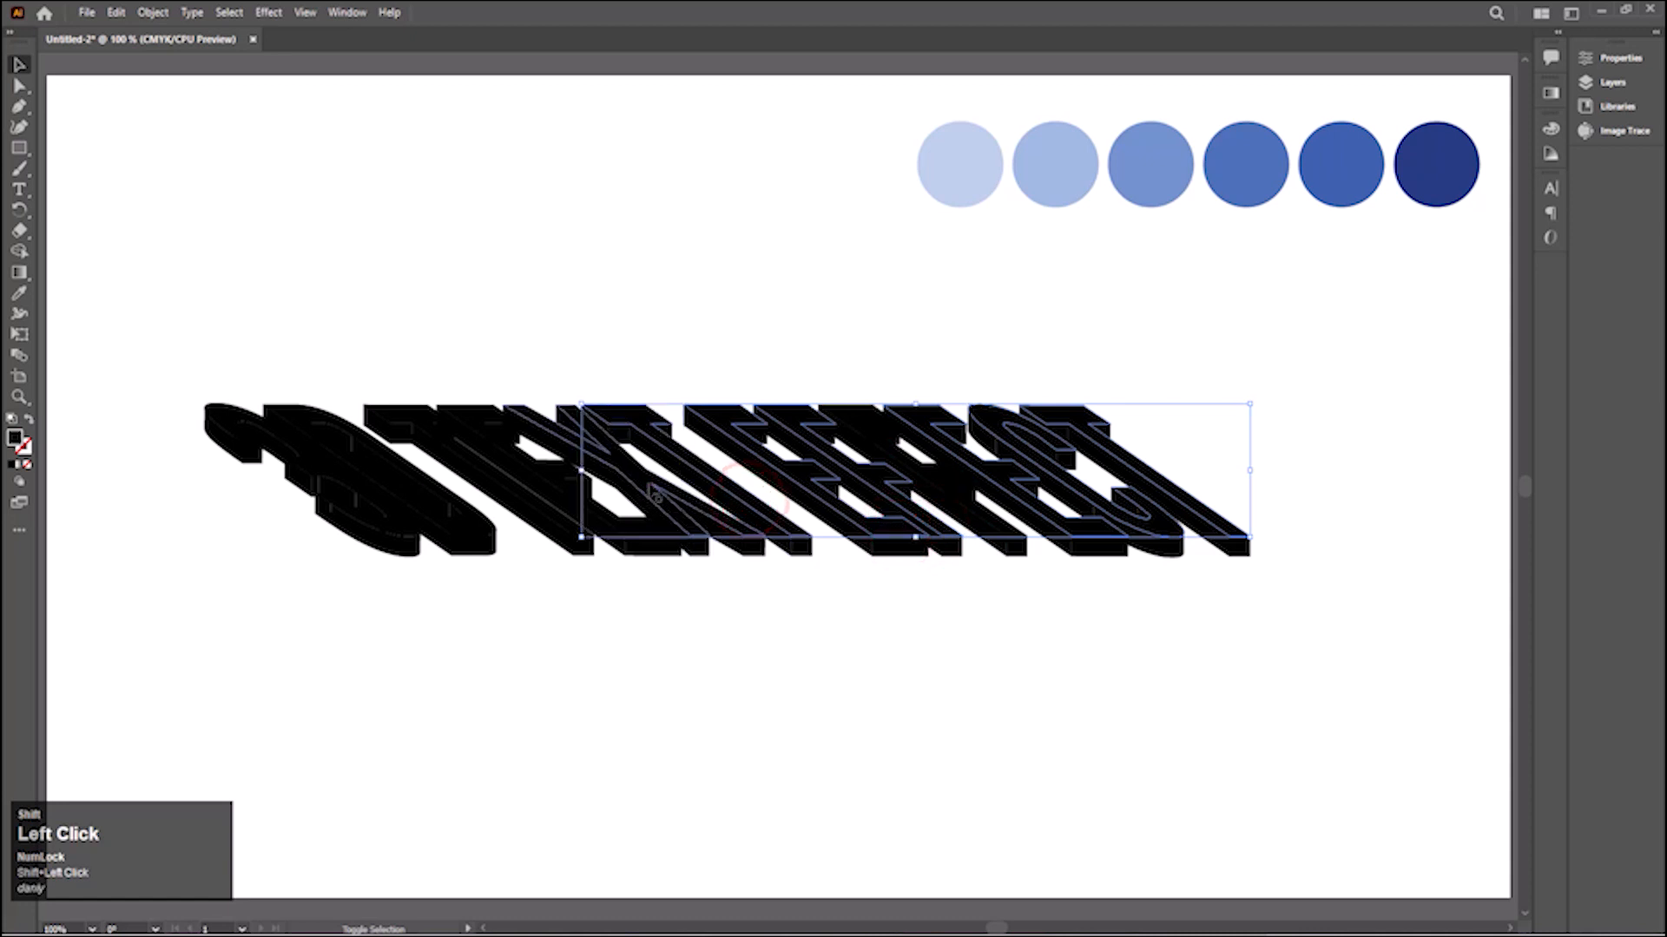
pyautogui.keyDown('shift'); pyautogui.click(647, 483); pyautogui.keyUp('shift')
pyautogui.keyDown('shift'); pyautogui.click(565, 479); pyautogui.keyUp('shift')
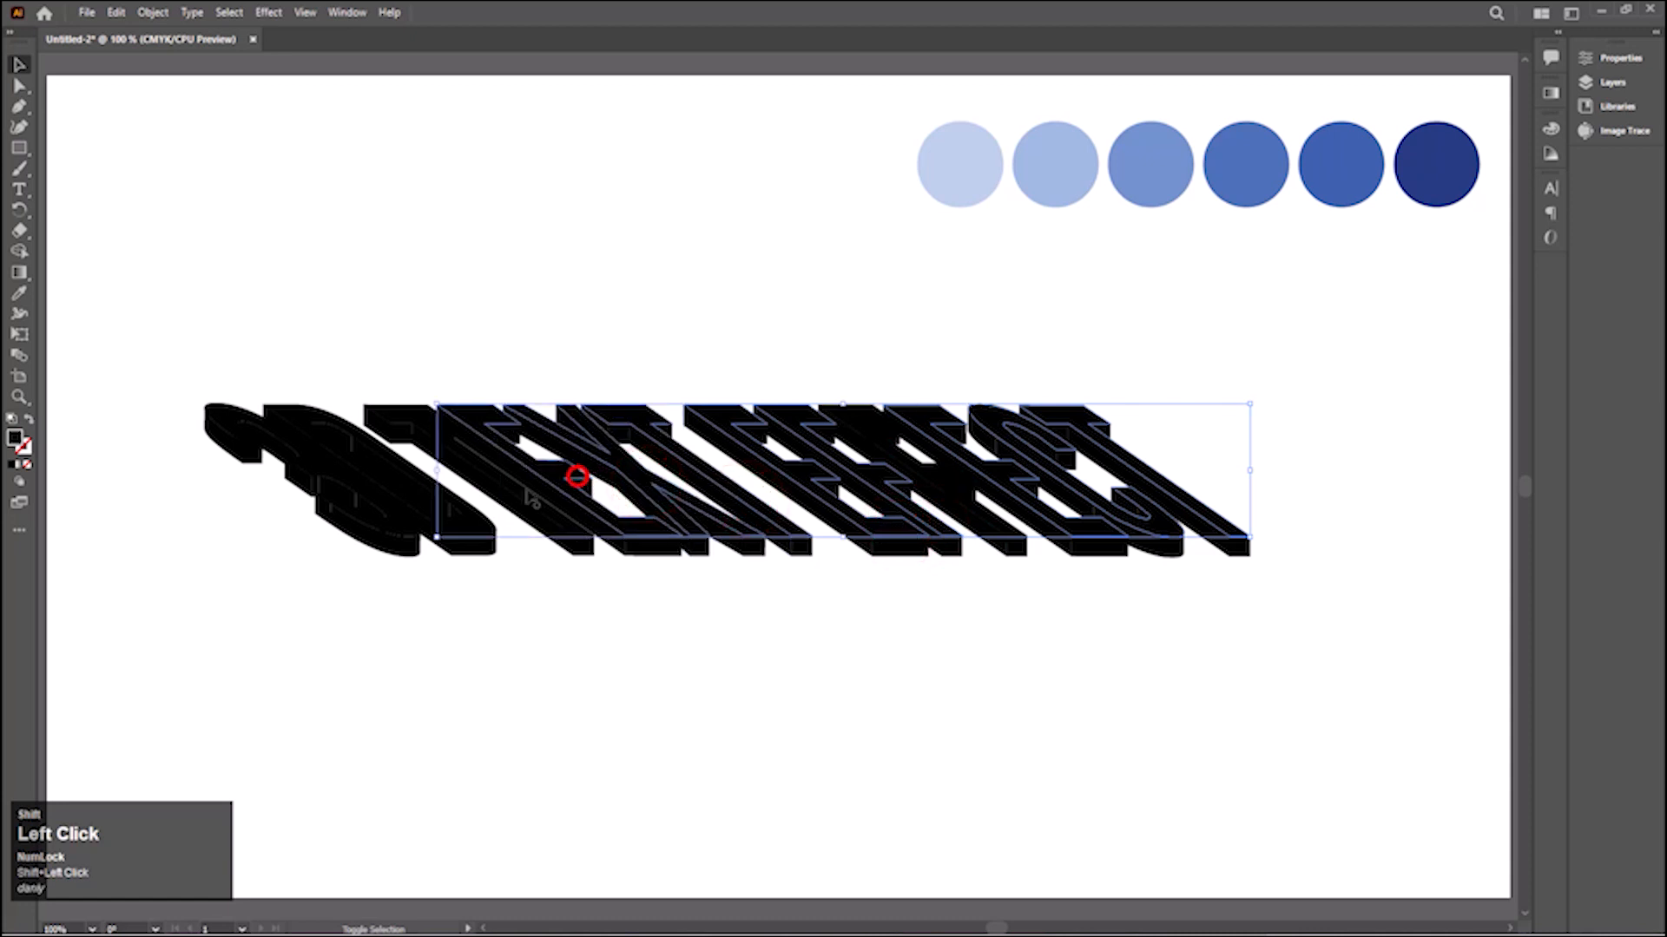
pyautogui.keyDown('shift'); pyautogui.click(437, 493); pyautogui.keyUp('shift')
pyautogui.keyDown('shift'); pyautogui.click(391, 509); pyautogui.keyUp('shift')
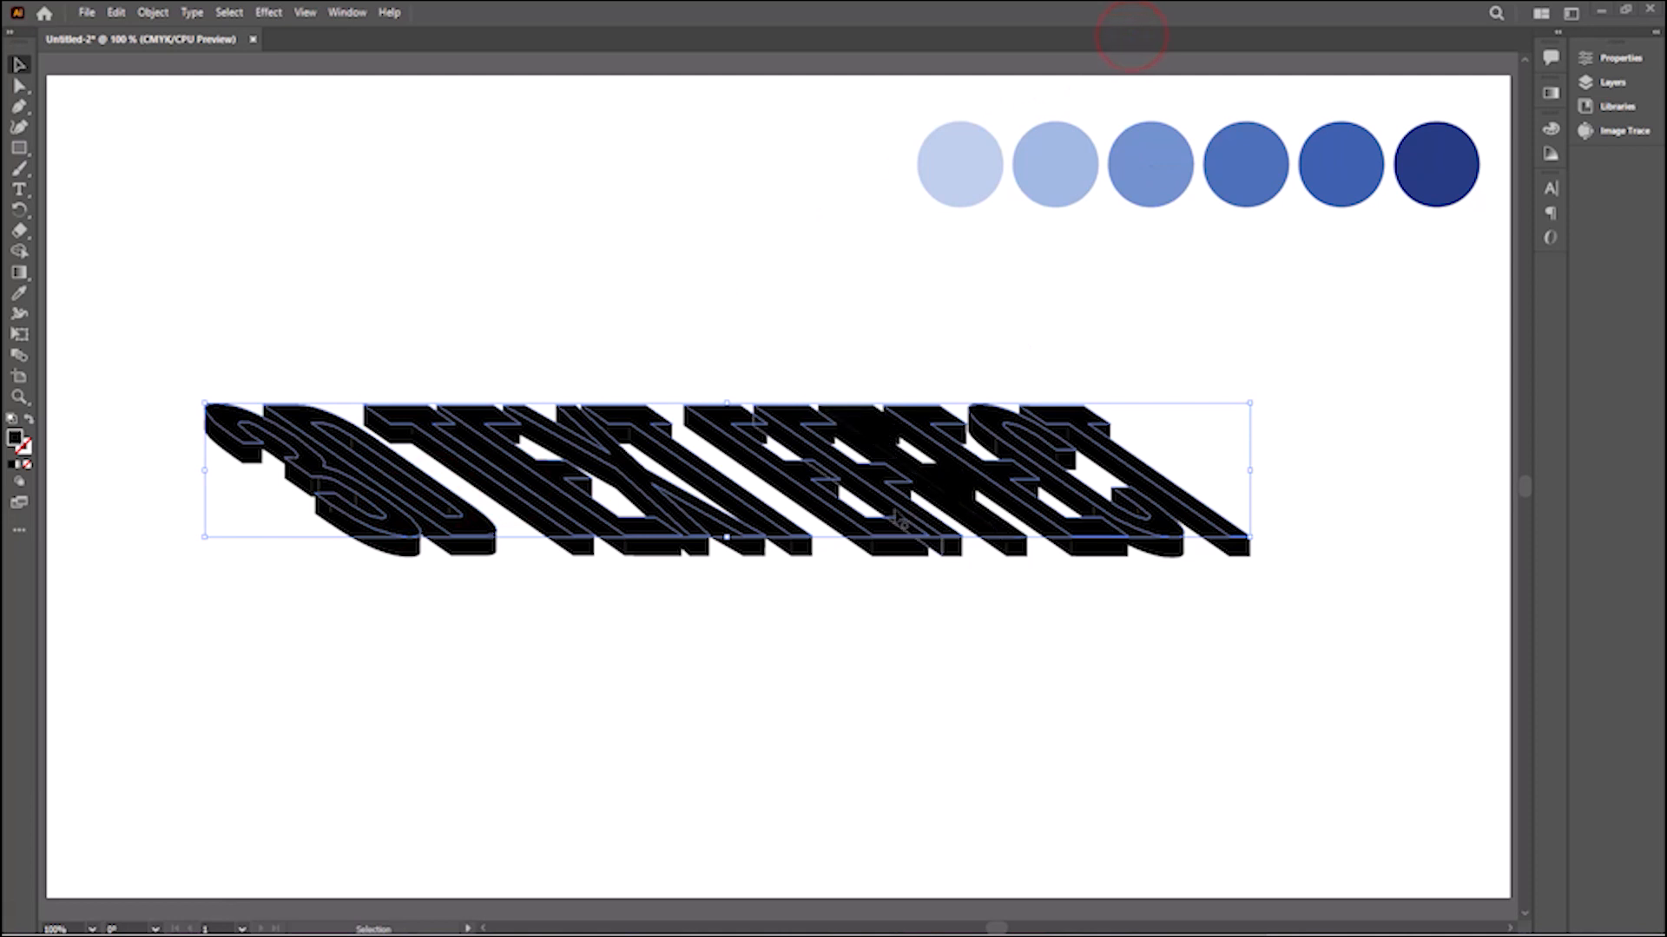
pyautogui.press('Num_Lock')
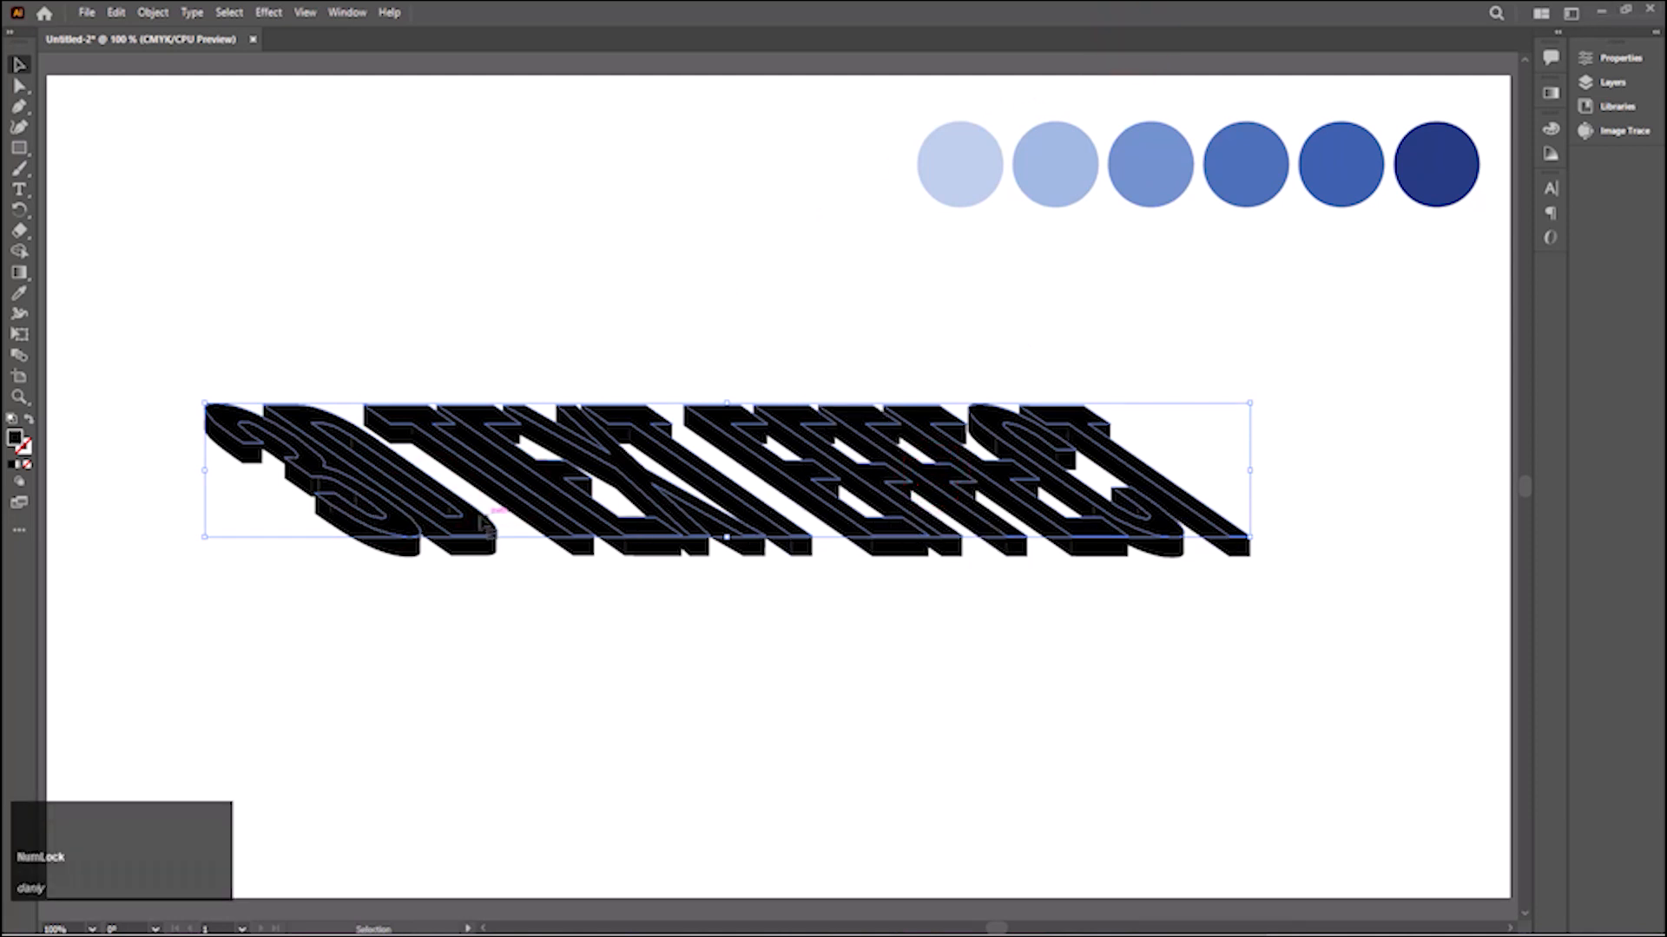
# Group the selected front faces of the letters.
pyautogui.click(1637, 61)
pyautogui.click(1434, 560)
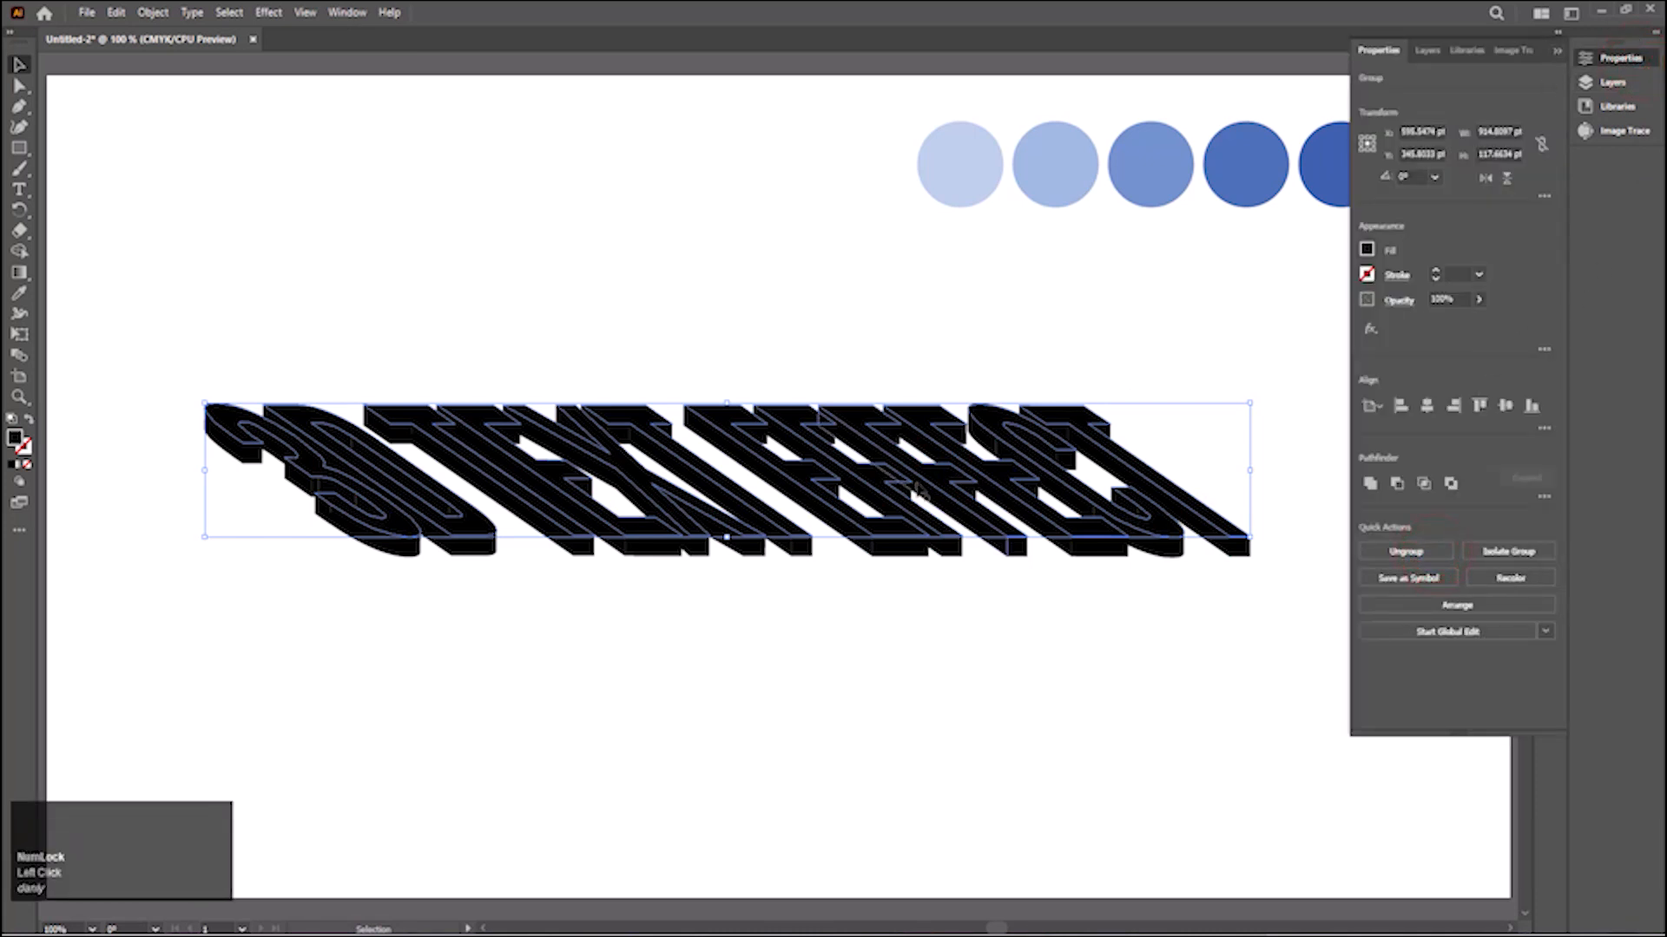
pyautogui.click(998, 422)
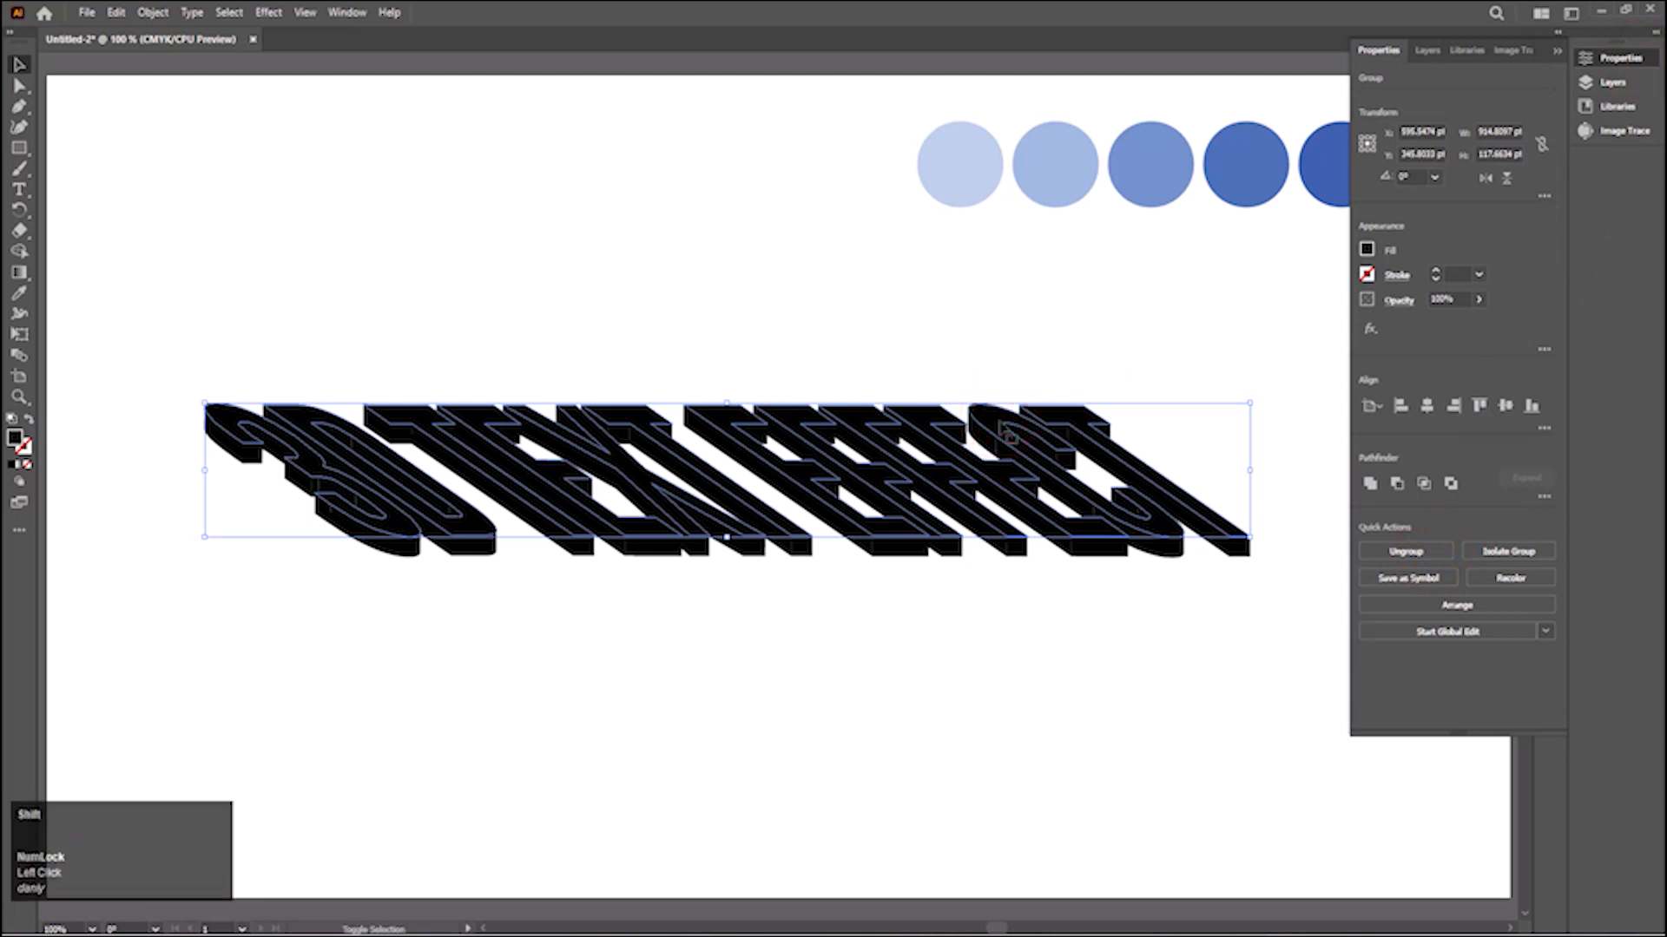
# Move the grouped front faces straight up 120 pt, clear of the extrusion sides, and deselect them.
pyautogui.hotkey('shift', 'Up')
pyautogui.hotkey('shift', 'Up')
pyautogui.hotkey('shift', 'Up')
pyautogui.hotkey('shift', 'Up')
pyautogui.hotkey('shift', 'Up')
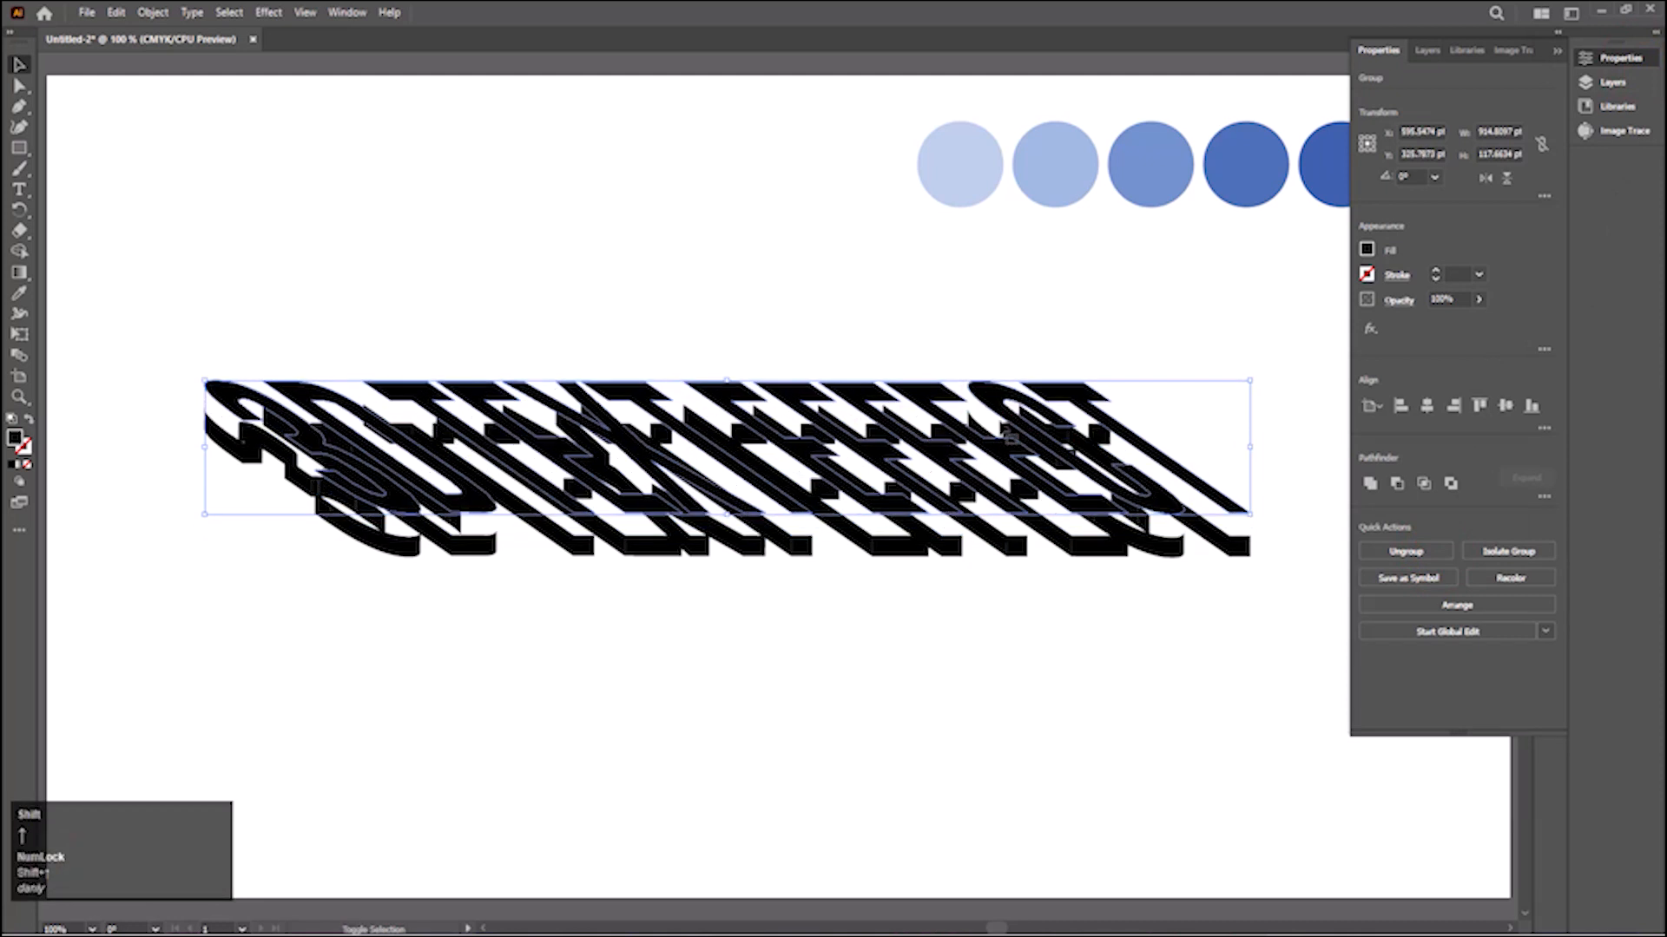
pyautogui.hotkey('shift', 'Up')
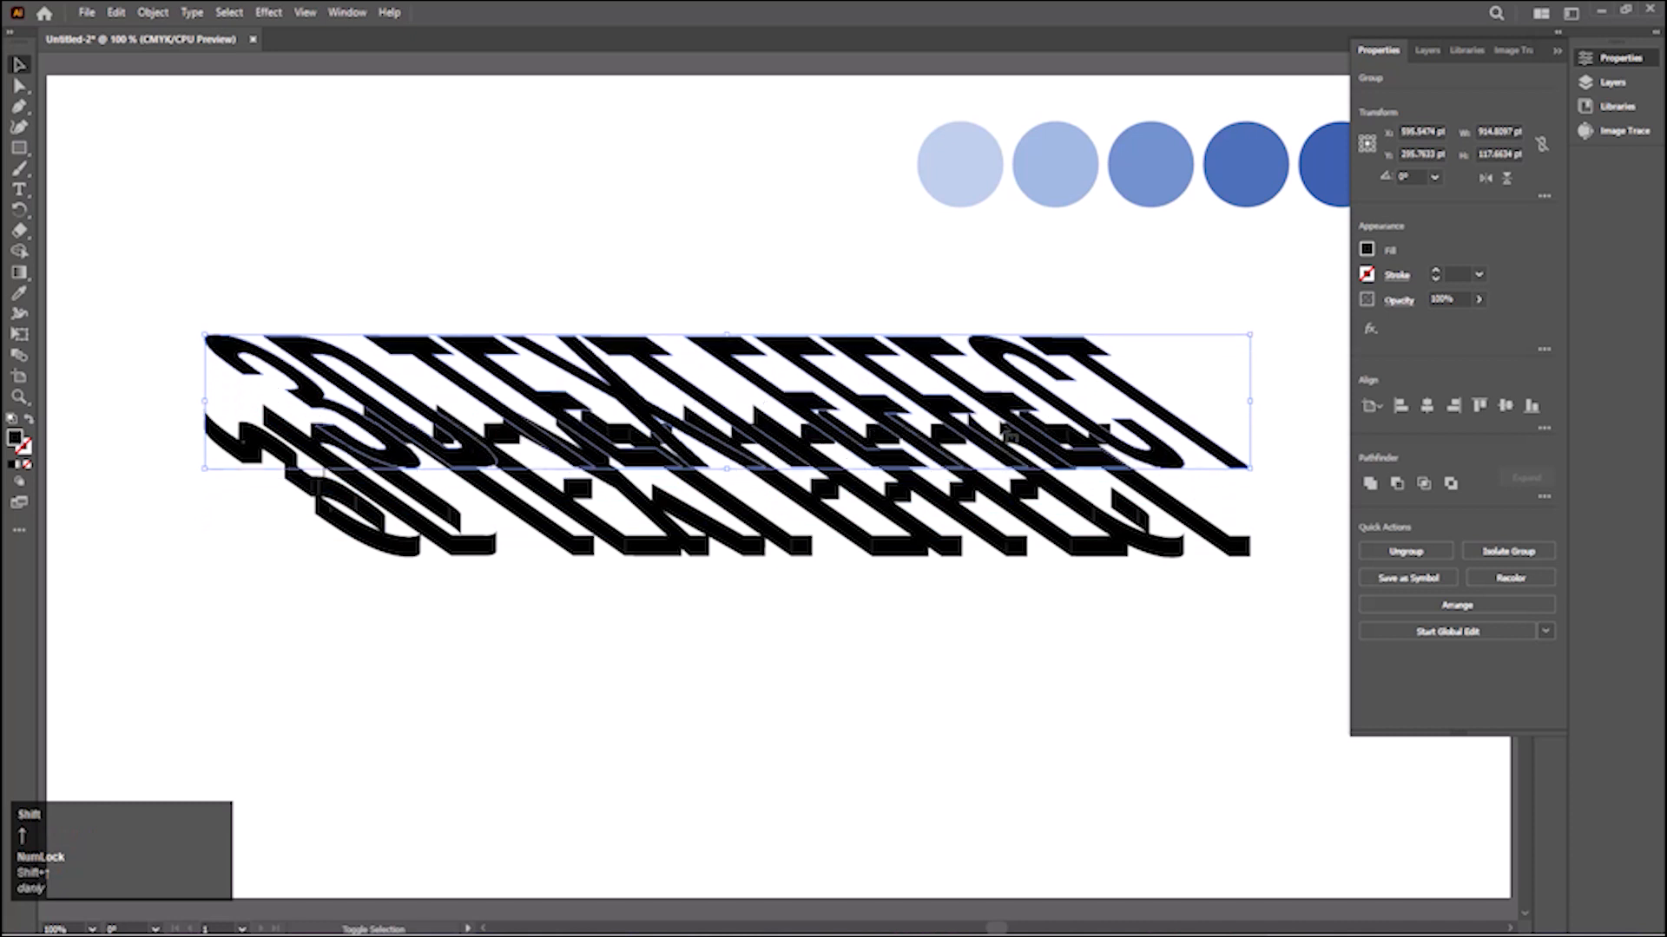
pyautogui.hotkey('shift', 'Up')
pyautogui.hotkey('shift', 'Up')
pyautogui.hotkey('shift', 'Up')
pyautogui.hotkey('shift', 'Up')
pyautogui.hotkey('shift', 'Up')
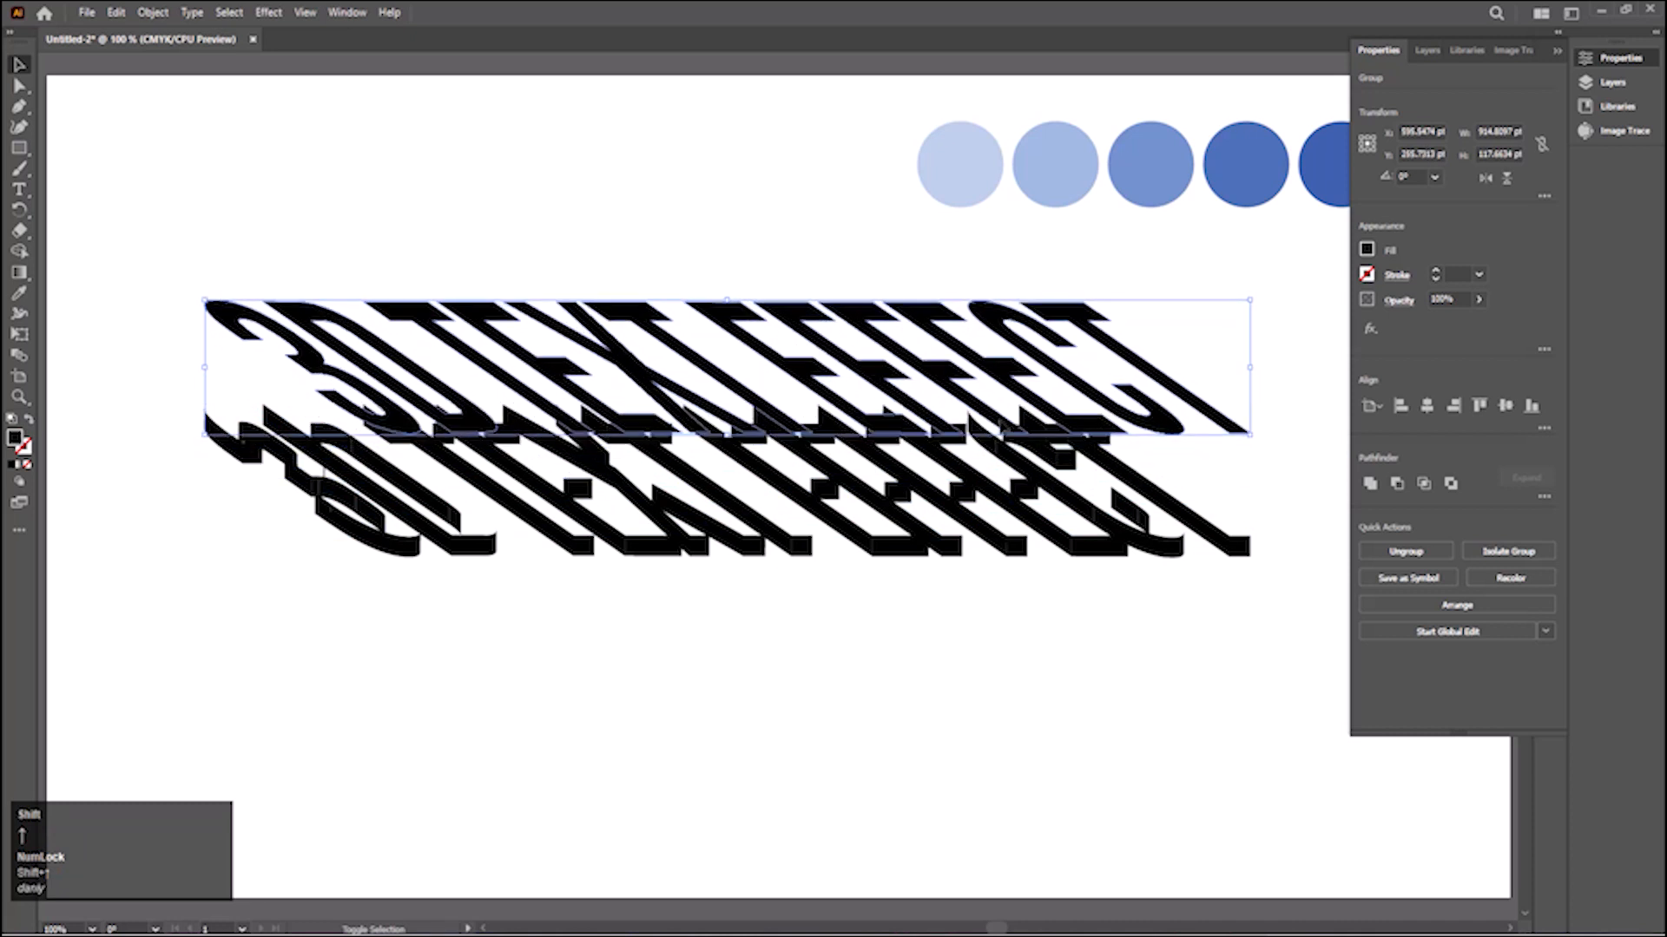
pyautogui.hotkey('shift', 'Up')
pyautogui.hotkey('shift', 'Up')
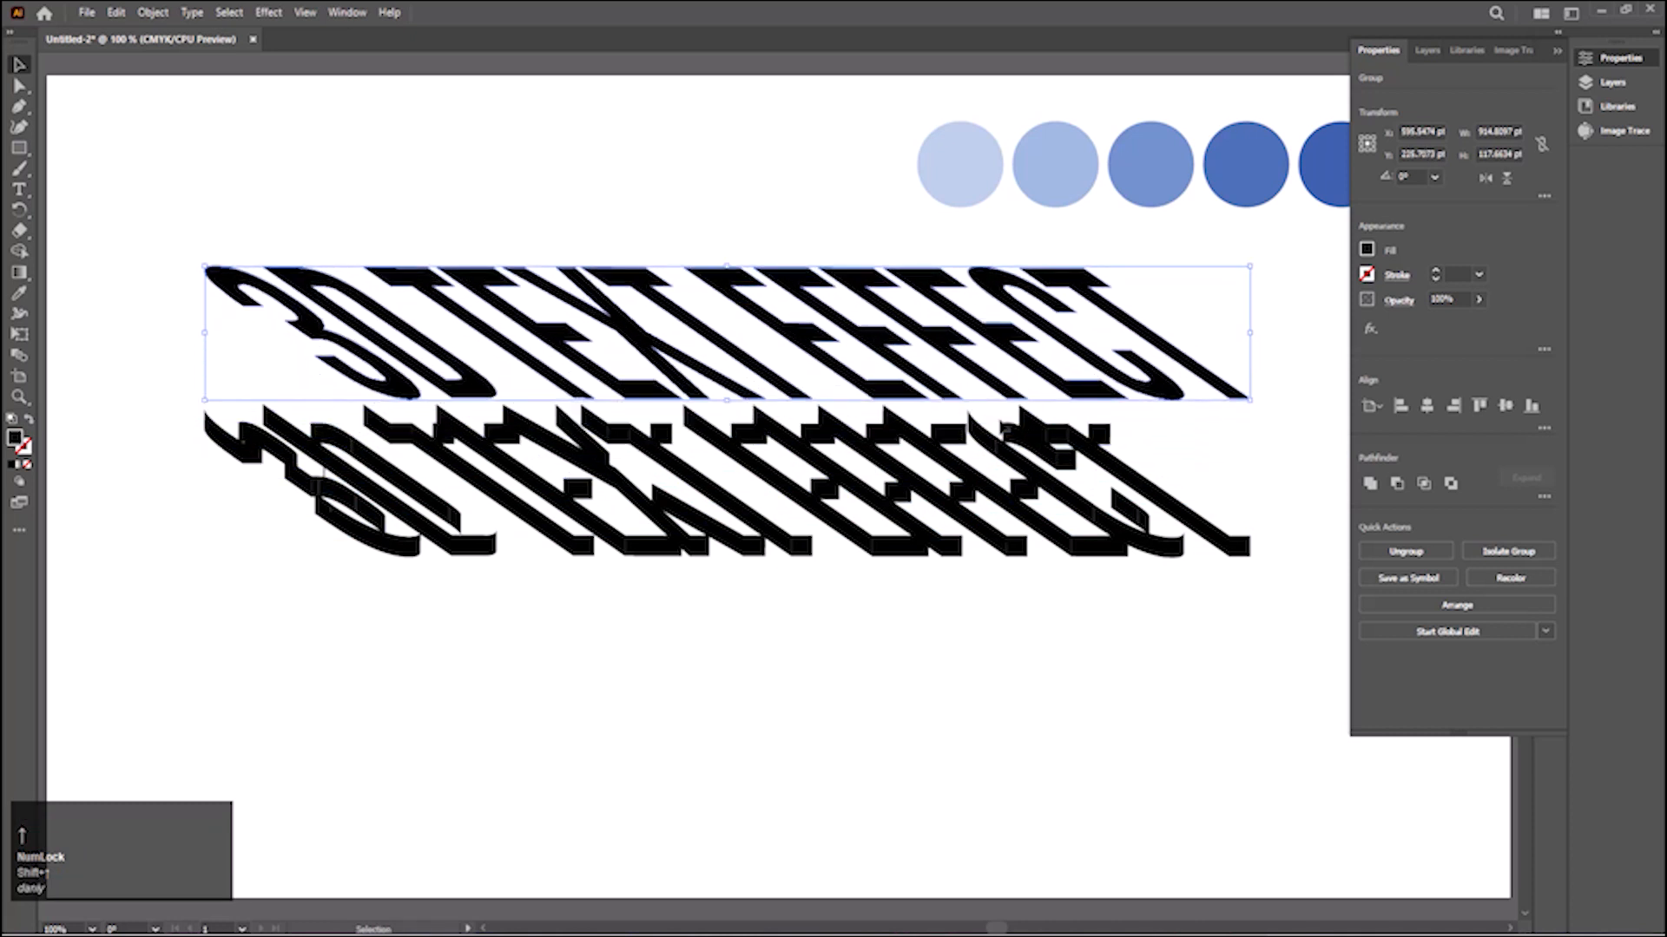
pyautogui.press('Num_Lock')
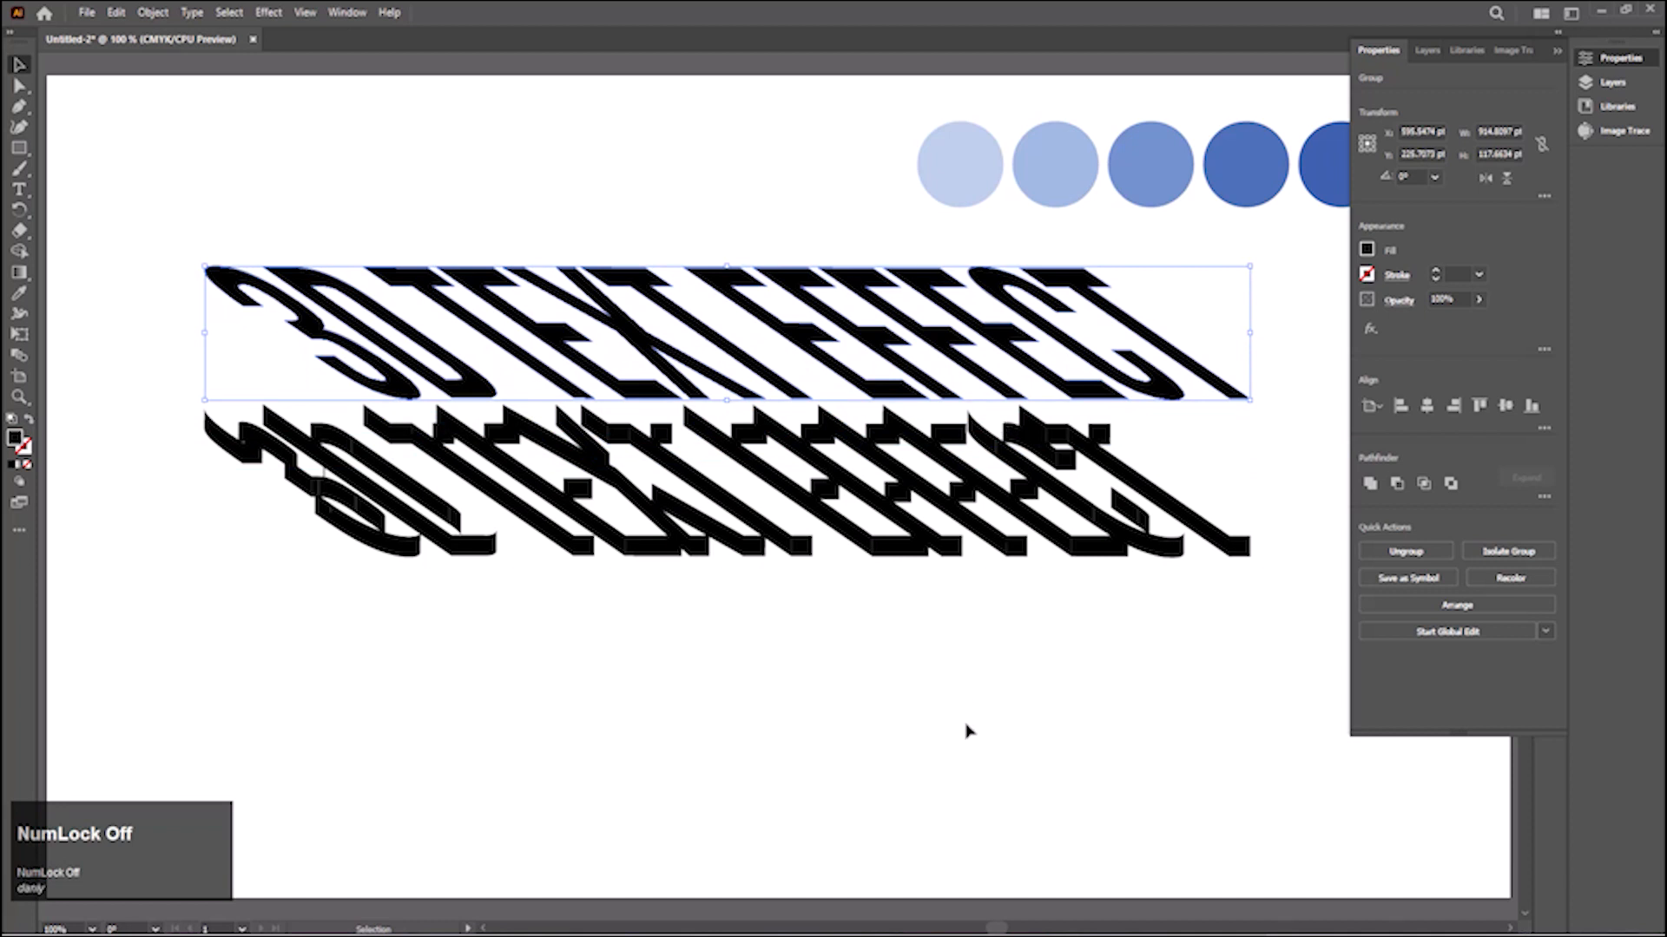
pyautogui.click(967, 729)
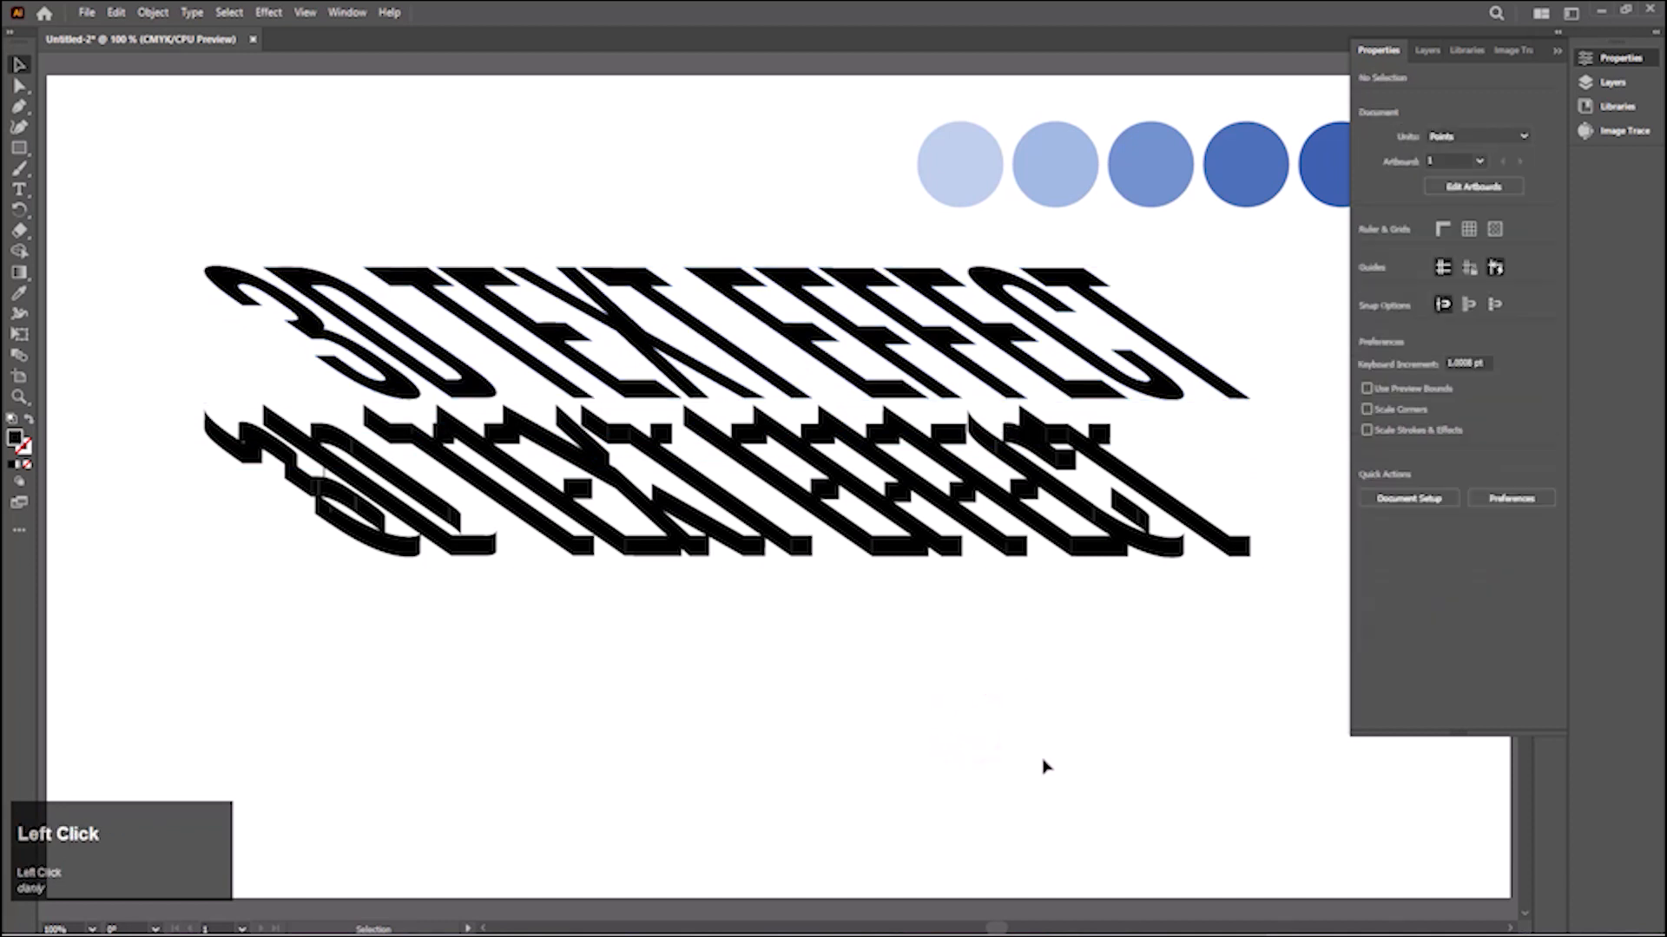
# Select all the extrusion side pieces in outline view, unite them with Pathfinder and return to the preview view.
pyautogui.click(1012, 545)
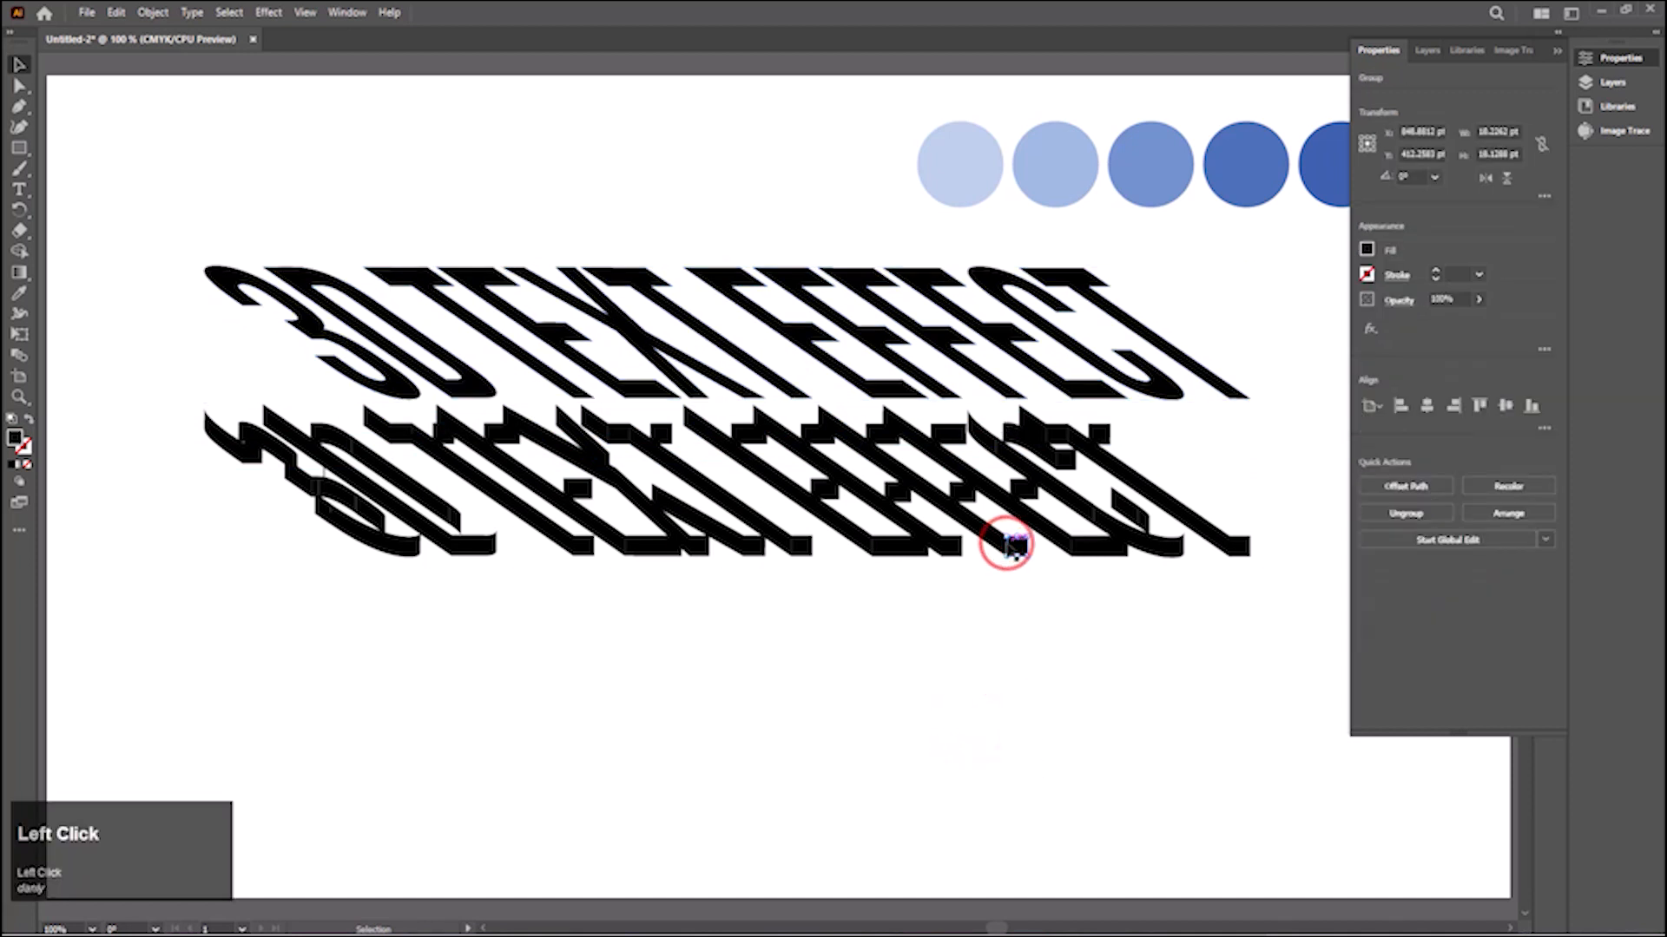
pyautogui.click(994, 675)
pyautogui.hotkey('ctrl', 'y')
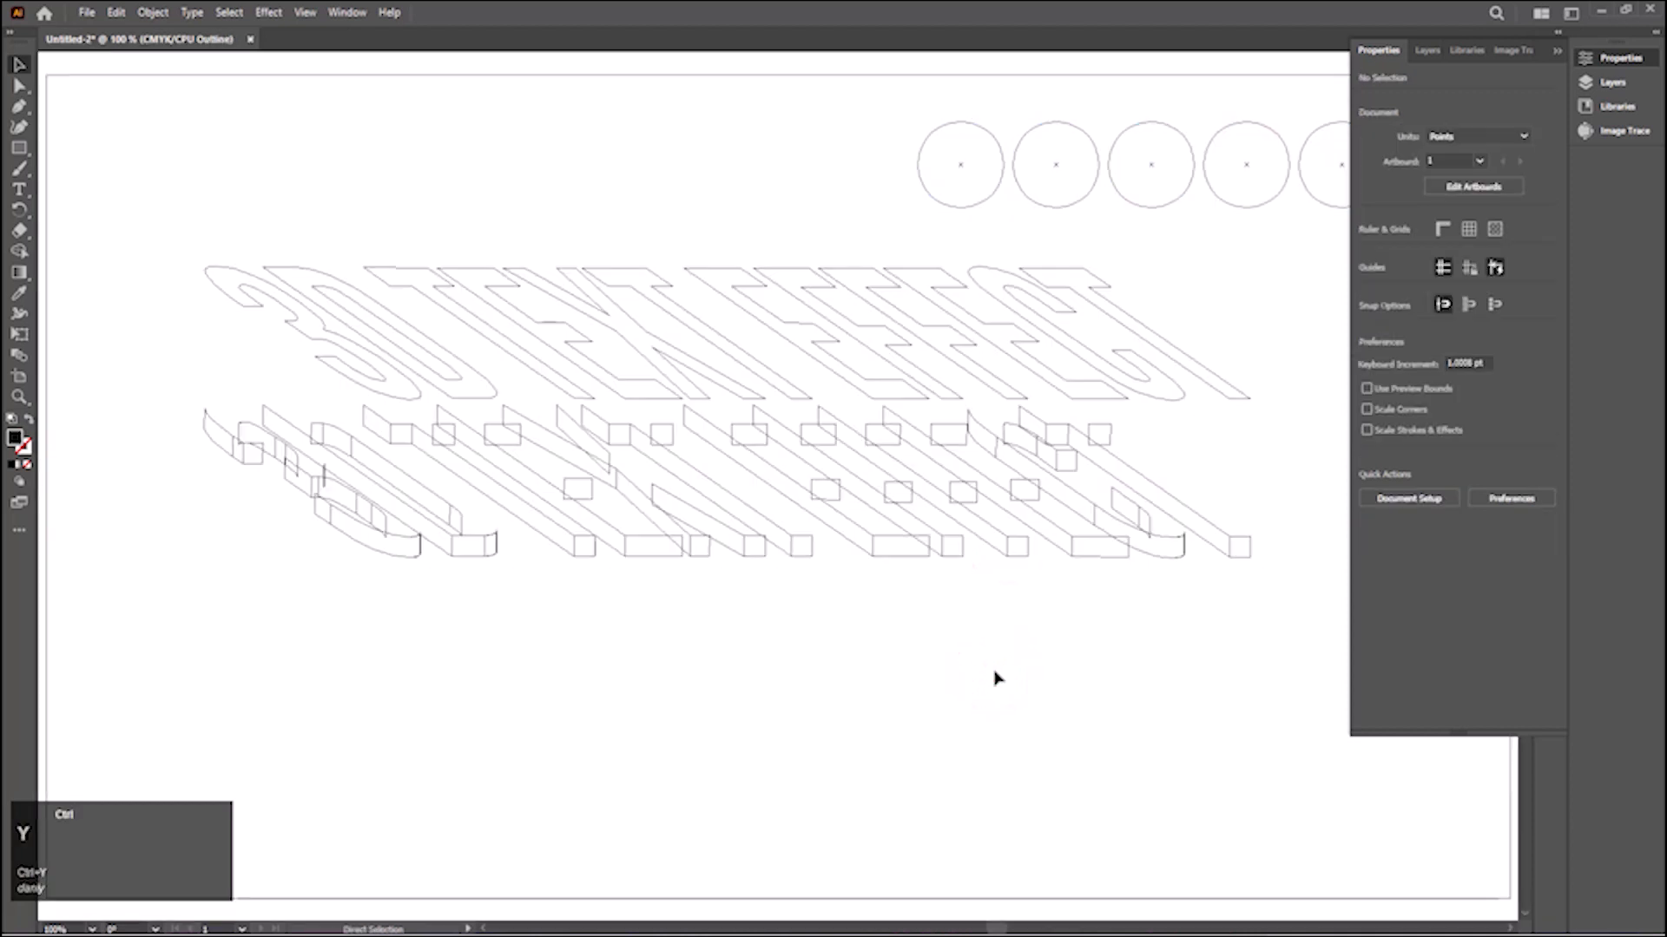
pyautogui.click(721, 680)
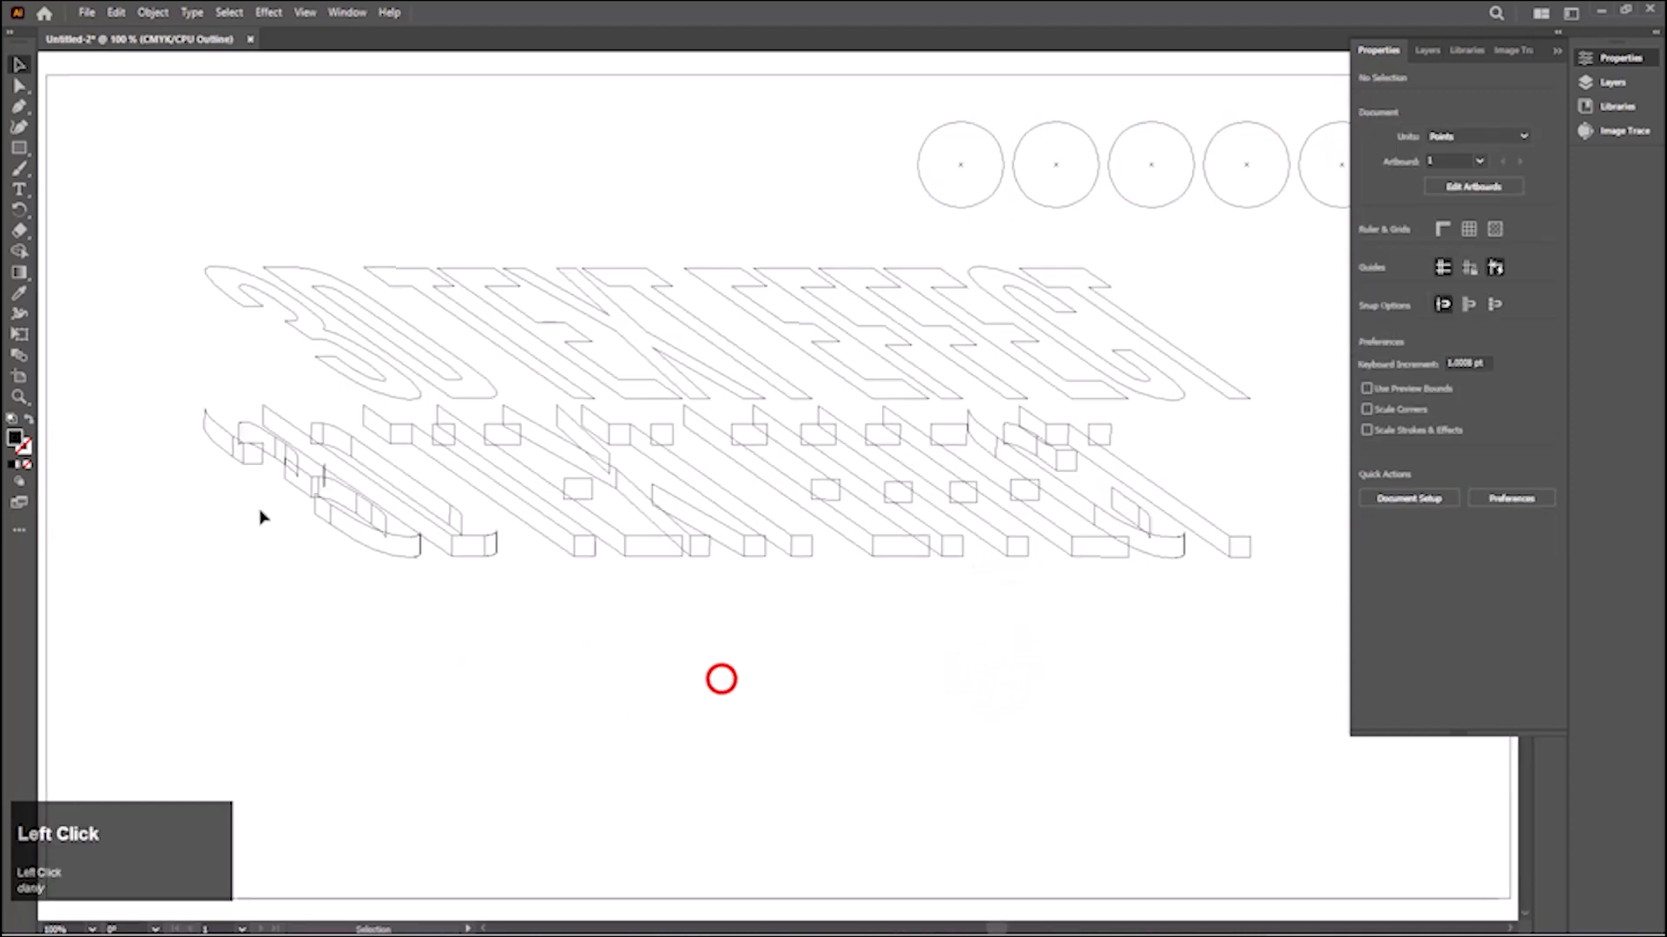
pyautogui.moveTo(163, 404); pyautogui.dragTo(1283, 665)
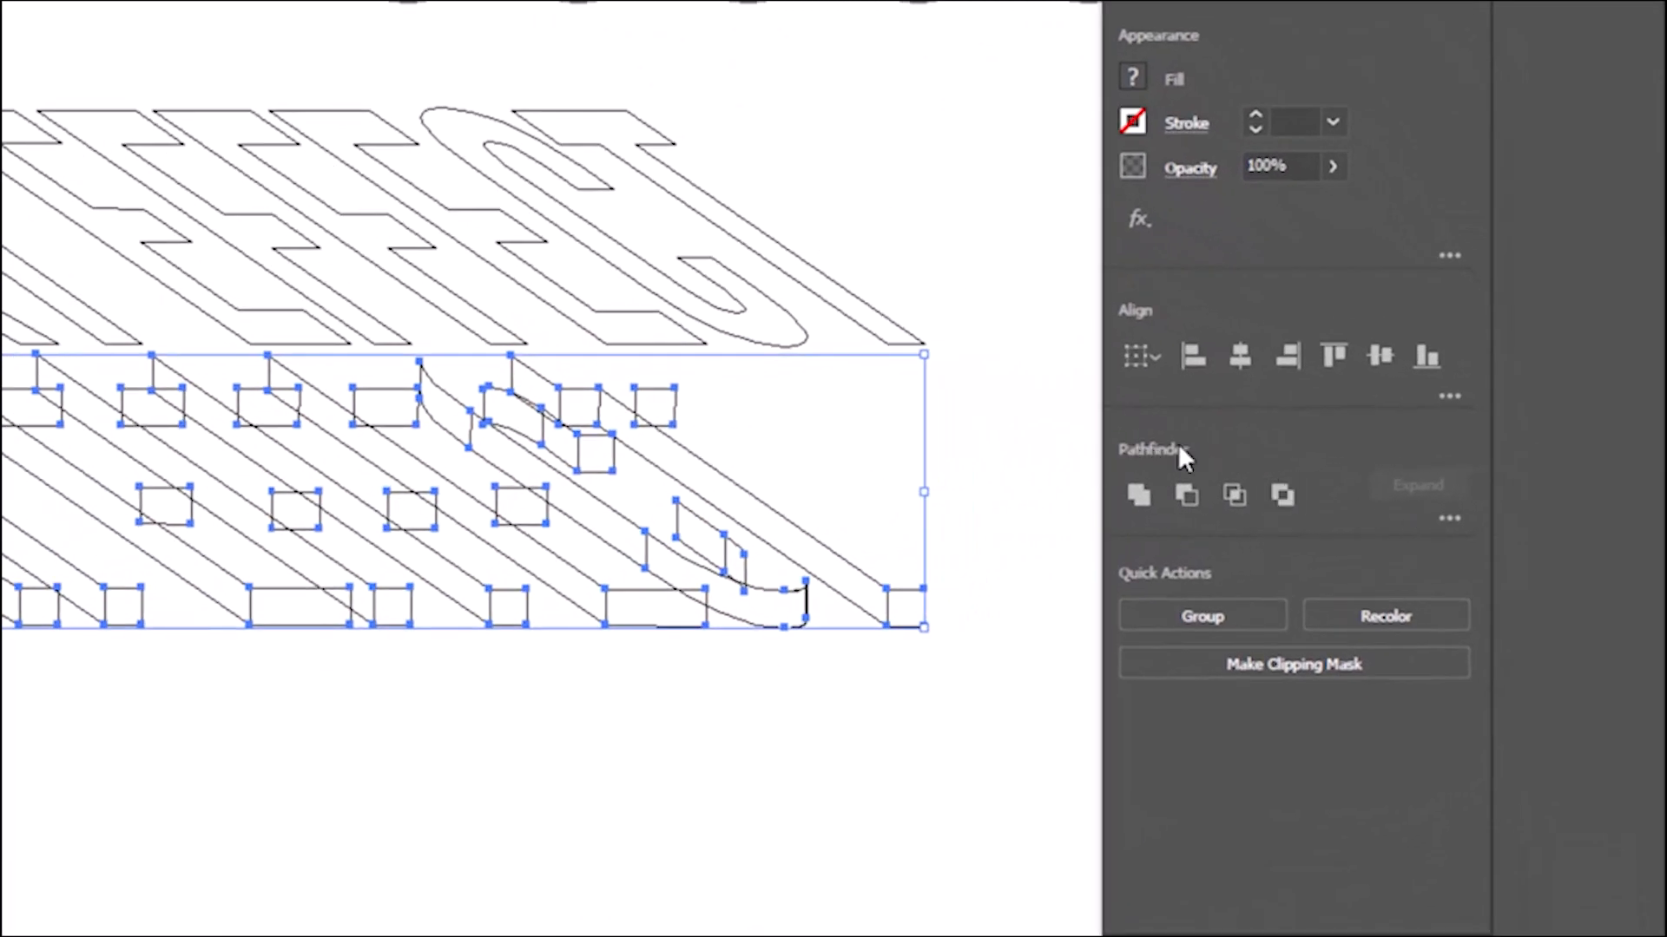
pyautogui.click(1139, 488)
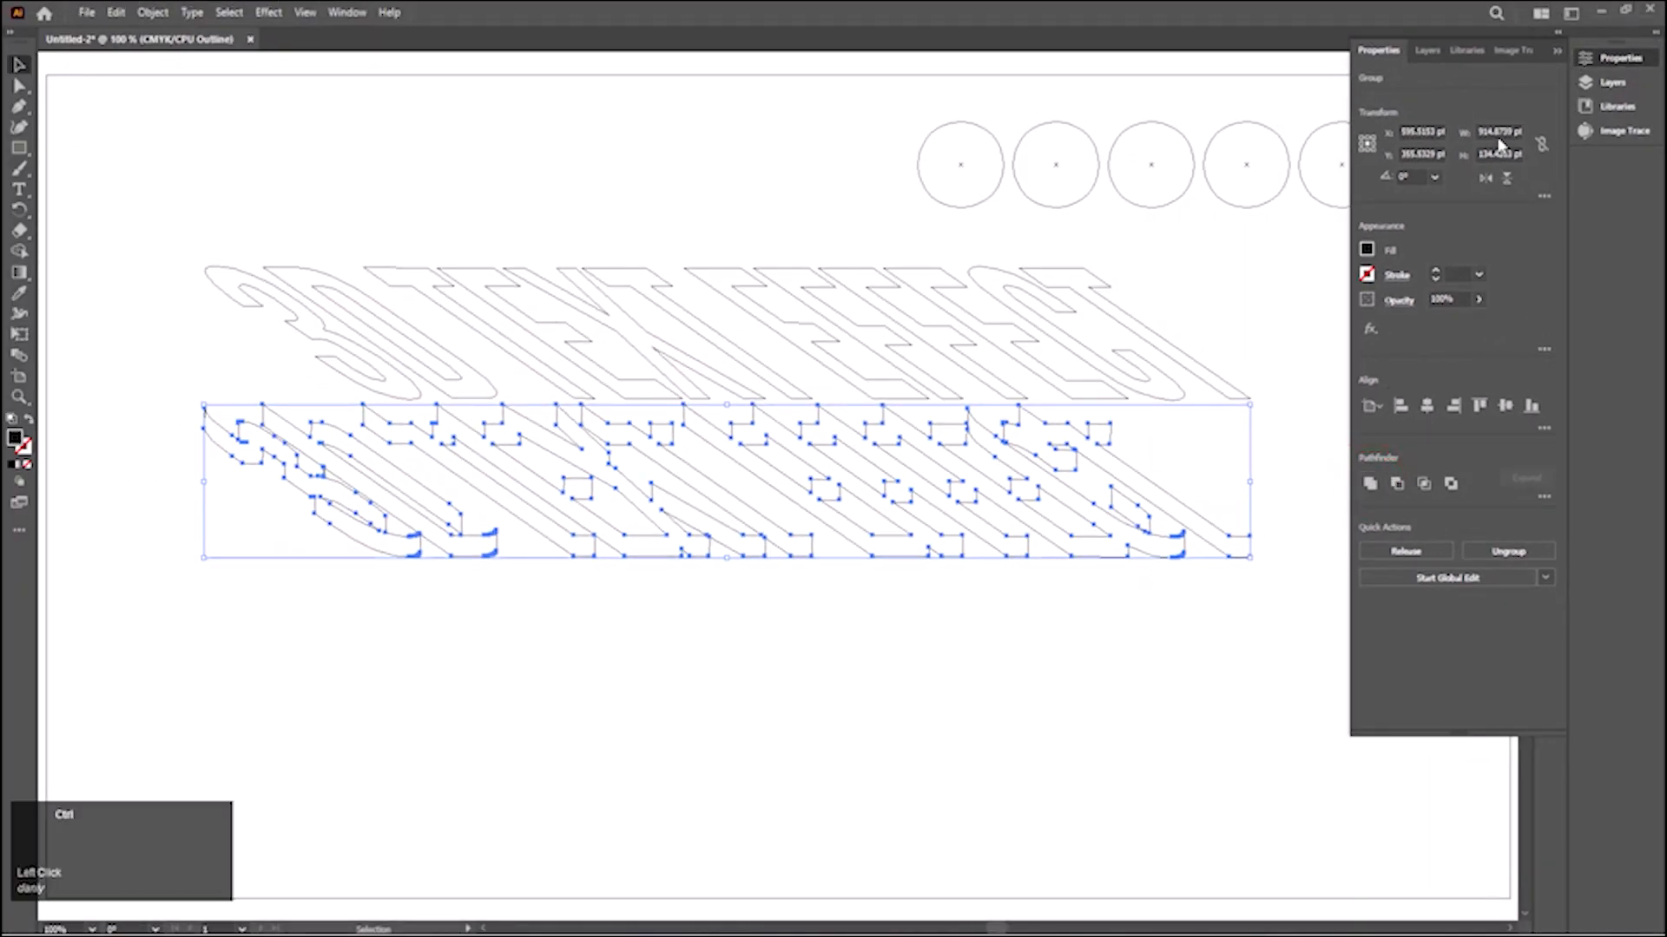
pyautogui.hotkey('ctrl', 'y')
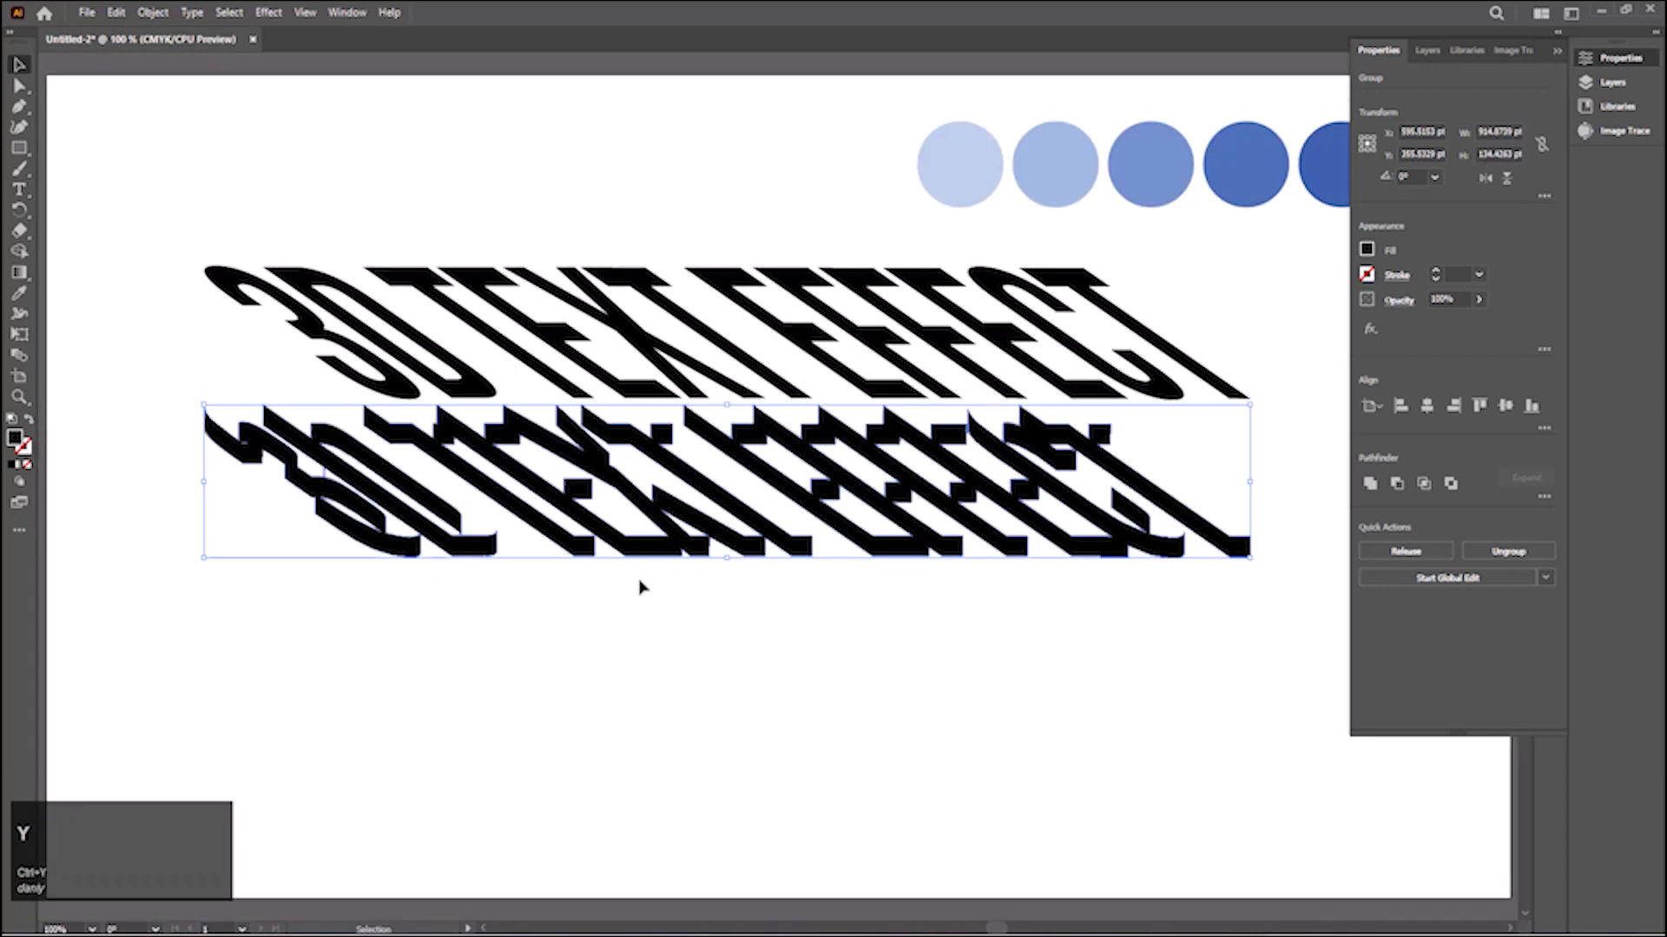
pyautogui.click(806, 664)
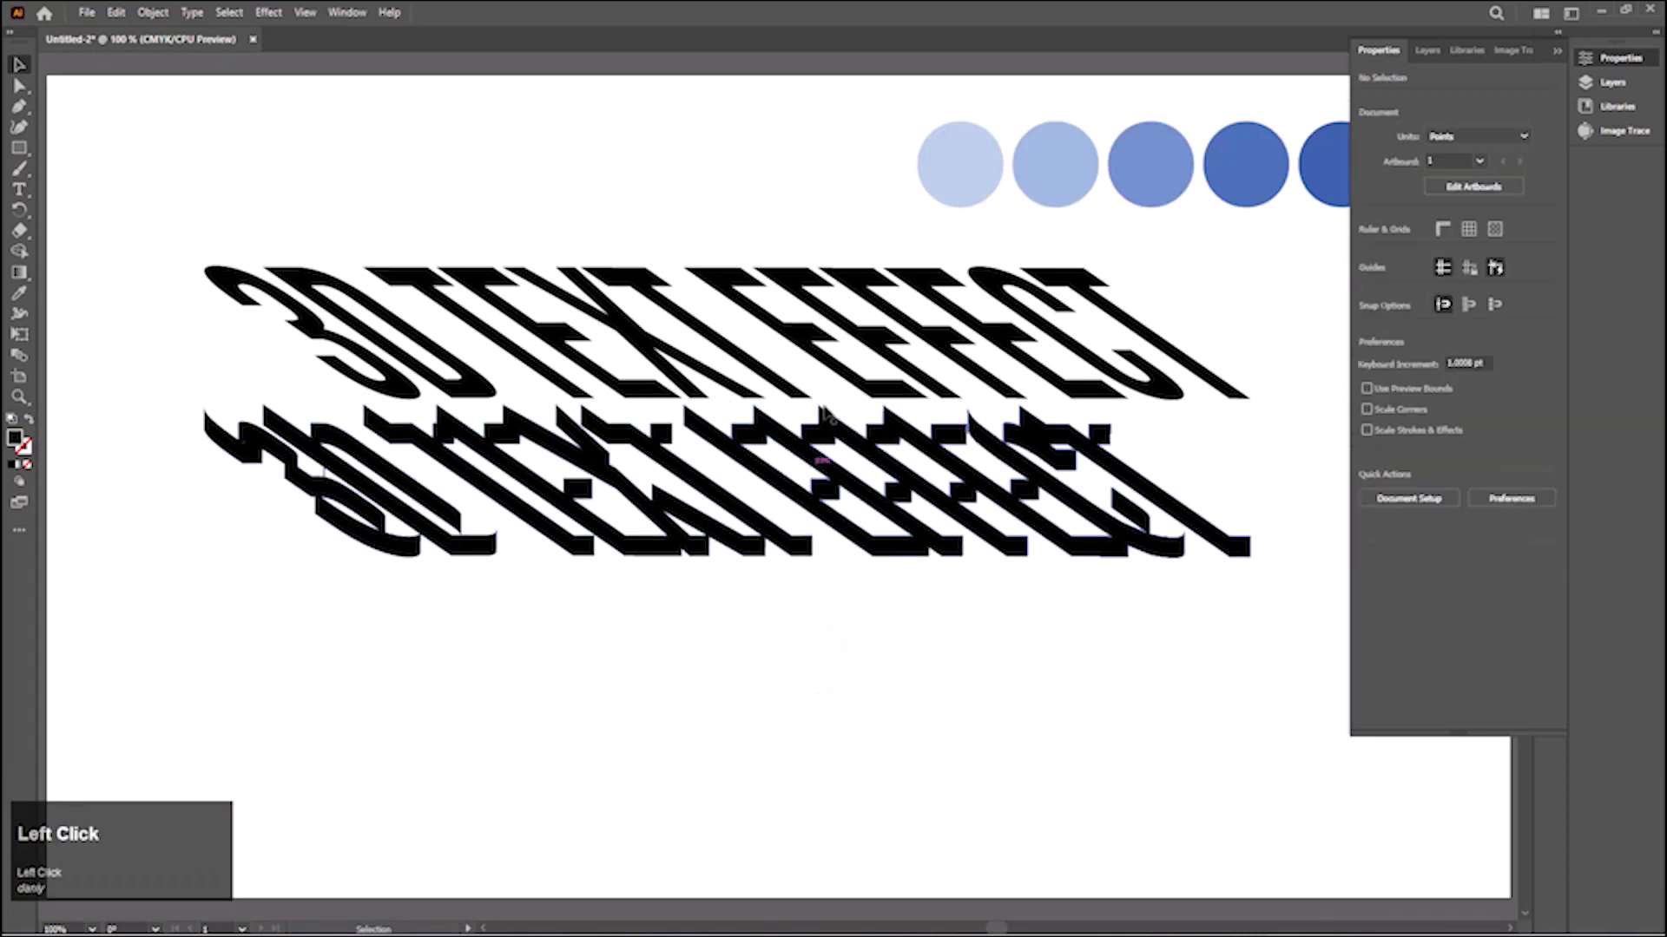
# Fill the grouped front faces with the lightest blue sampled from the row of colour circles.
pyautogui.click(861, 380)
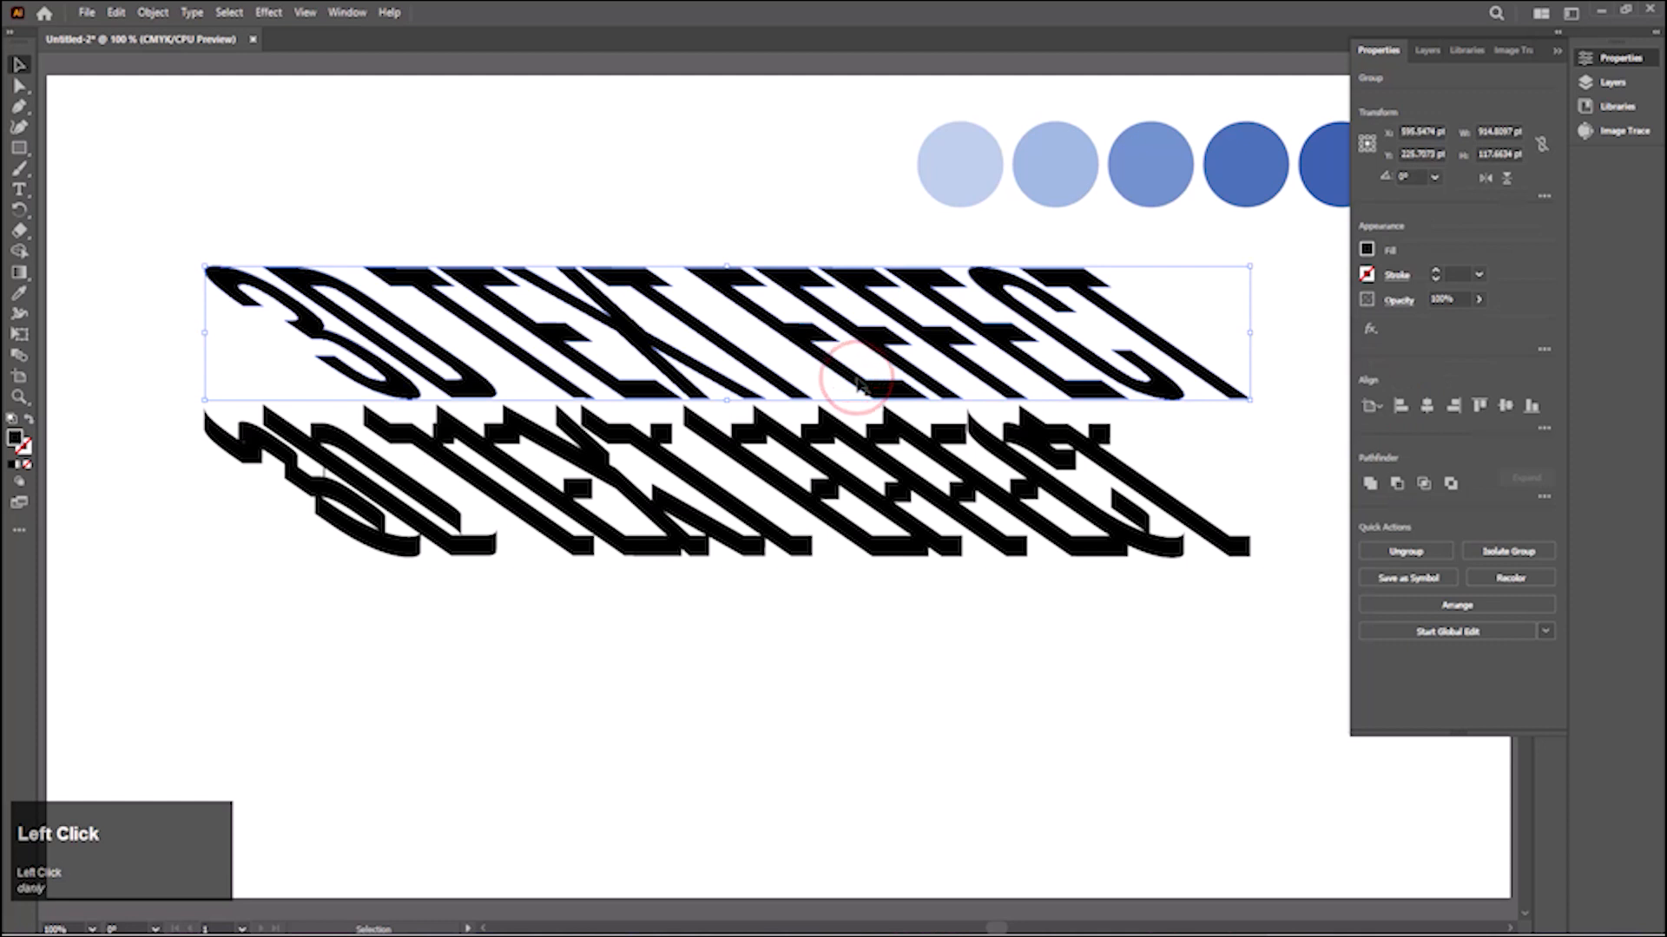
pyautogui.press('i')
pyautogui.click(961, 191)
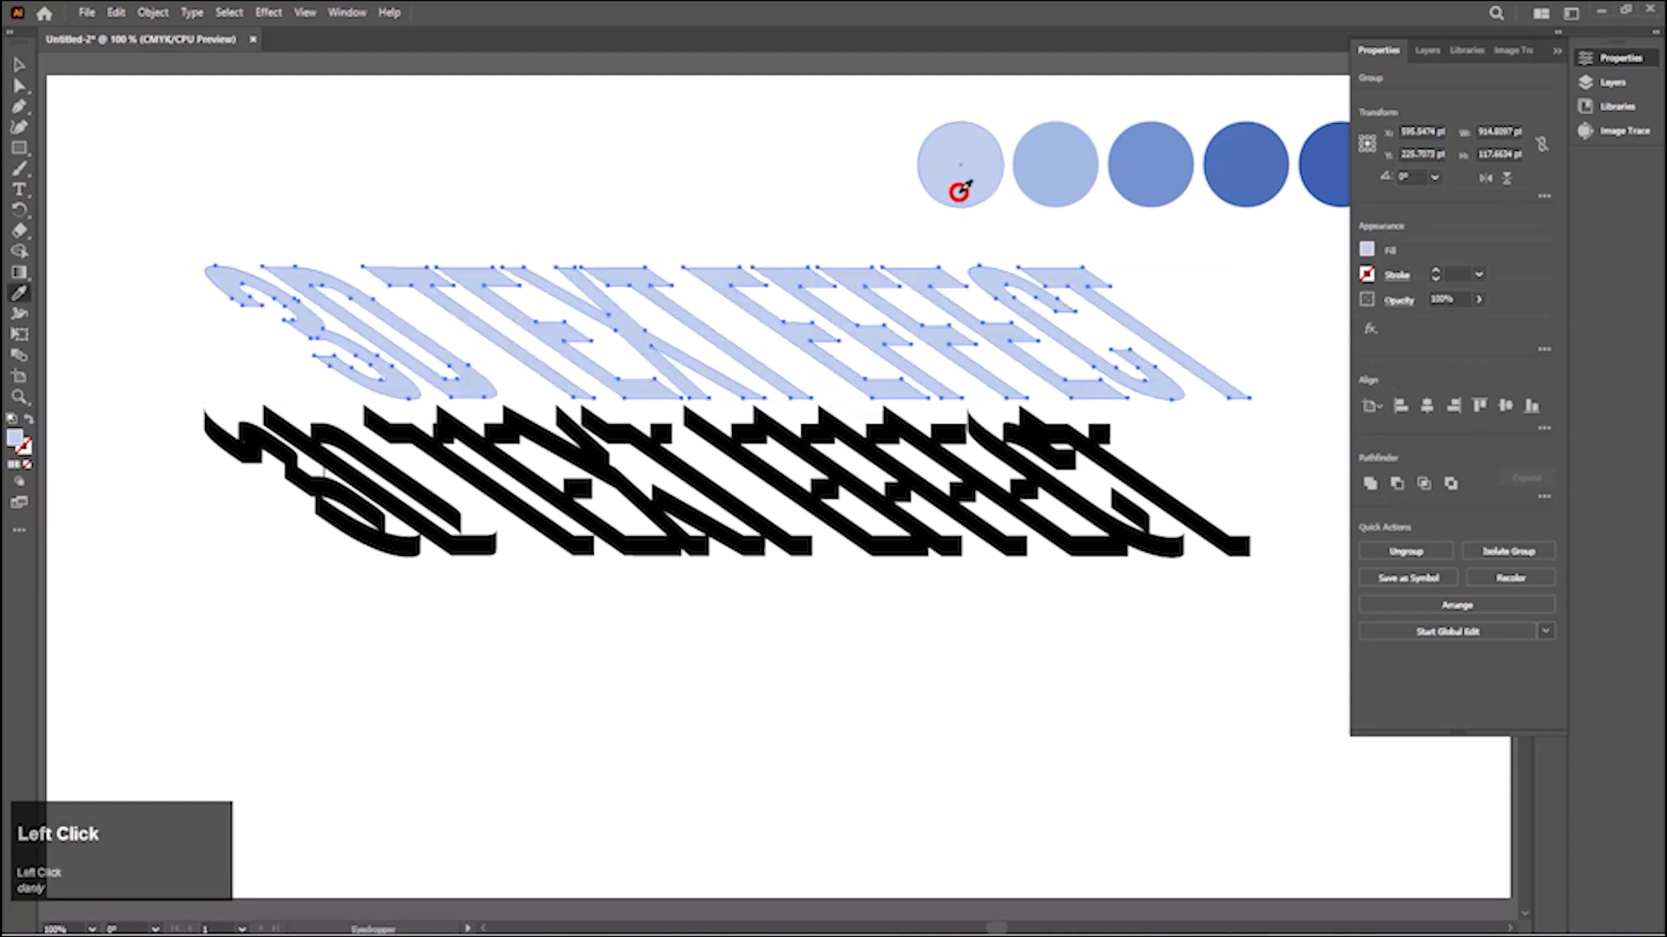
pyautogui.press('v')
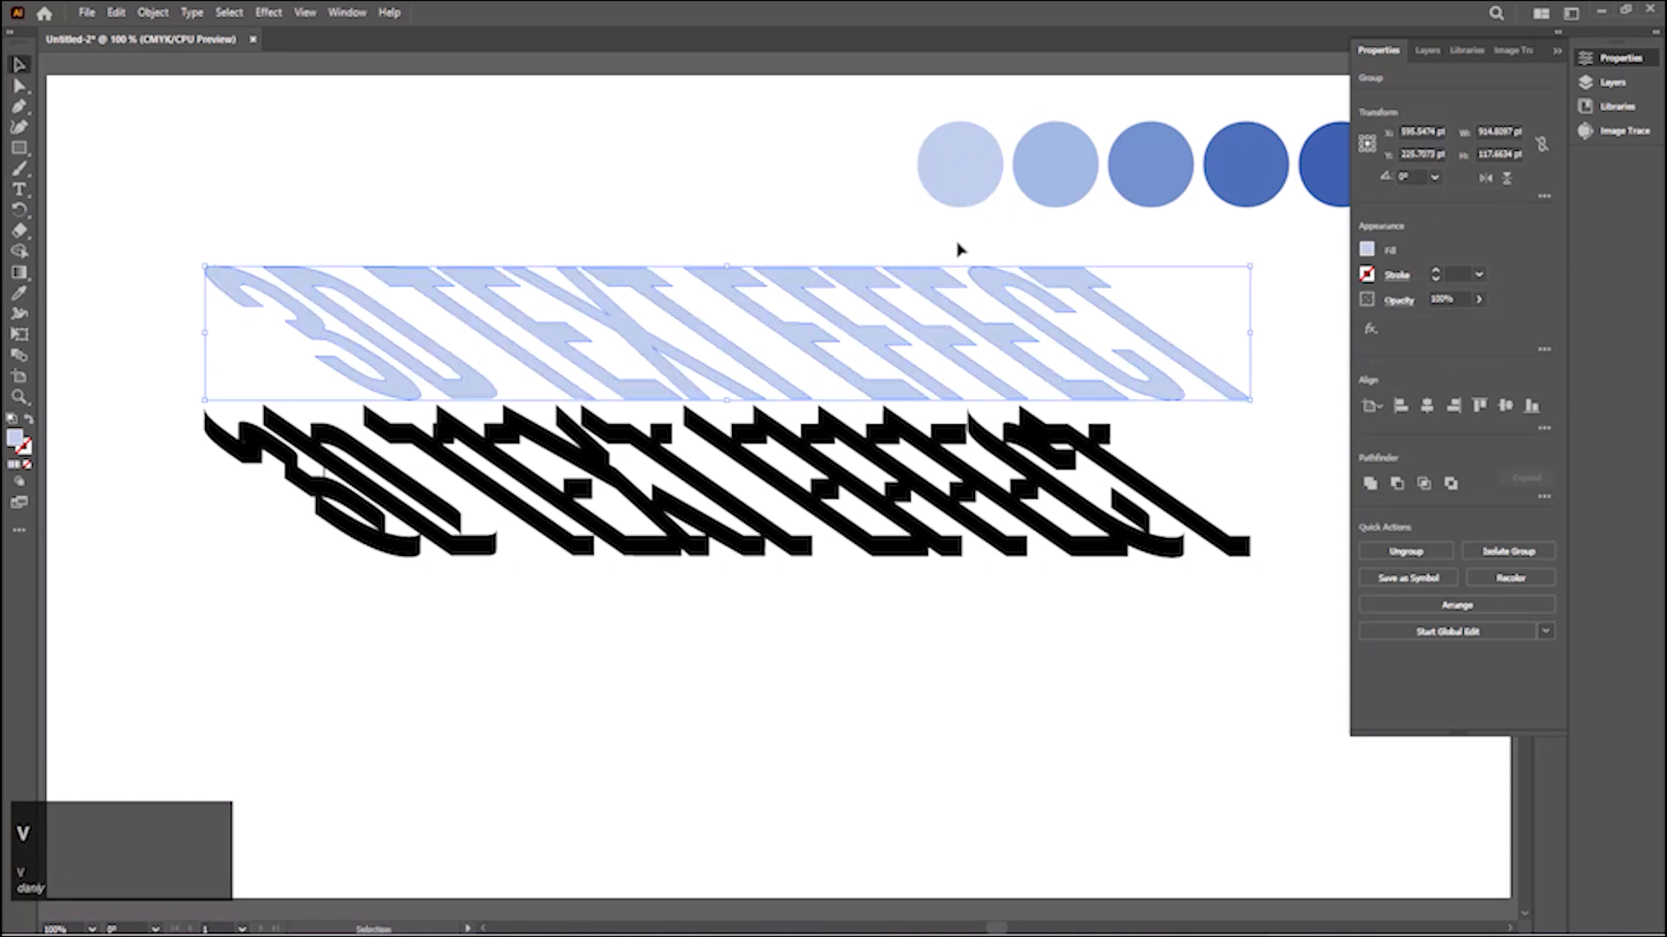
# Fill the united extrusion sides with the second-lightest blue from the row of circles, deselect them and collapse the open properties.
pyautogui.click(972, 465)
pyautogui.press('i')
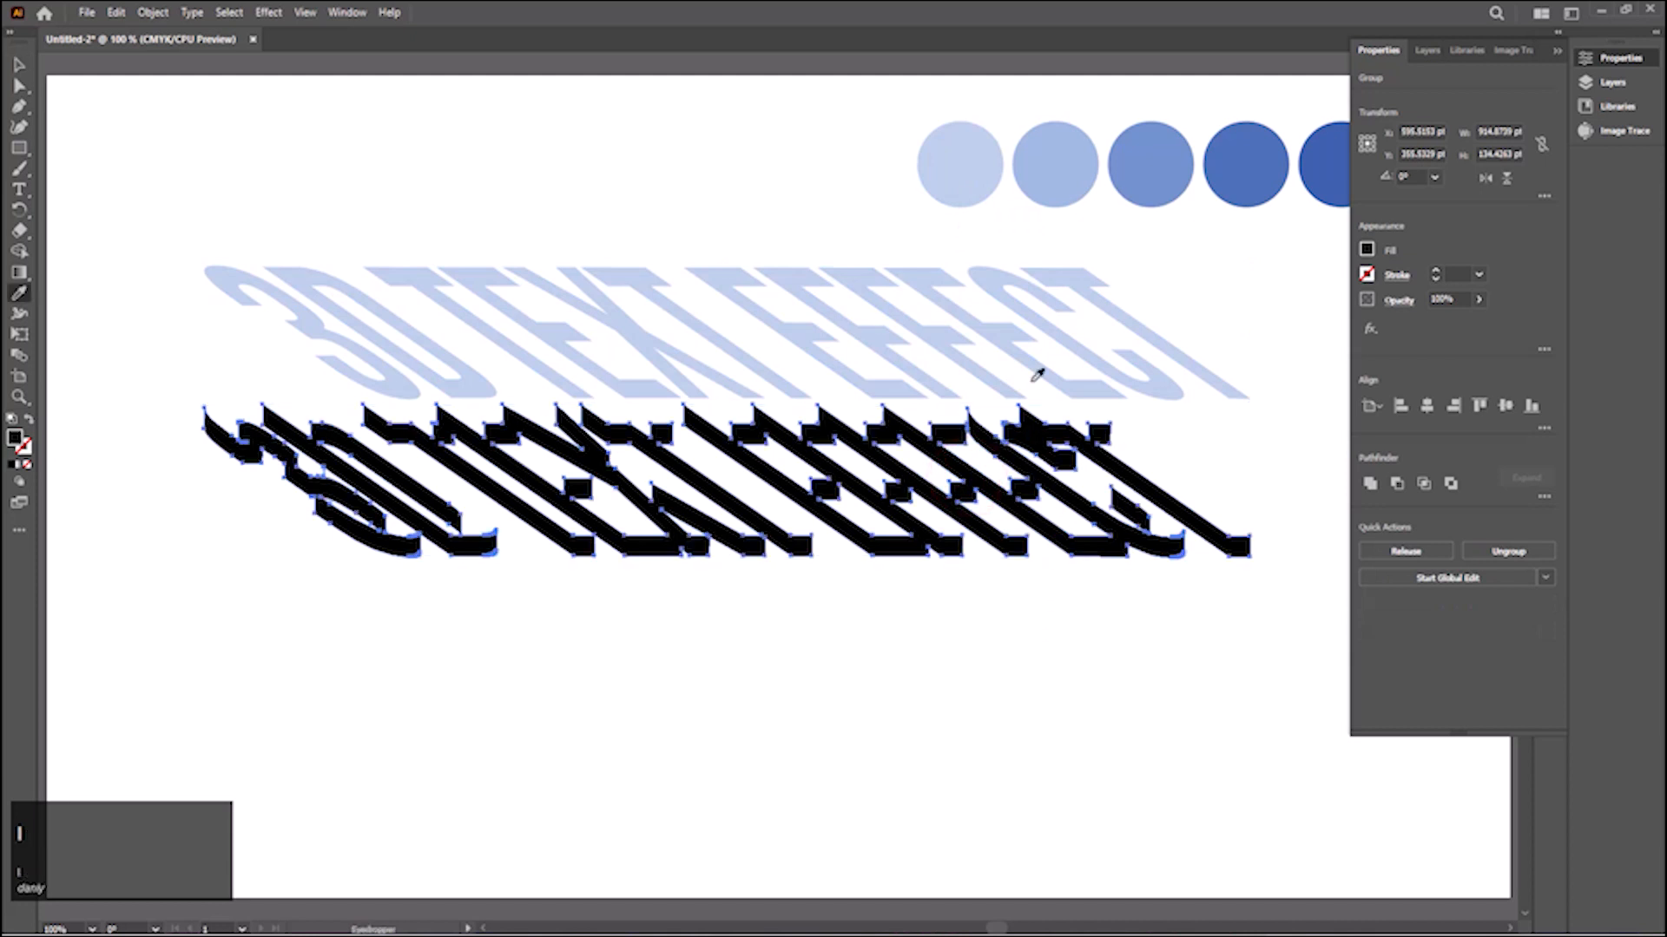
pyautogui.click(1055, 184)
pyautogui.press('v')
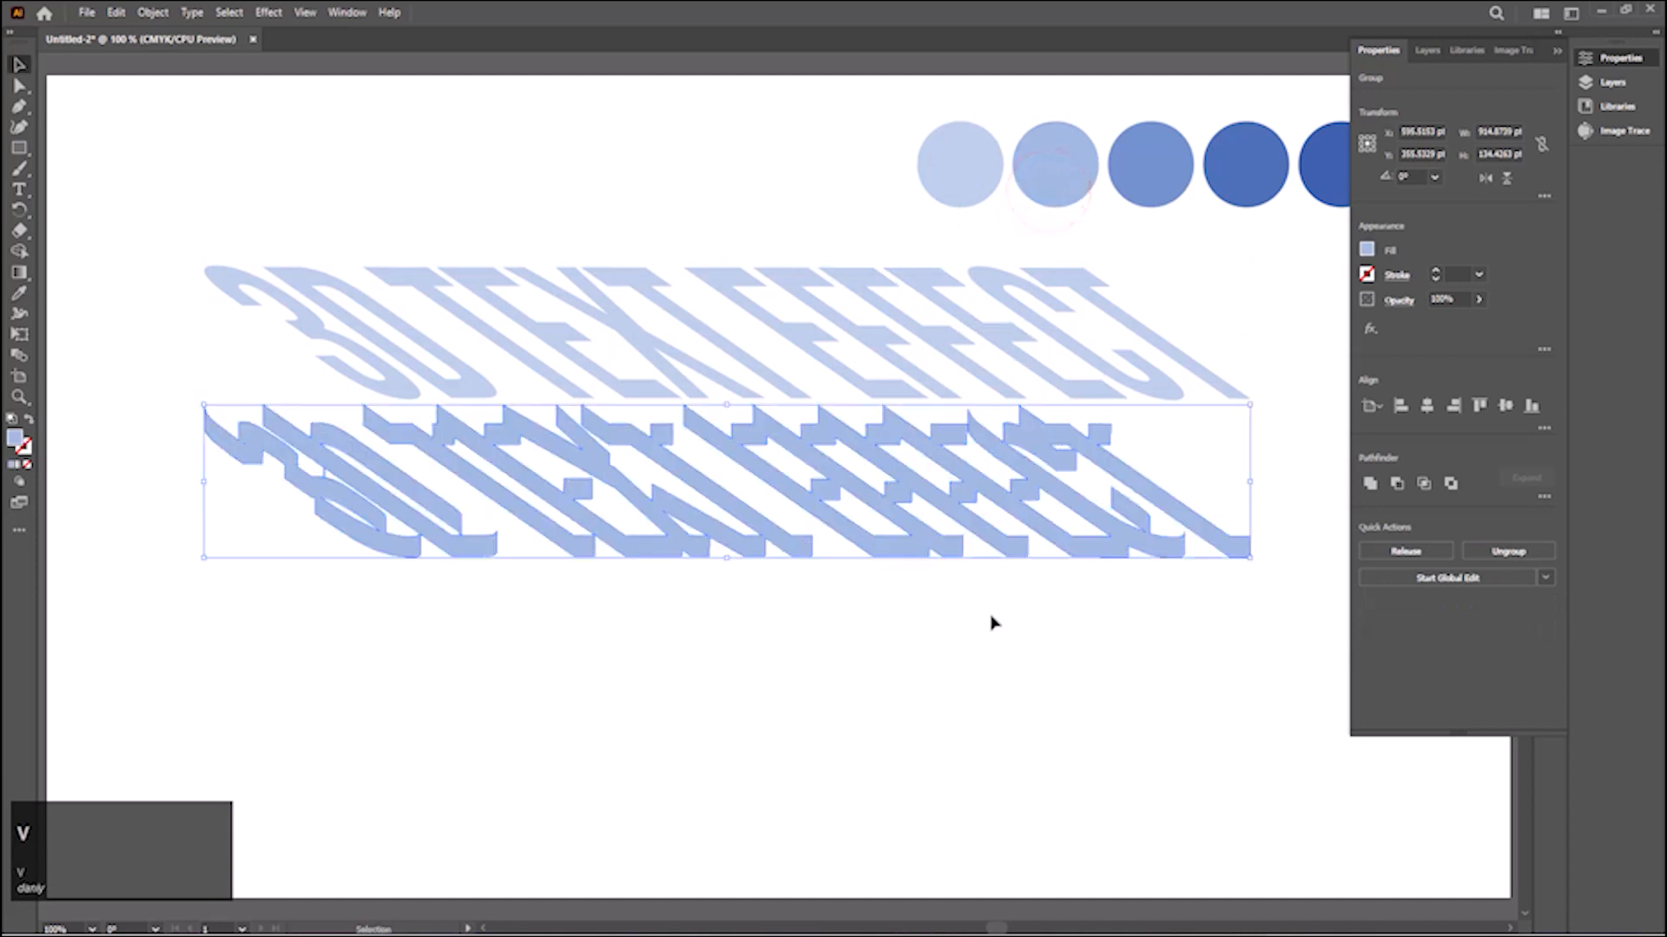
pyautogui.click(975, 682)
pyautogui.click(1554, 52)
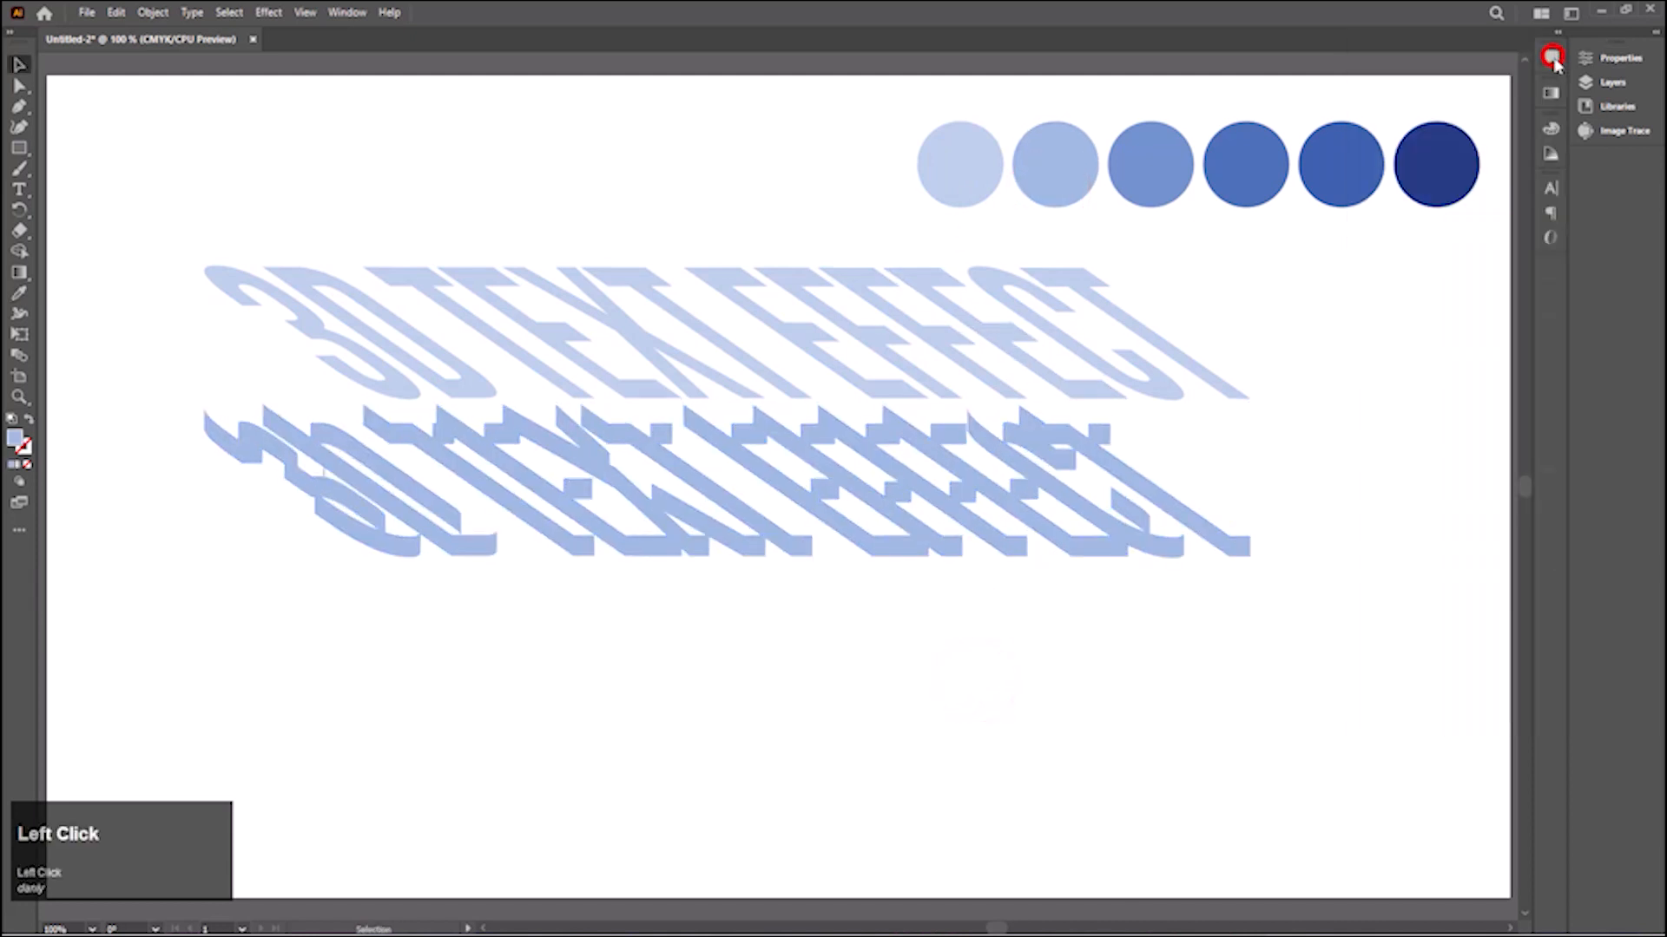
# Move the grouped front faces straight down 120 pt, back onto the extrusion sides.
pyautogui.click(668, 364)
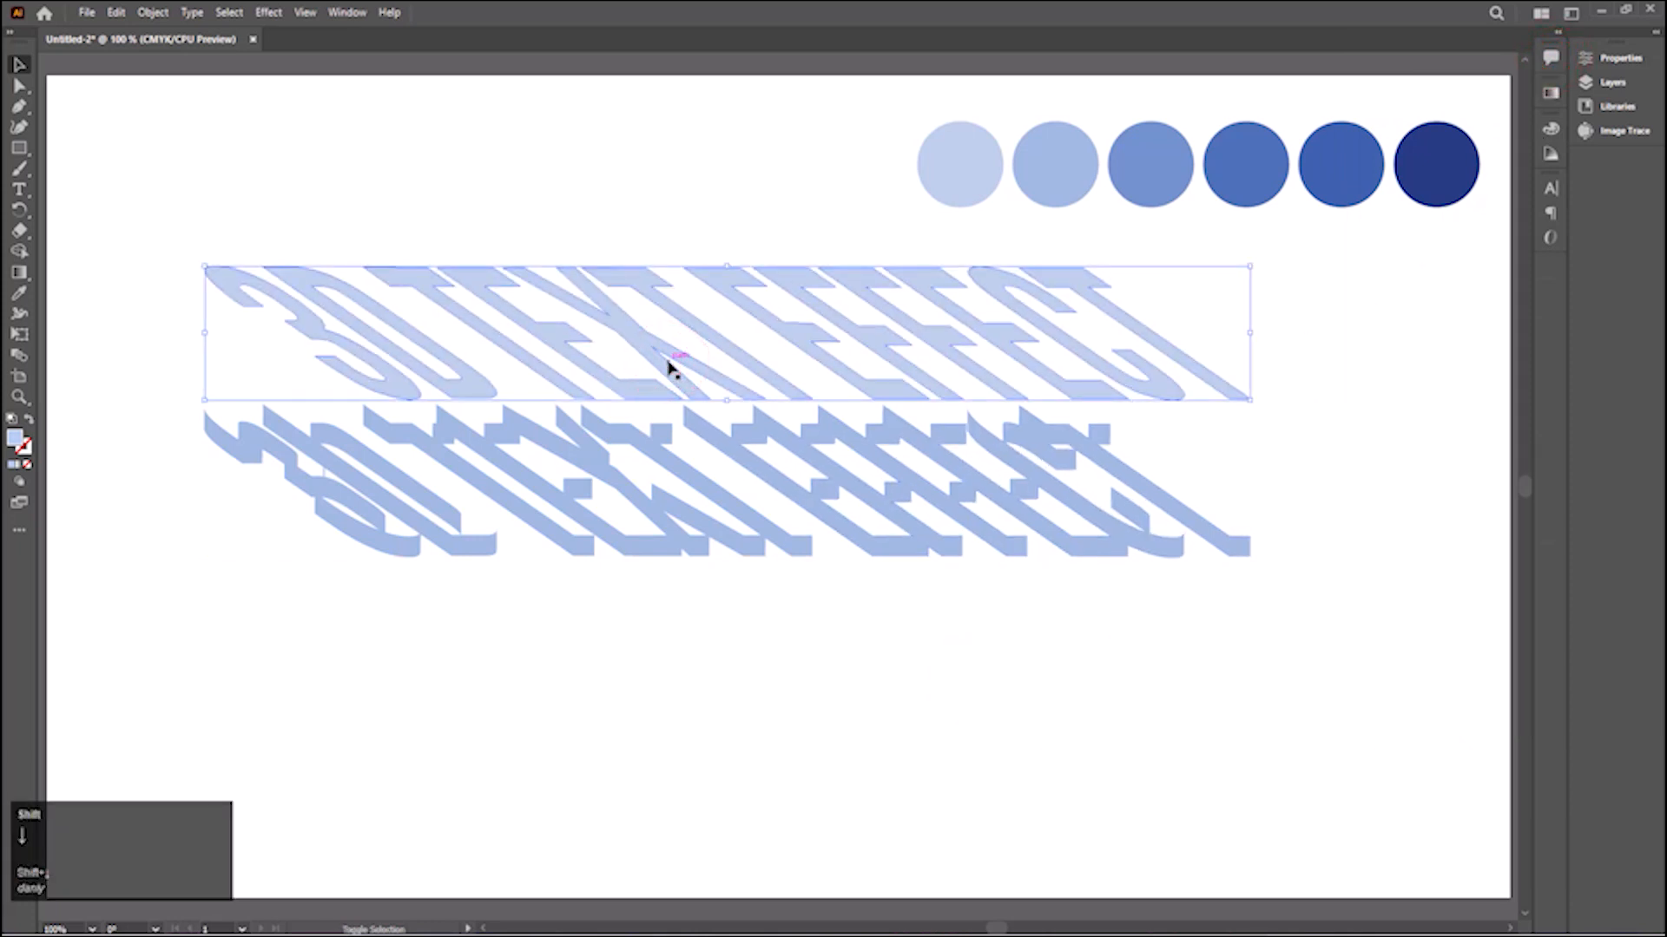
pyautogui.hotkey('shift', 'Down')
pyautogui.hotkey('shift', 'Down')
pyautogui.hotkey('shift', 'Down')
pyautogui.hotkey('shift', 'Down')
pyautogui.hotkey('shift', 'Down')
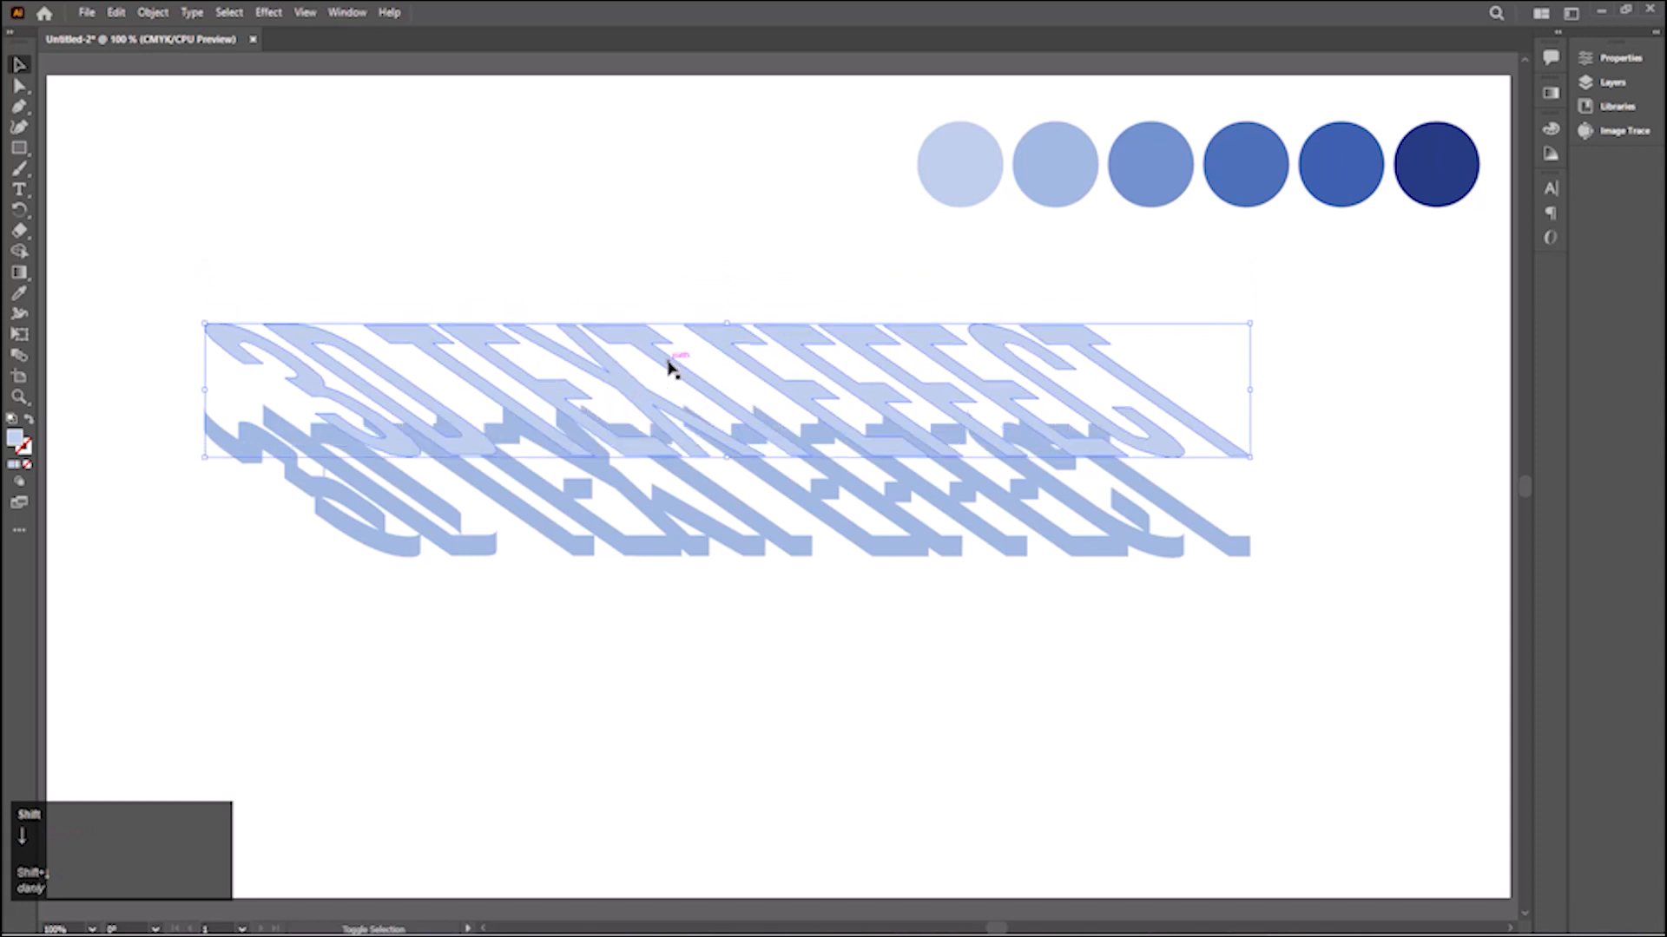
pyautogui.hotkey('shift', 'Down')
pyautogui.hotkey('shift', 'Down')
pyautogui.hotkey('shift', 'Down')
pyautogui.hotkey('shift', 'Down')
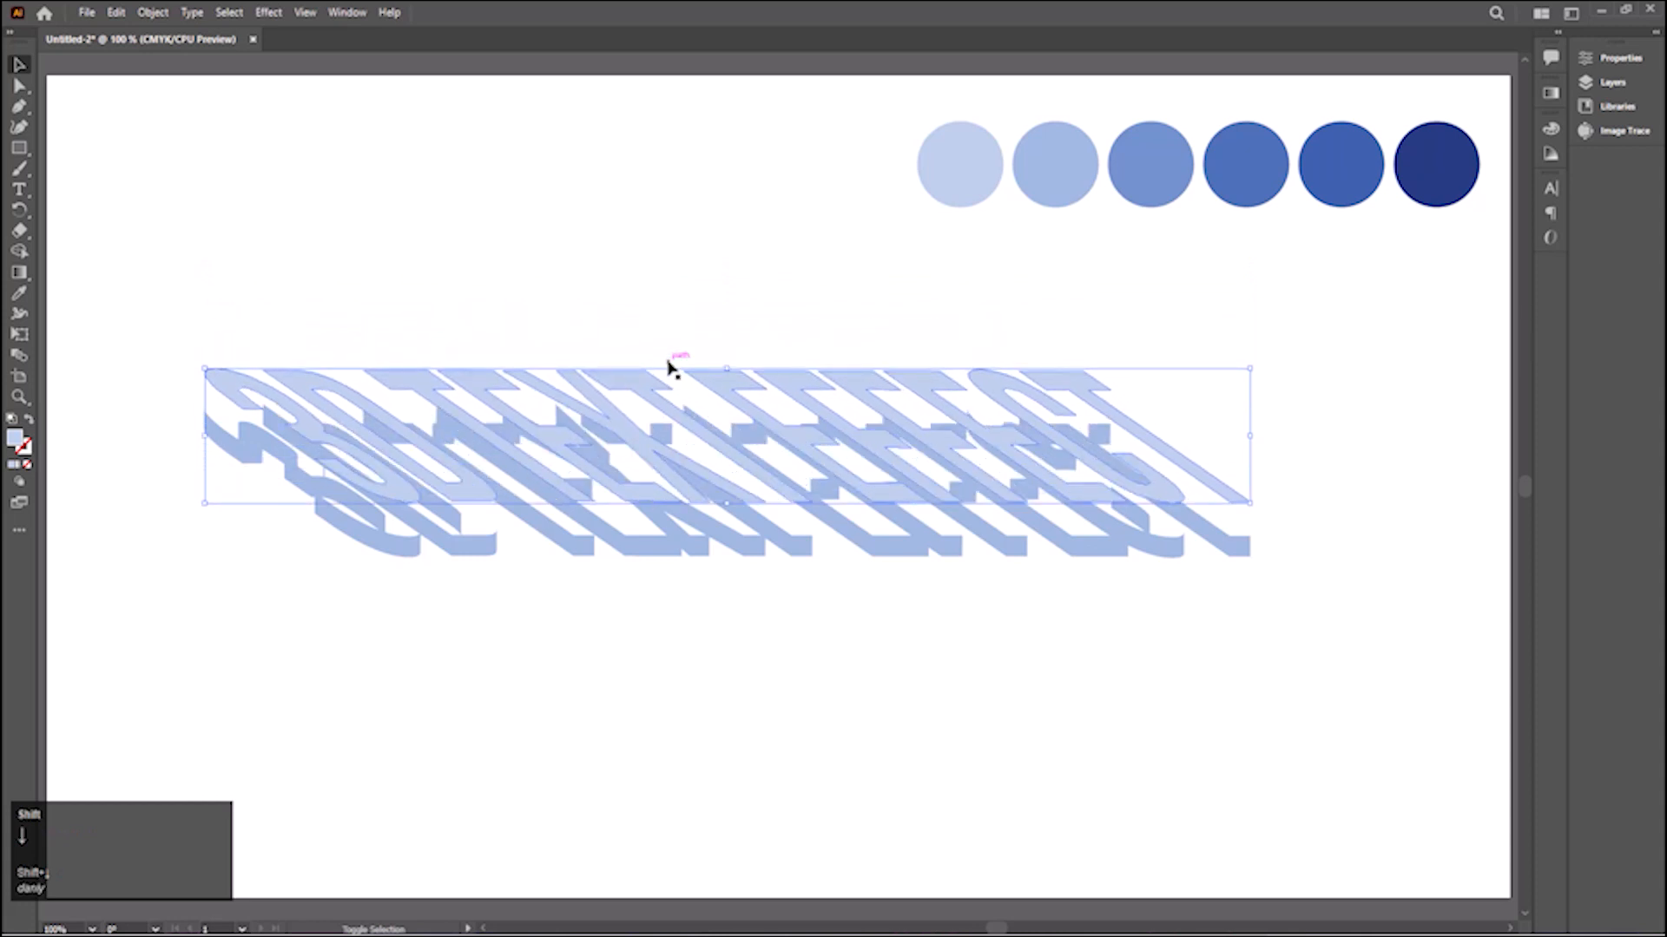
pyautogui.hotkey('shift', 'Down')
pyautogui.hotkey('shift', 'Down')
pyautogui.hotkey('shift', 'Down')
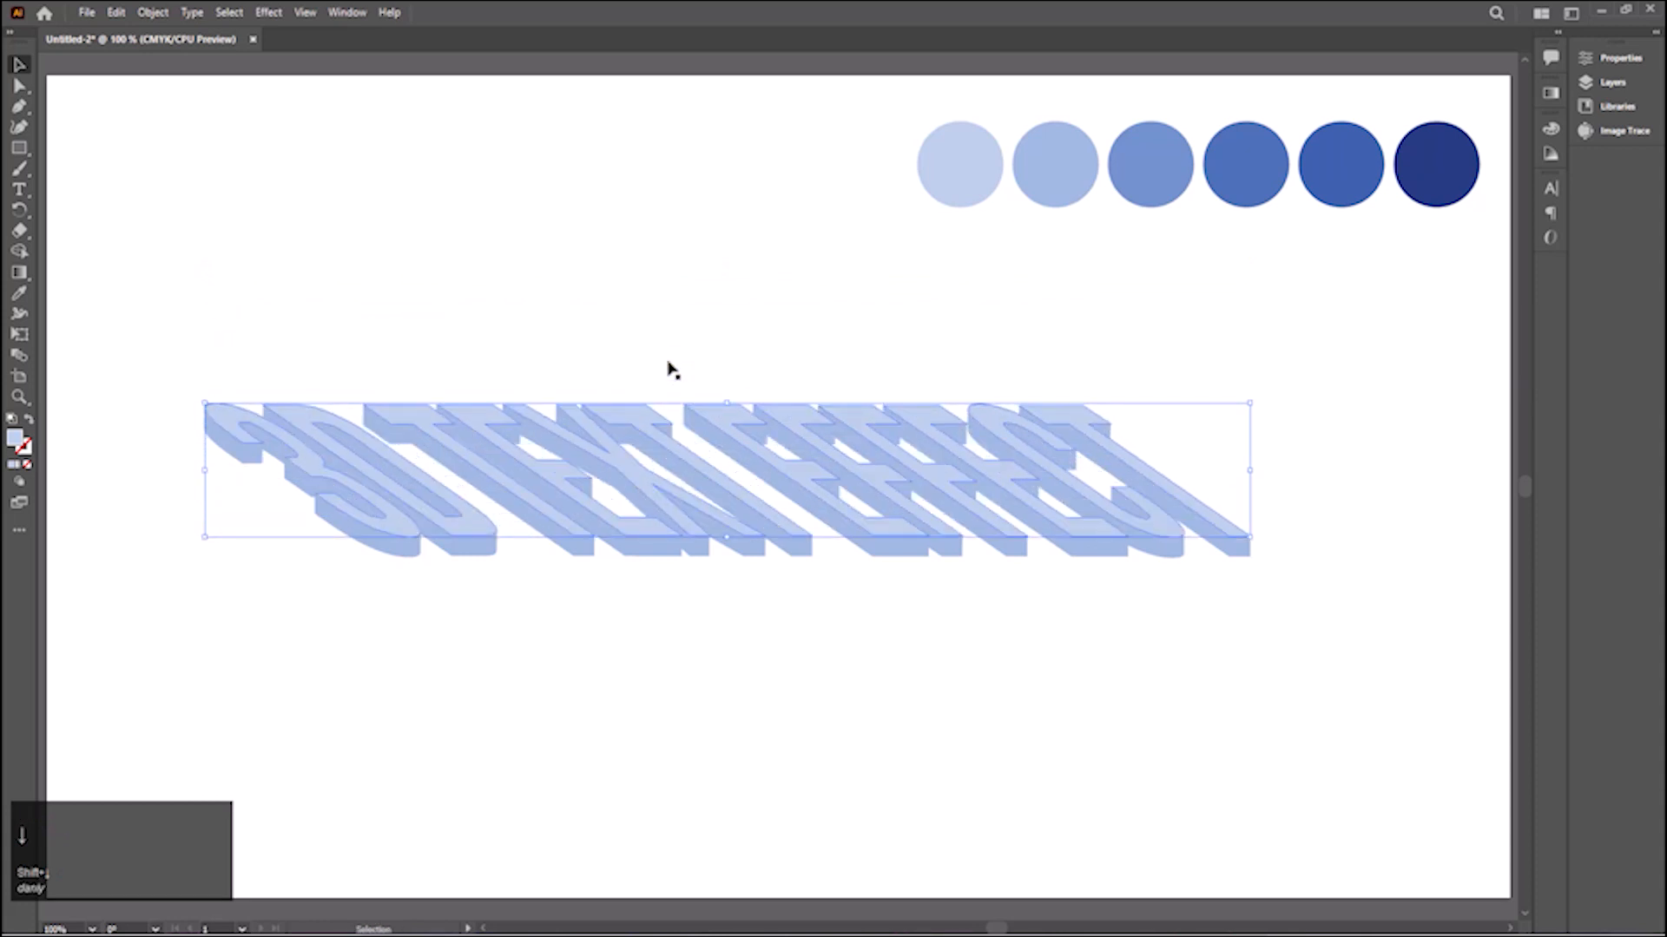
# Bring the grouped front faces to the front of the stacking order and deselect them.
pyautogui.click(688, 696)
pyautogui.click(661, 534)
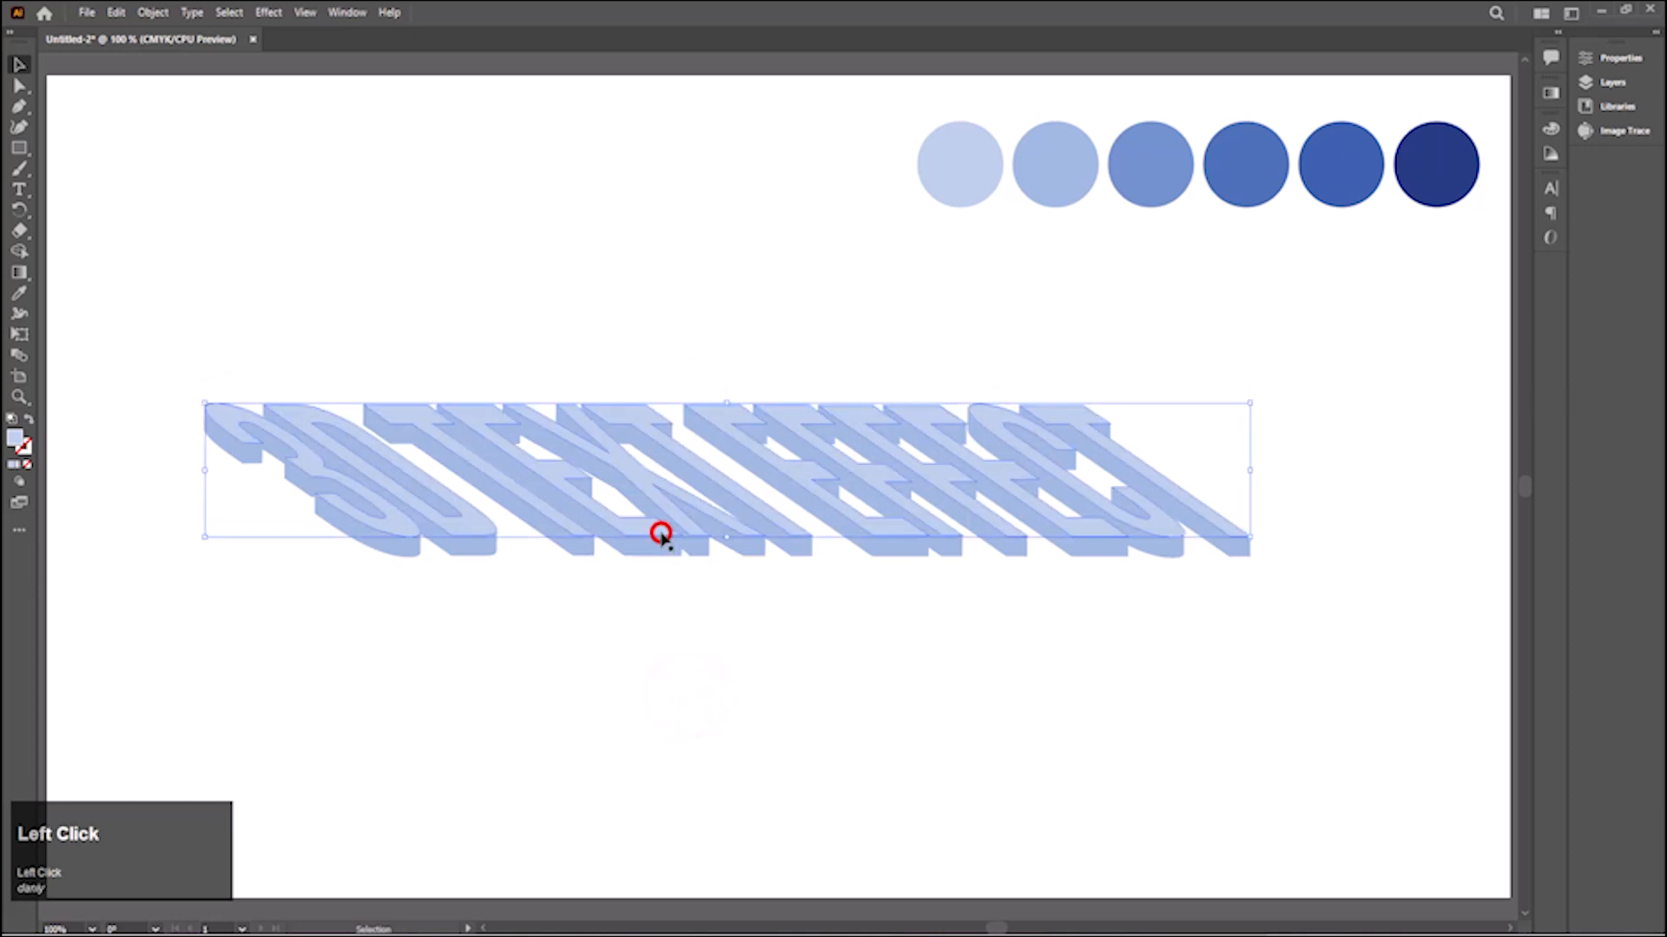
pyautogui.hotkey('ctrl', 'shift', ']')
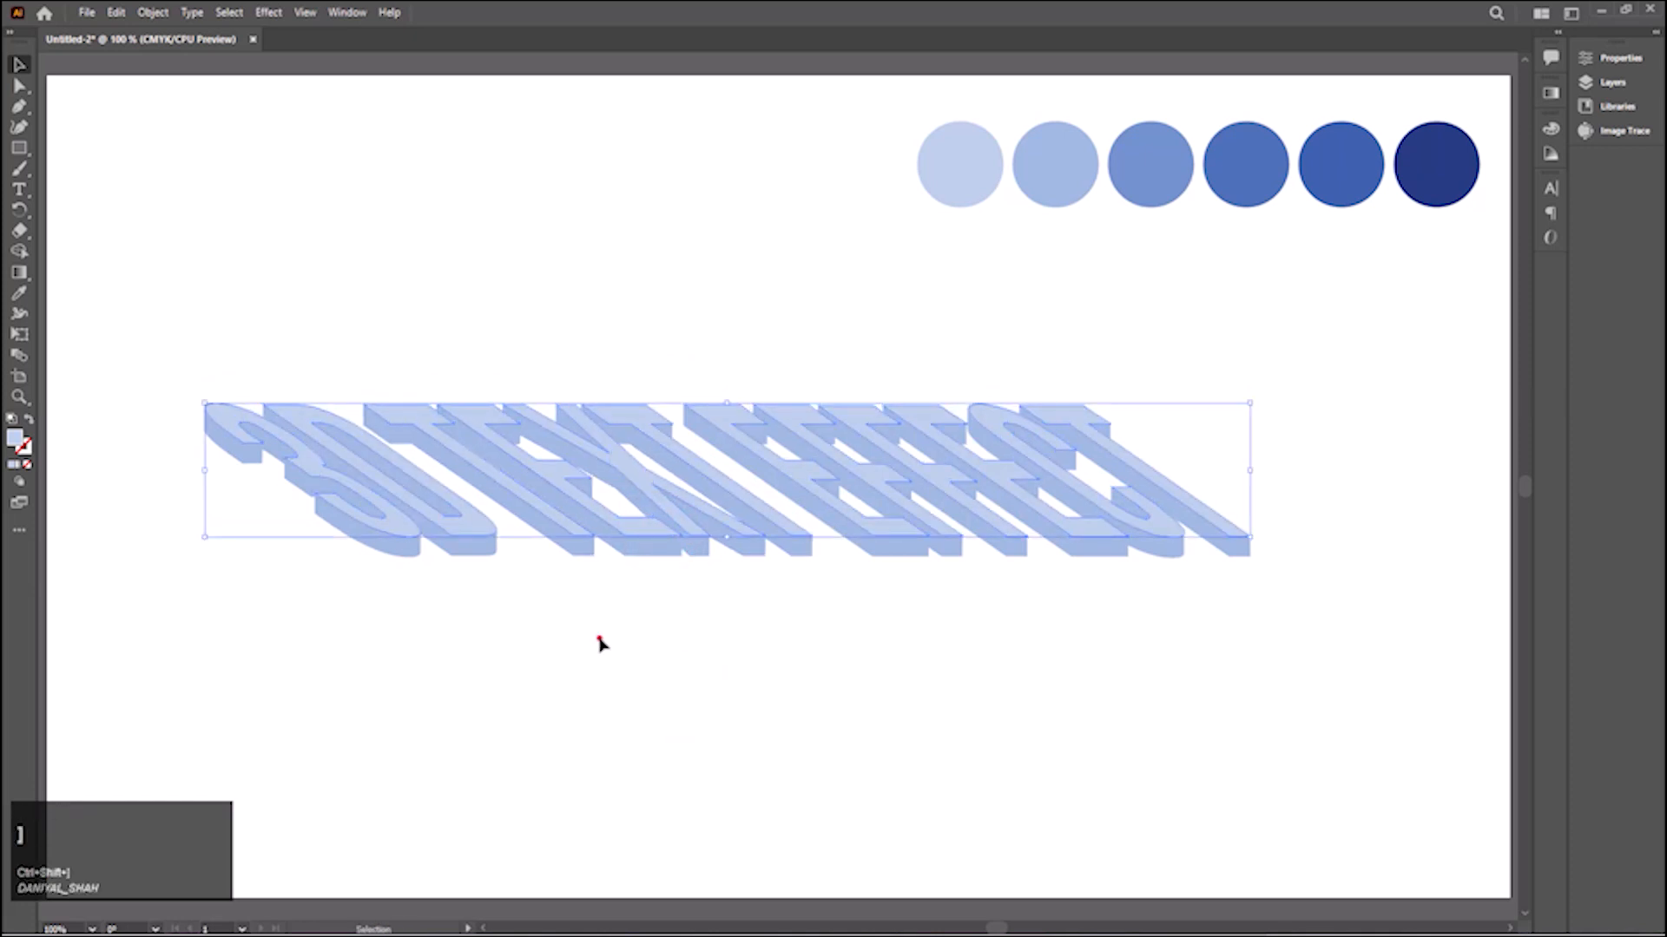
pyautogui.click(599, 643)
pyautogui.click(184, 12)
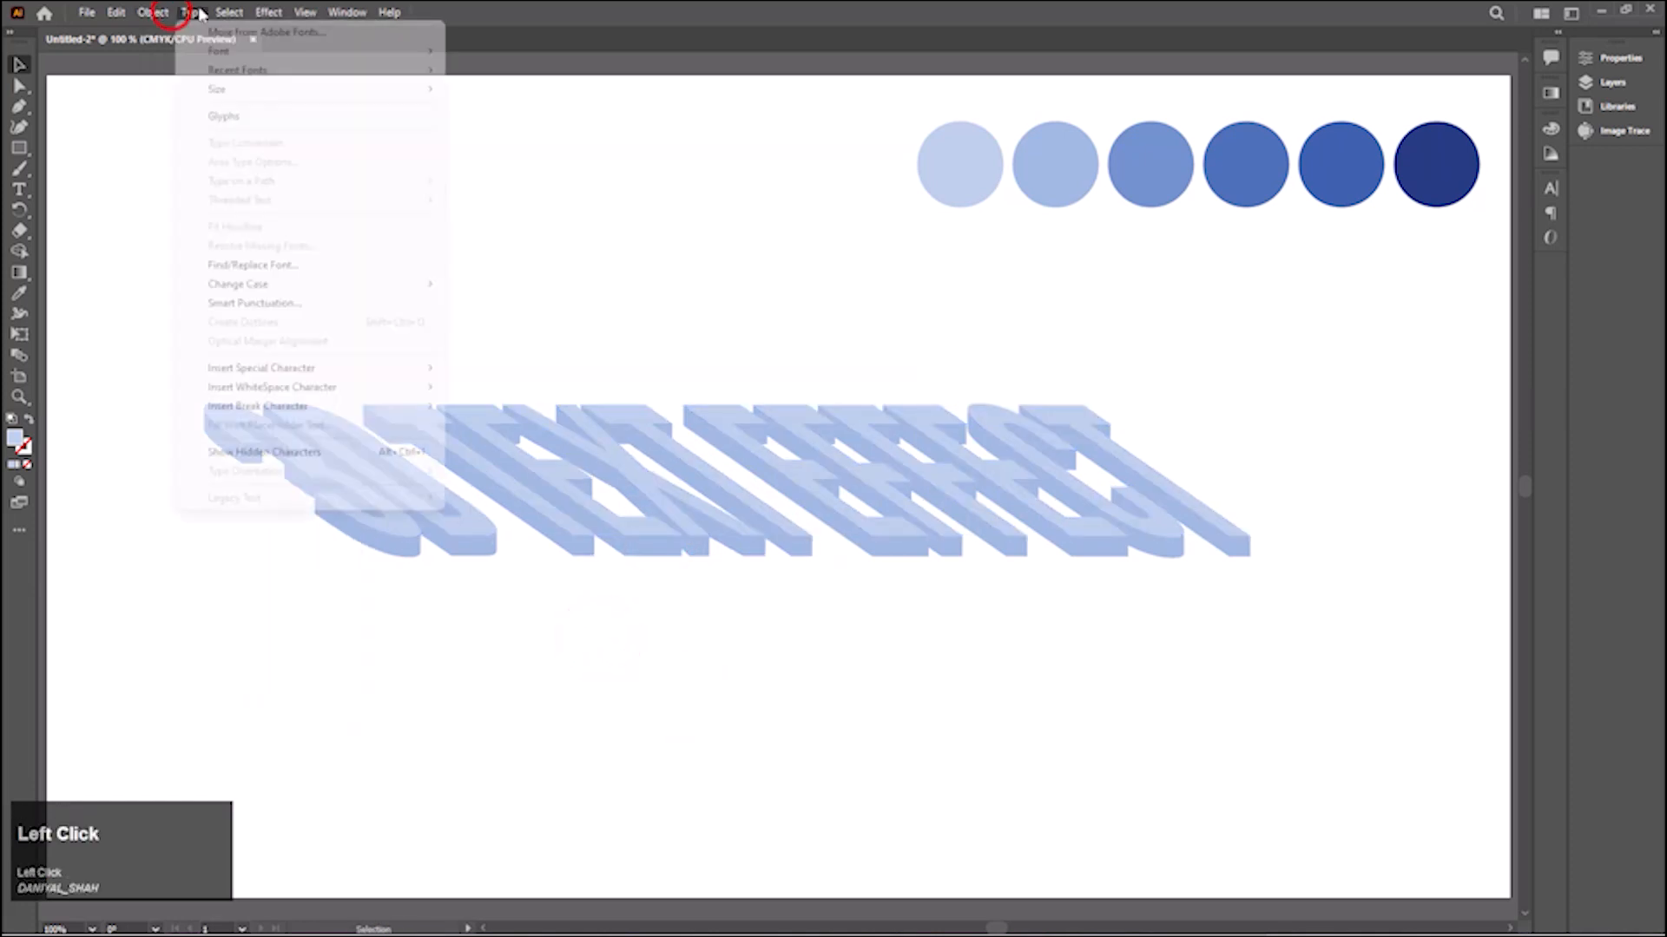
pyautogui.click(615, 758)
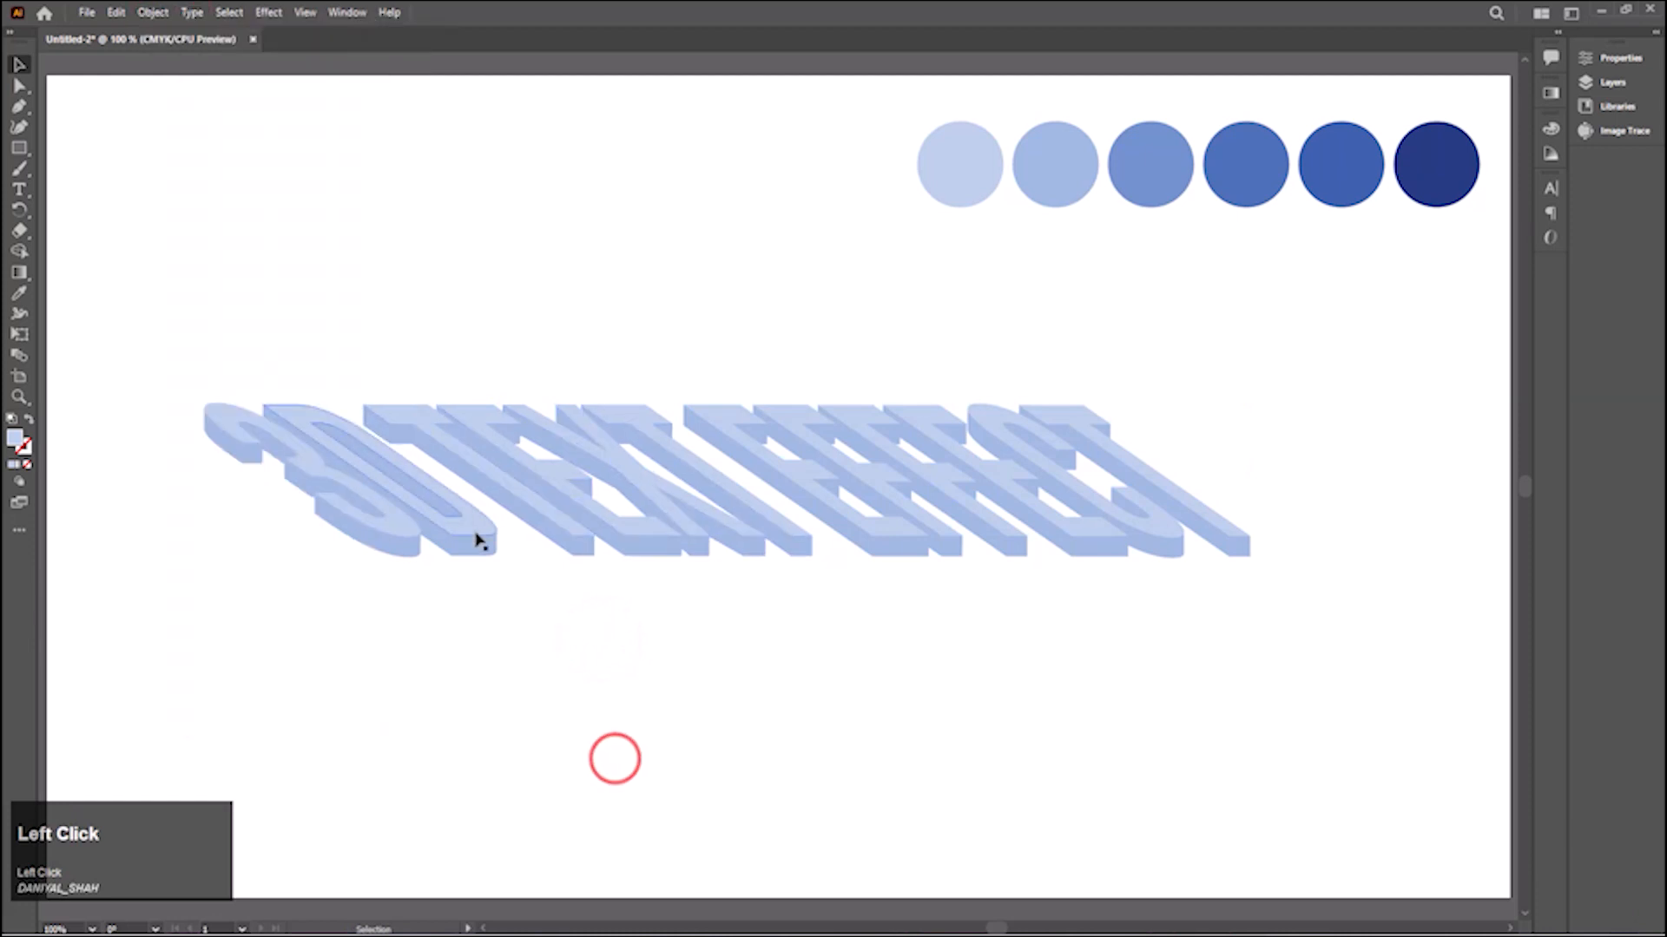
pyautogui.click(477, 537)
pyautogui.click(155, 12)
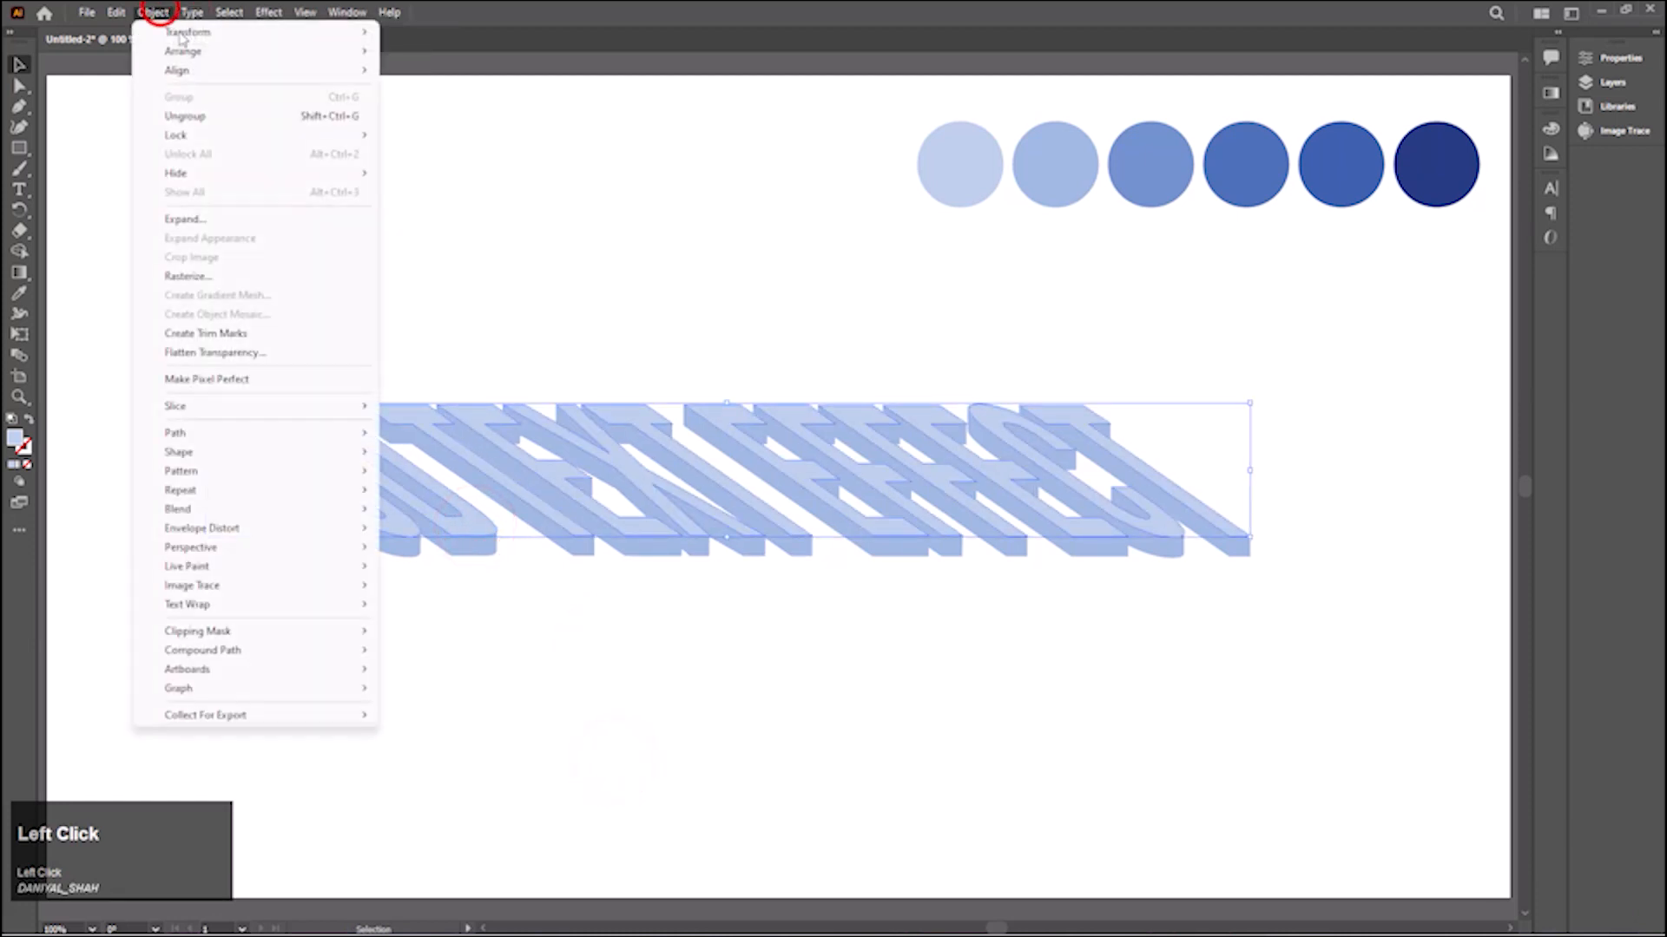
pyautogui.moveTo(182, 50)
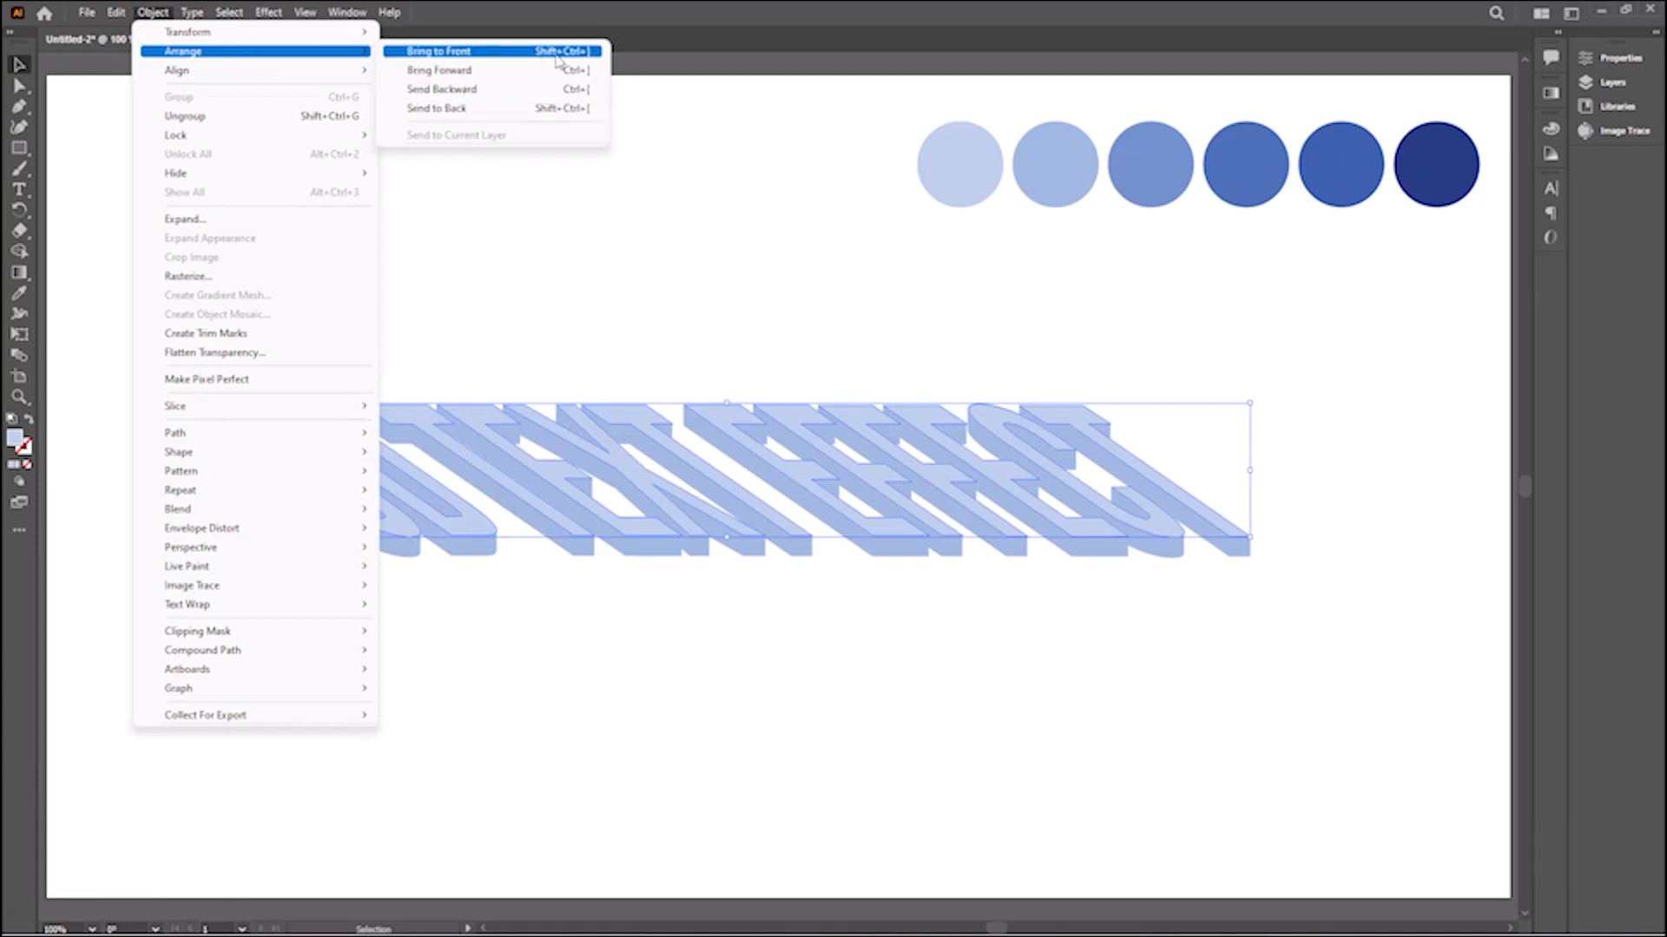
pyautogui.click(755, 257)
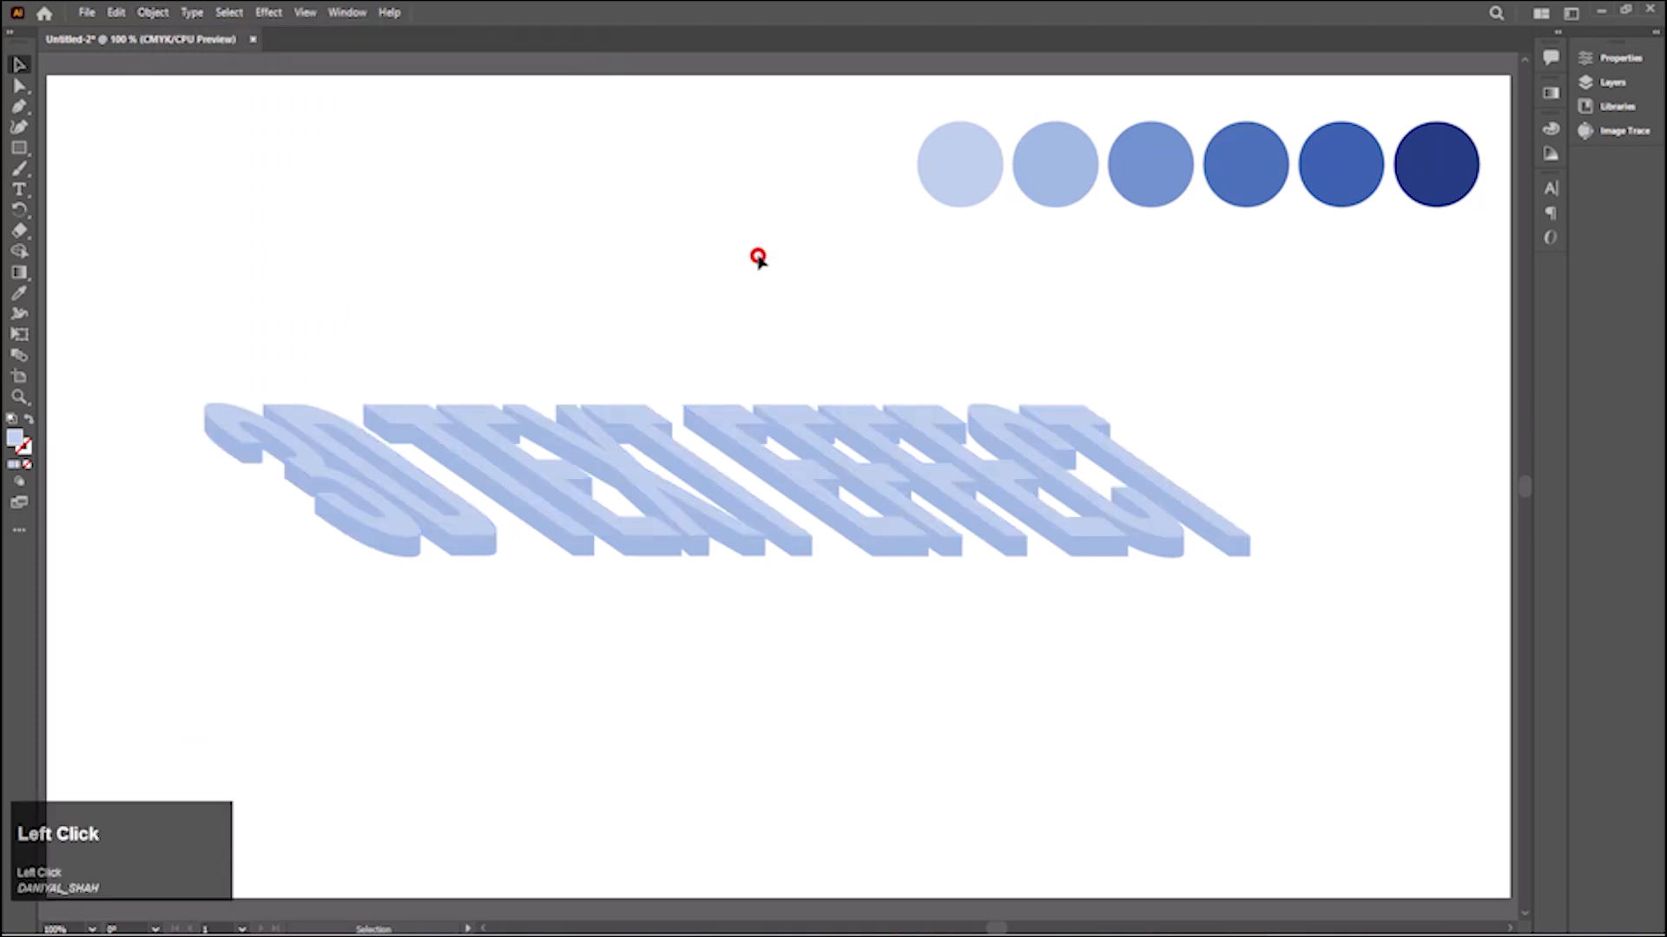
# Copy the extrusion sides, paste them in back, move the pasted copy 18 pt straight down and deselect it.
pyautogui.click(879, 554)
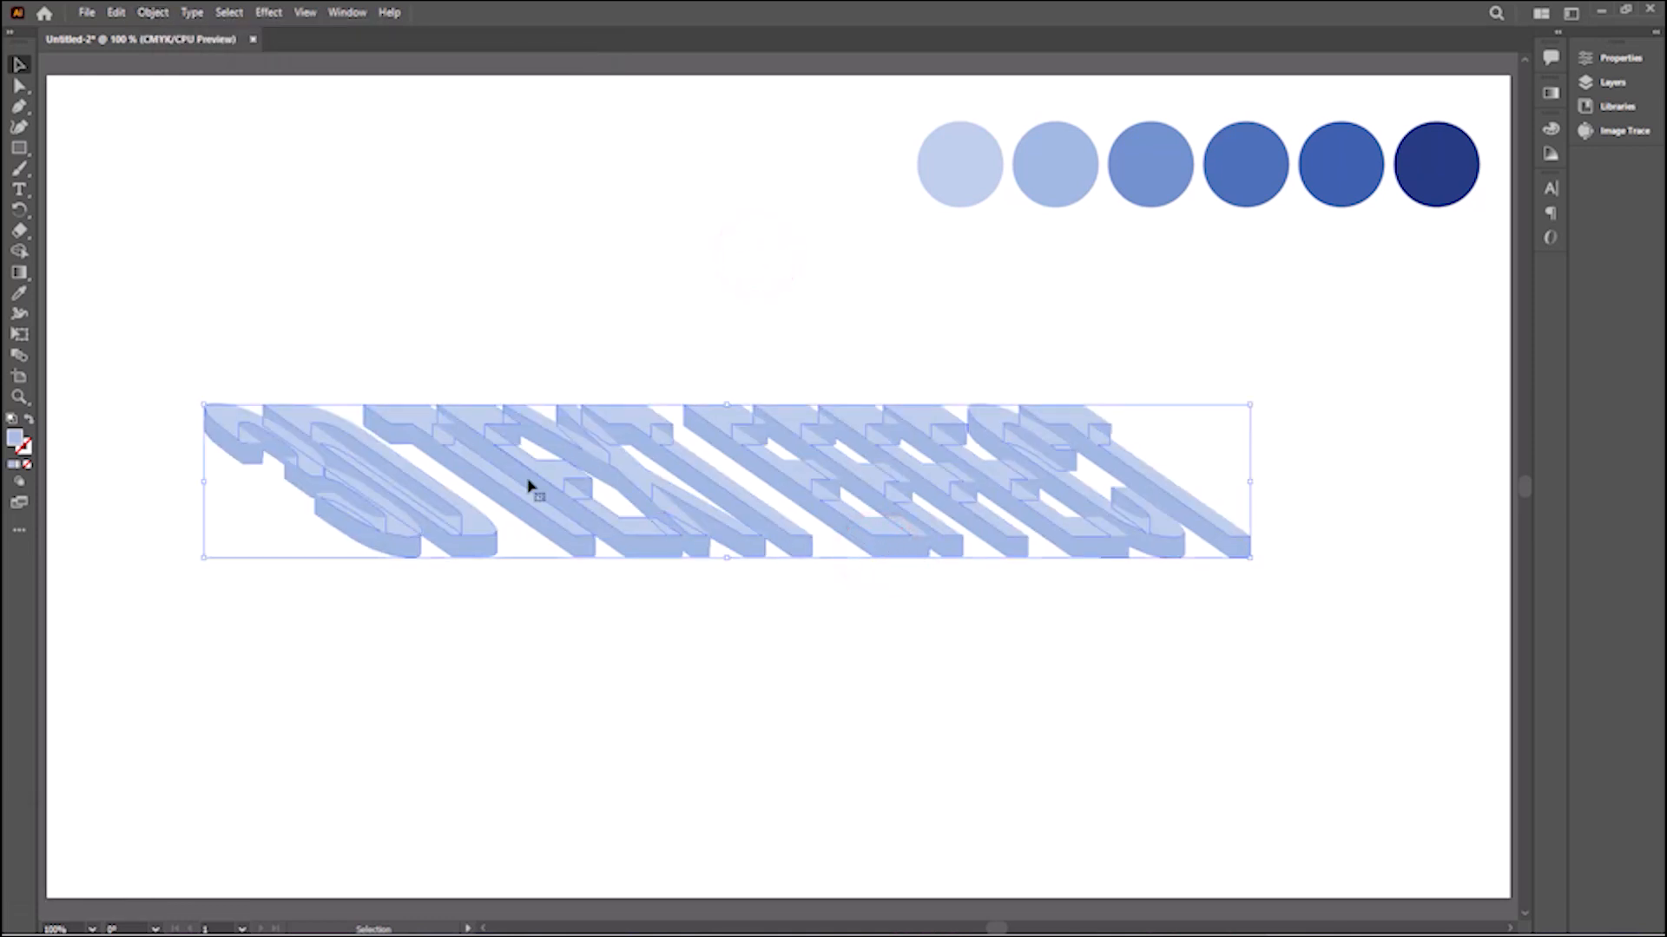
pyautogui.click(116, 12)
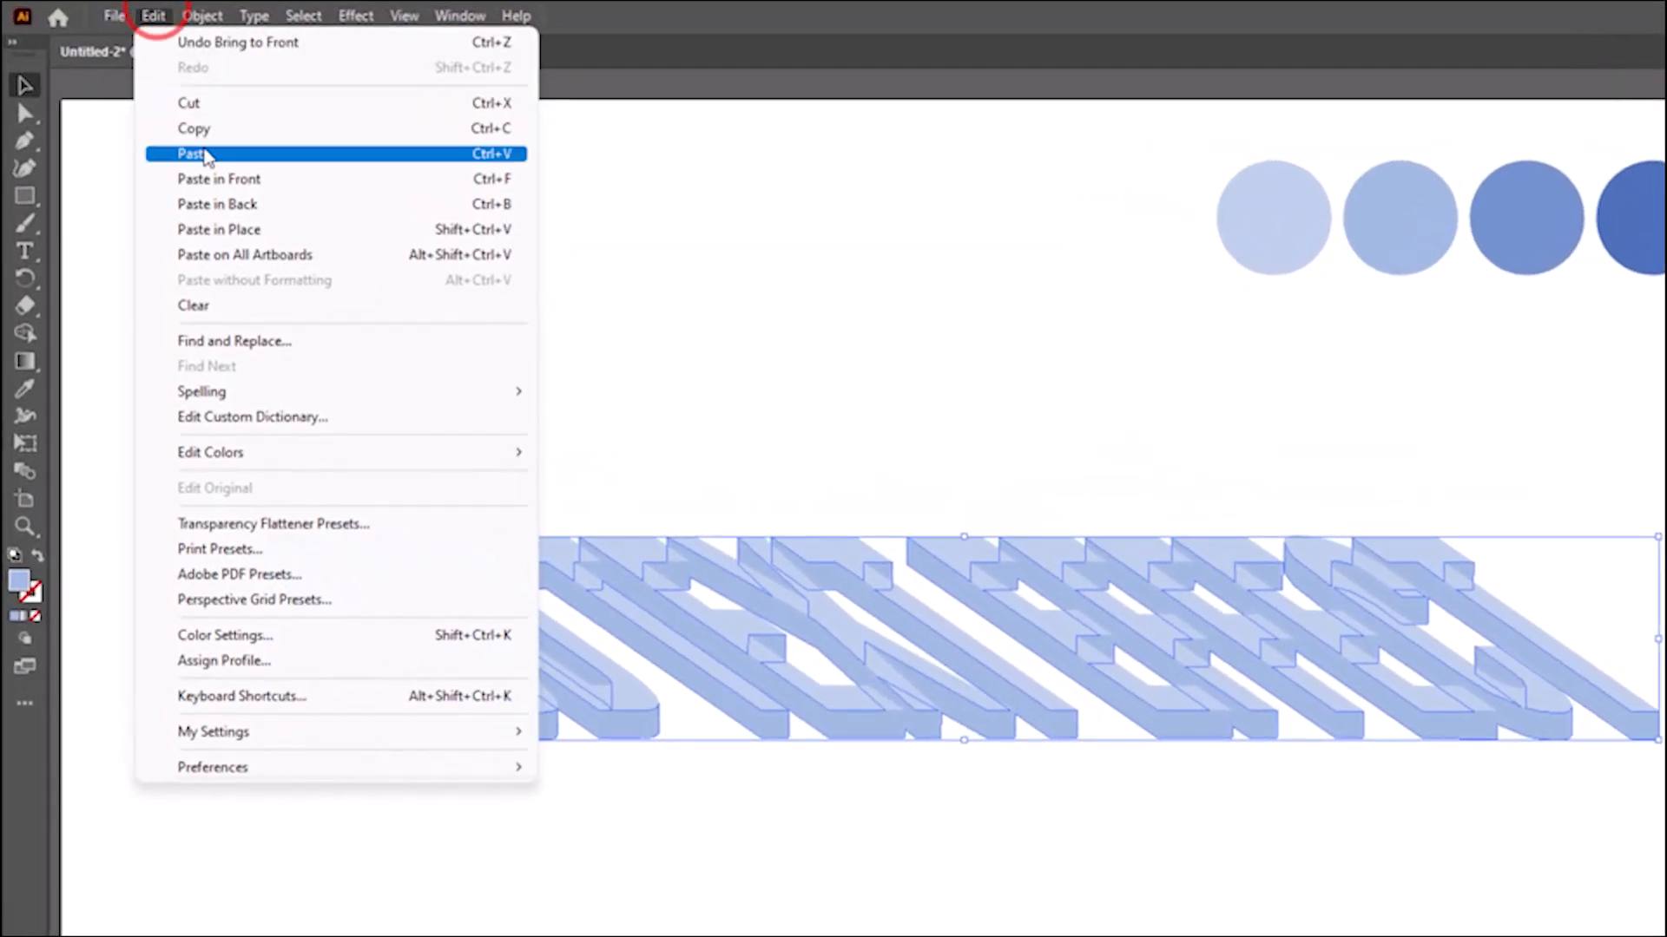
pyautogui.click(240, 130)
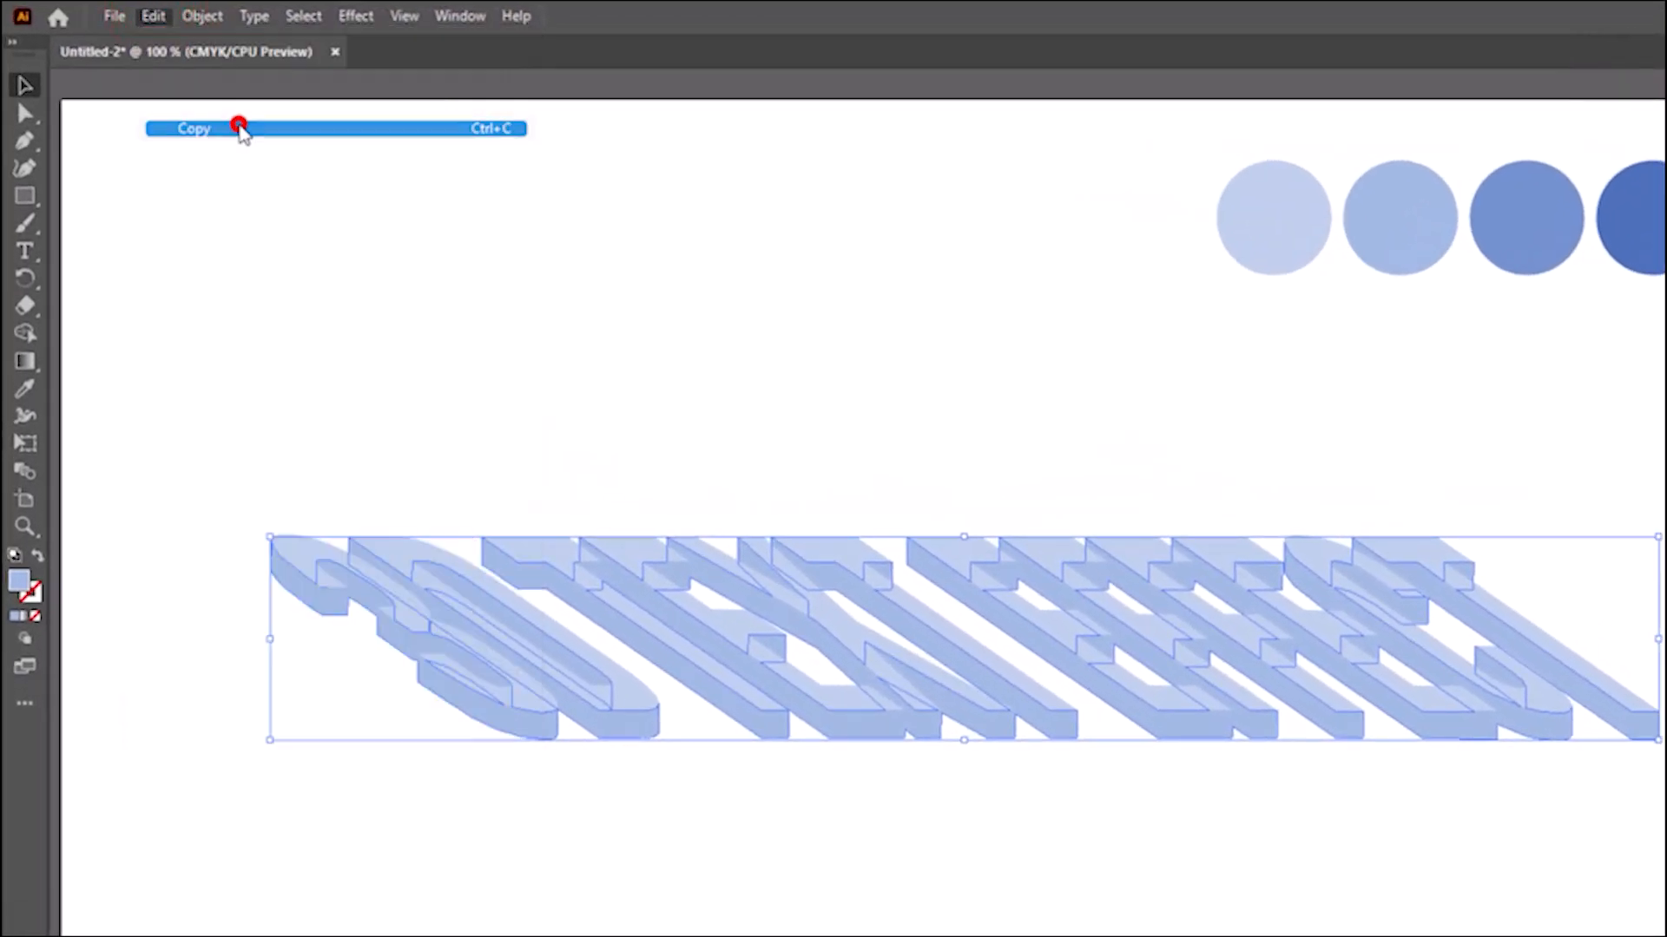
pyautogui.click(156, 18)
pyautogui.click(231, 231)
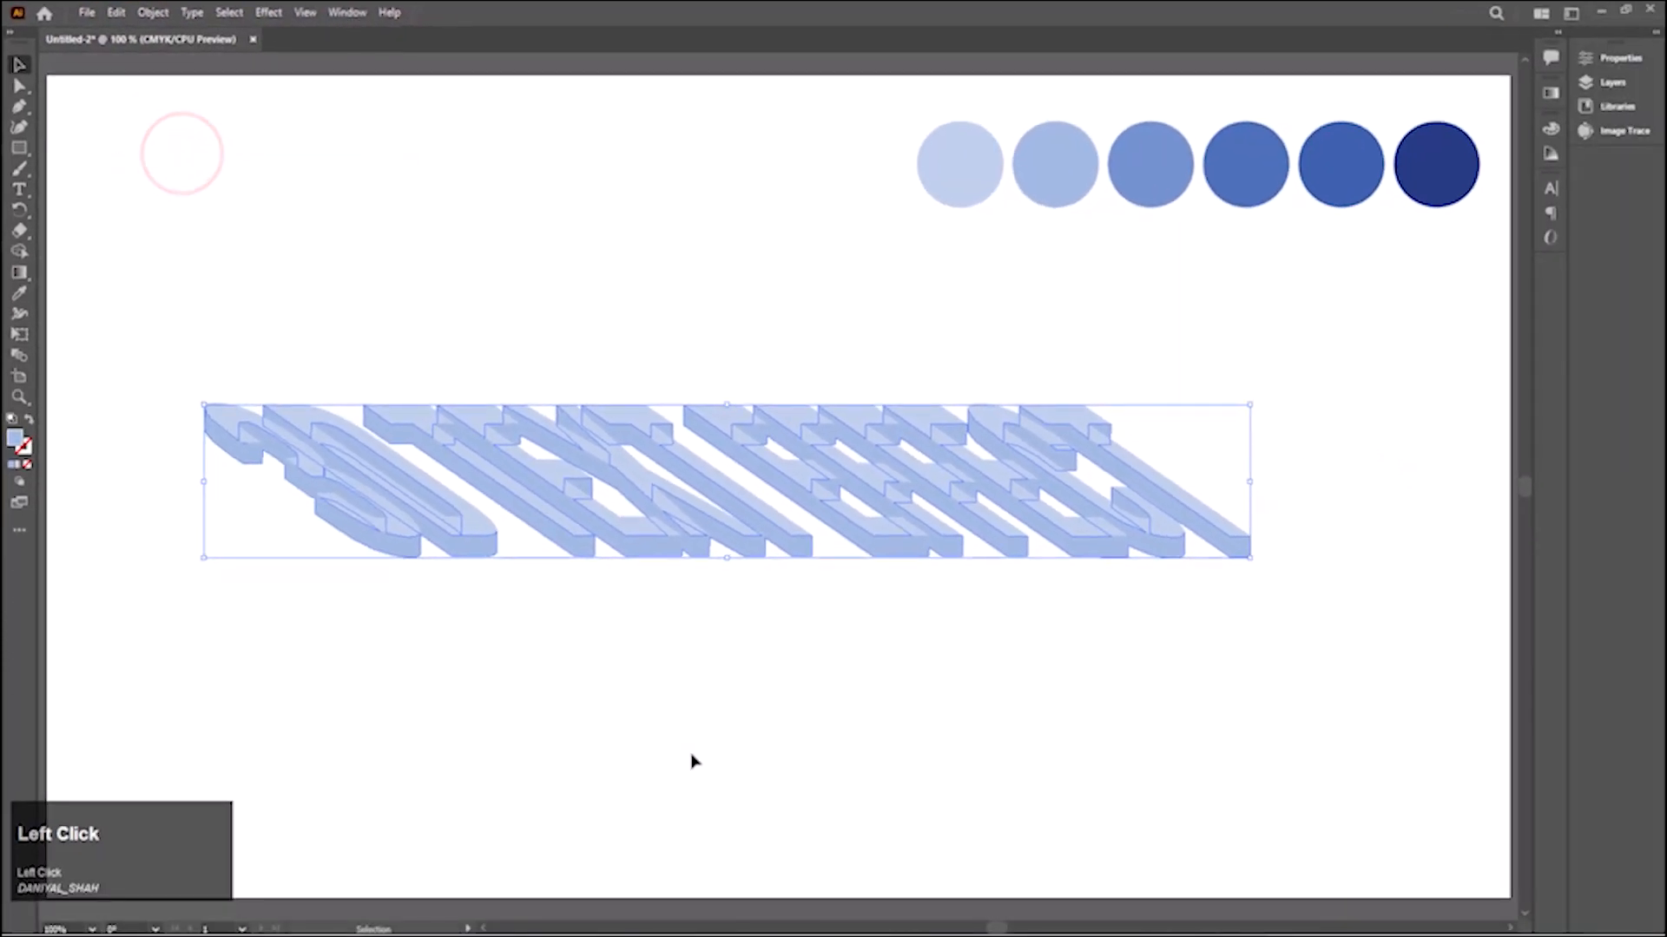
pyautogui.hotkey('shift', 'Down')
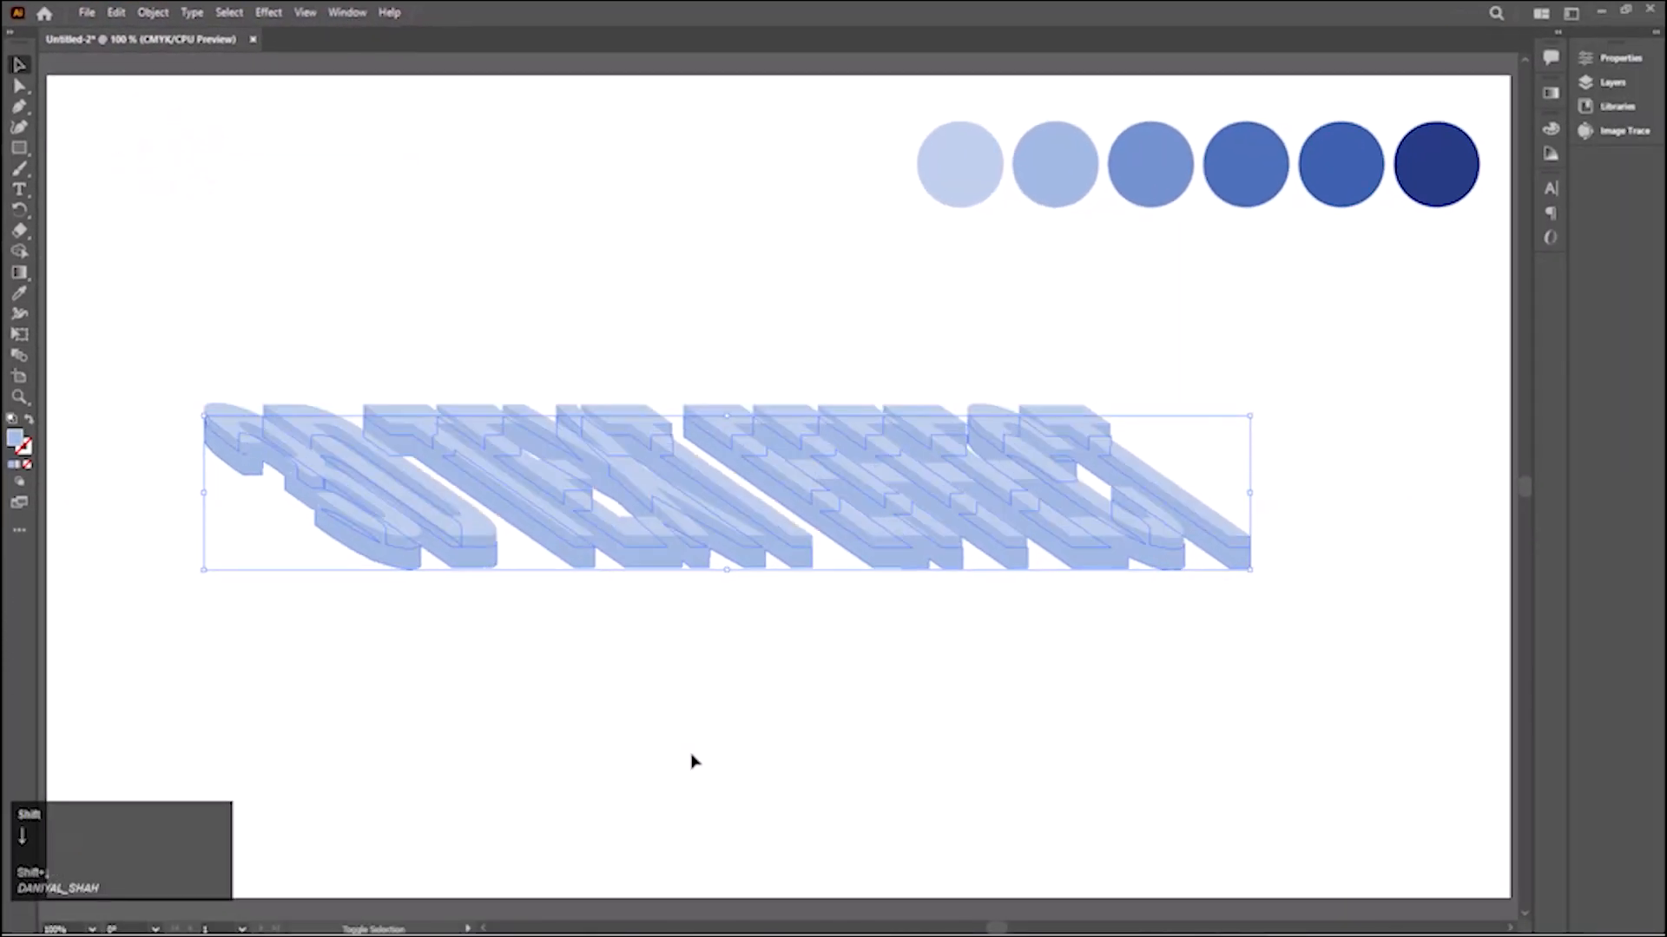
pyautogui.hotkey('shift', 'Down')
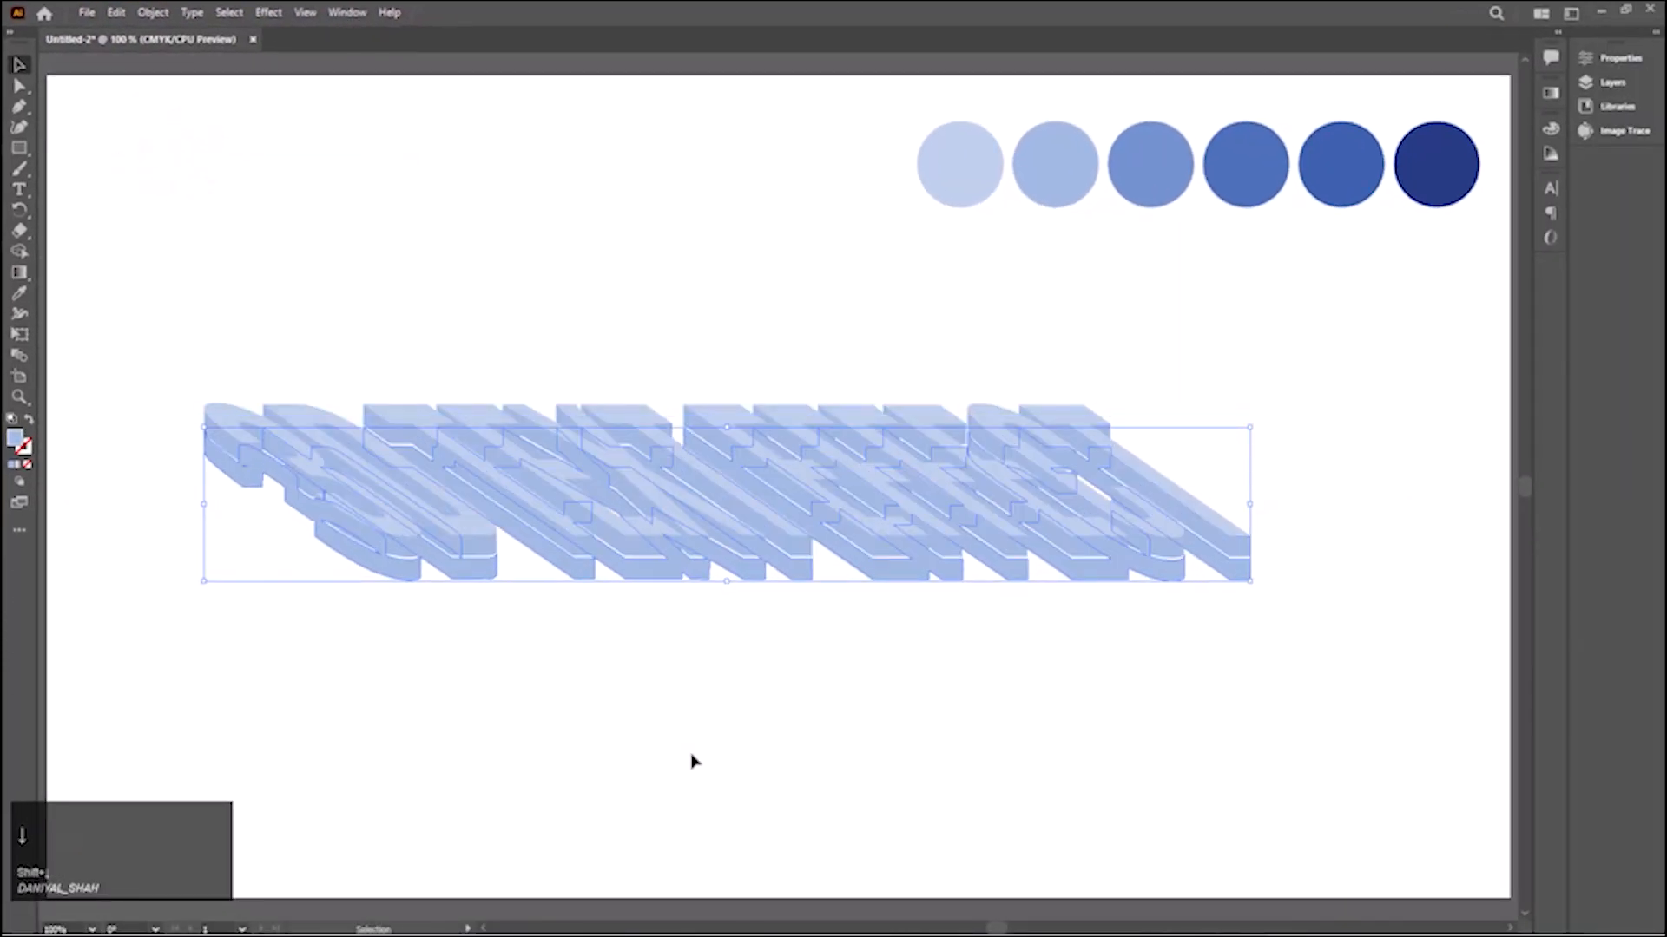
pyautogui.press('Up')
pyautogui.press('Up')
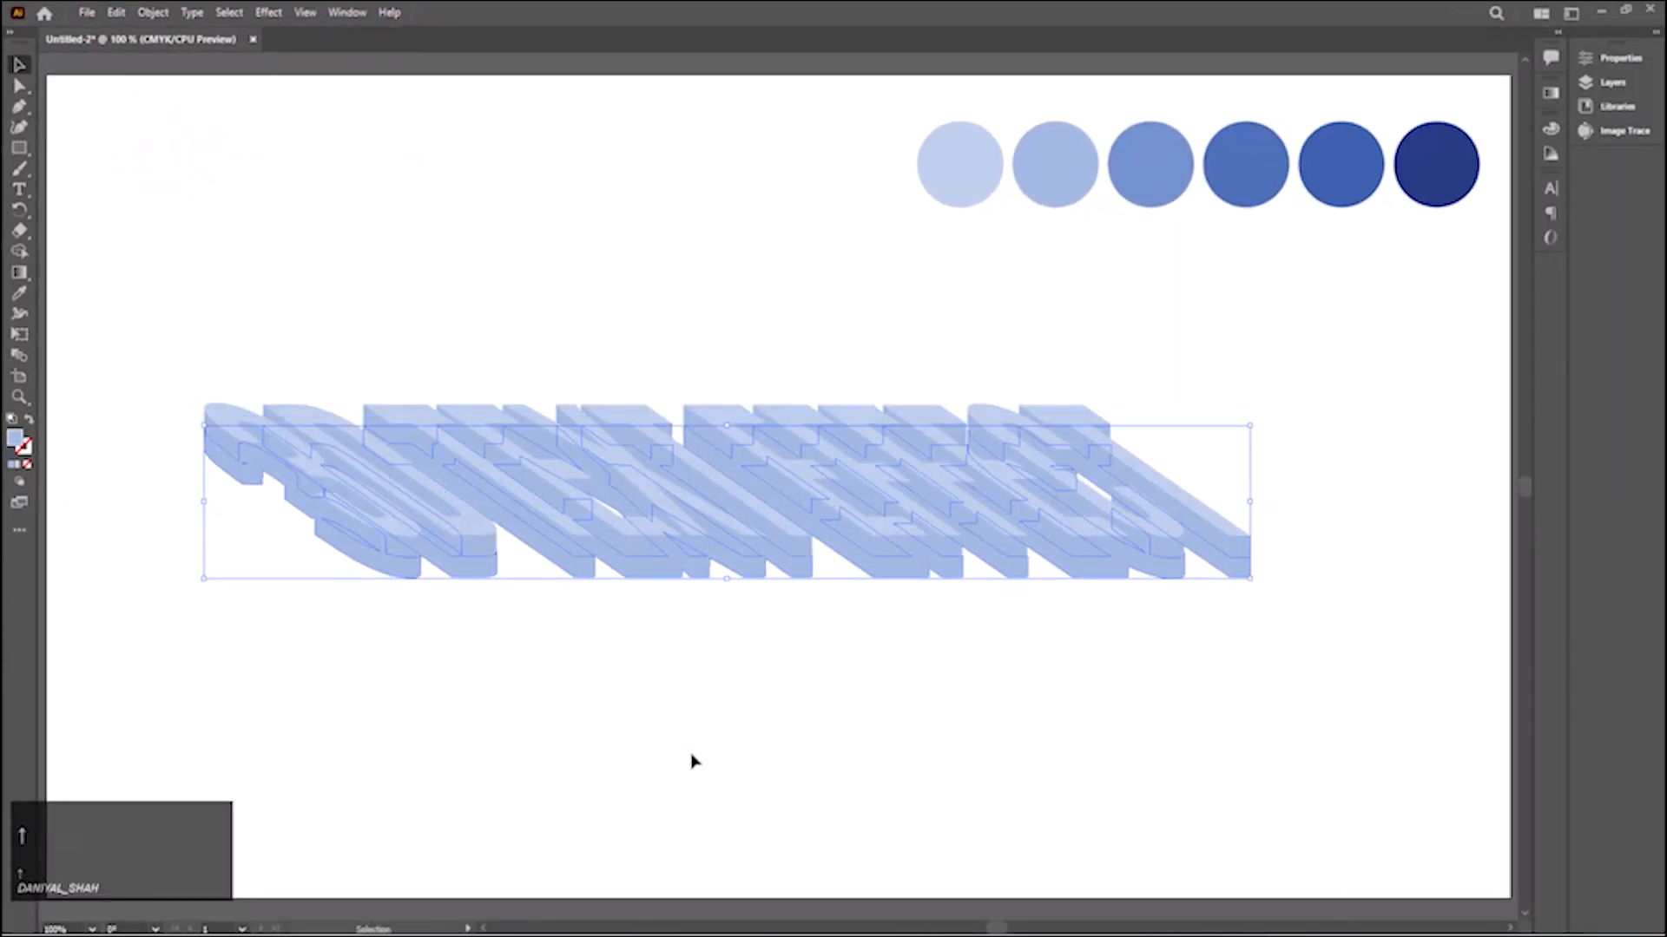
pyautogui.click(741, 790)
# Fill the lowered copy of the sides with the third blue from the row of circles and nudge it slightly up.
pyautogui.click(880, 573)
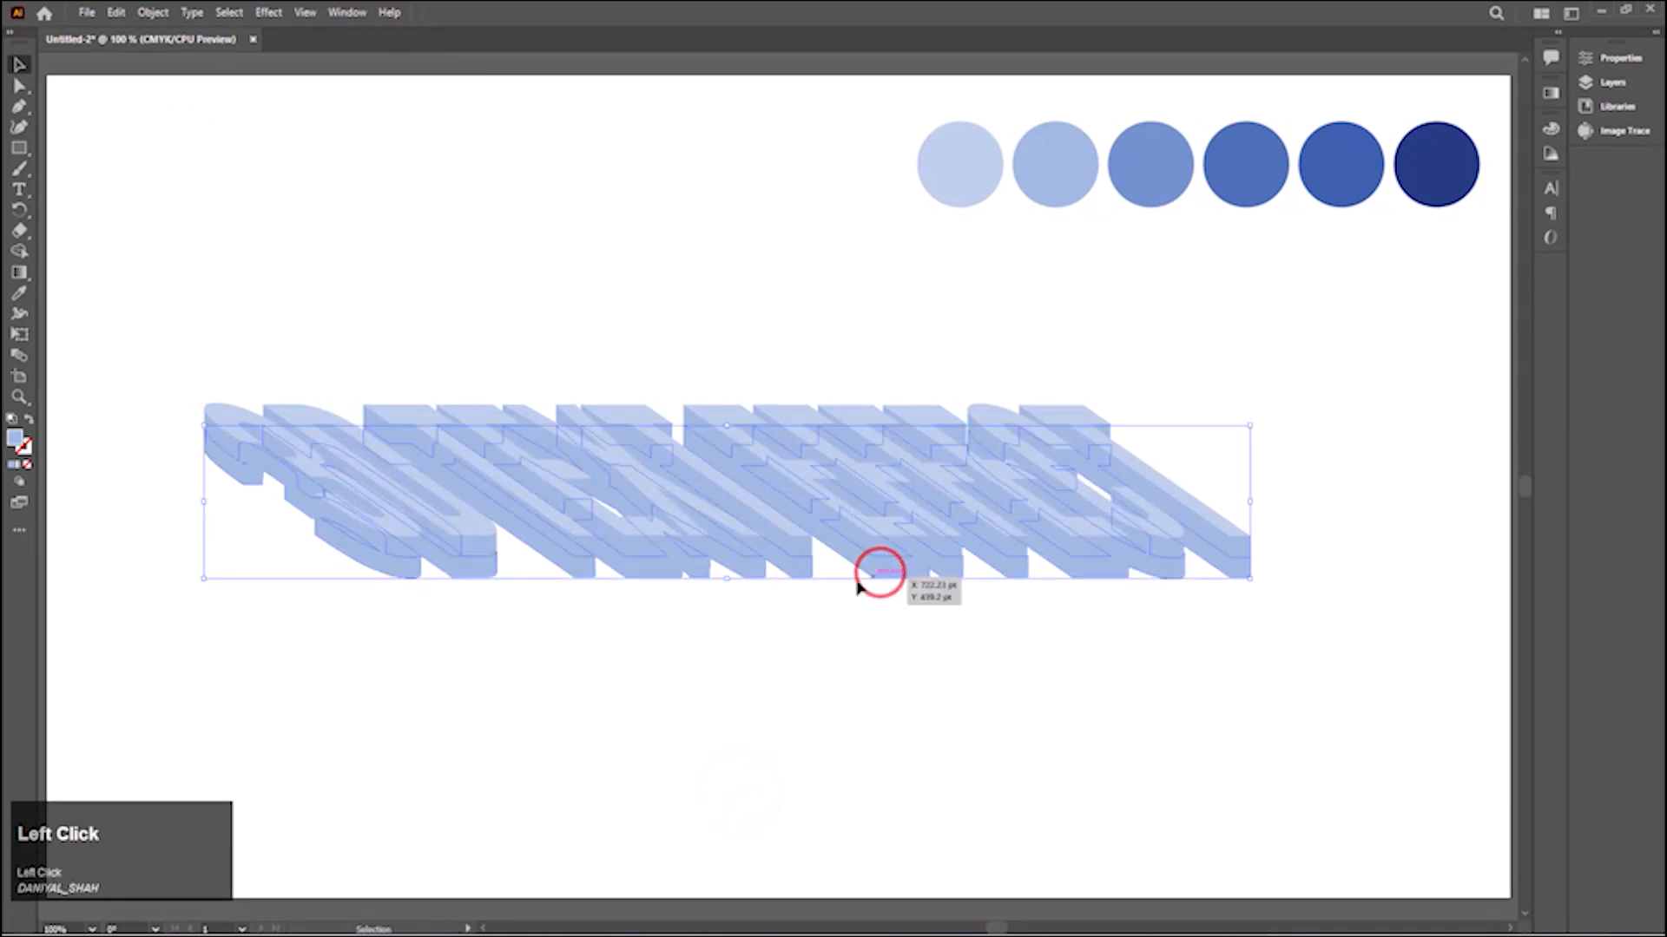
pyautogui.press('i')
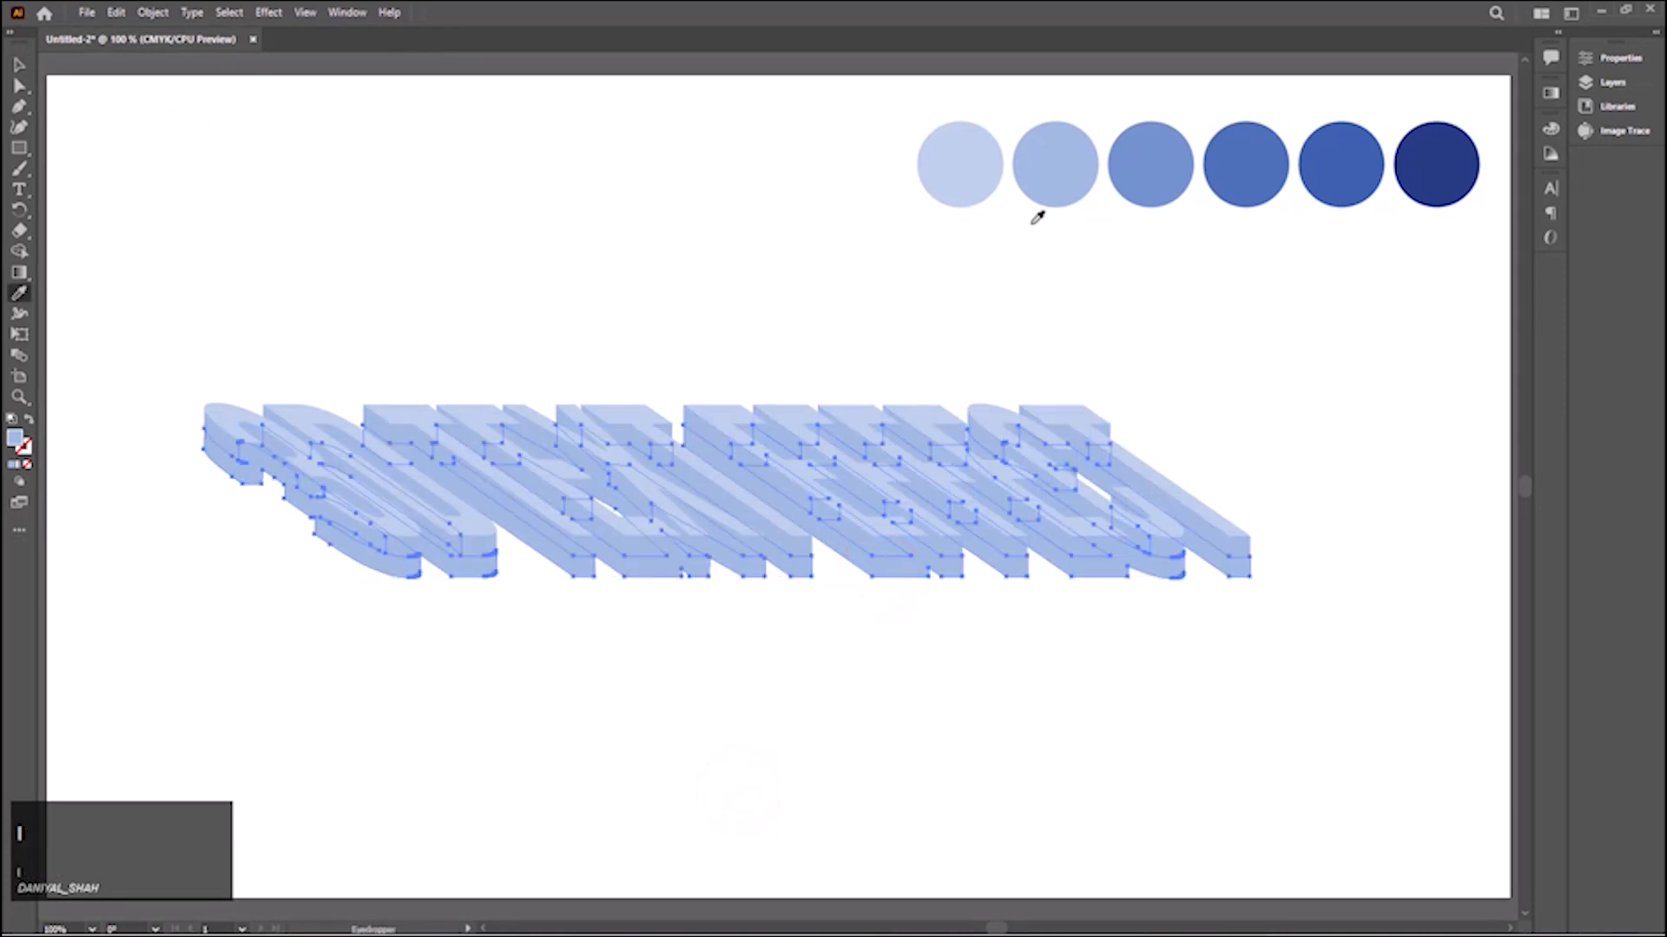
pyautogui.click(1163, 180)
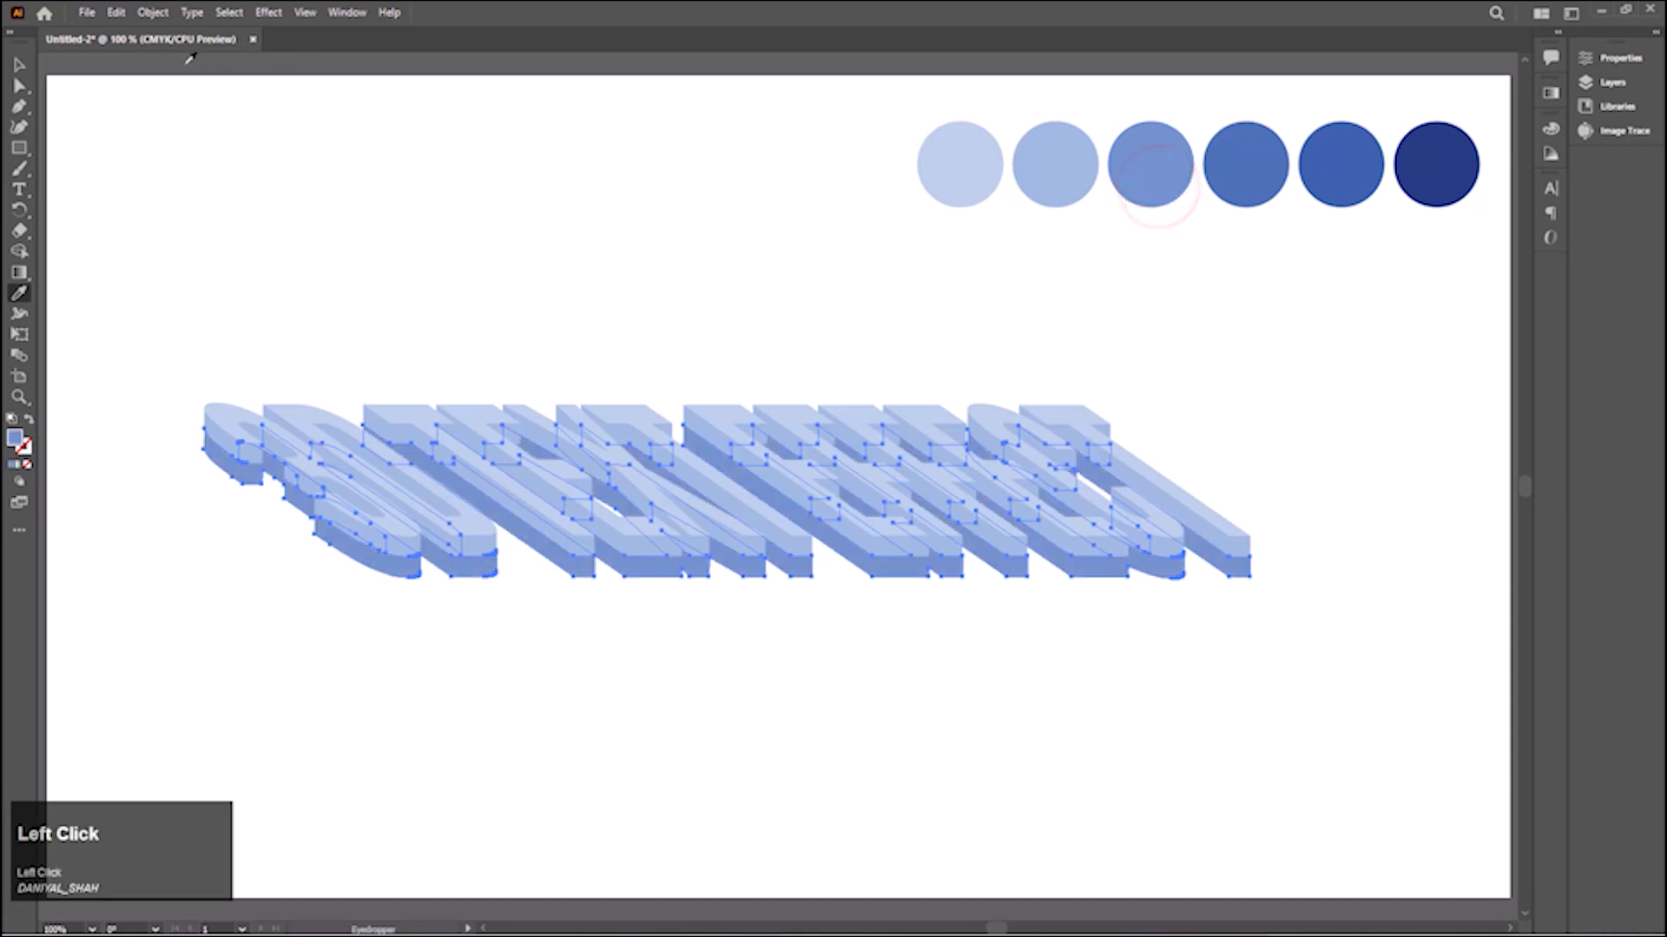
pyautogui.click(18, 68)
pyautogui.click(298, 249)
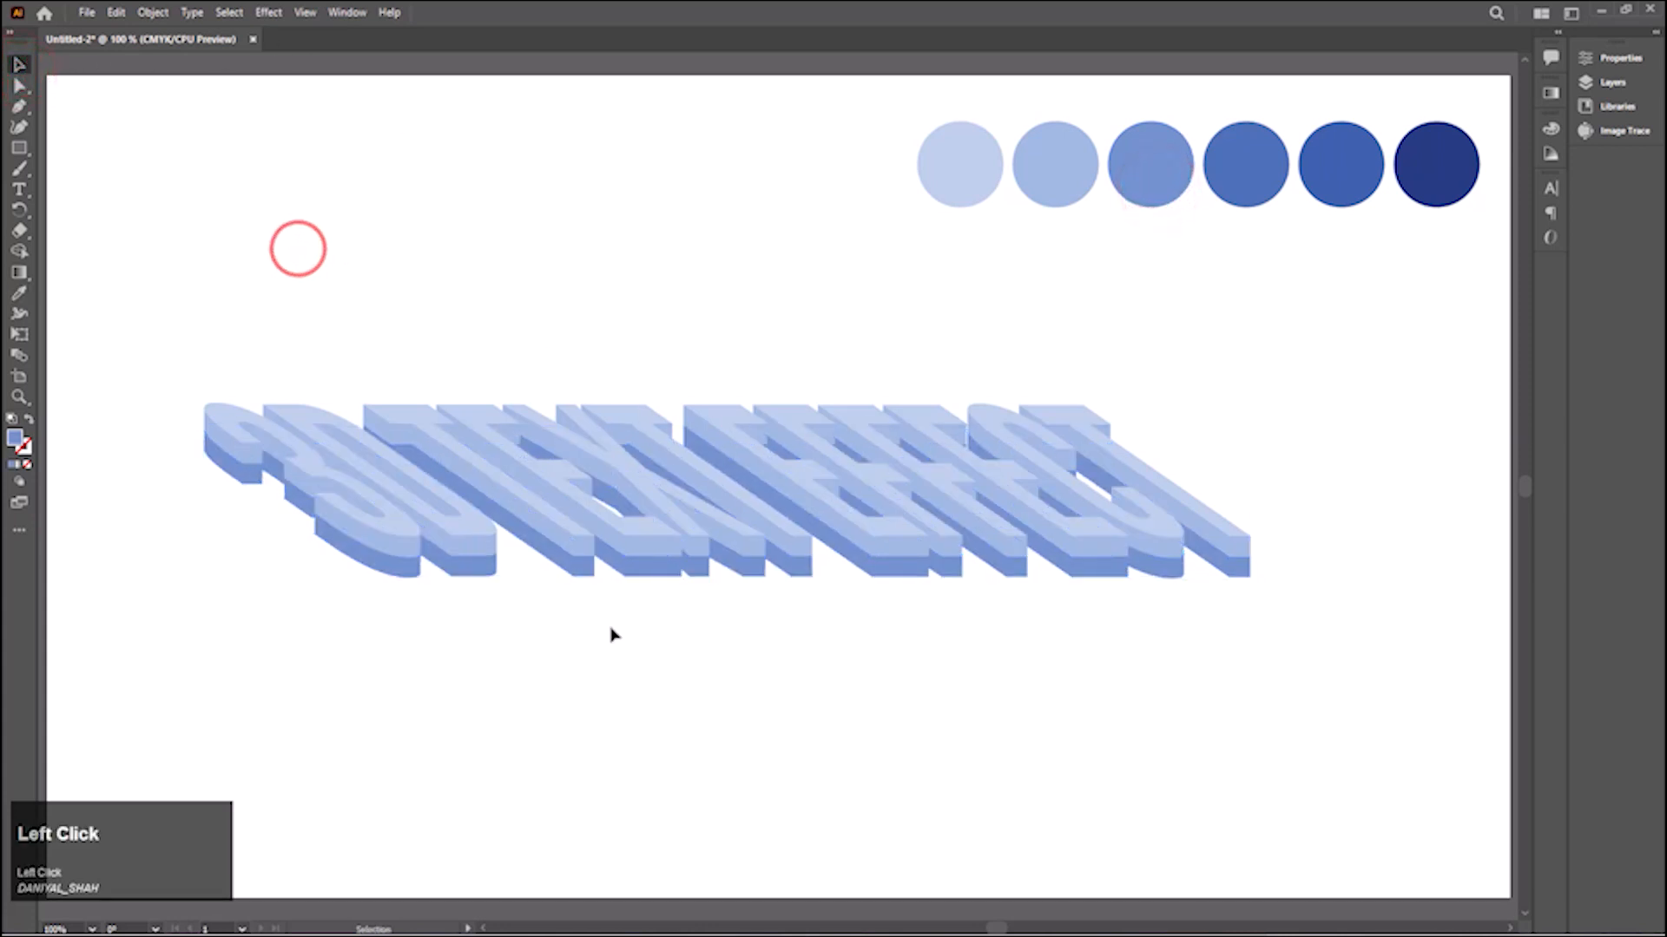
pyautogui.click(633, 570)
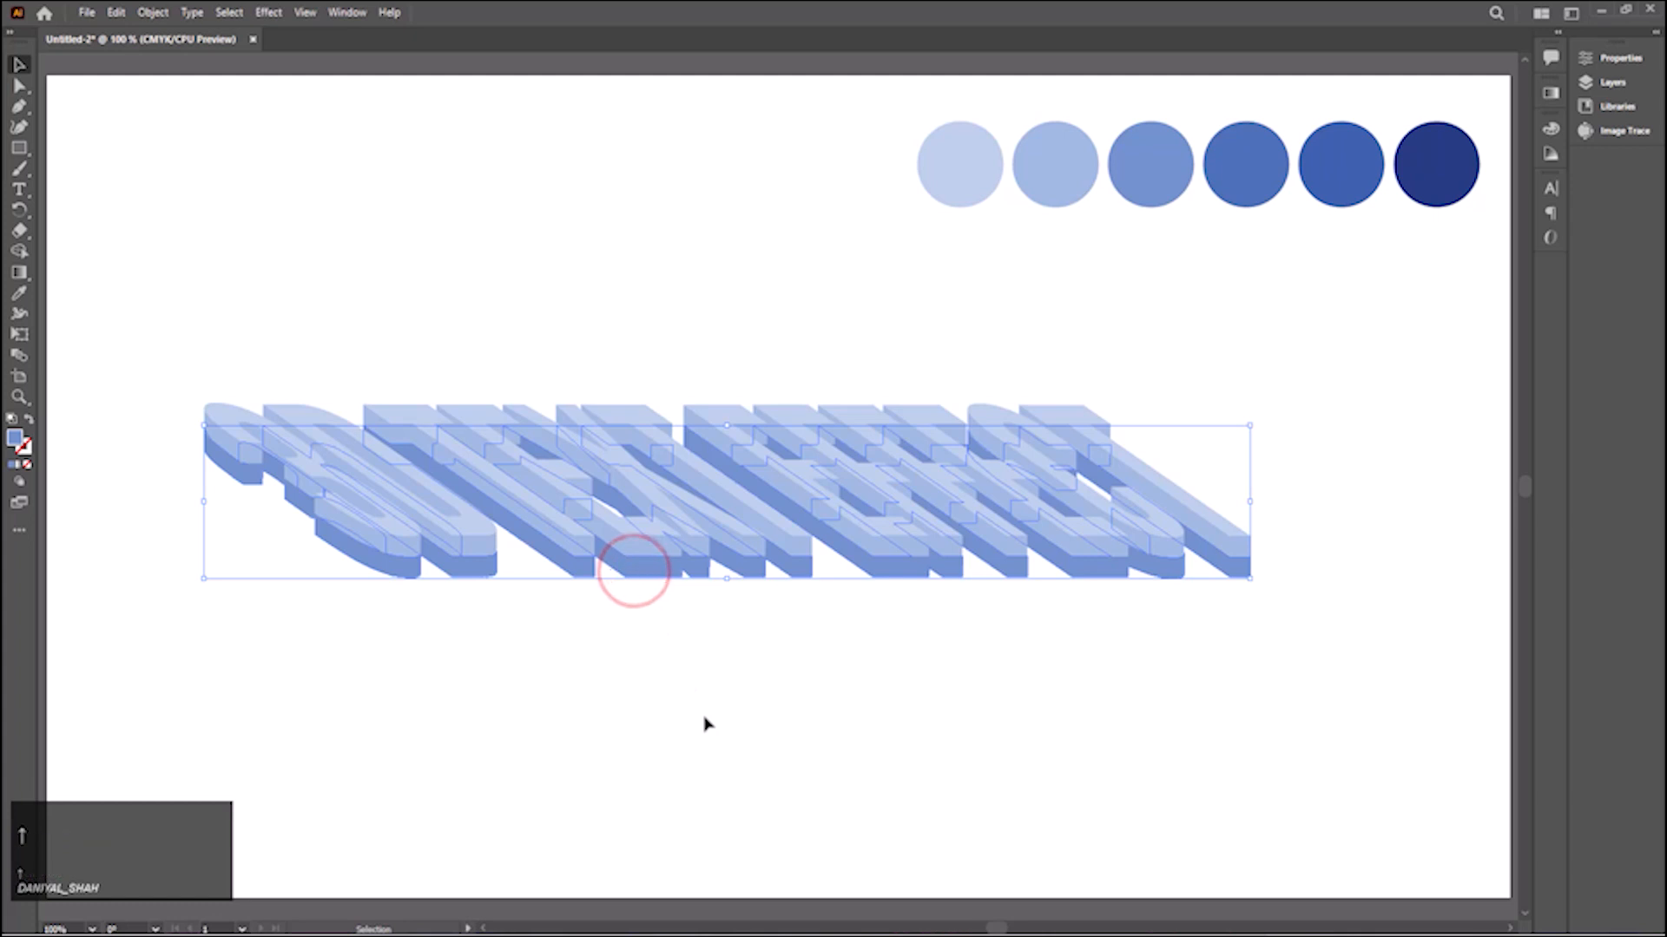
pyautogui.click(704, 717)
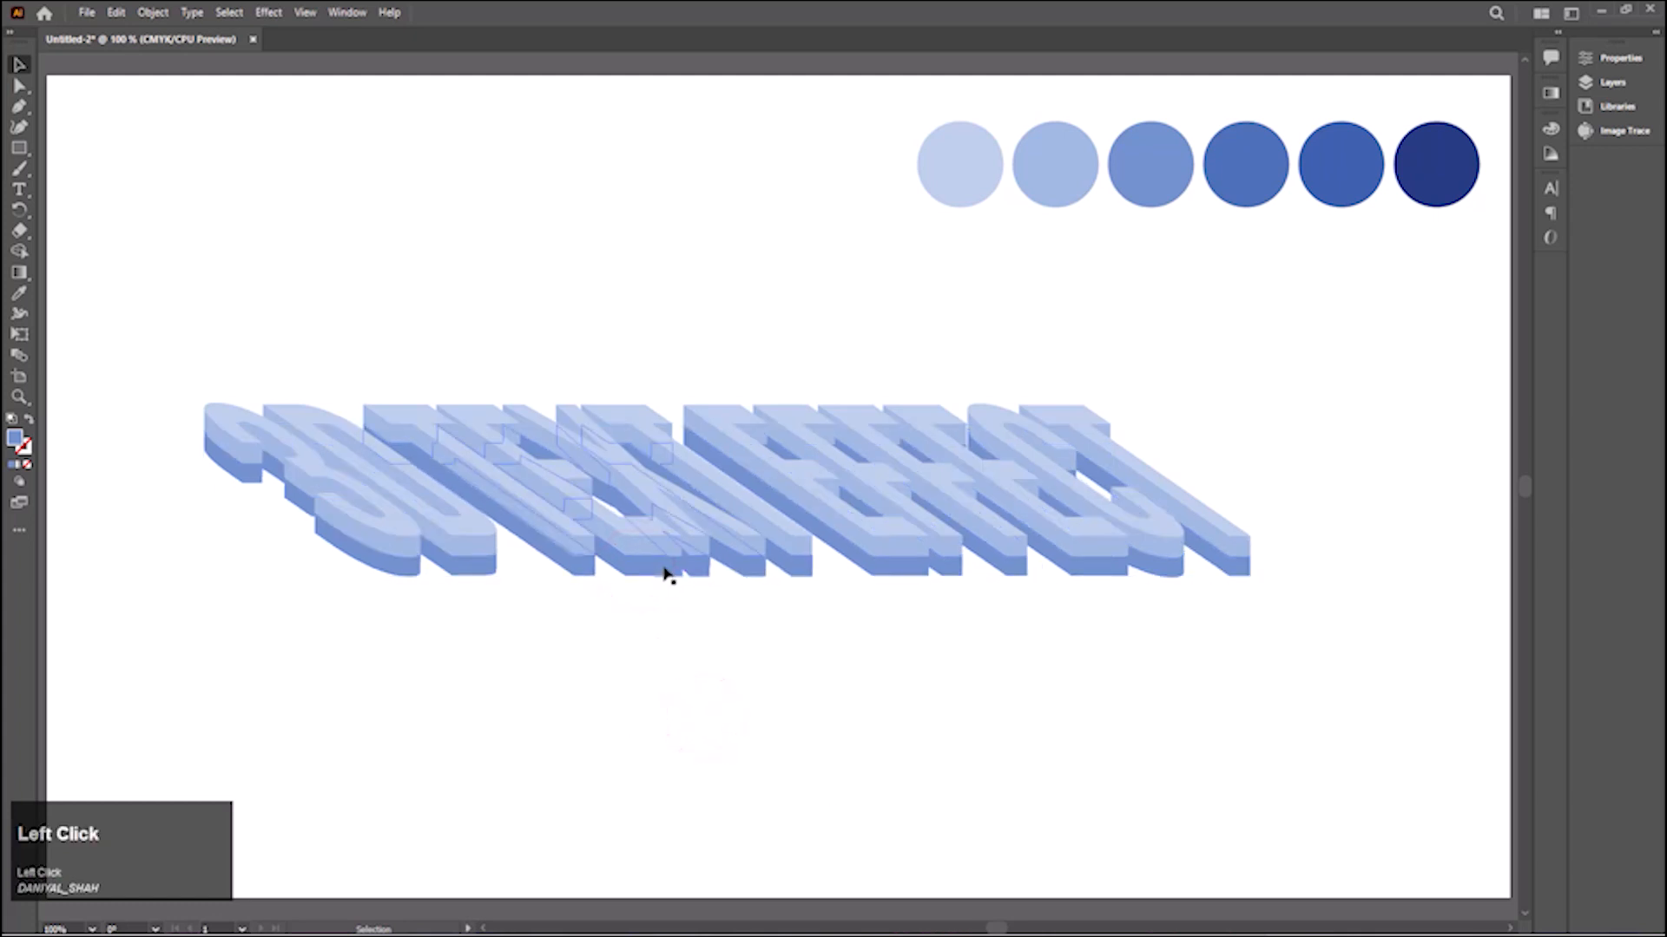
# Copy the sides filled with the third blue, paste them in back and move the pasted copy 17 pt straight down.
pyautogui.click(667, 571)
pyautogui.click(118, 12)
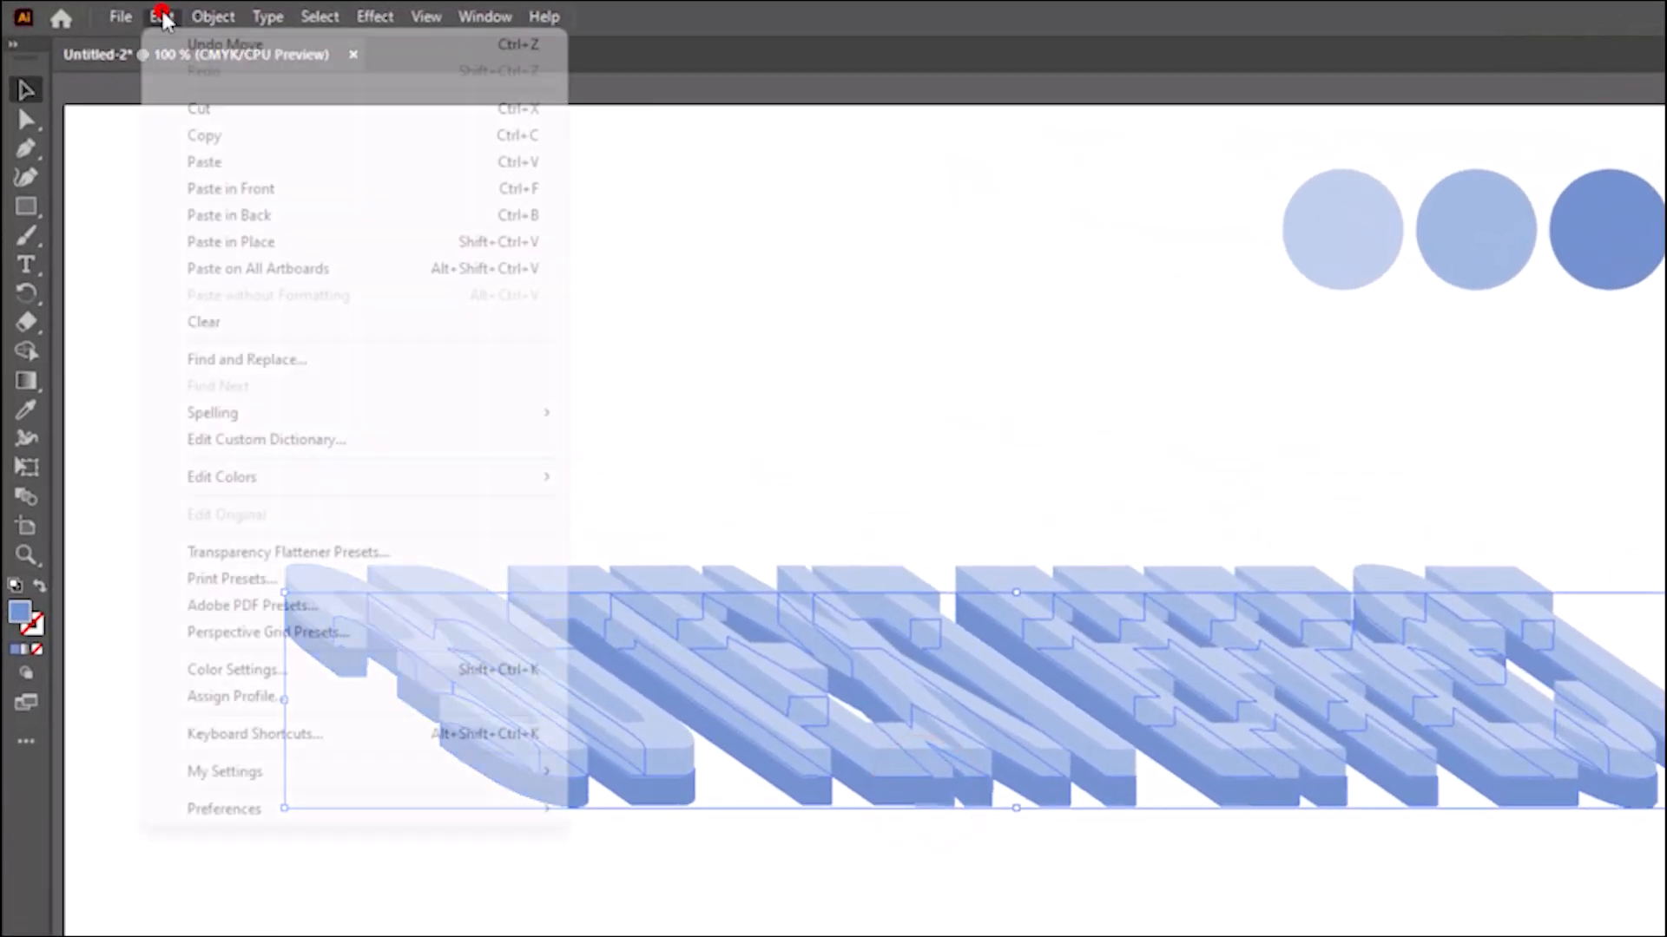
pyautogui.click(233, 136)
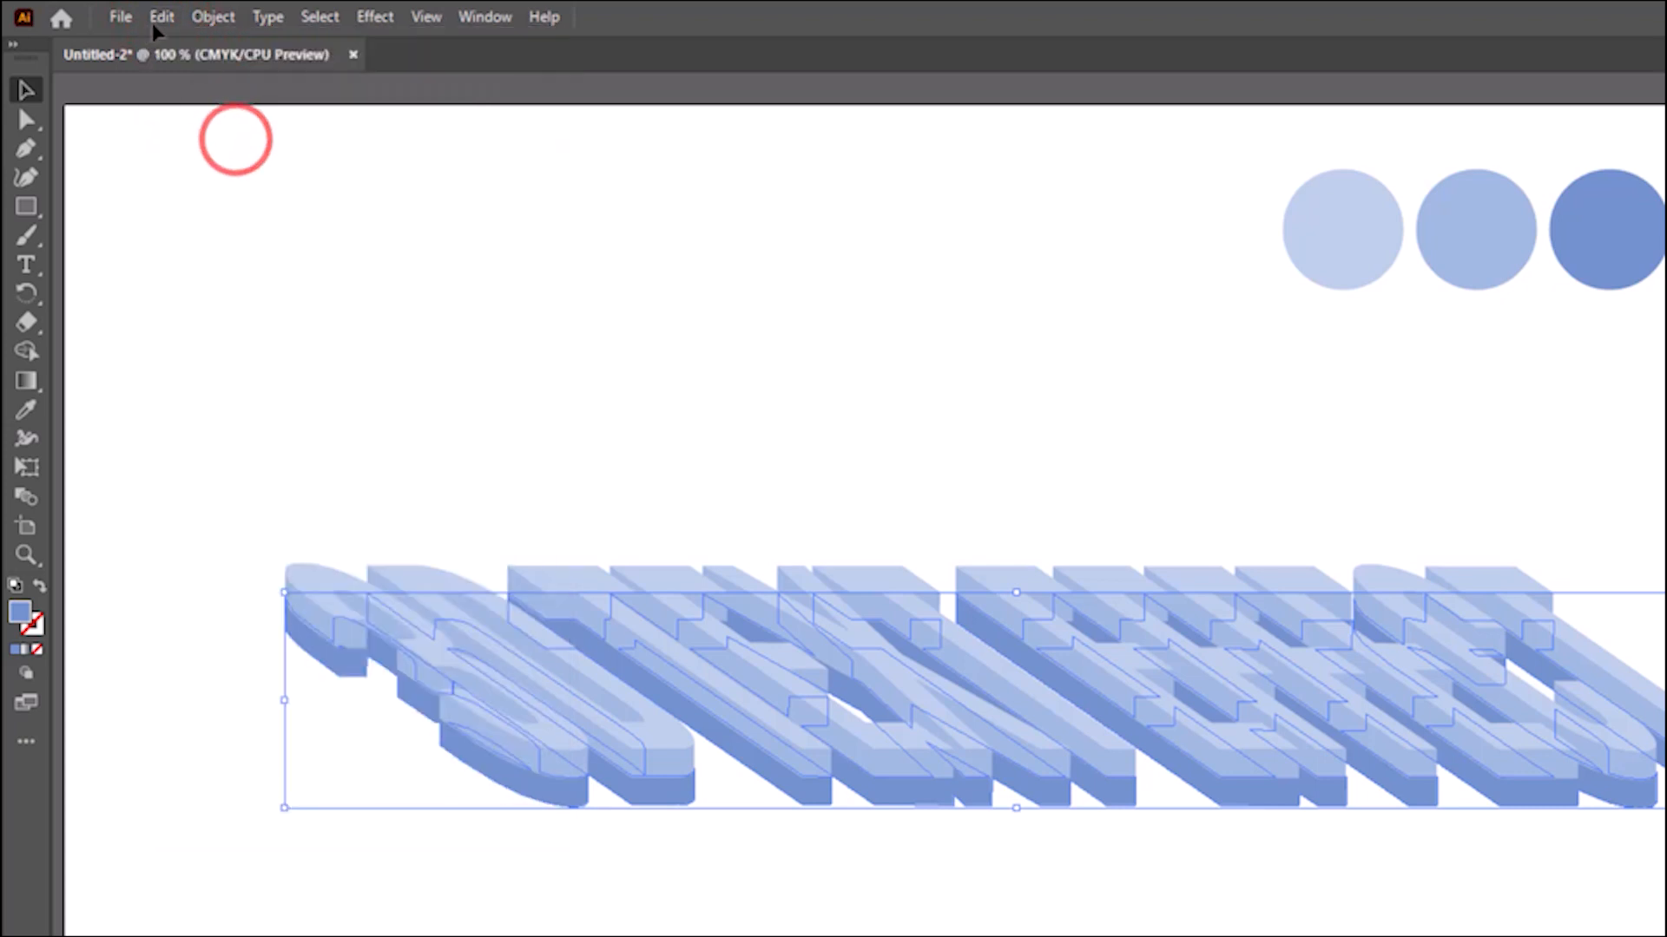
pyautogui.click(156, 20)
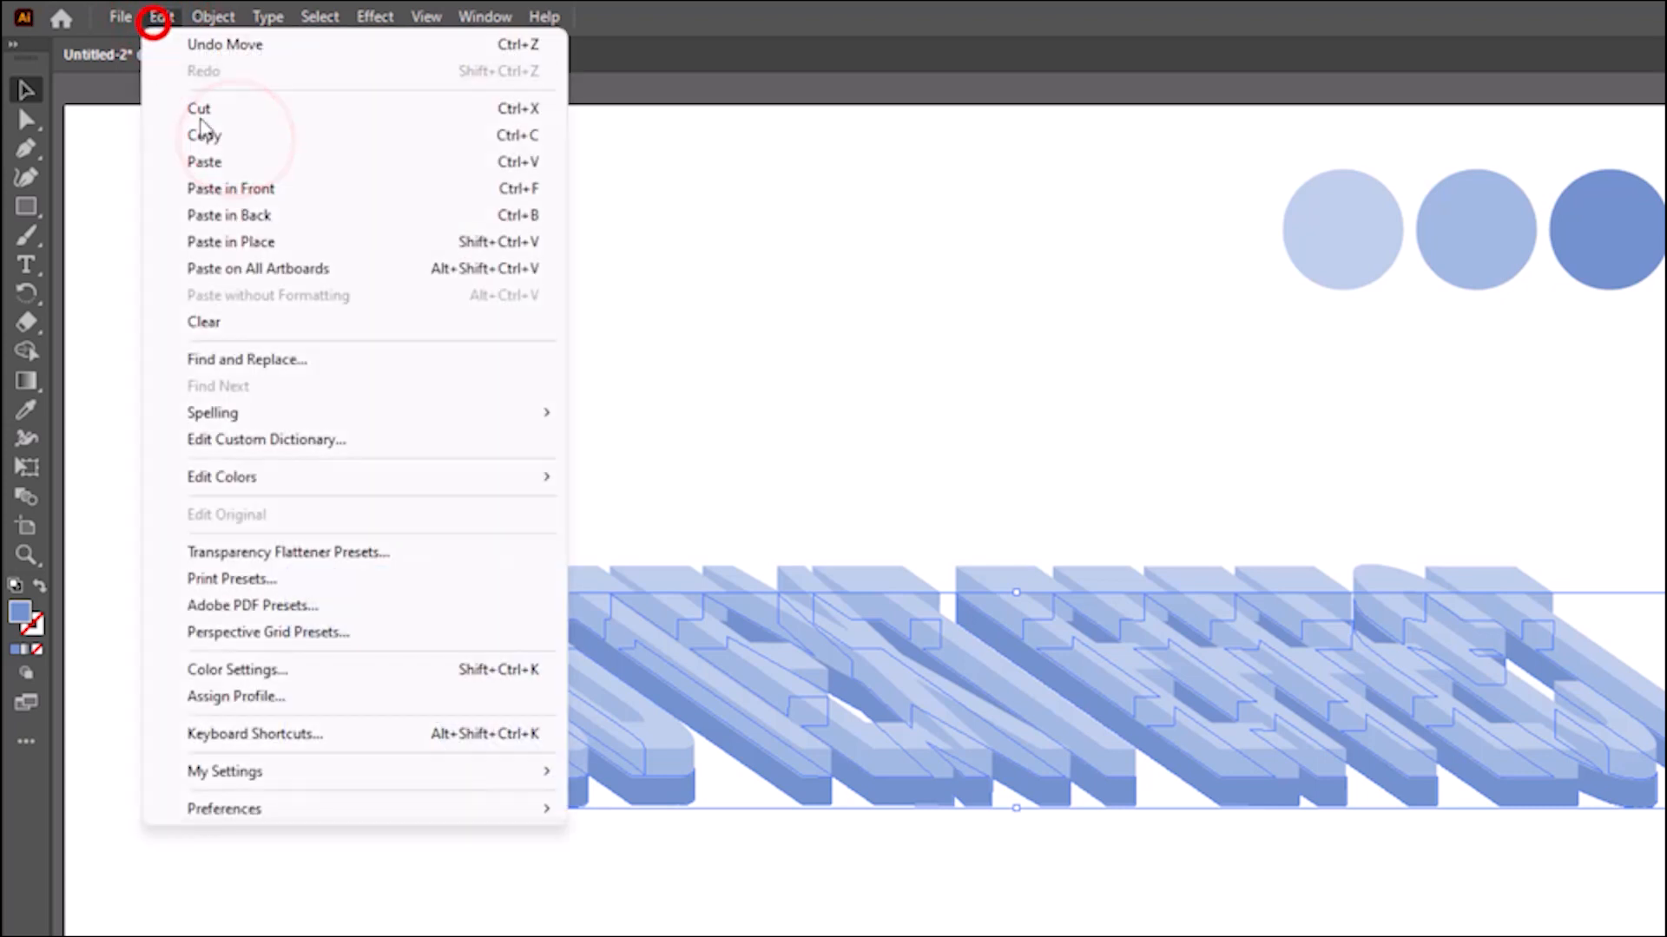
pyautogui.click(308, 224)
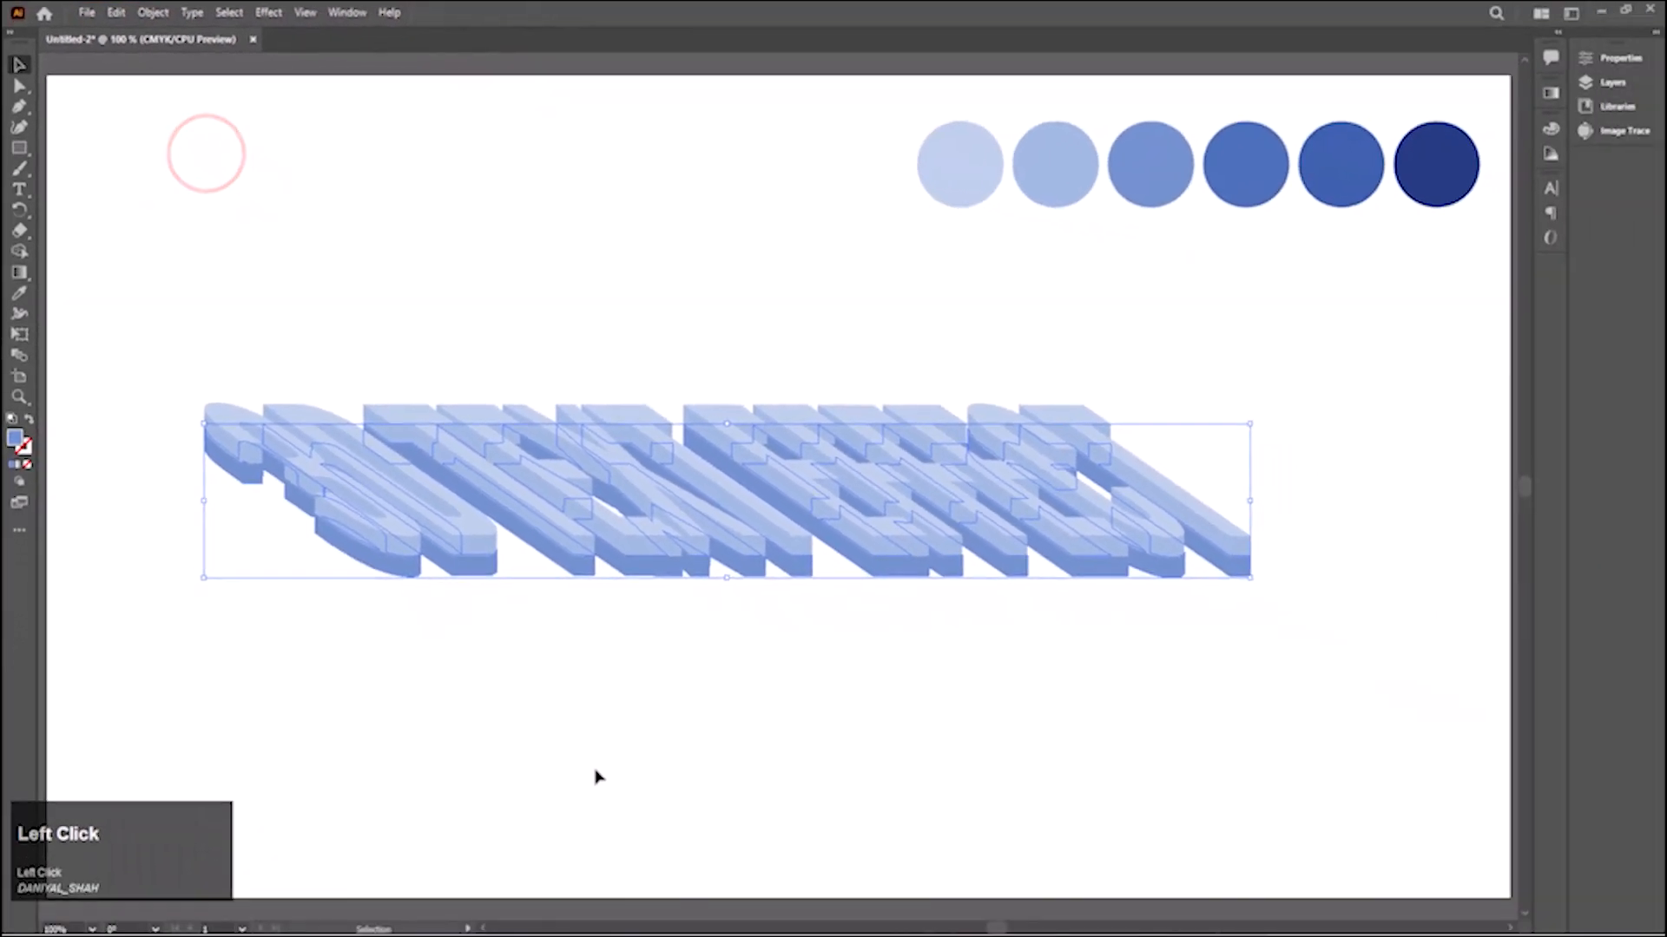
pyautogui.hotkey('shift', 'Down')
pyautogui.hotkey('shift', 'Down')
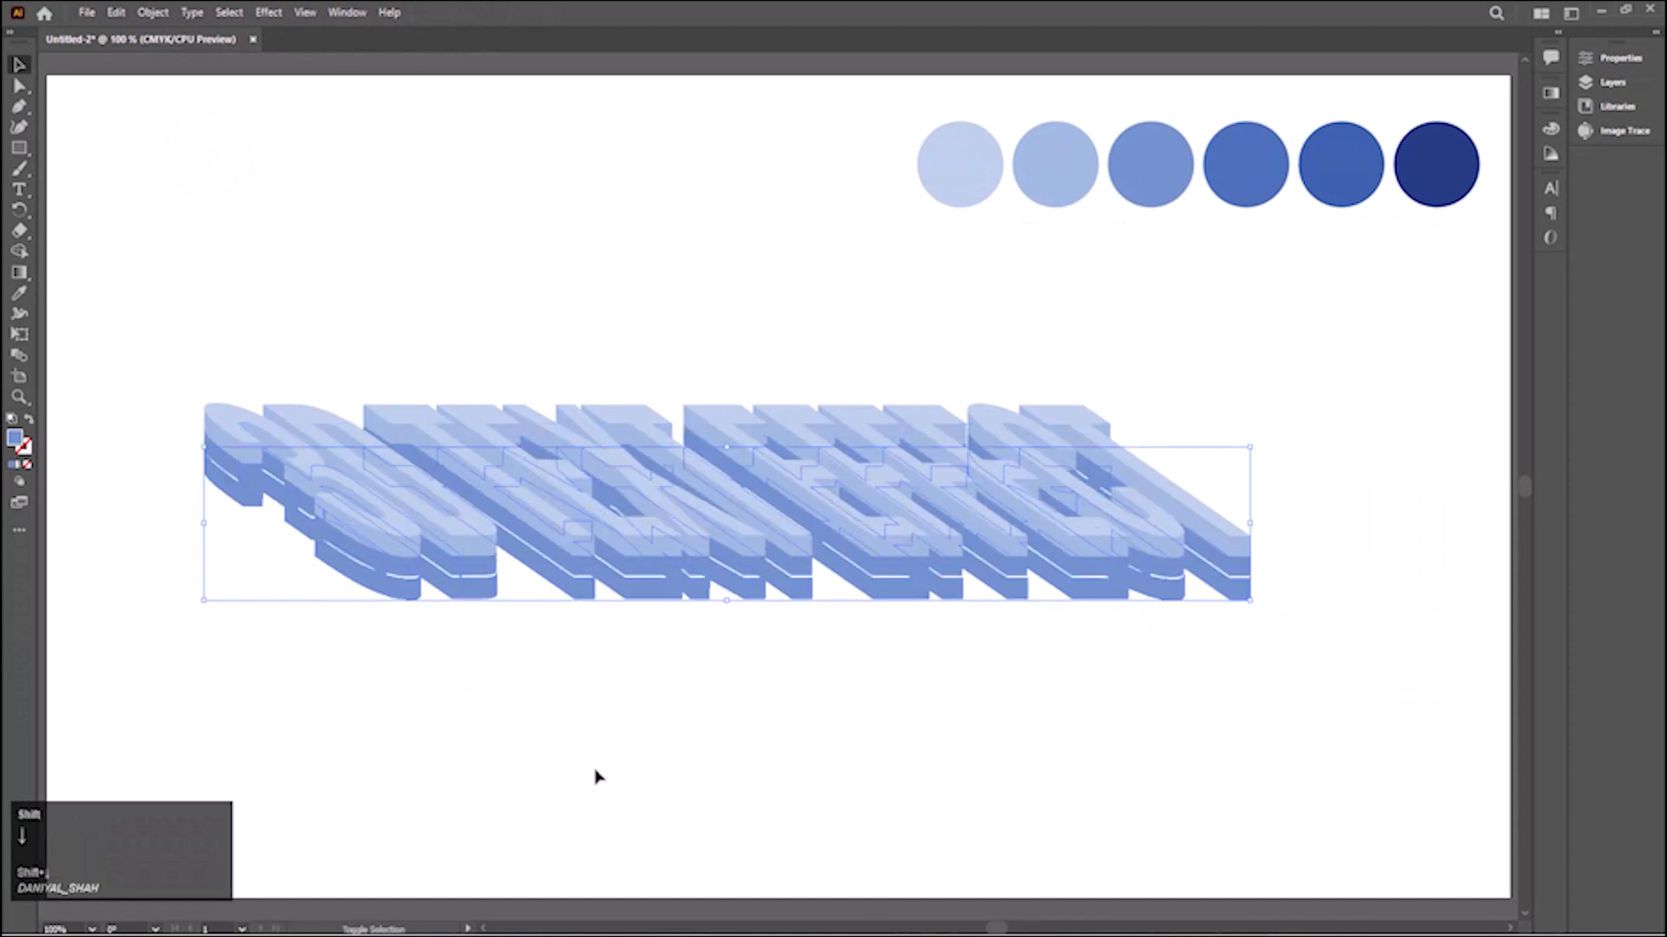
pyautogui.press('Up')
pyautogui.press('Up')
pyautogui.press('Up')
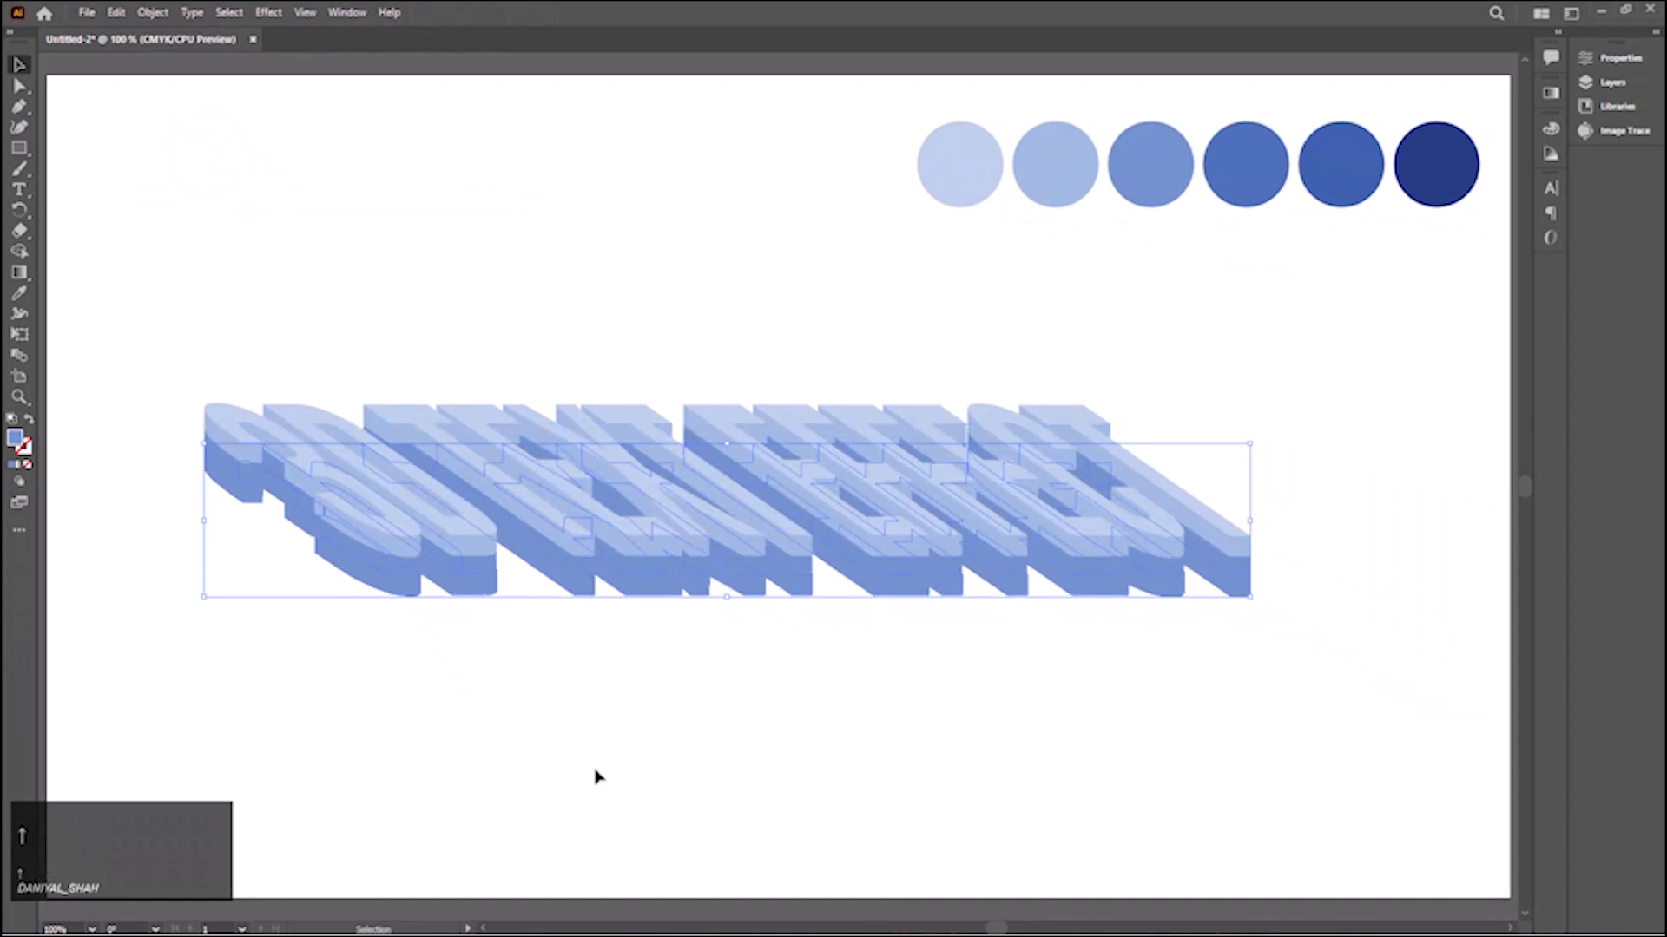
# Fill the lowest copy of the sides with the fourth blue sampled from the row of circles.
pyautogui.press('i')
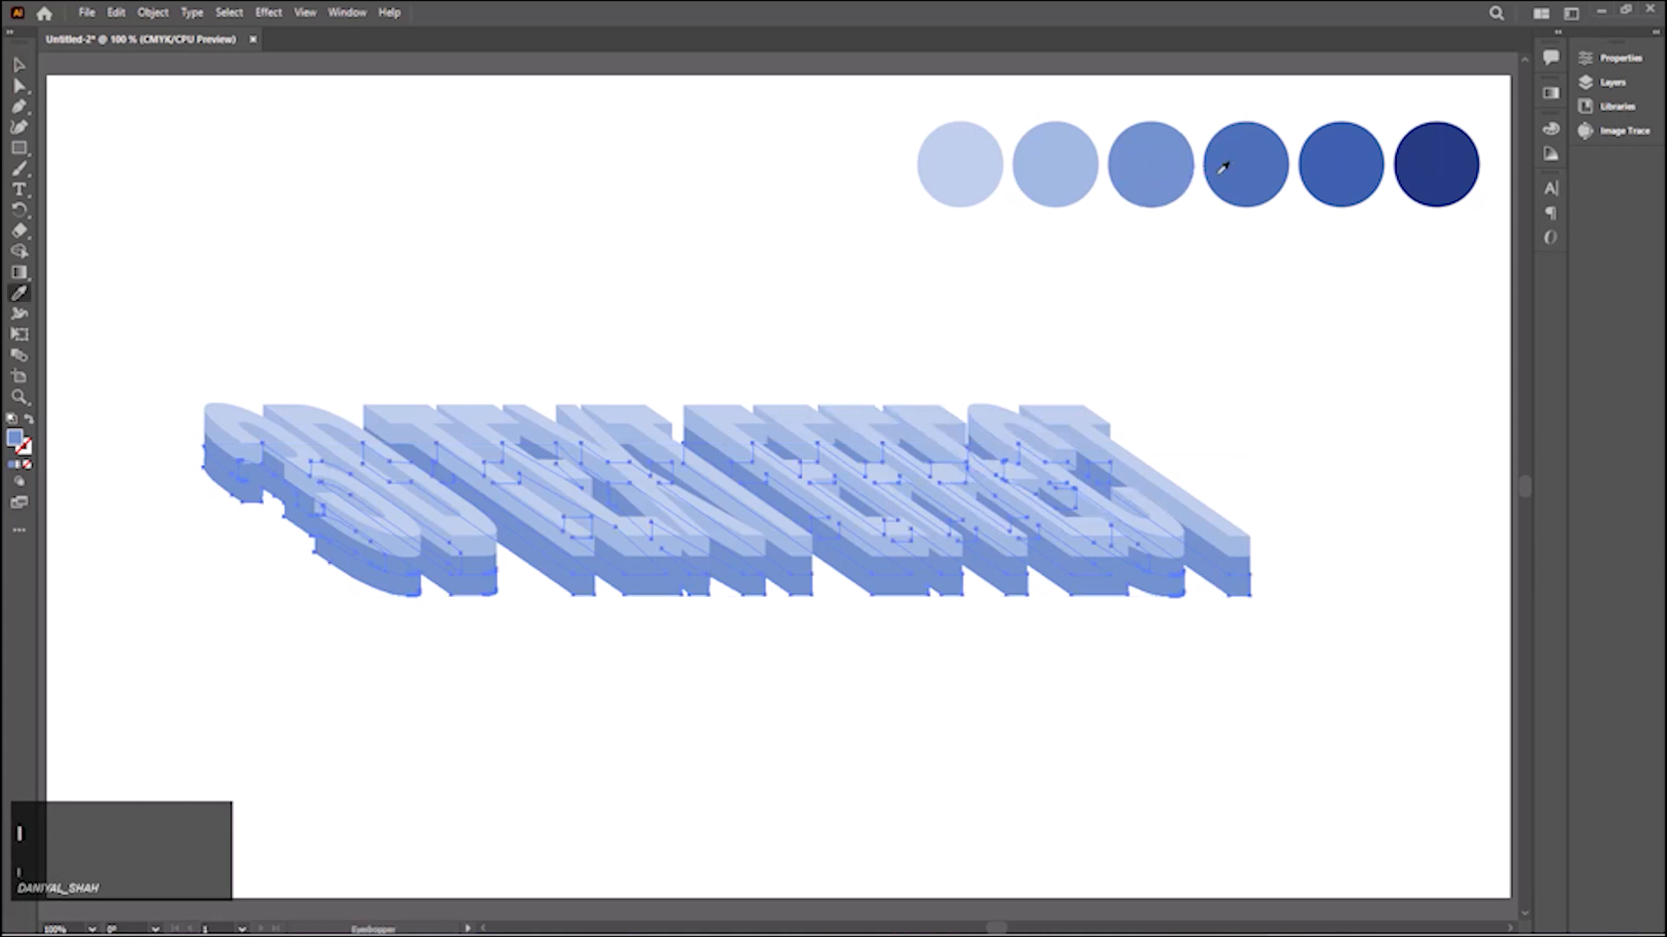
pyautogui.click(1259, 160)
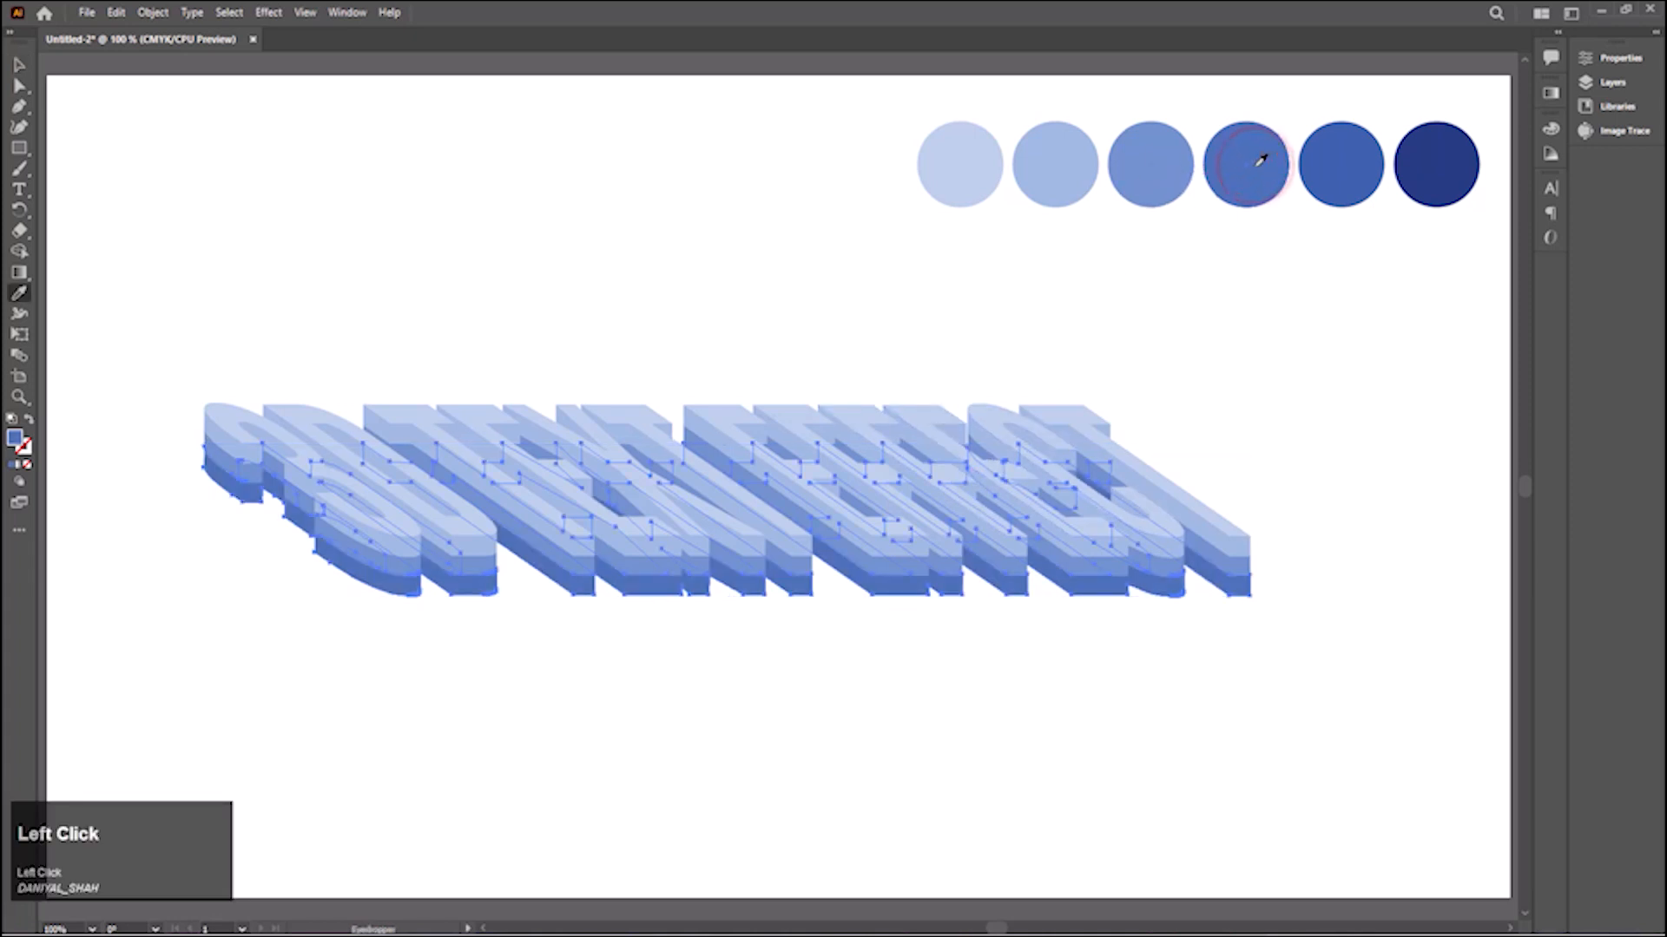
# Copy the sides filled with the fourth blue, paste them in back and move the pasted copy straight down.
pyautogui.click(115, 12)
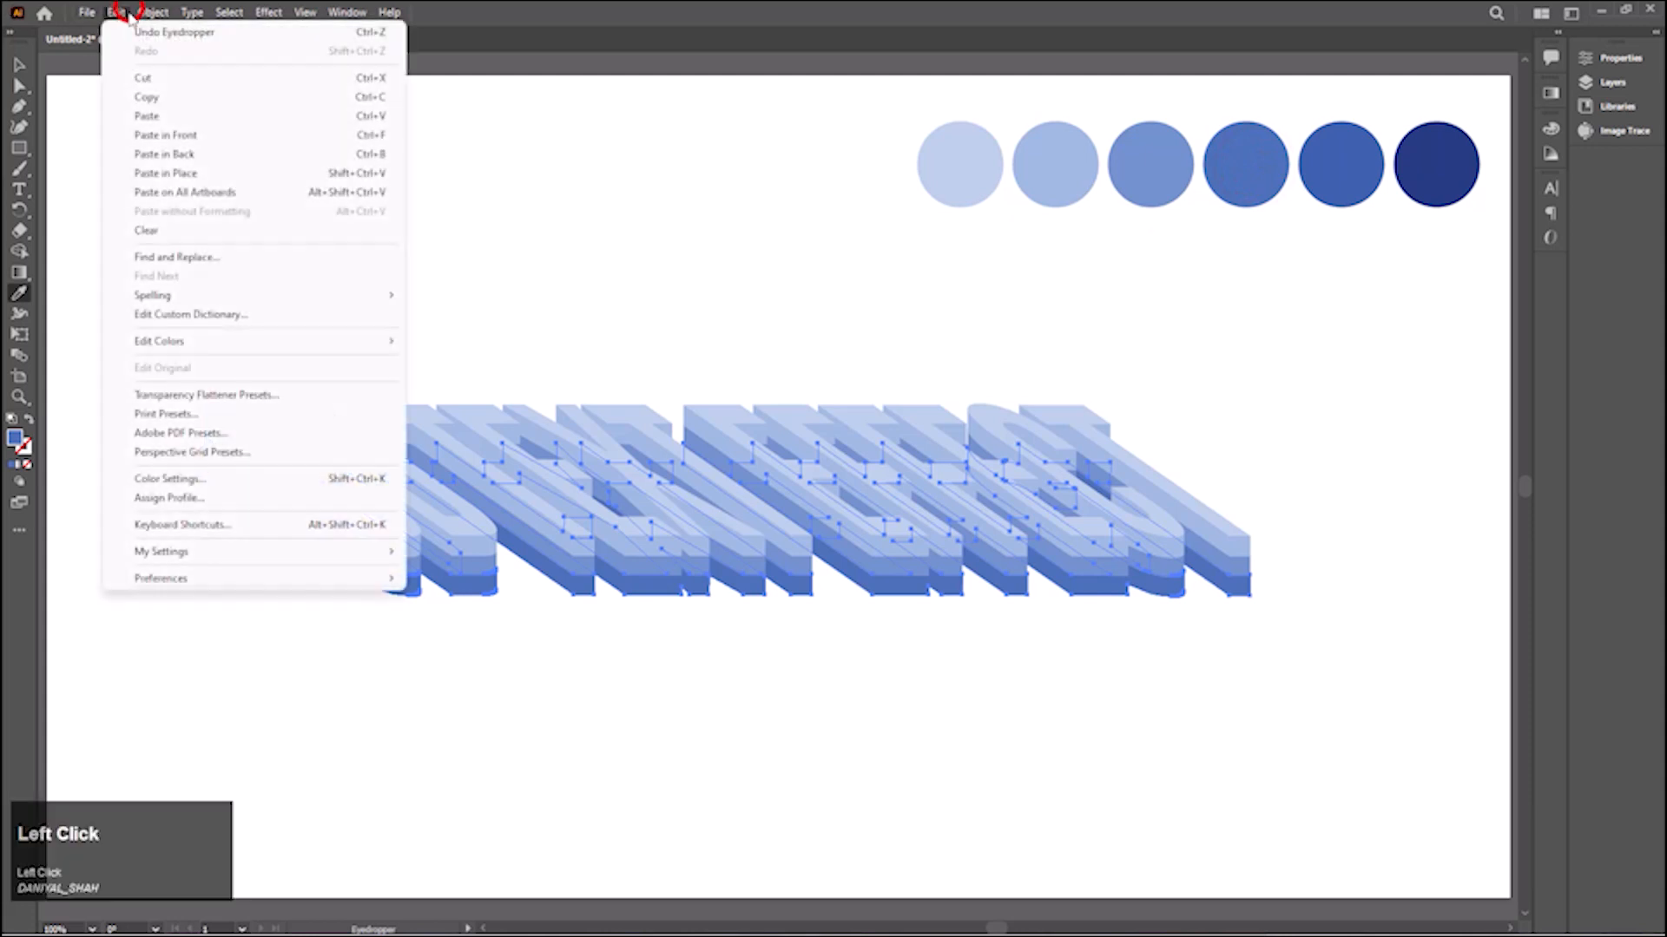
pyautogui.click(163, 99)
pyautogui.click(115, 12)
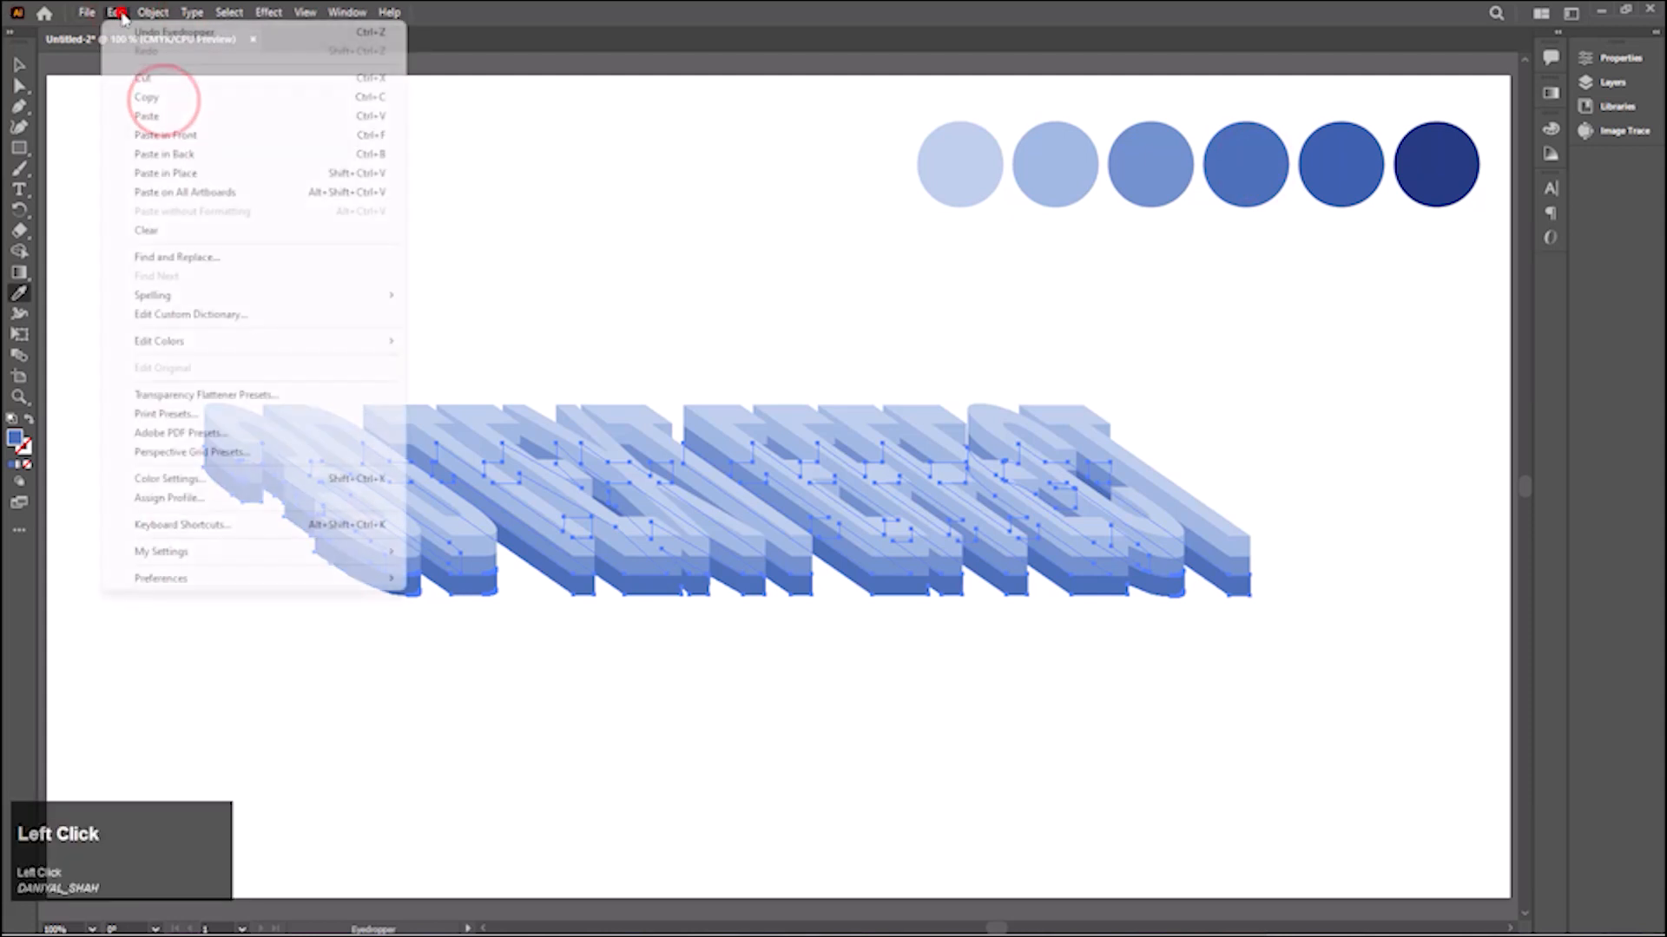
pyautogui.click(163, 154)
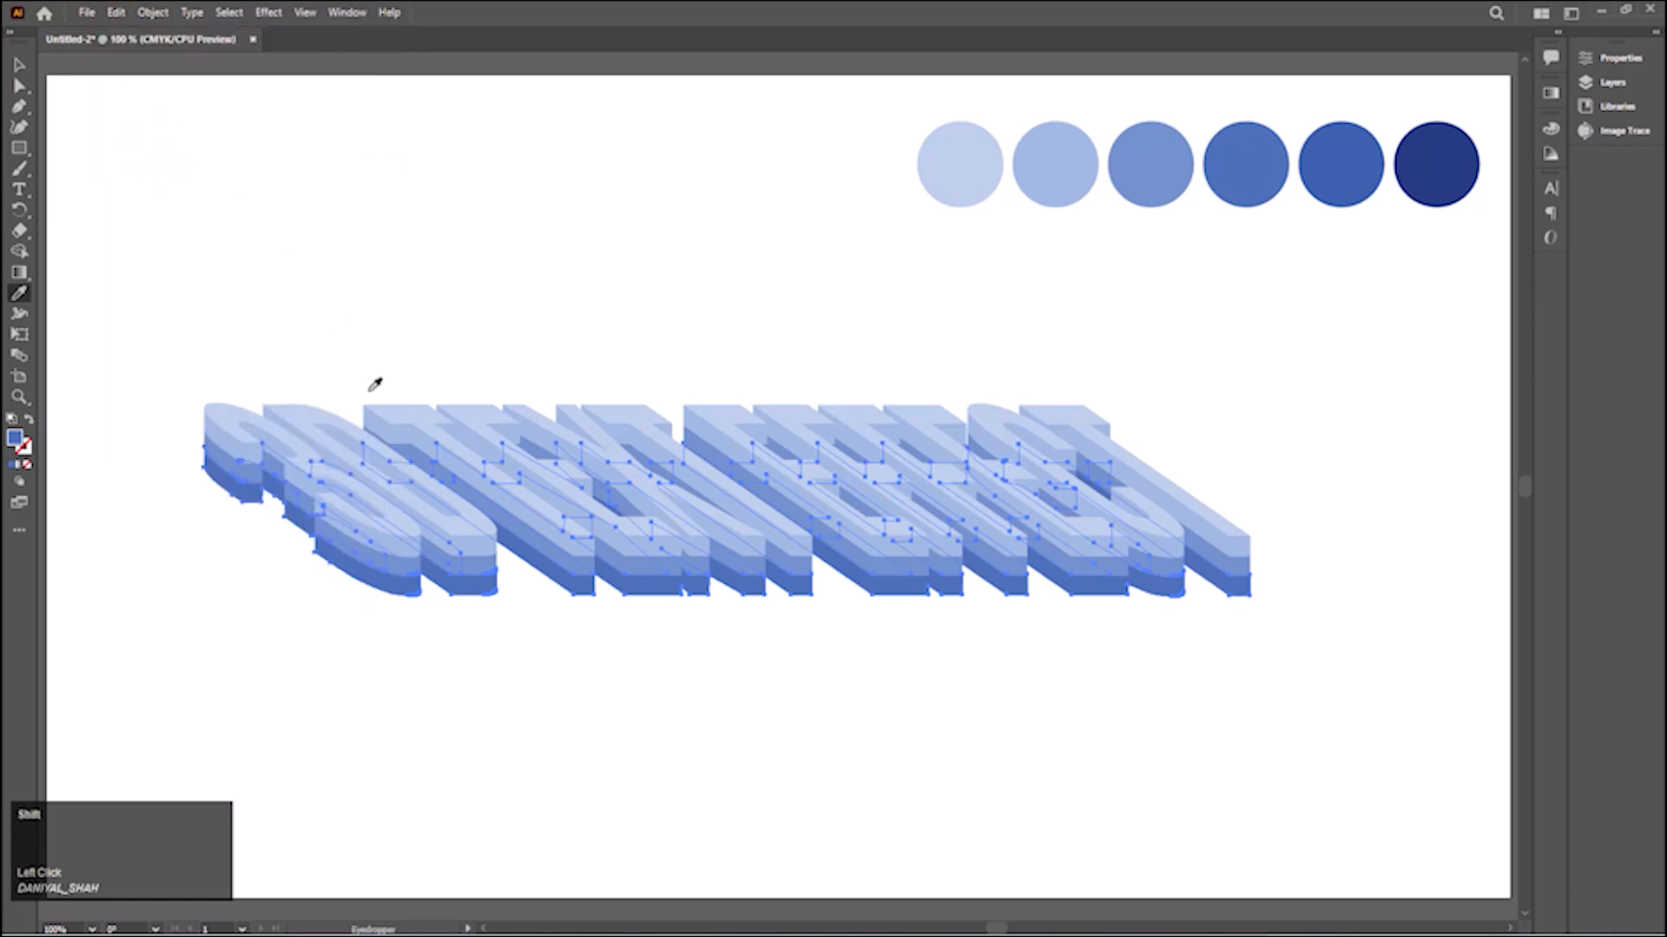
pyautogui.hotkey('shift', 'Down')
pyautogui.press('Up')
pyautogui.press('Up')
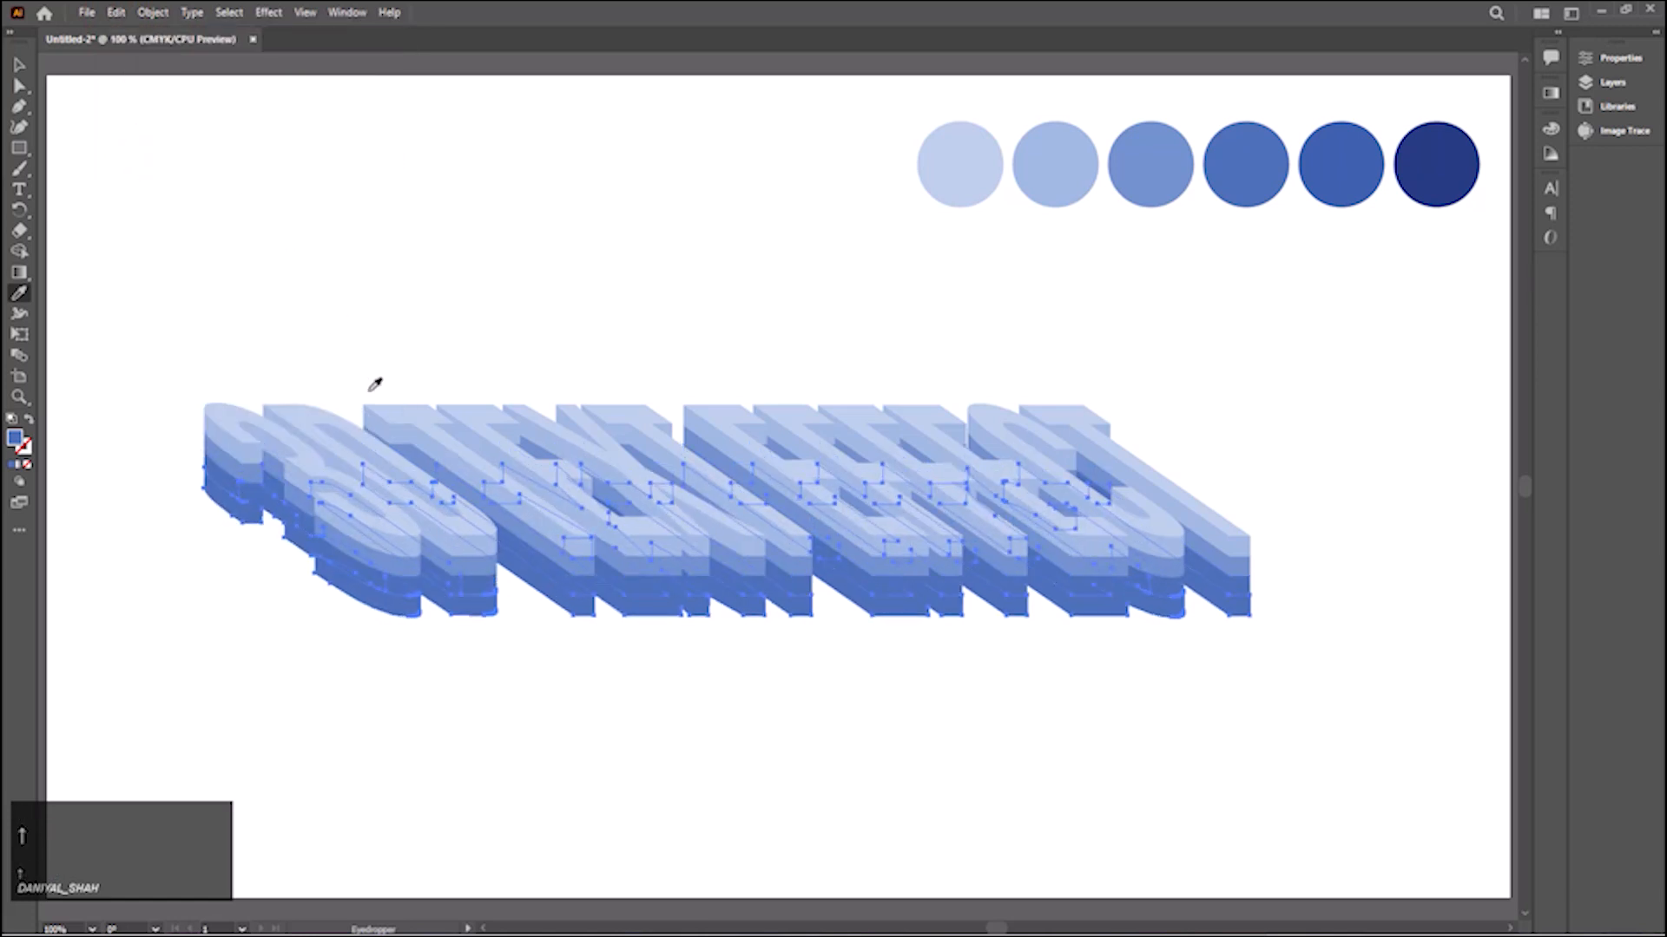
# Fill the lowest copy of the sides with the fifth blue sampled from the row of circles and deselect it.
pyautogui.press('i')
pyautogui.click(1380, 154)
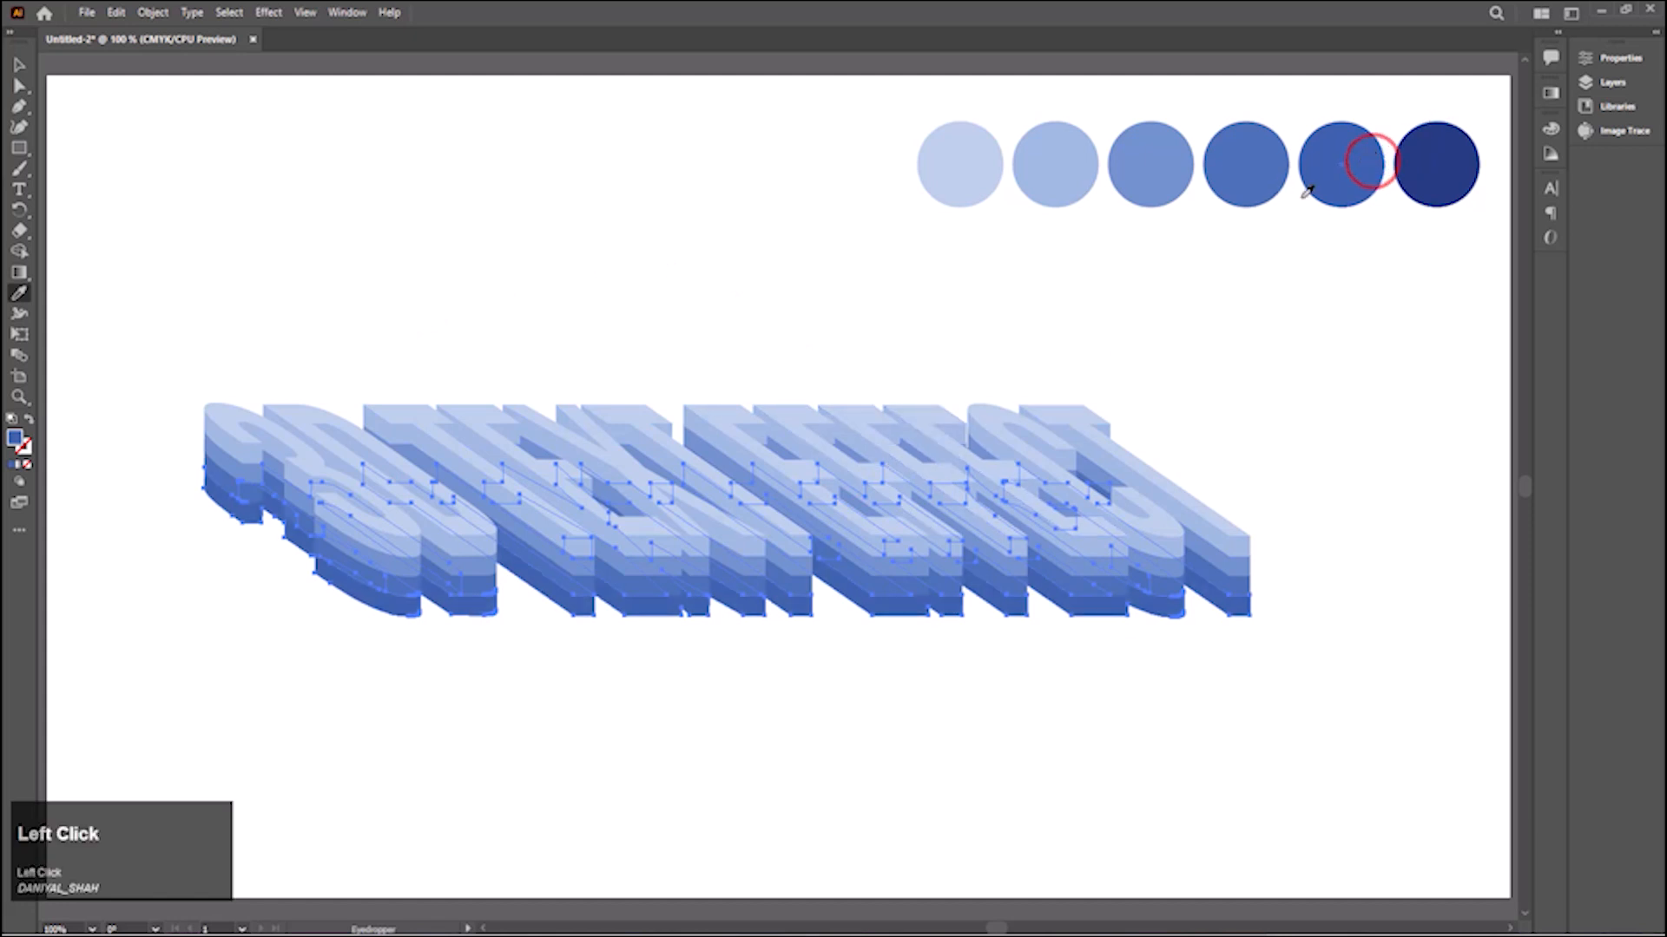
pyautogui.click(19, 62)
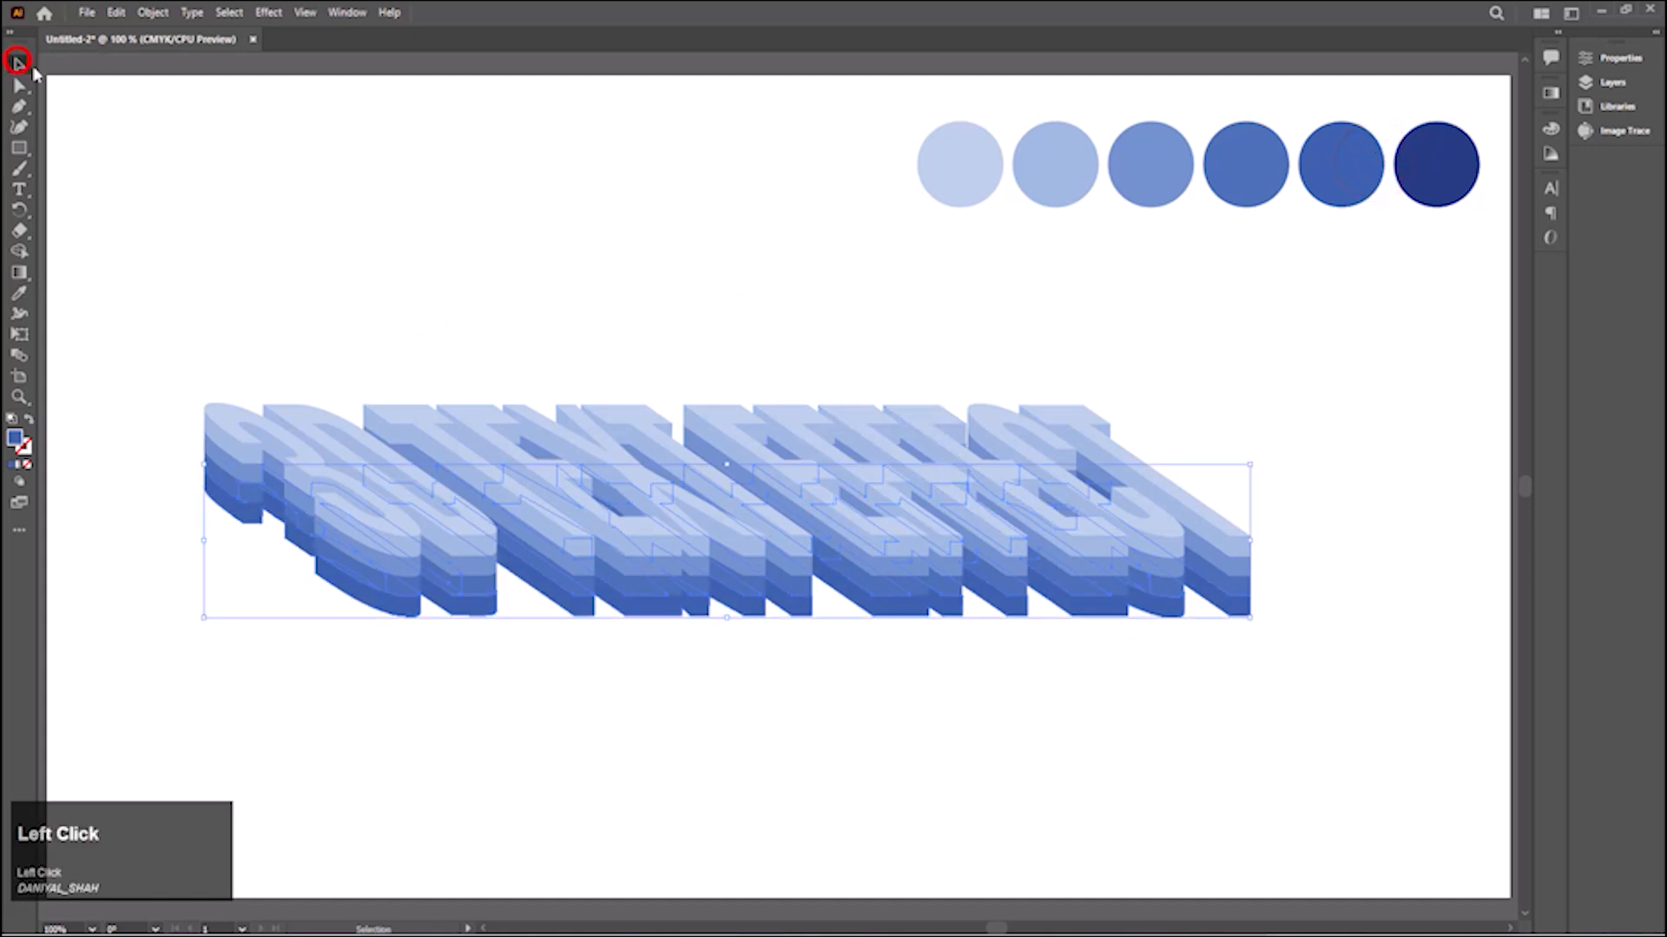
pyautogui.click(314, 207)
pyautogui.moveTo(85, 360); pyautogui.dragTo(513, 257)
pyautogui.click(677, 617)
pyautogui.click(647, 737)
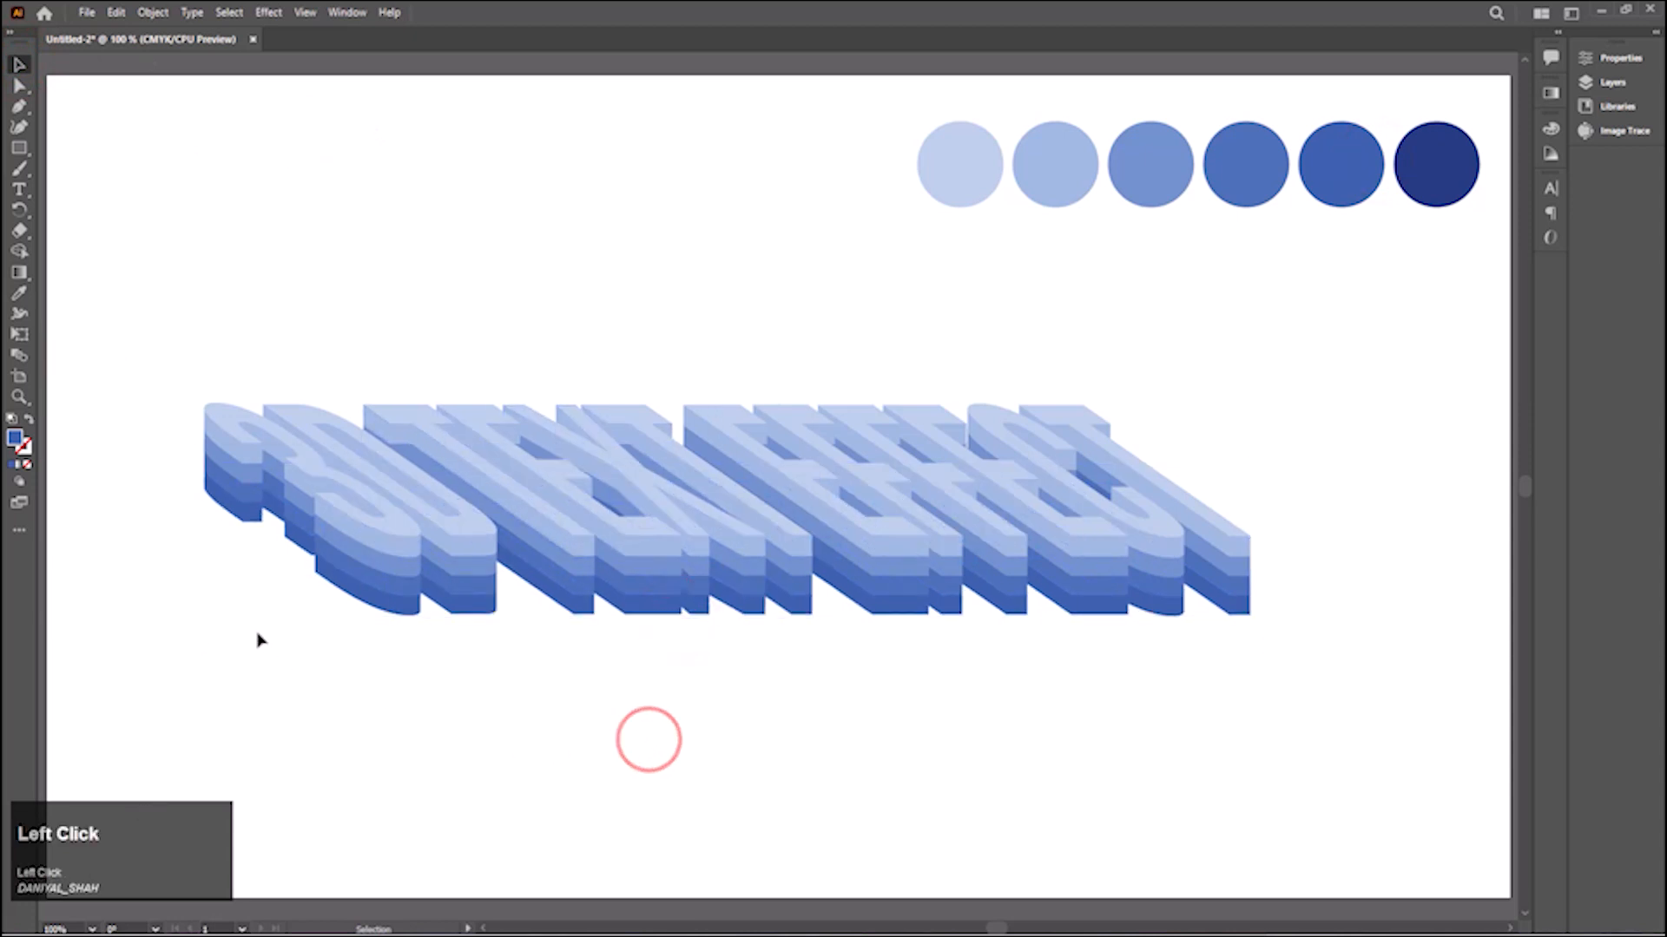
# Select the text face together with all its stacked side layers, group them and deselect the group.
pyautogui.moveTo(109, 320); pyautogui.dragTo(1336, 705)
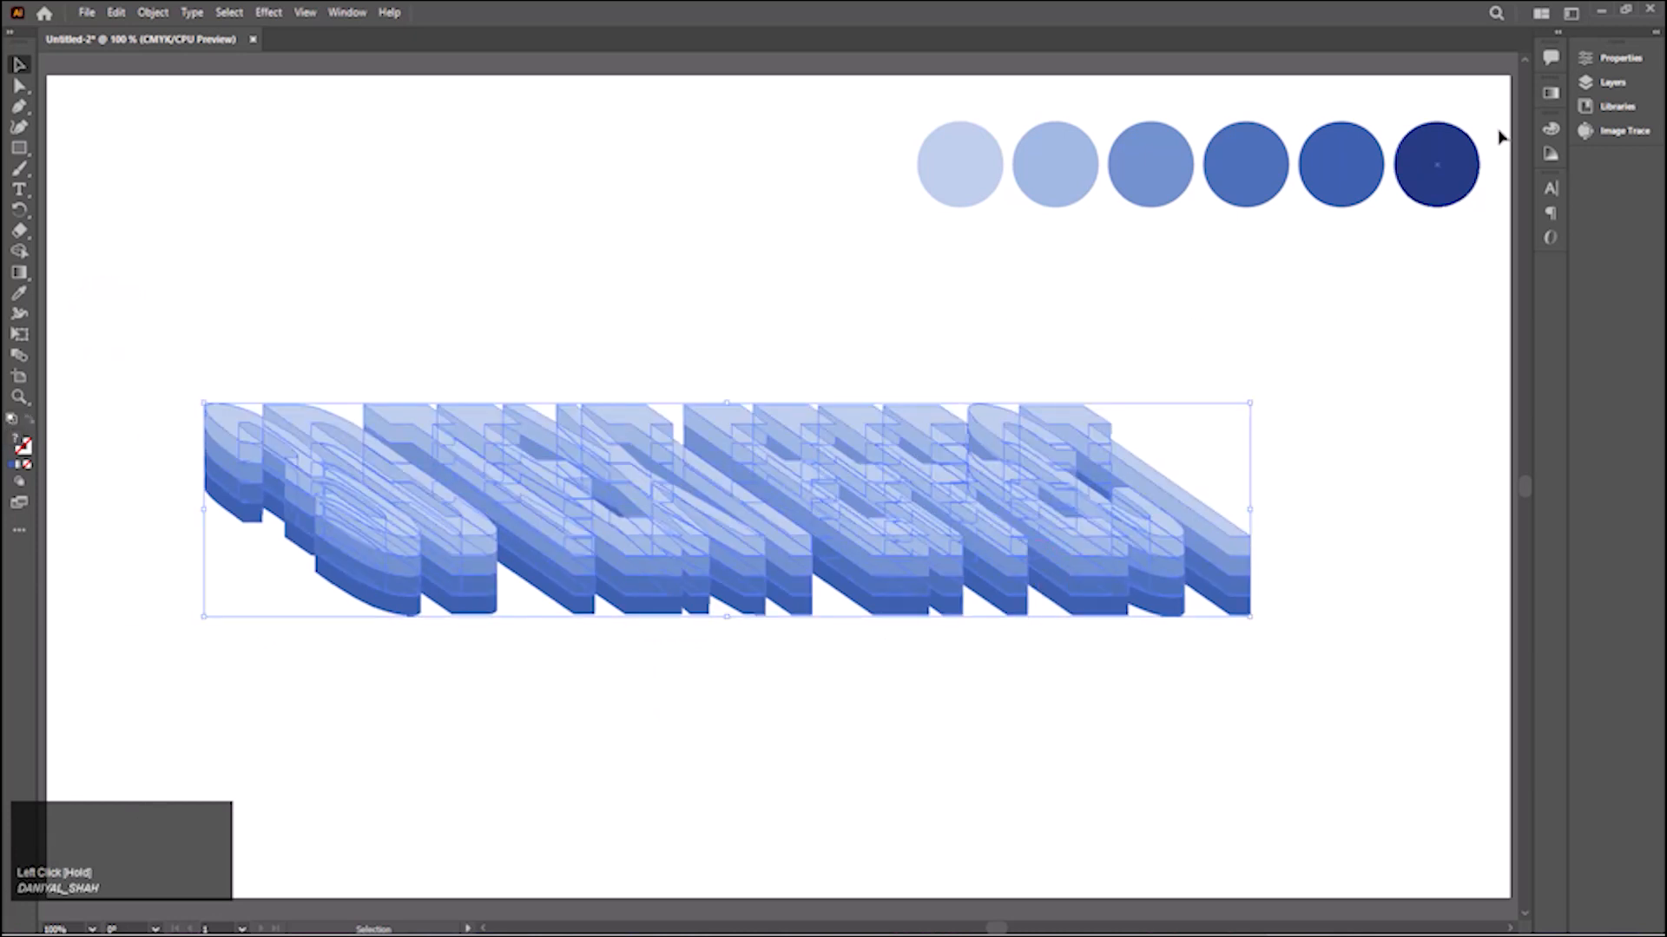
pyautogui.click(1595, 61)
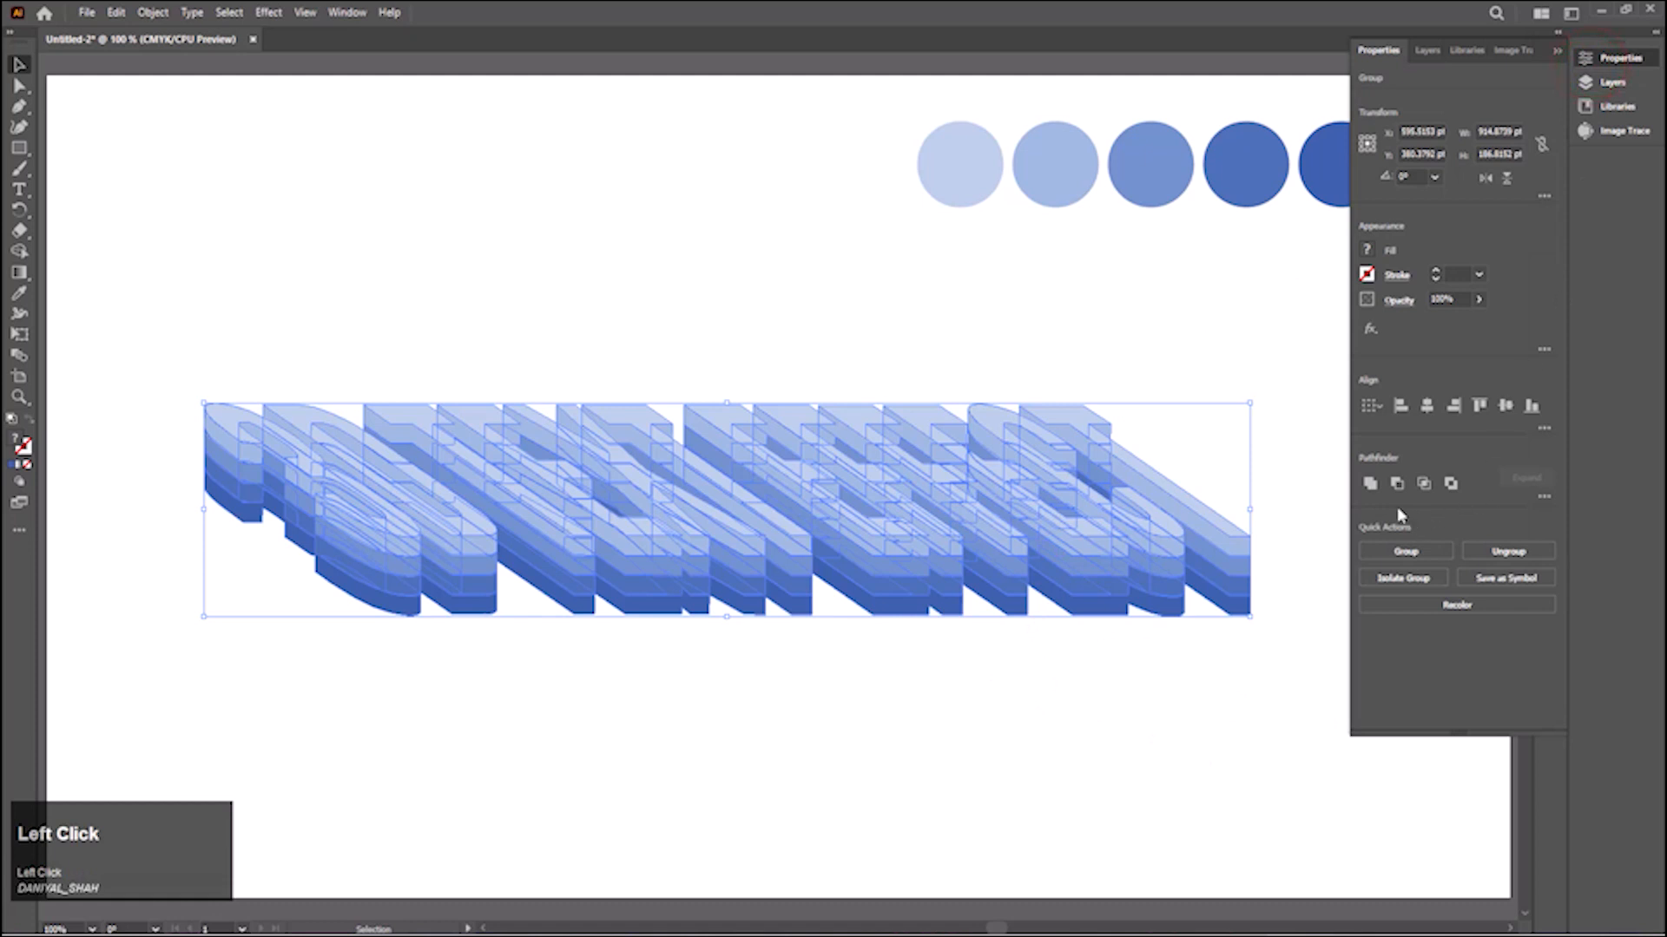
pyautogui.click(1407, 553)
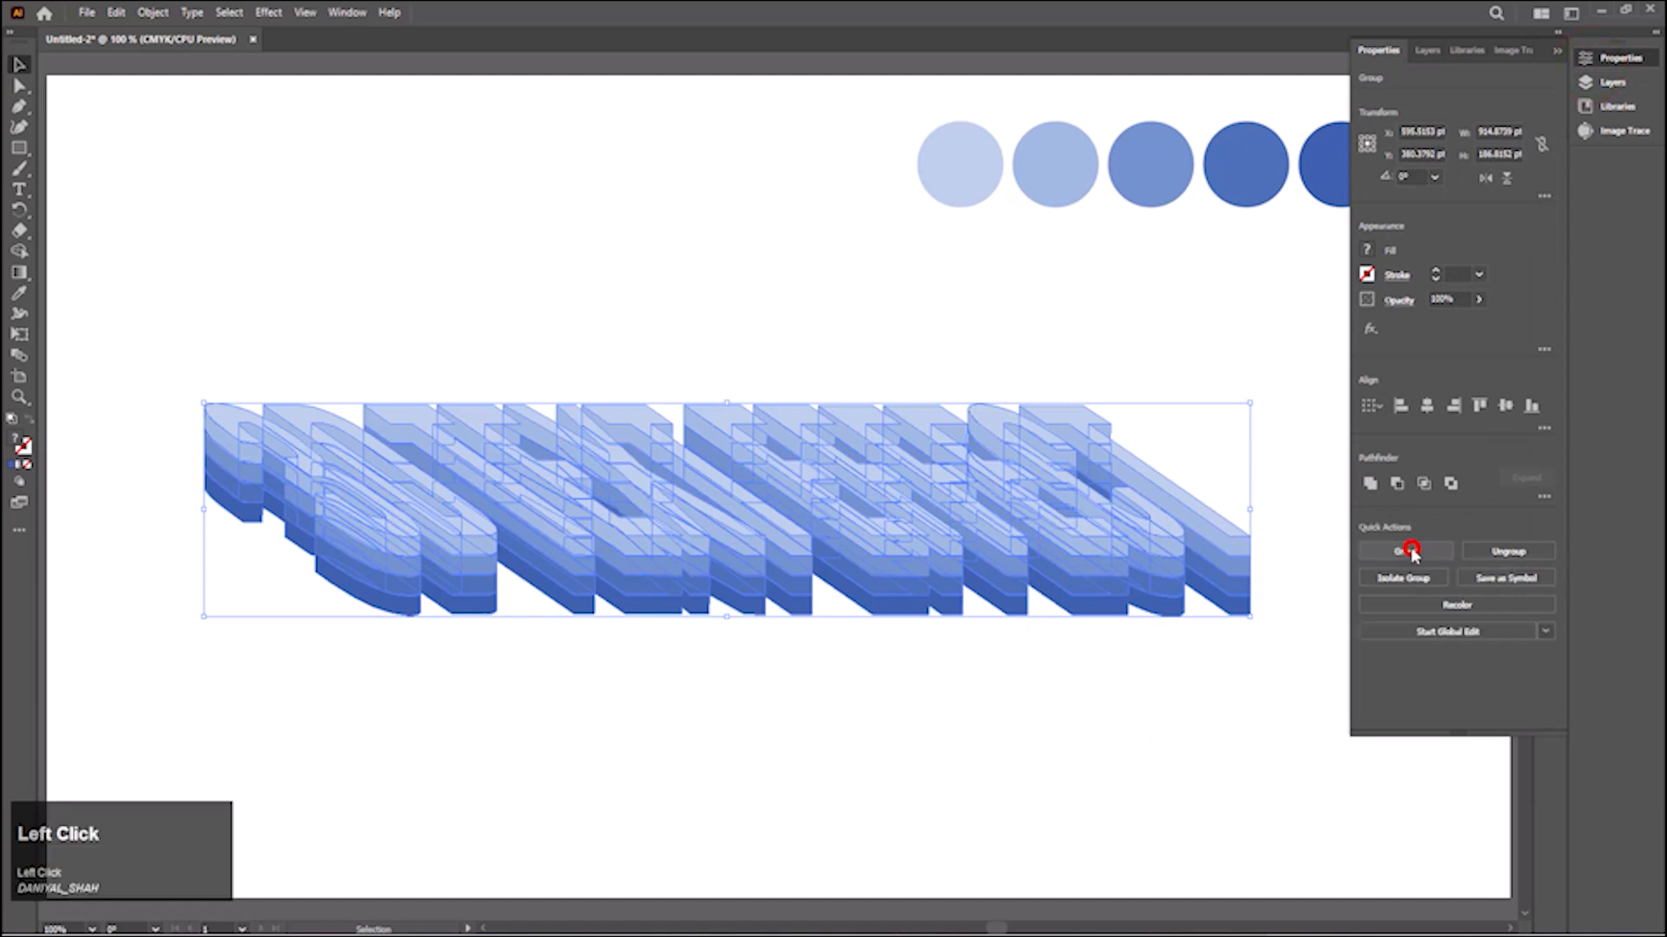
pyautogui.click(1271, 639)
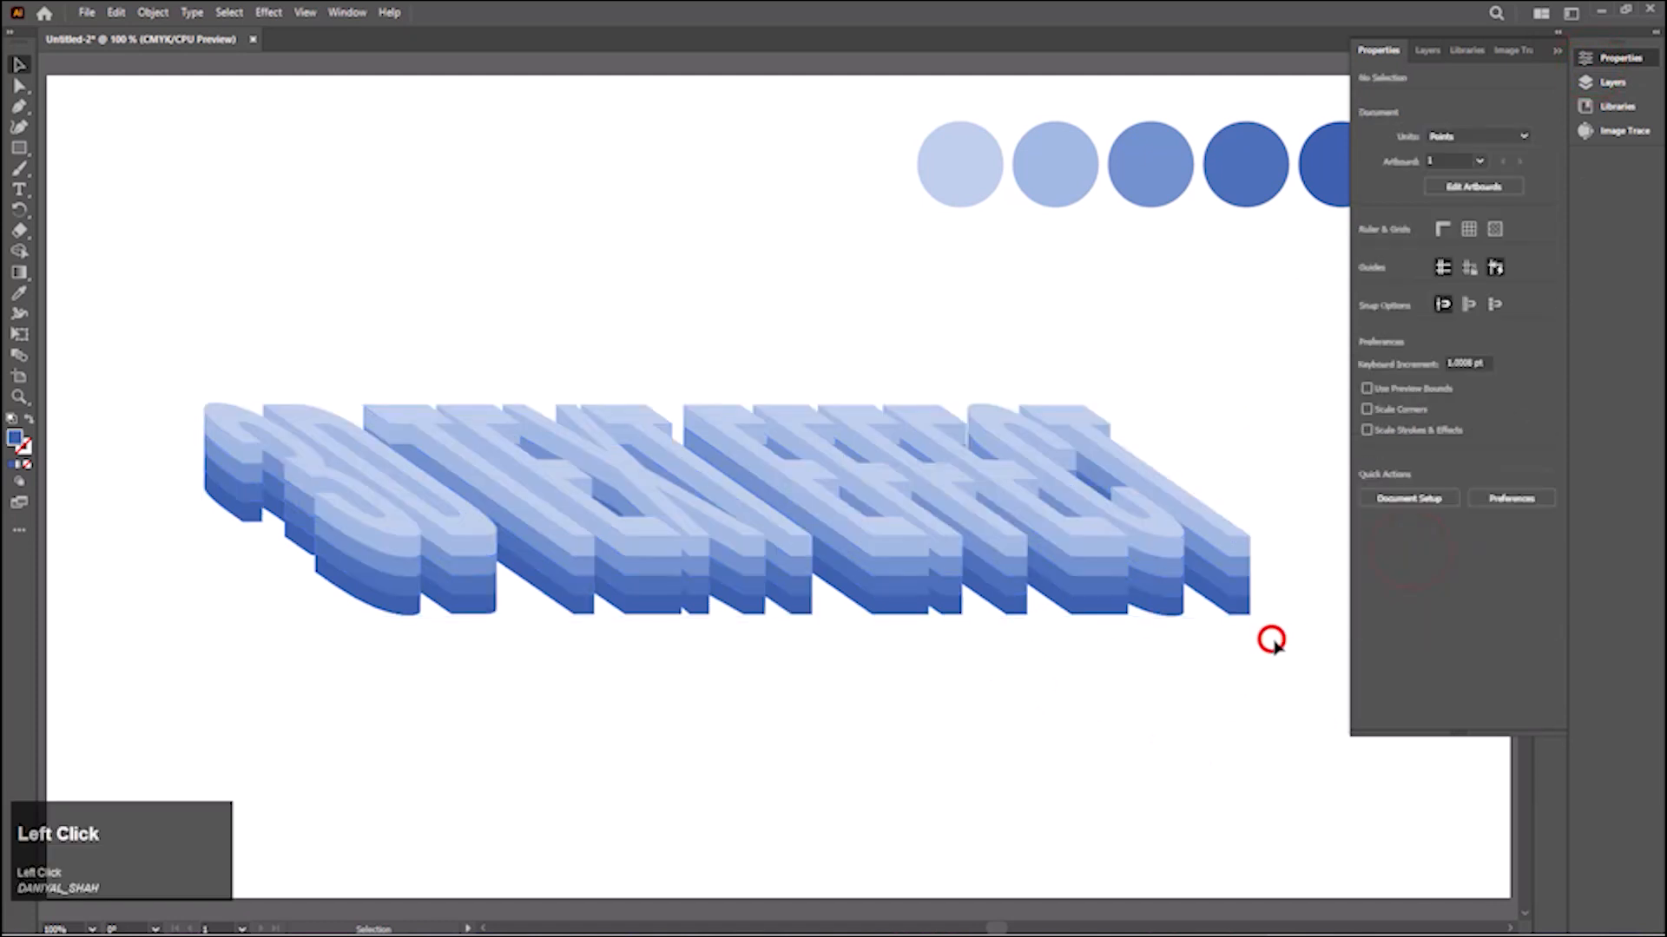
pyautogui.click(1560, 57)
pyautogui.click(1406, 426)
# Move the row of six colour circles off the artboard, just above its upper edge.
pyautogui.hotkey('ctrl', '-')
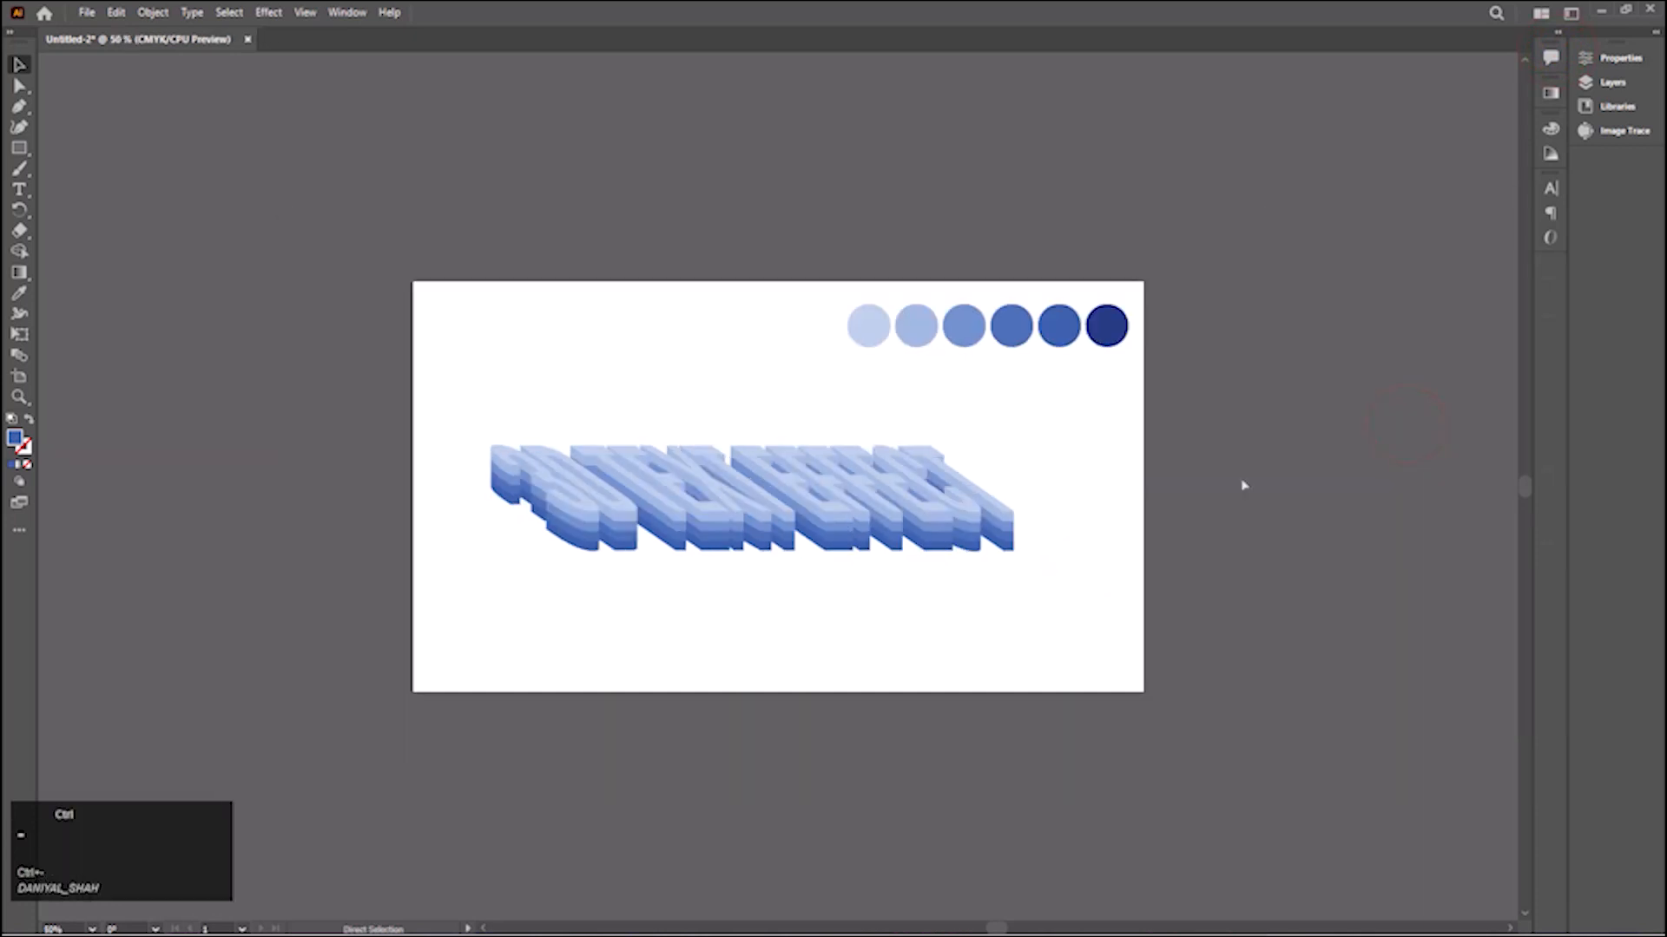
pyautogui.moveTo(811, 264); pyautogui.dragTo(1108, 236)
pyautogui.click(1220, 318)
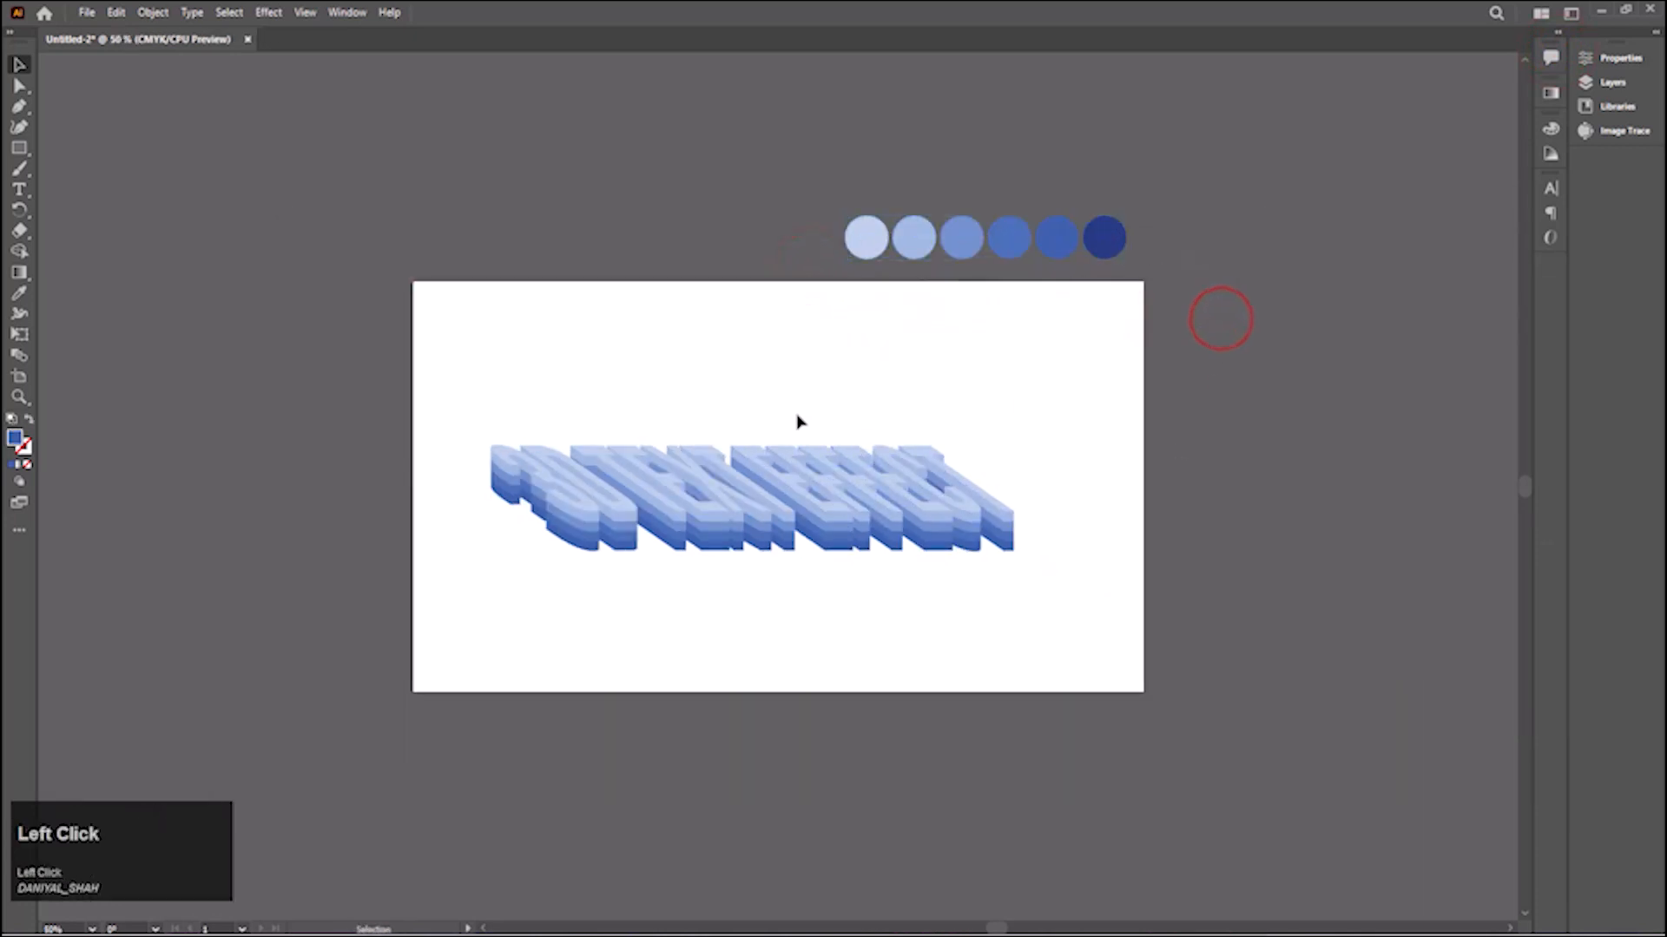
# Draw a rectangle covering exactly the whole artboard and fill it with the darkest blue from the row of circles.
pyautogui.click(19, 149)
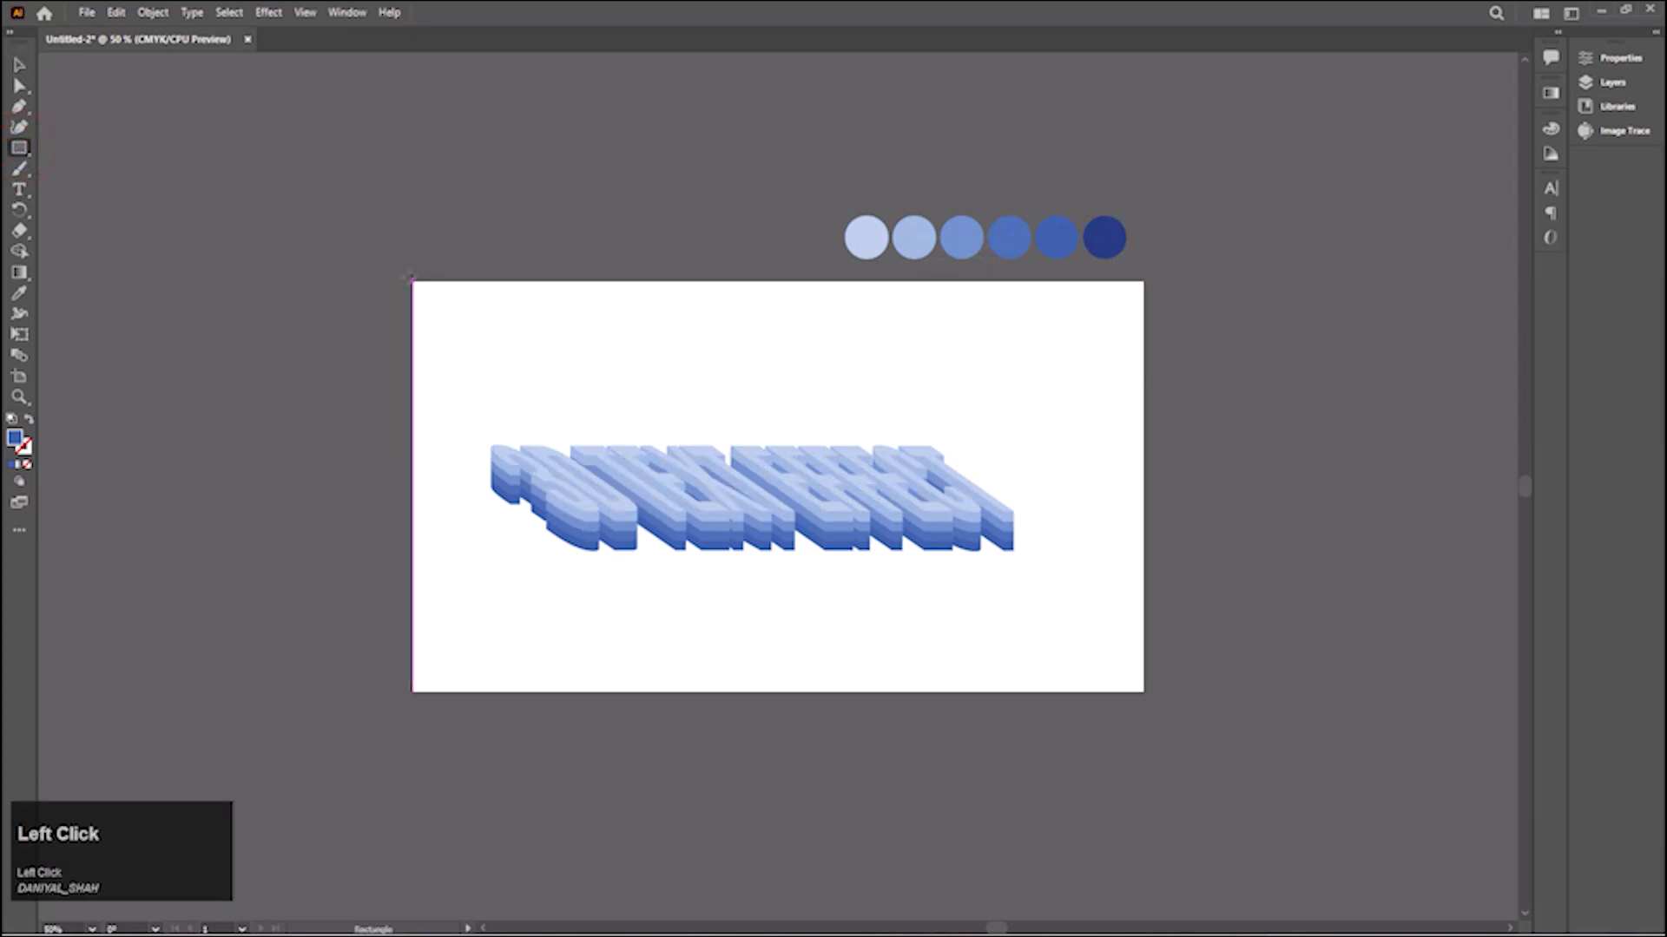
pyautogui.moveTo(413, 281); pyautogui.dragTo(1144, 692)
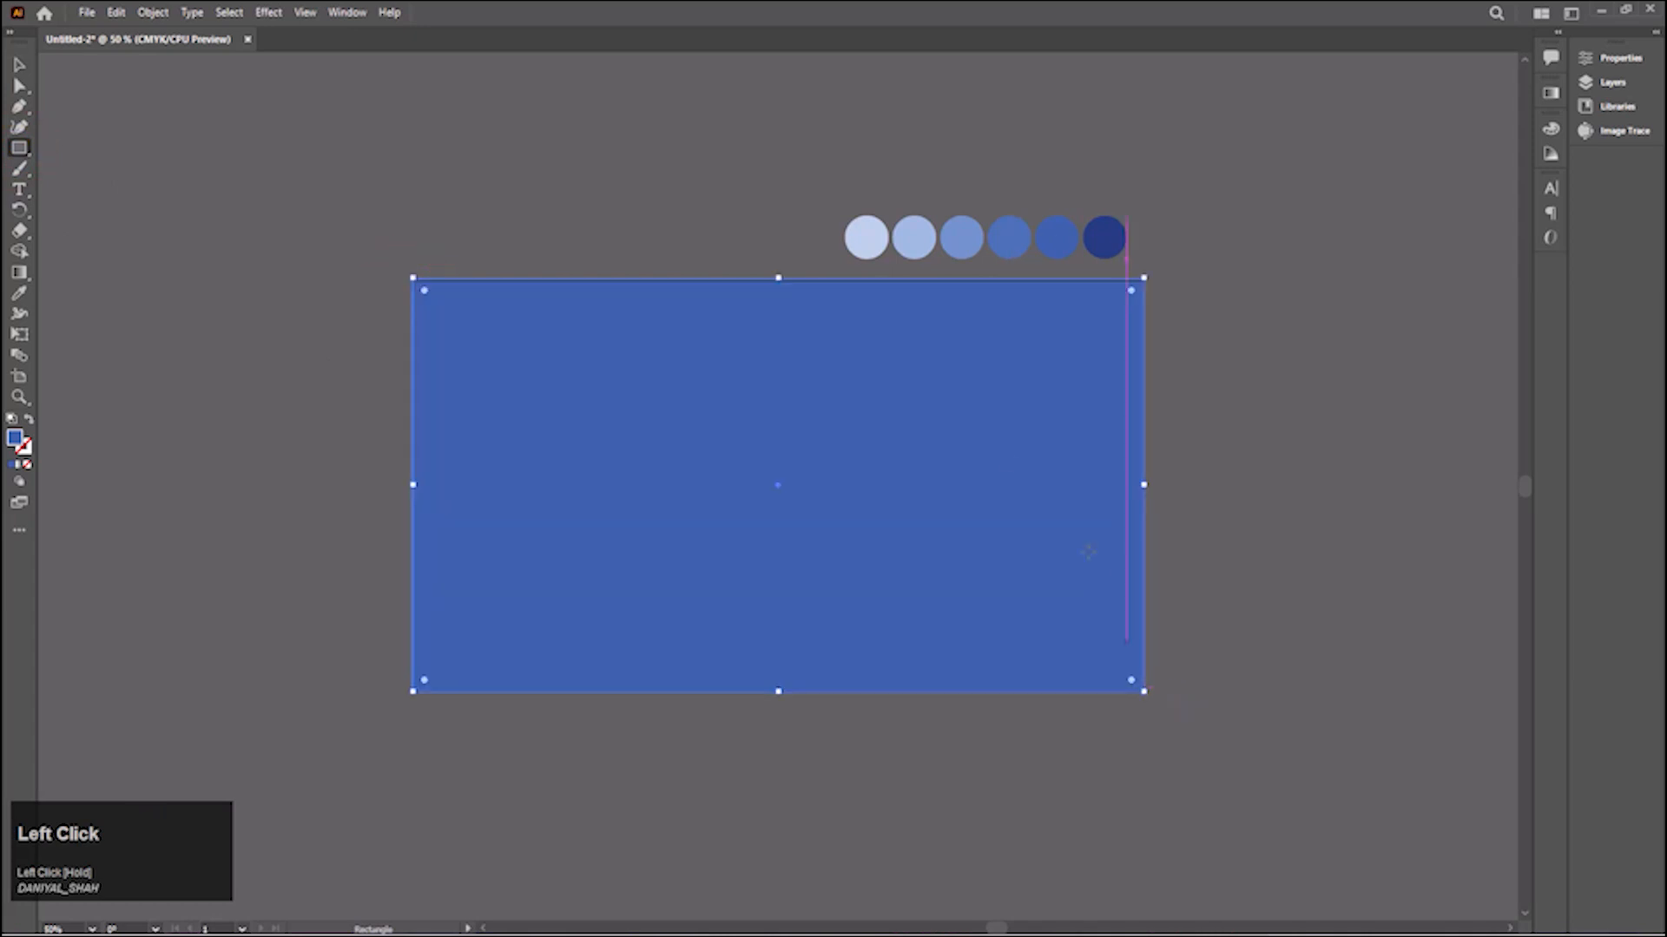
pyautogui.moveTo(779, 276); pyautogui.dragTo(781, 277)
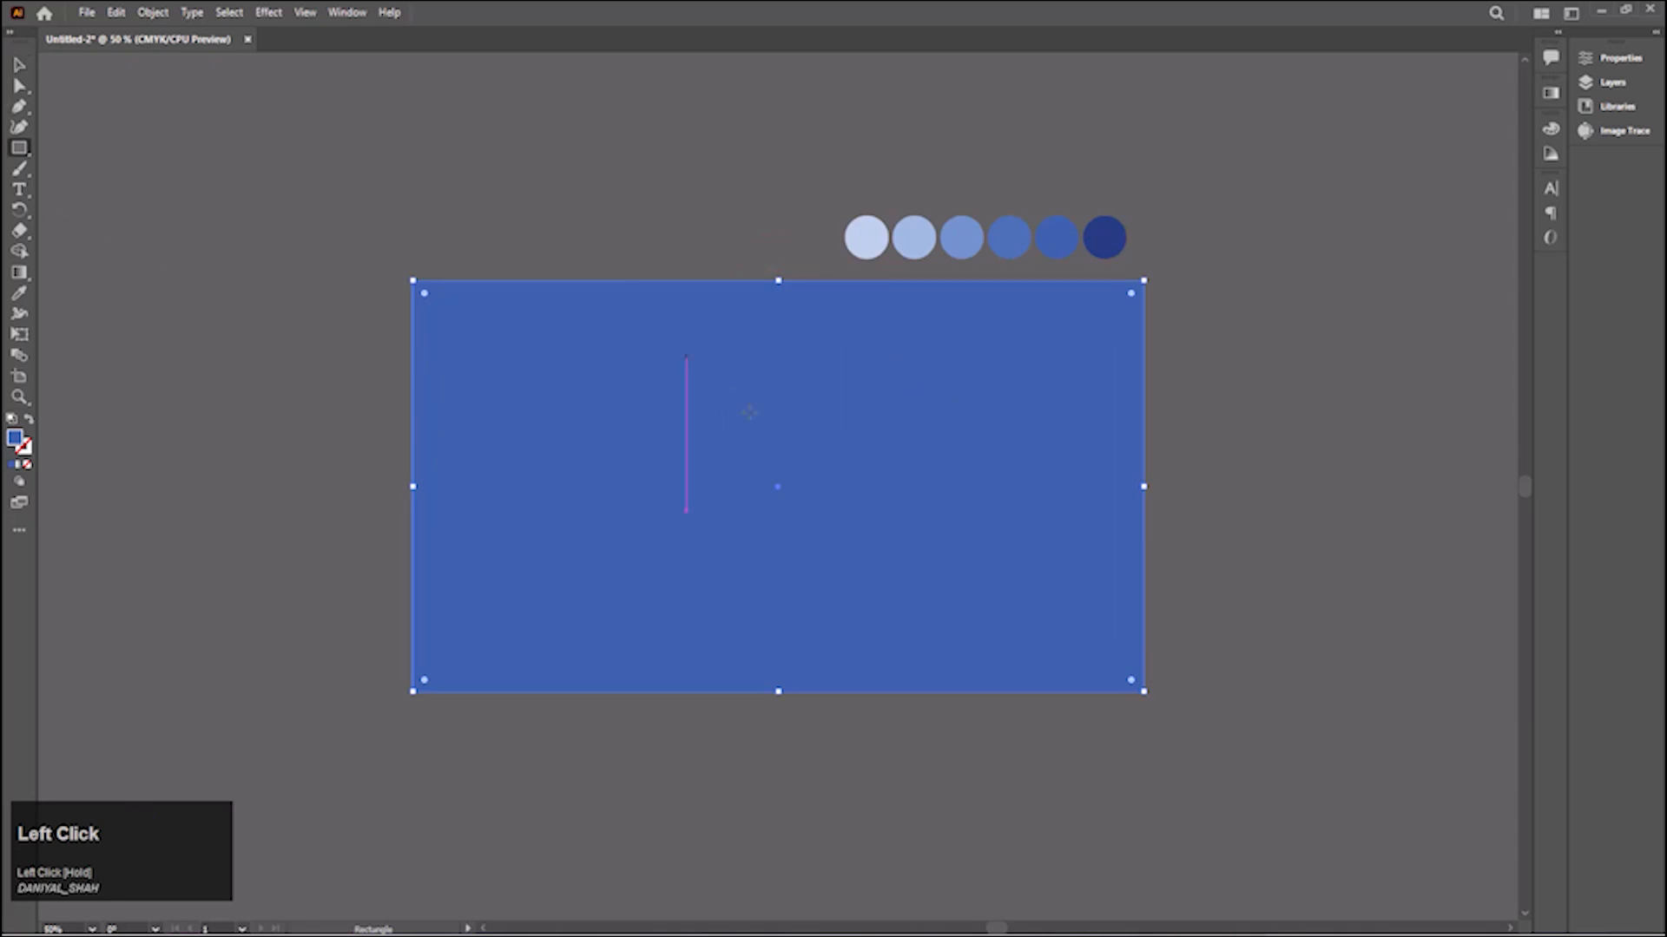
pyautogui.press('o')
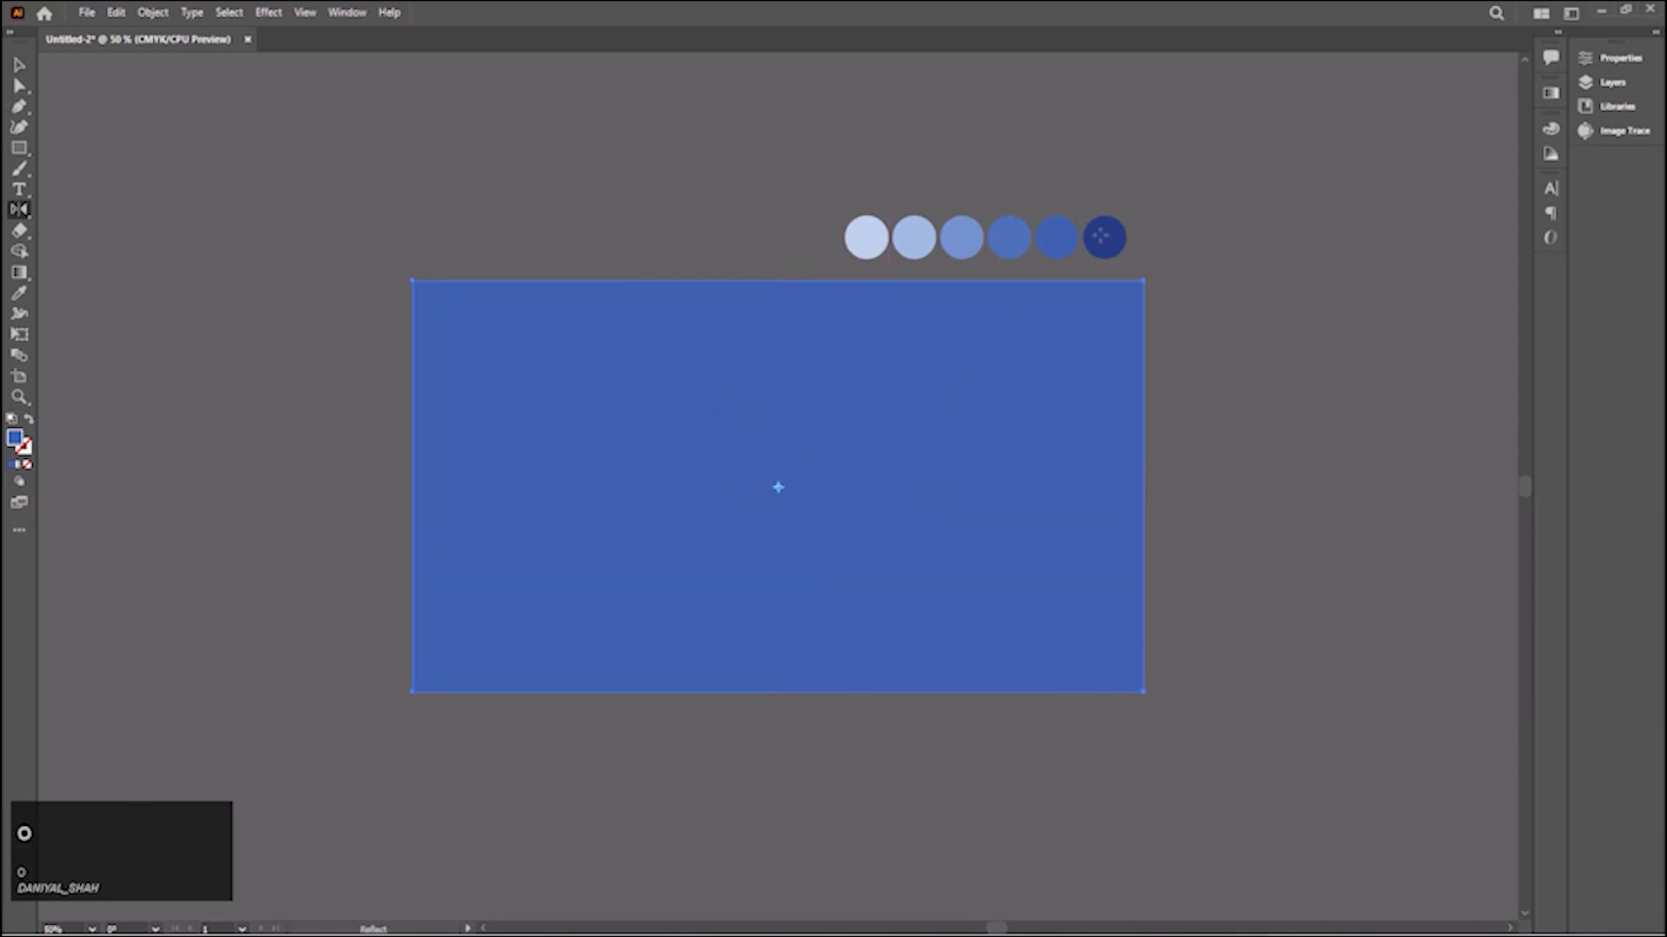
pyautogui.press('i')
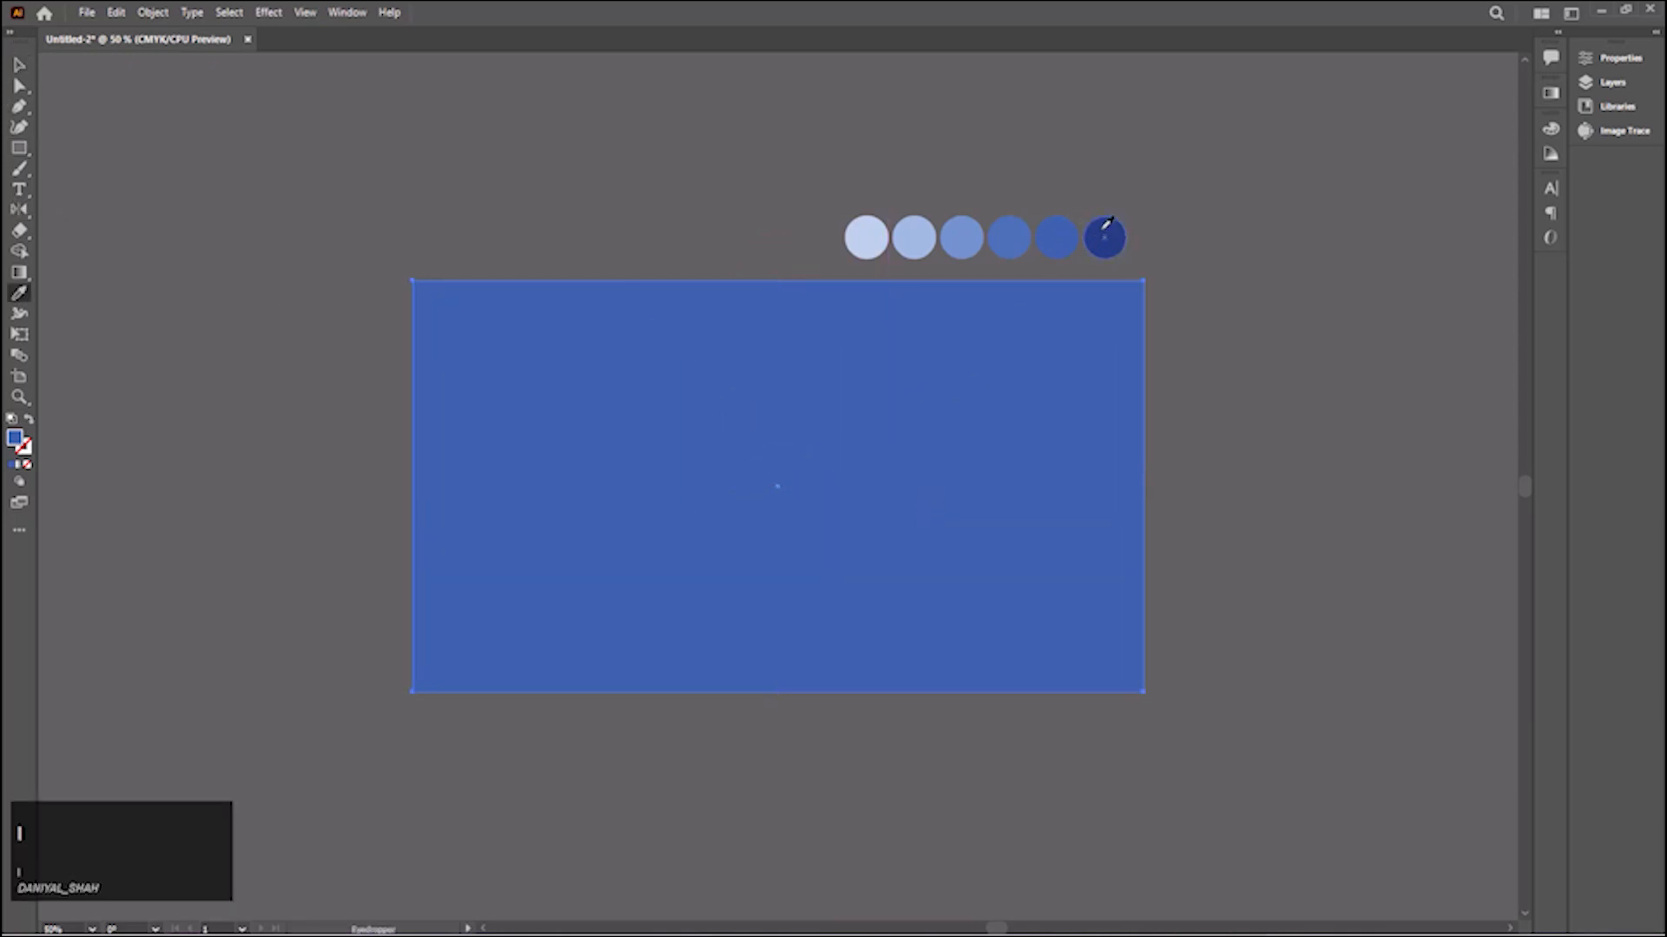
pyautogui.click(1103, 228)
pyautogui.click(19, 64)
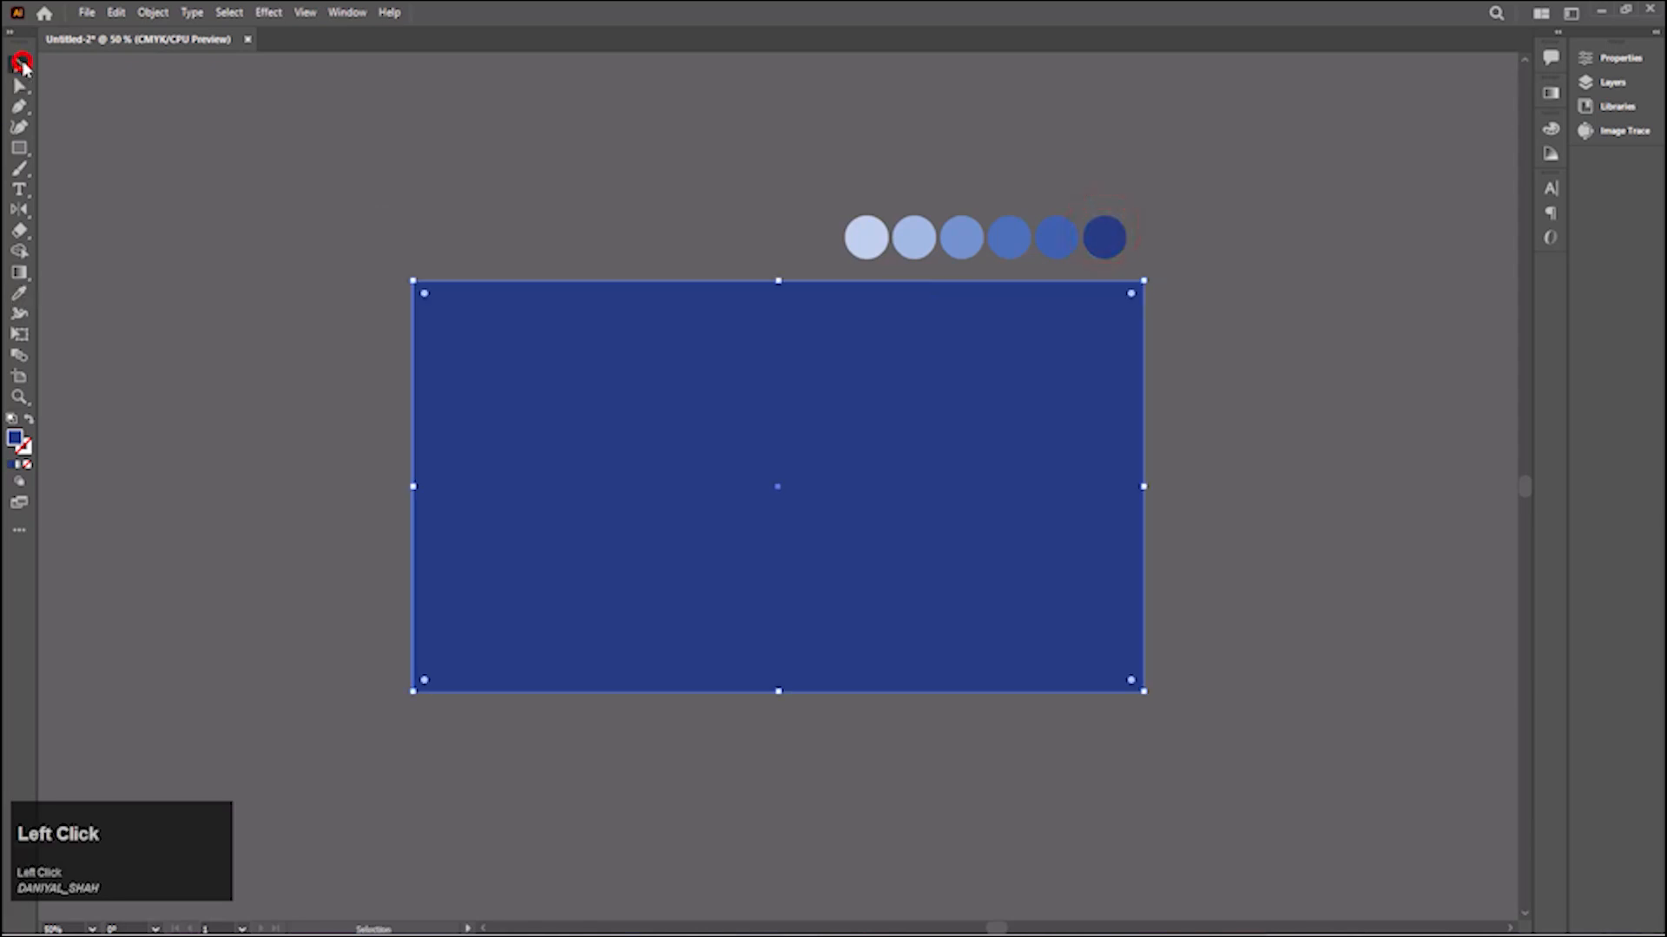
# Send the dark blue rectangle to the back, behind the 3D text, and deselect it.
pyautogui.click(271, 361)
pyautogui.click(562, 443)
pyautogui.click(168, 12)
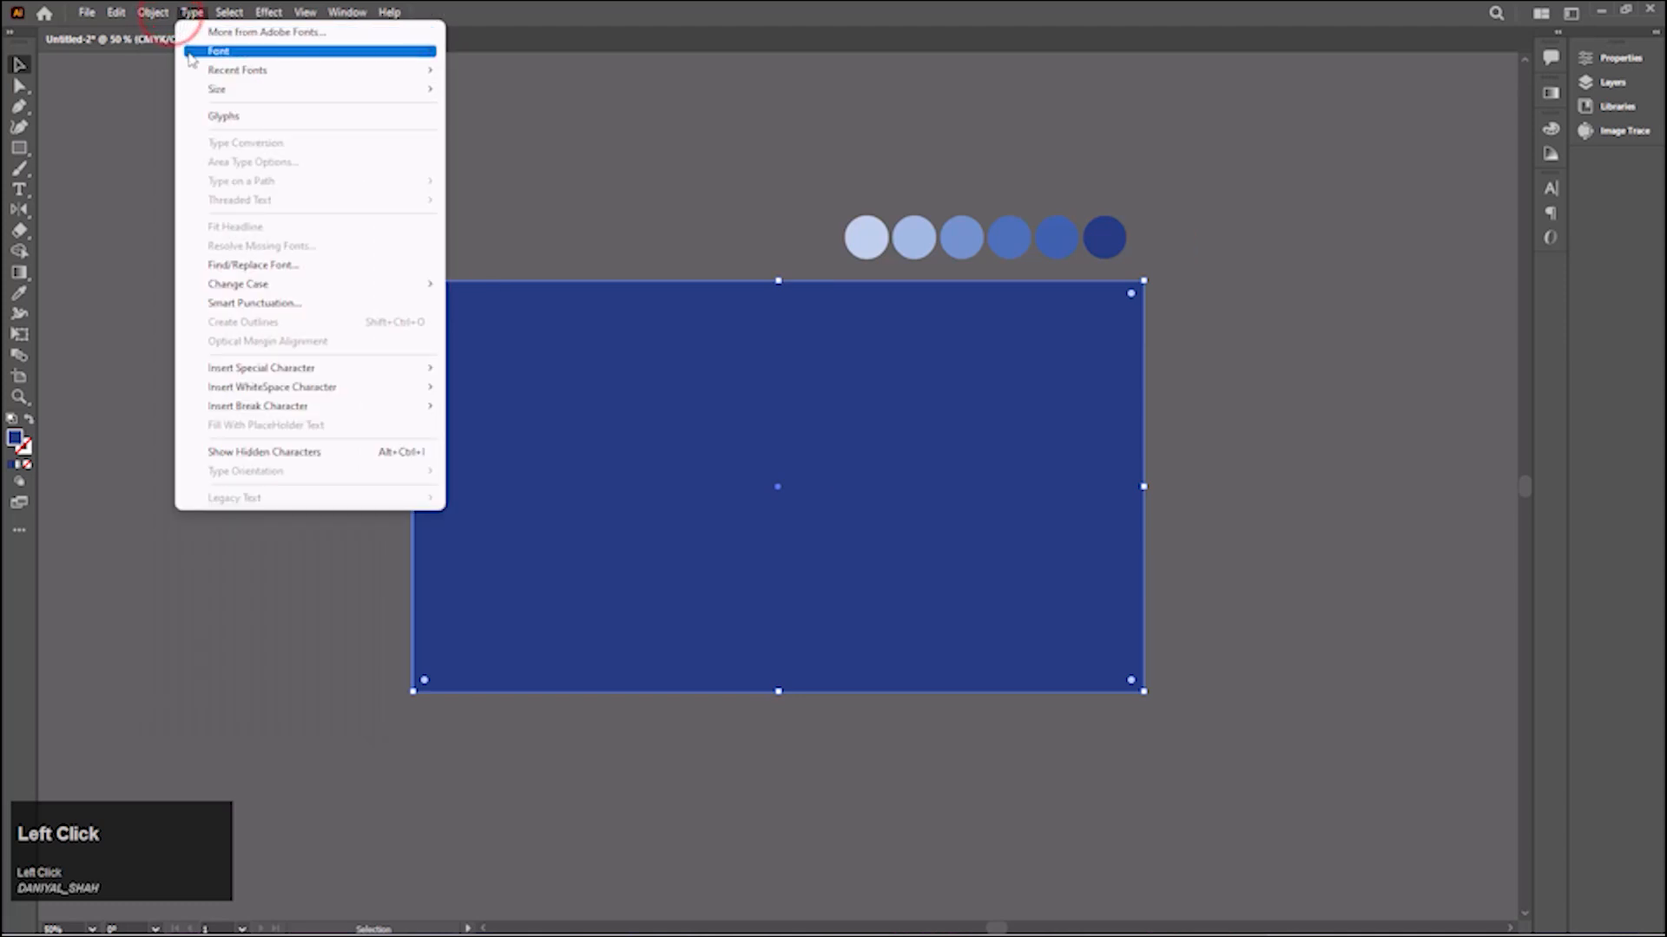
pyautogui.moveTo(180, 54)
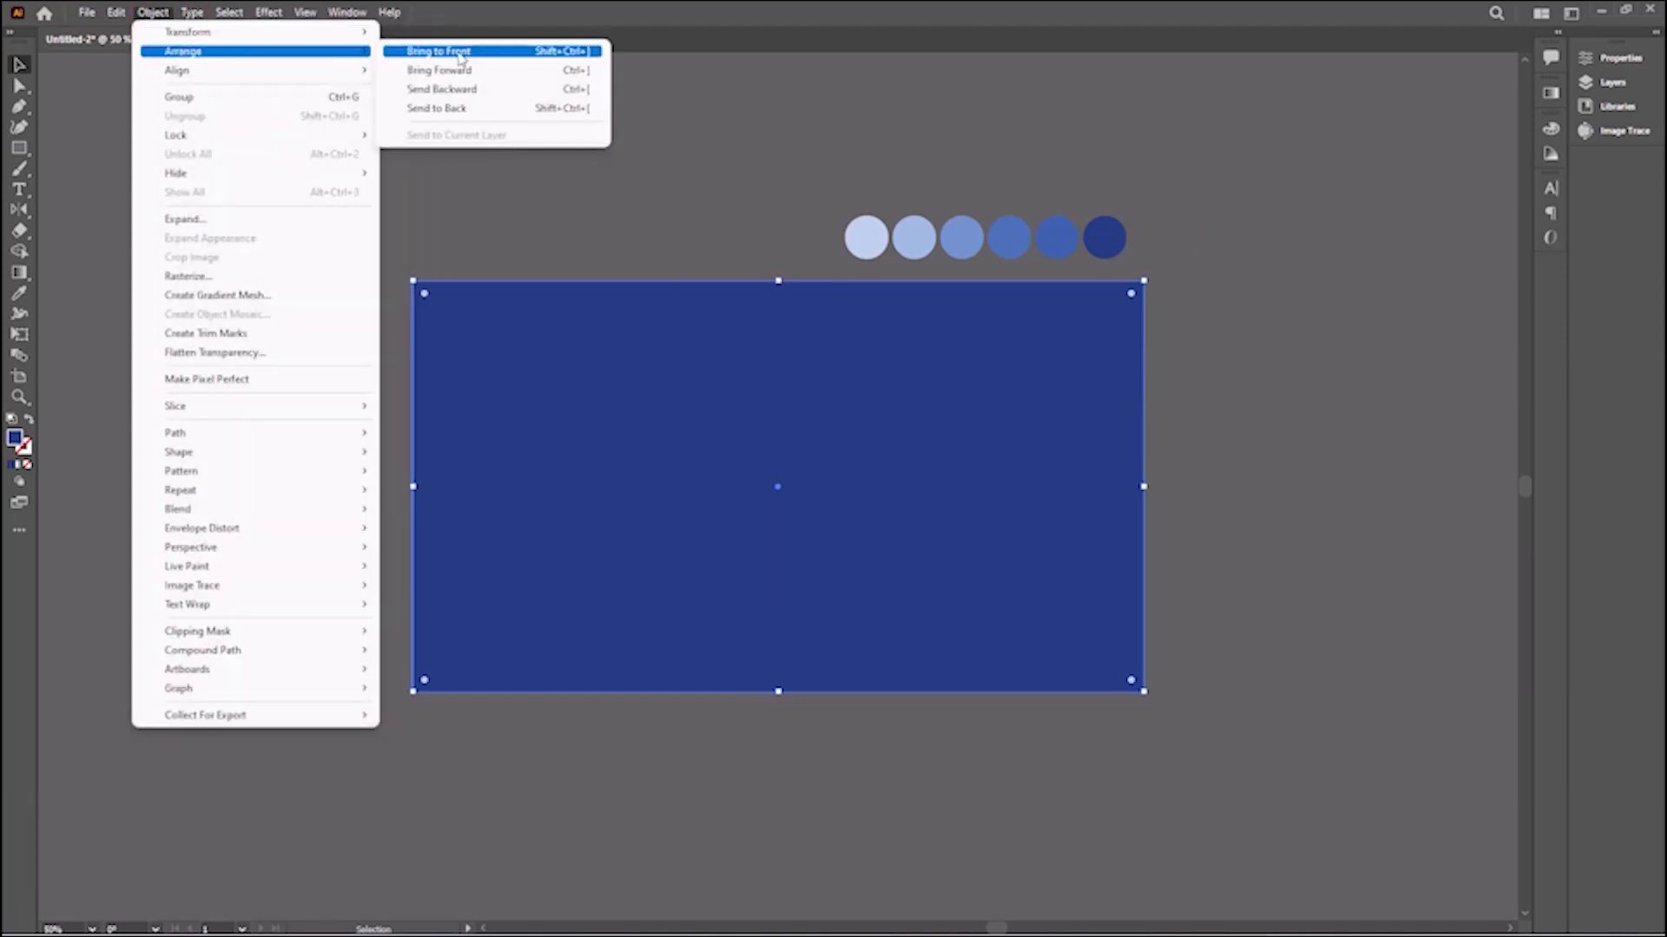
pyautogui.click(466, 110)
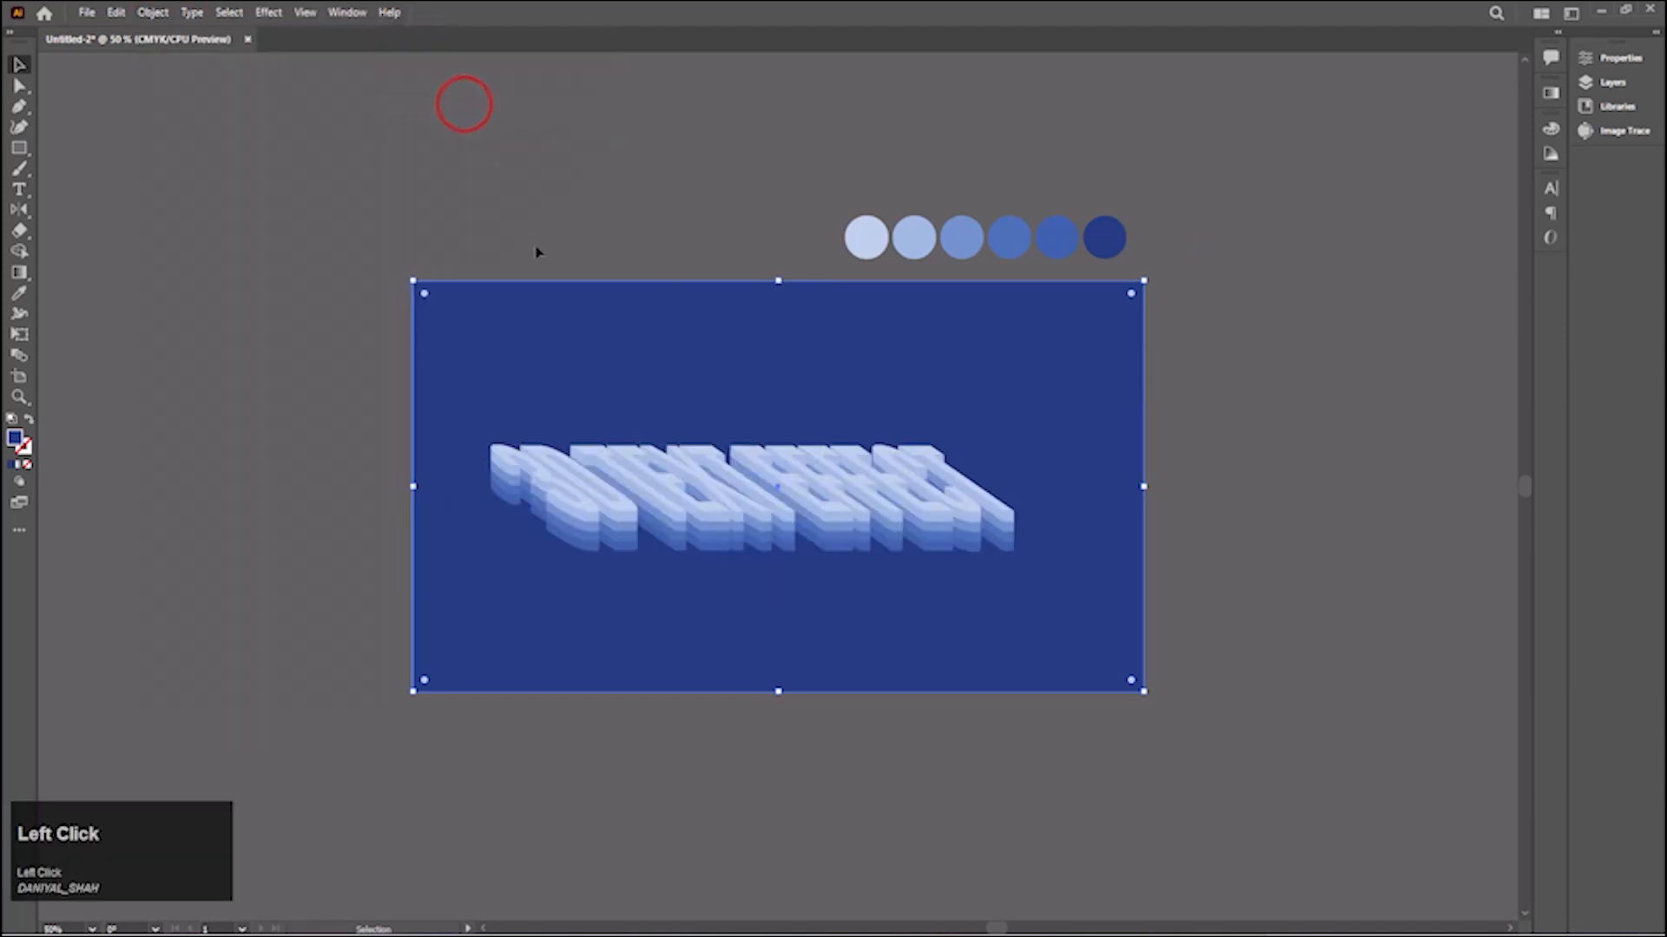
pyautogui.click(564, 237)
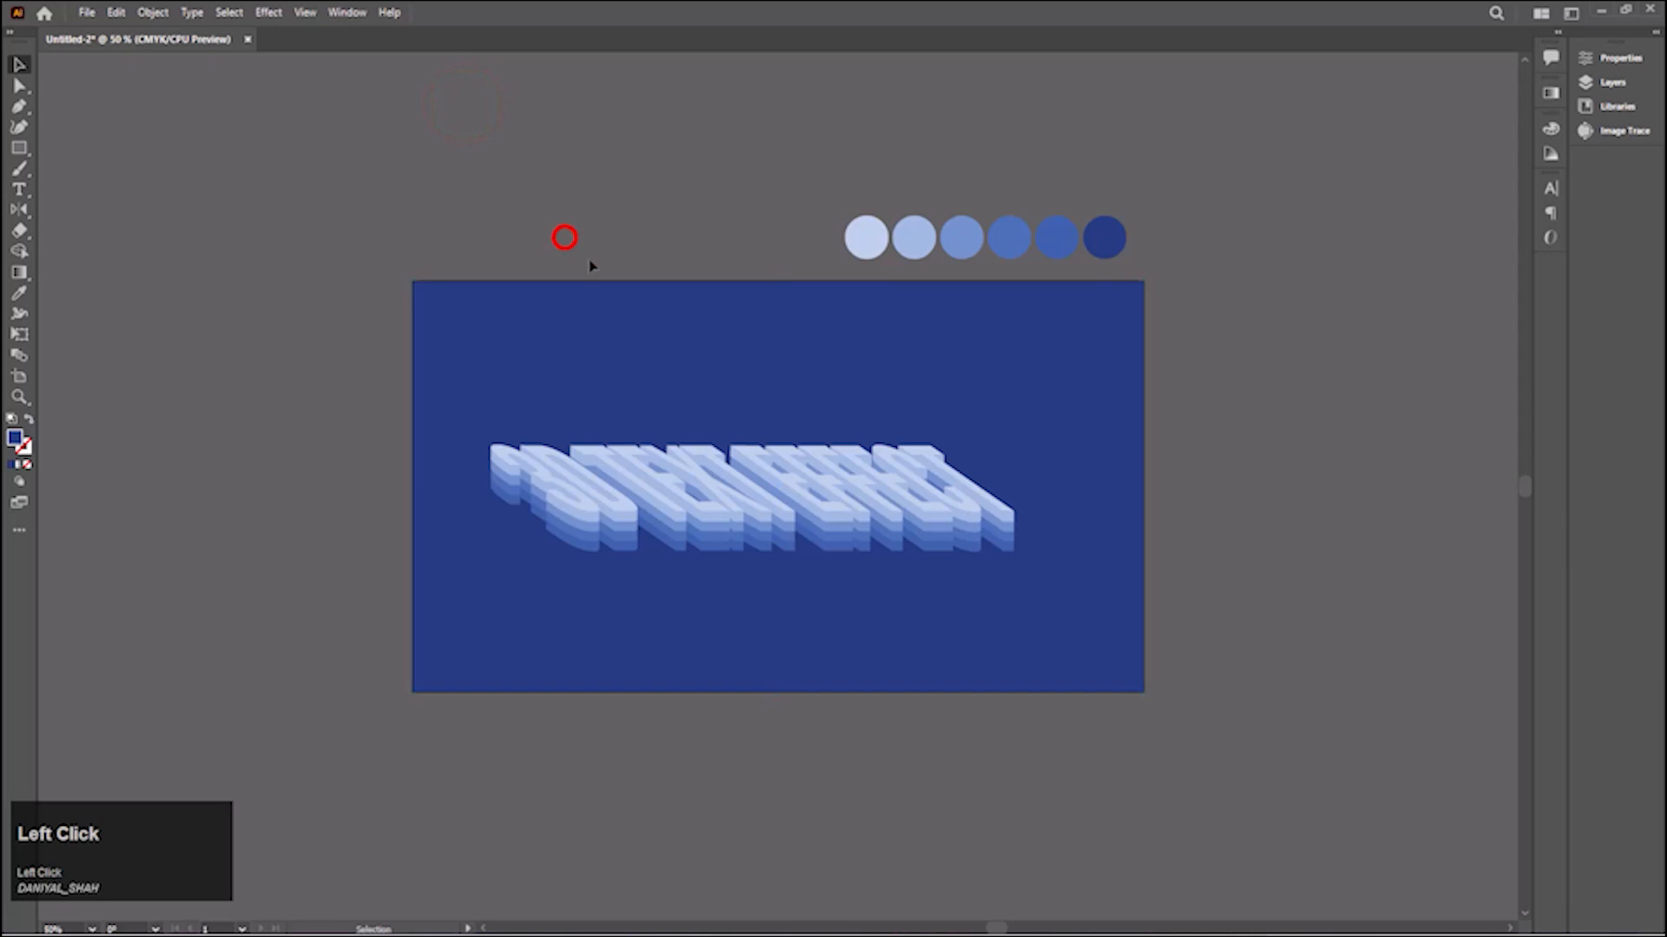
# Enlarge the grouped 3D text so it spans most of the artboard's width and place it near the centre.
pyautogui.click(767, 548)
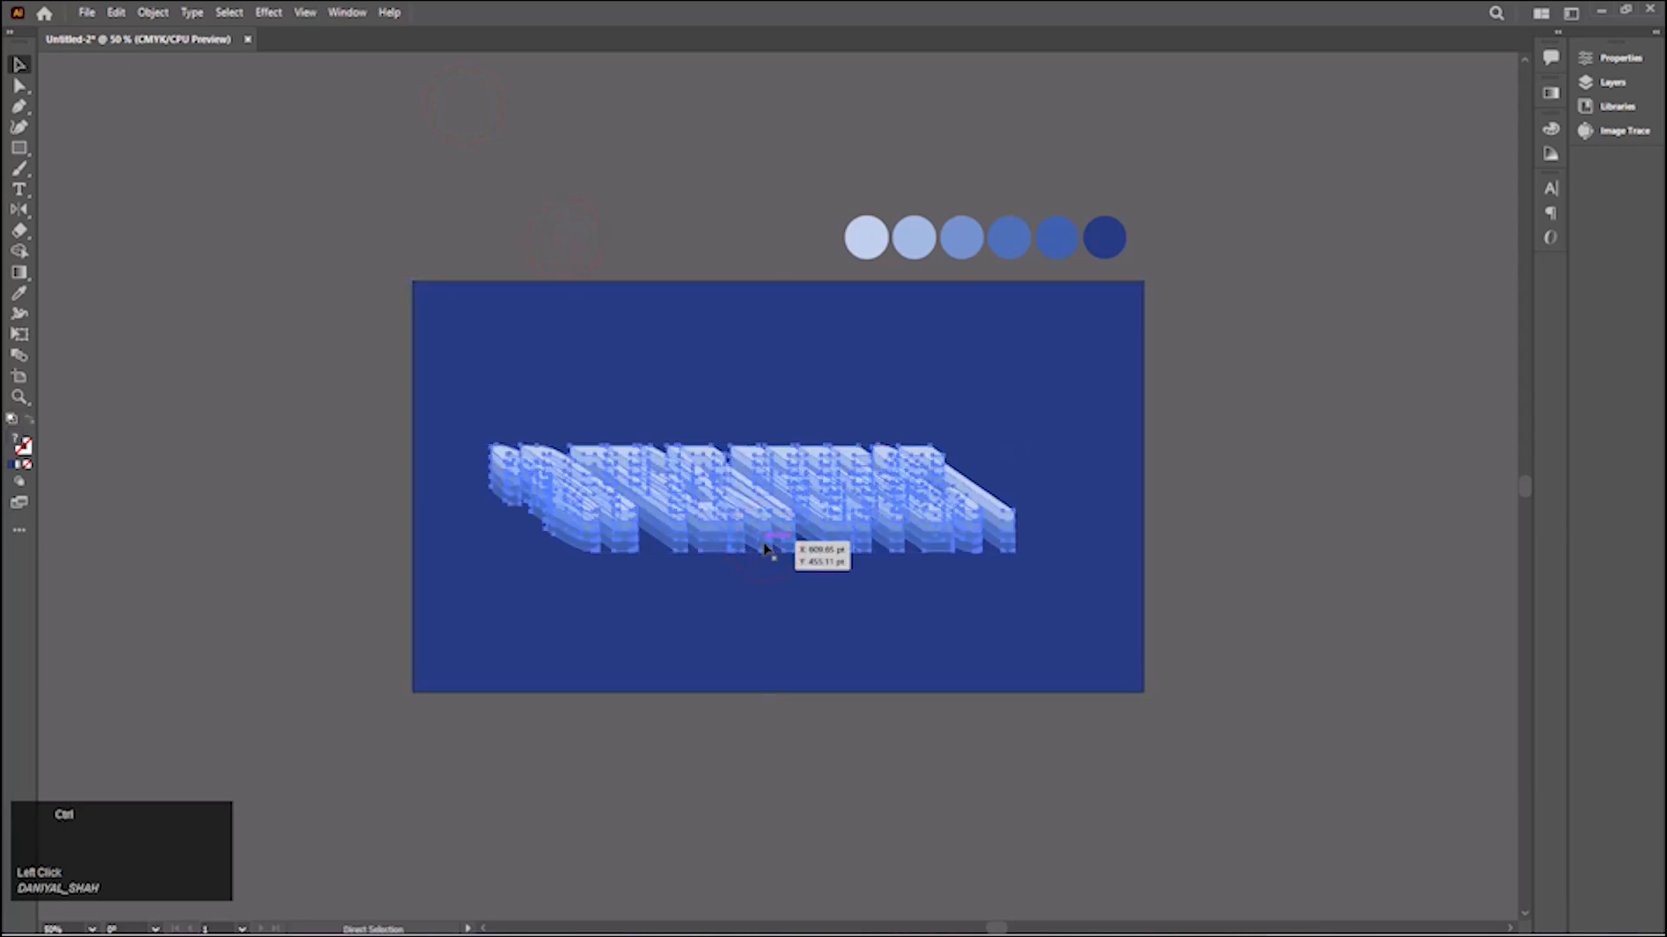
pyautogui.hotkey('ctrl', '0')
pyautogui.moveTo(786, 534); pyautogui.dragTo(756, 636)
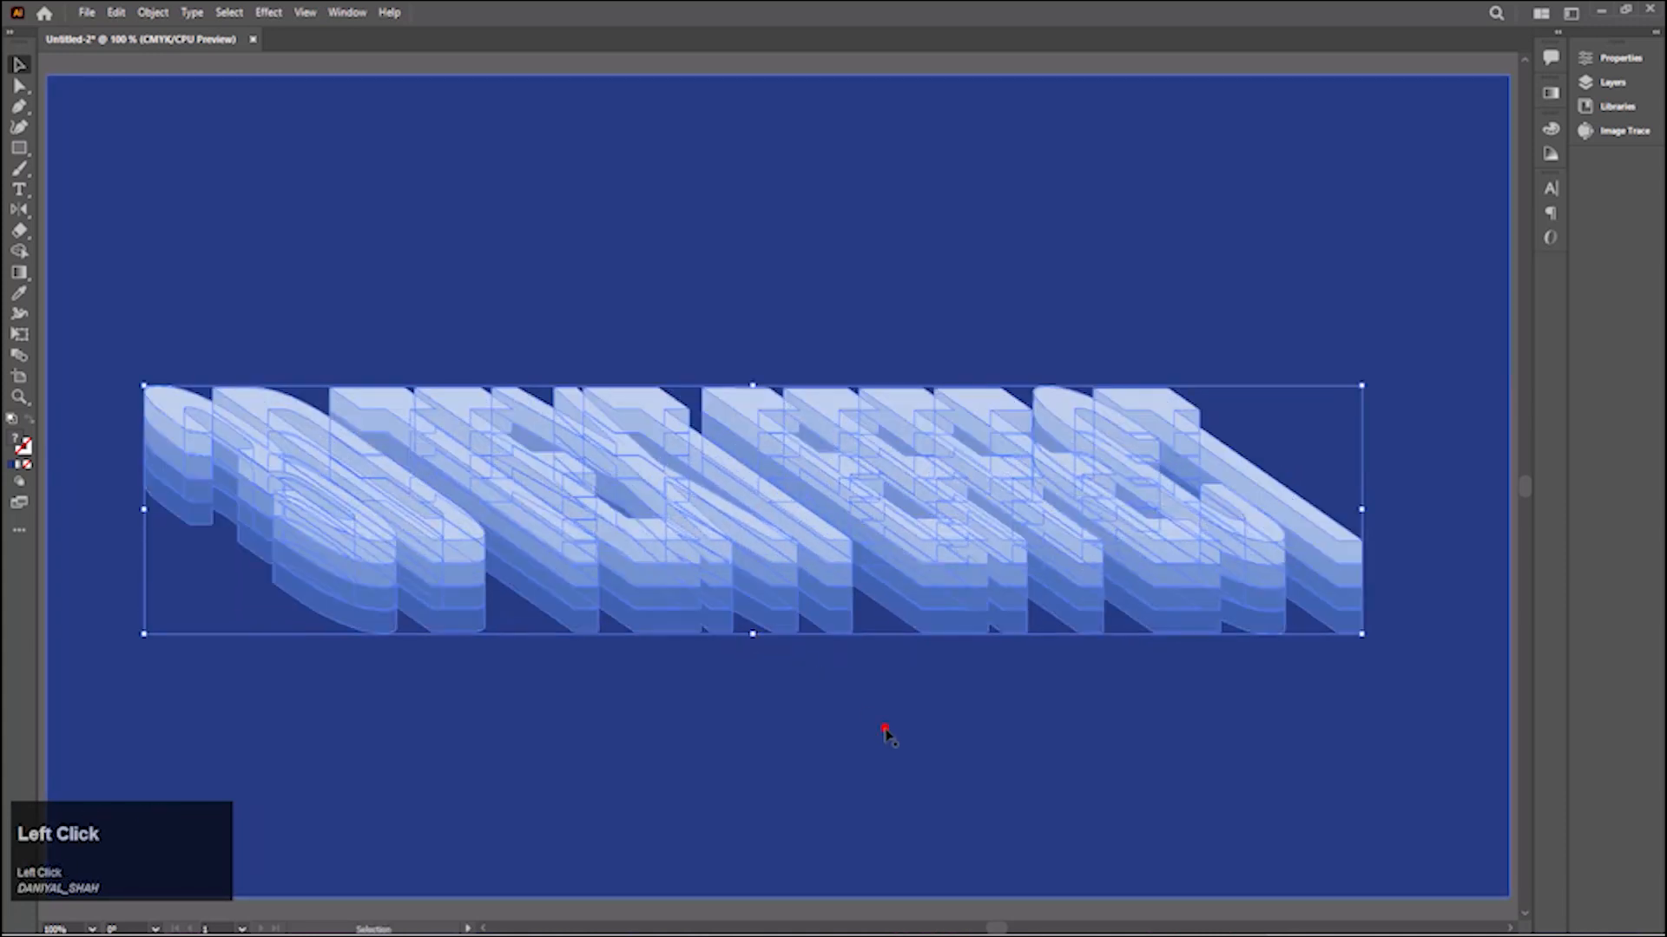
pyautogui.click(886, 728)
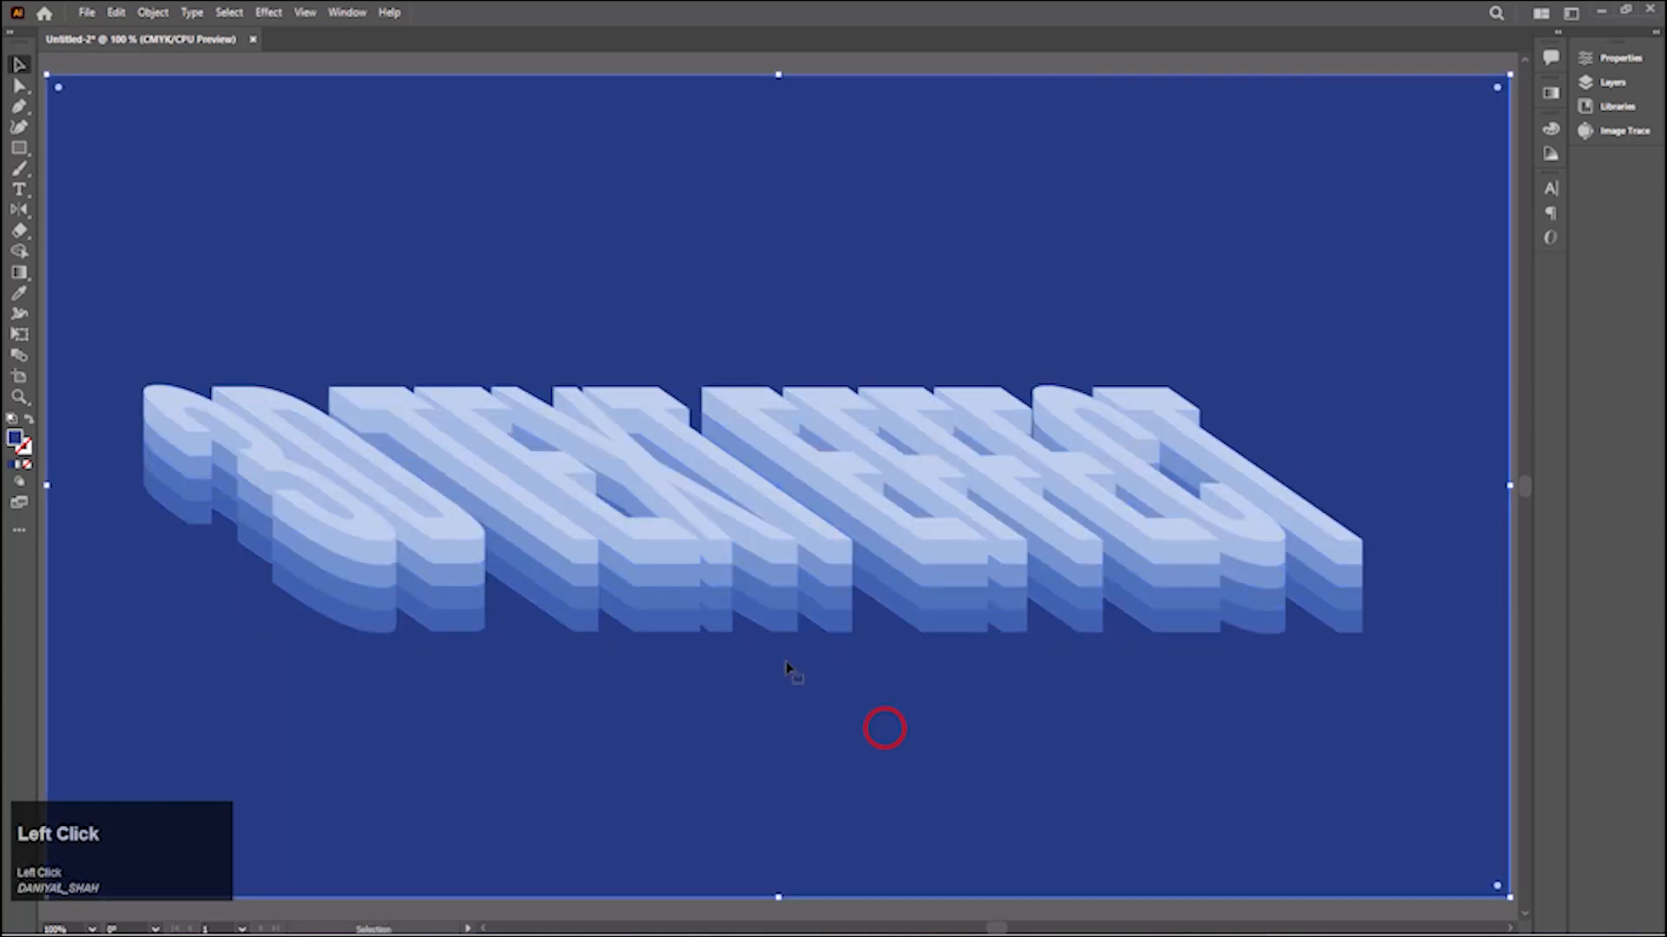
# Add an Illustrator Drop Shadow effect to the 3D text group with the shadow's opacity set to 60%.
pyautogui.click(842, 584)
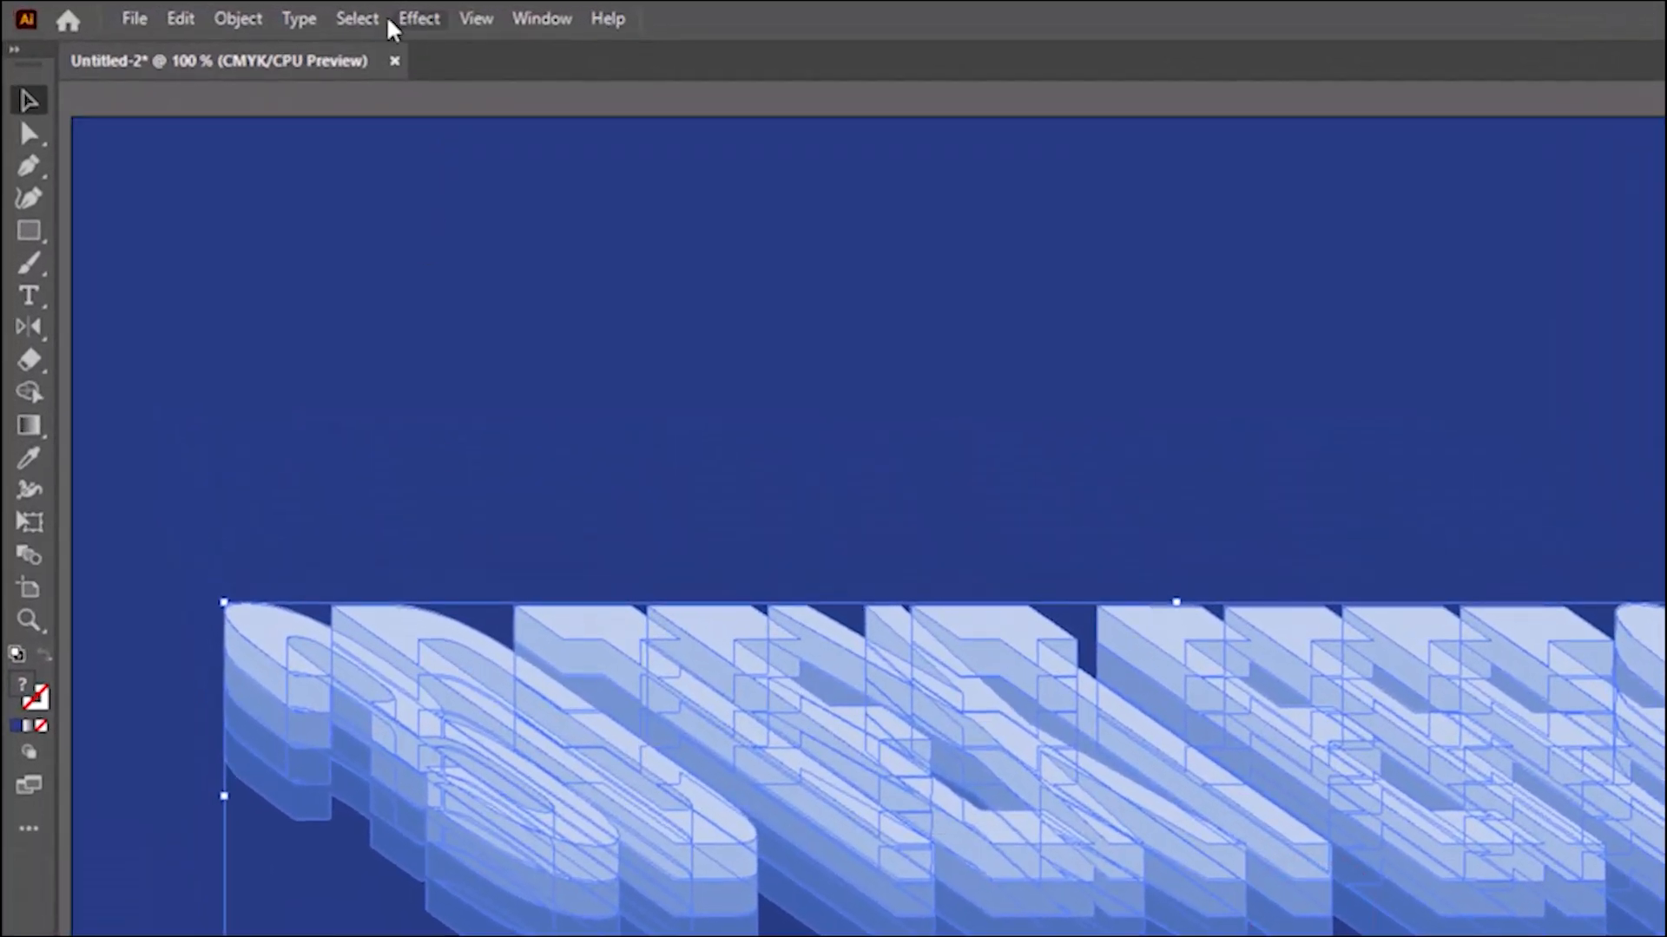
pyautogui.click(415, 19)
pyautogui.moveTo(613, 373)
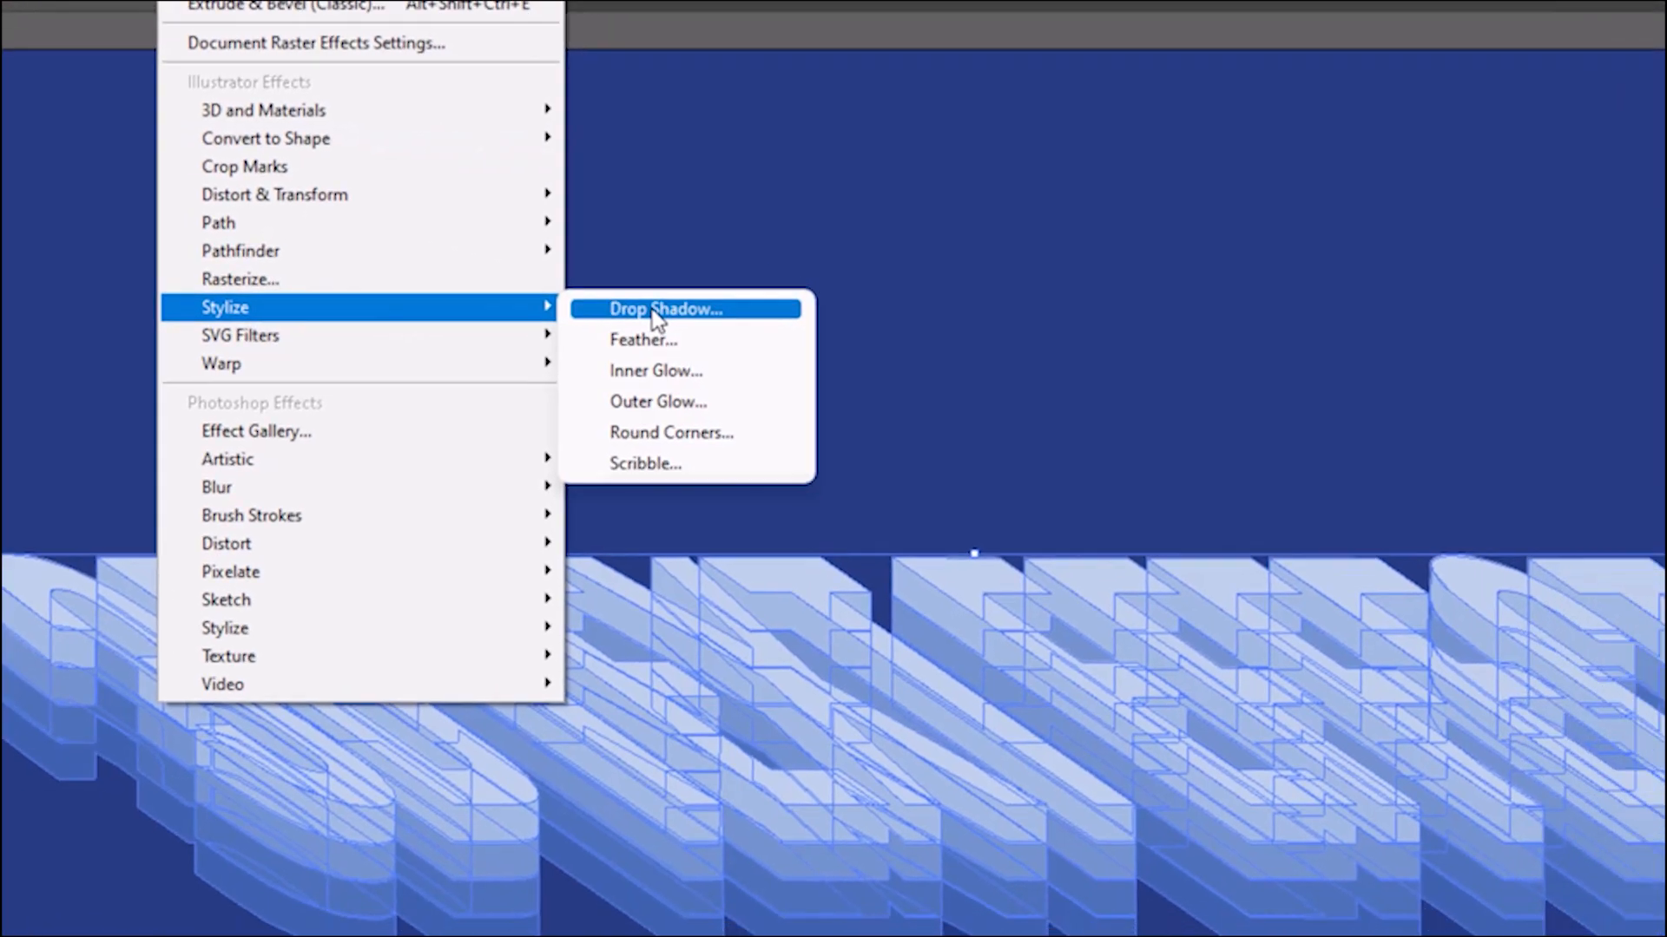
pyautogui.click(878, 367)
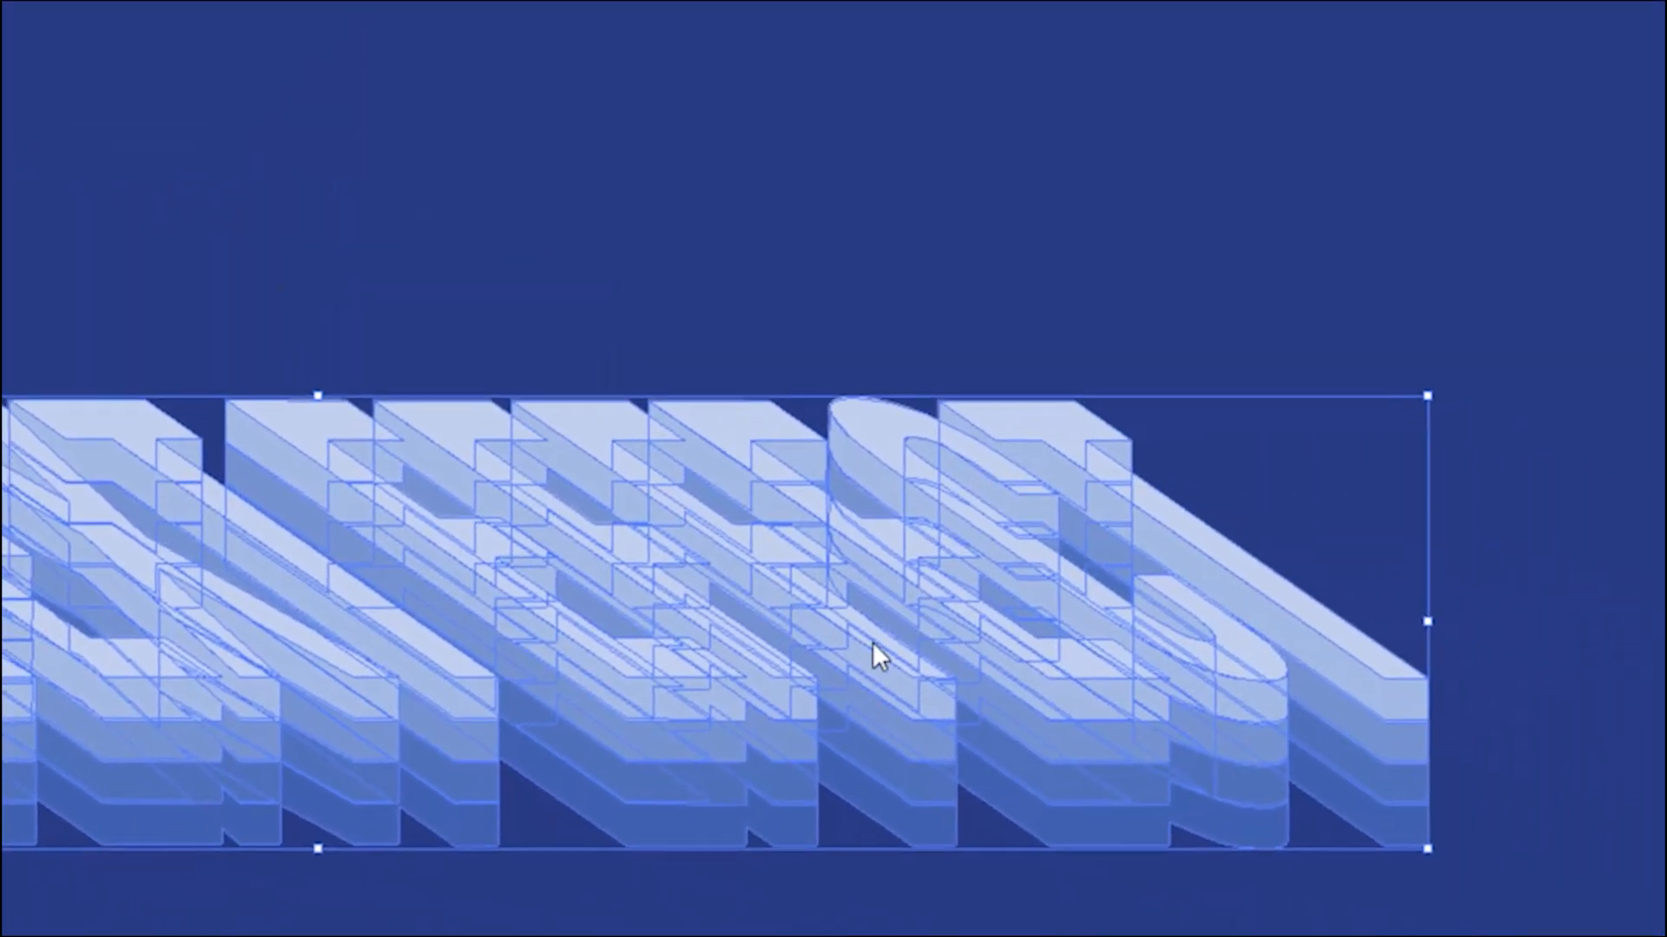
pyautogui.moveTo(1008, 441); pyautogui.dragTo(832, 455)
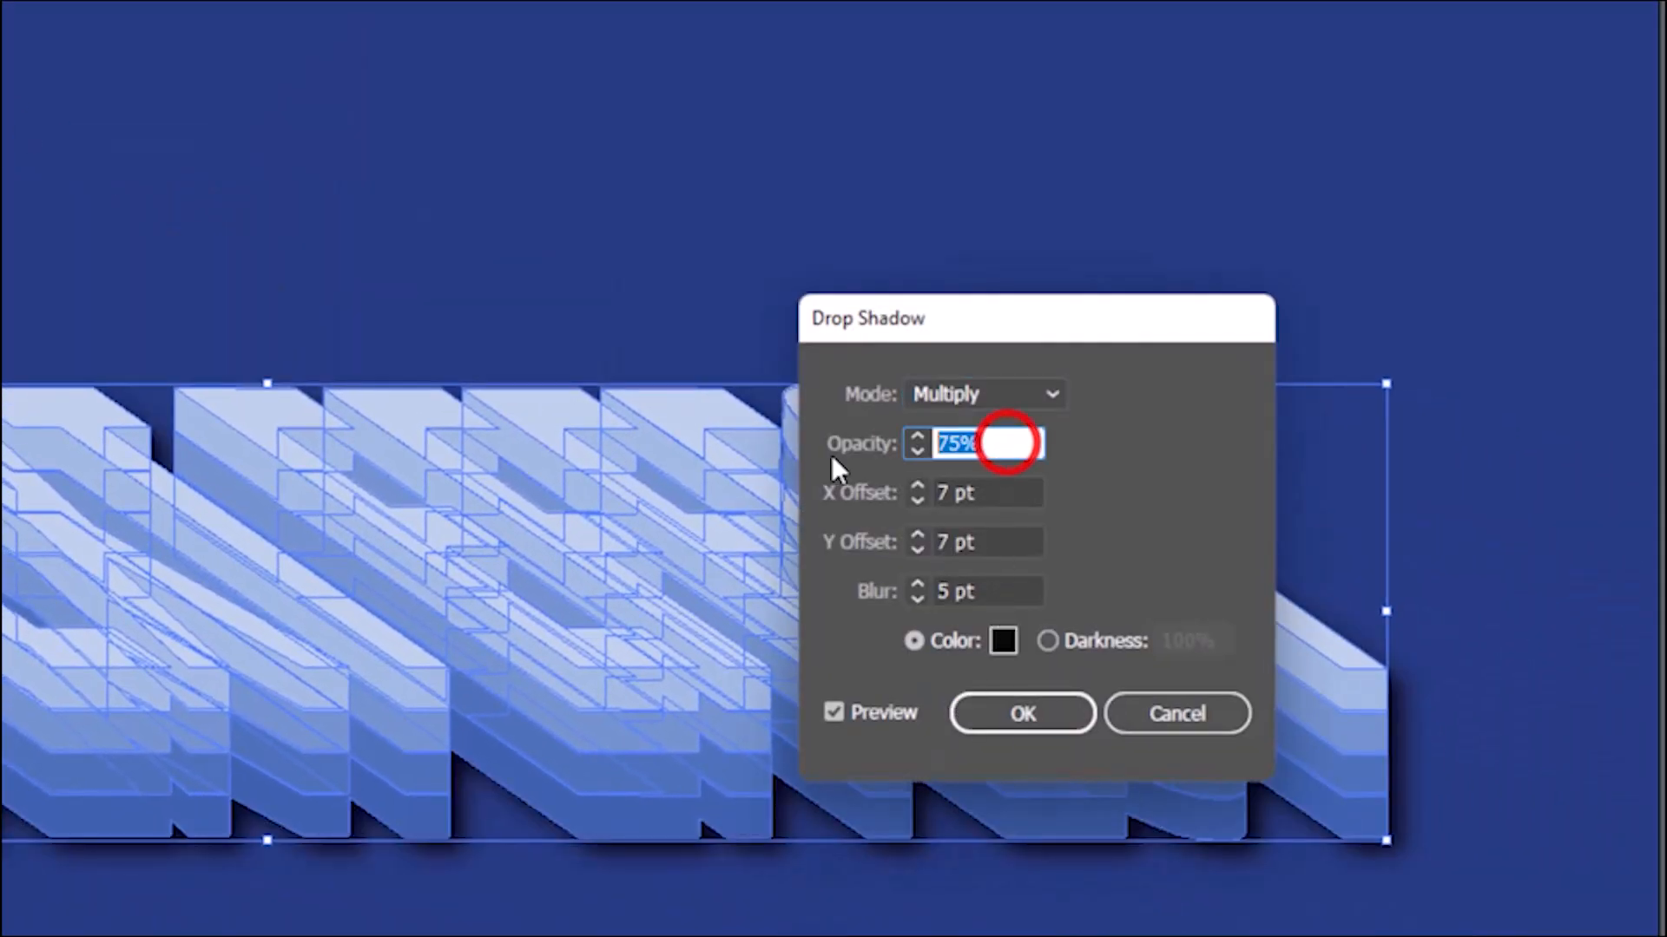
pyautogui.write('75%')
pyautogui.press('Tab')
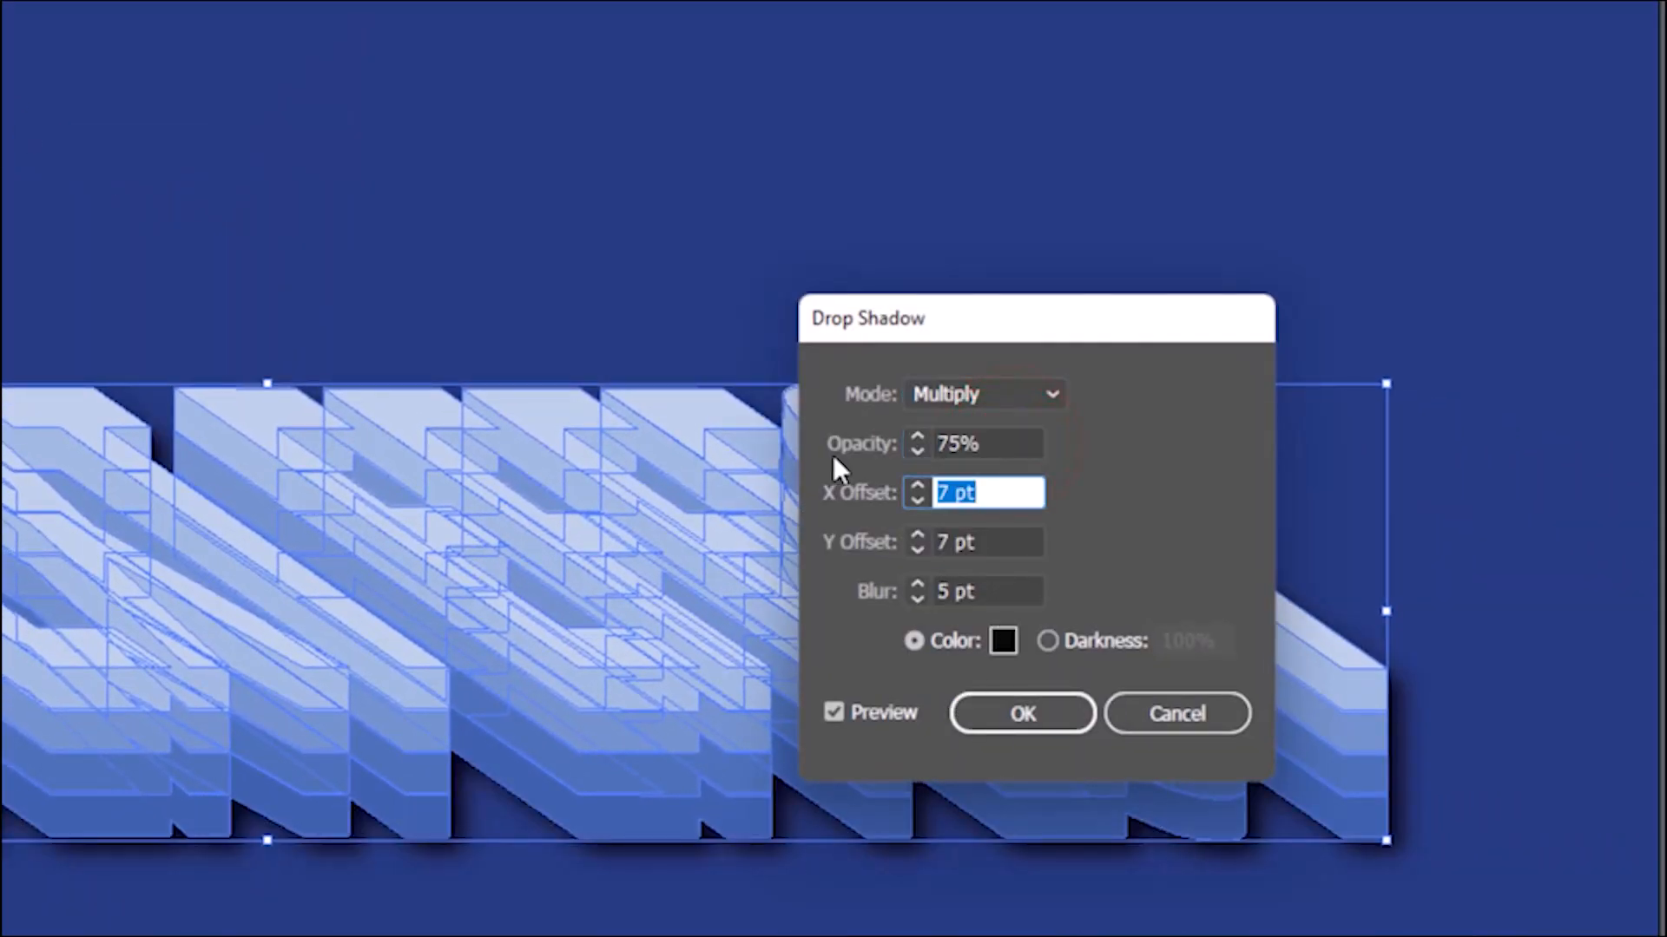
pyautogui.moveTo(1008, 445); pyautogui.dragTo(861, 445)
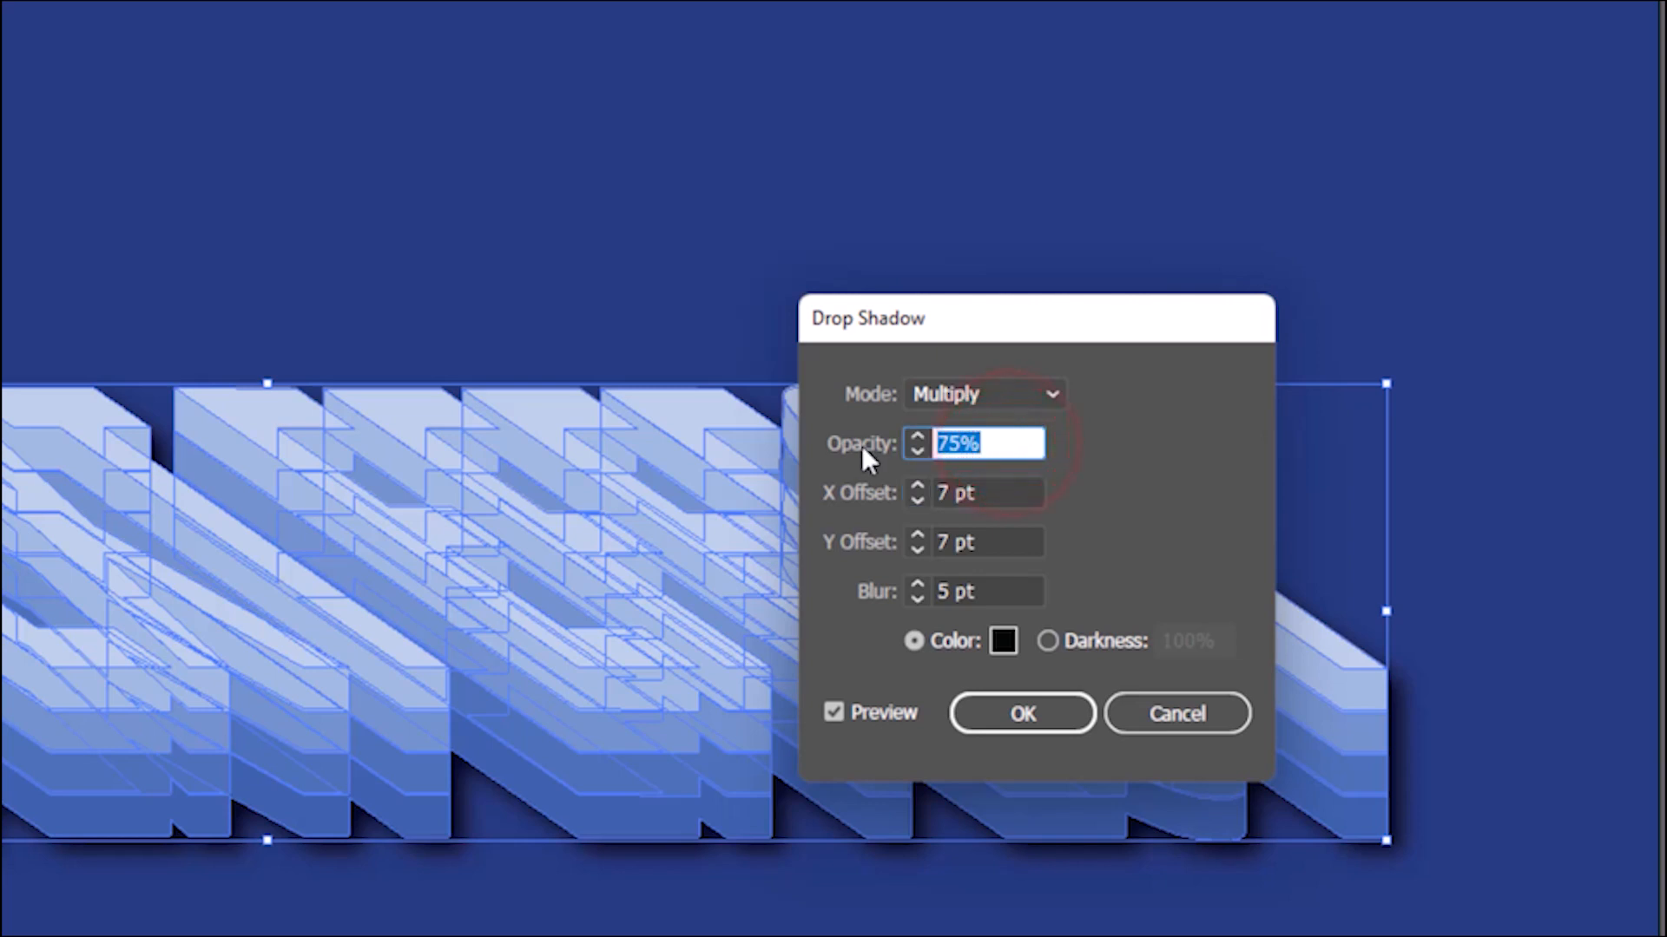
pyautogui.write('60')
pyautogui.press('Tab')
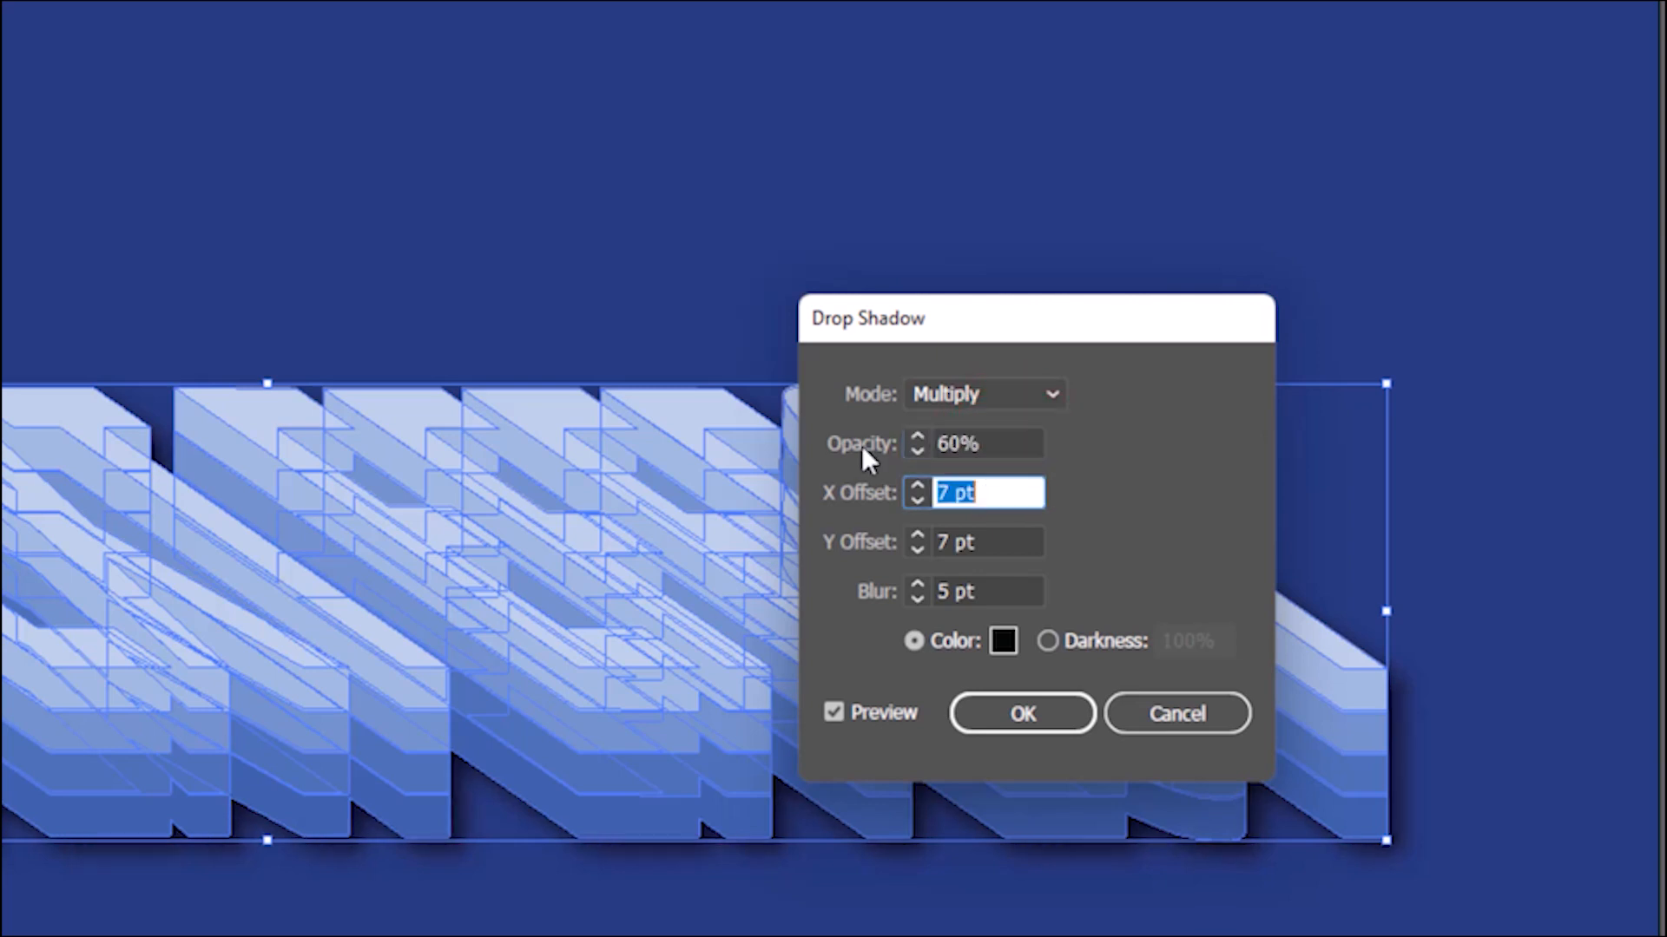
# Set the shadow's X and Y offsets to 20 pt and its blur to 15 pt, and apply the effect.
pyautogui.write('20')
pyautogui.press('Tab')
pyautogui.write('20')
pyautogui.press('Tab')
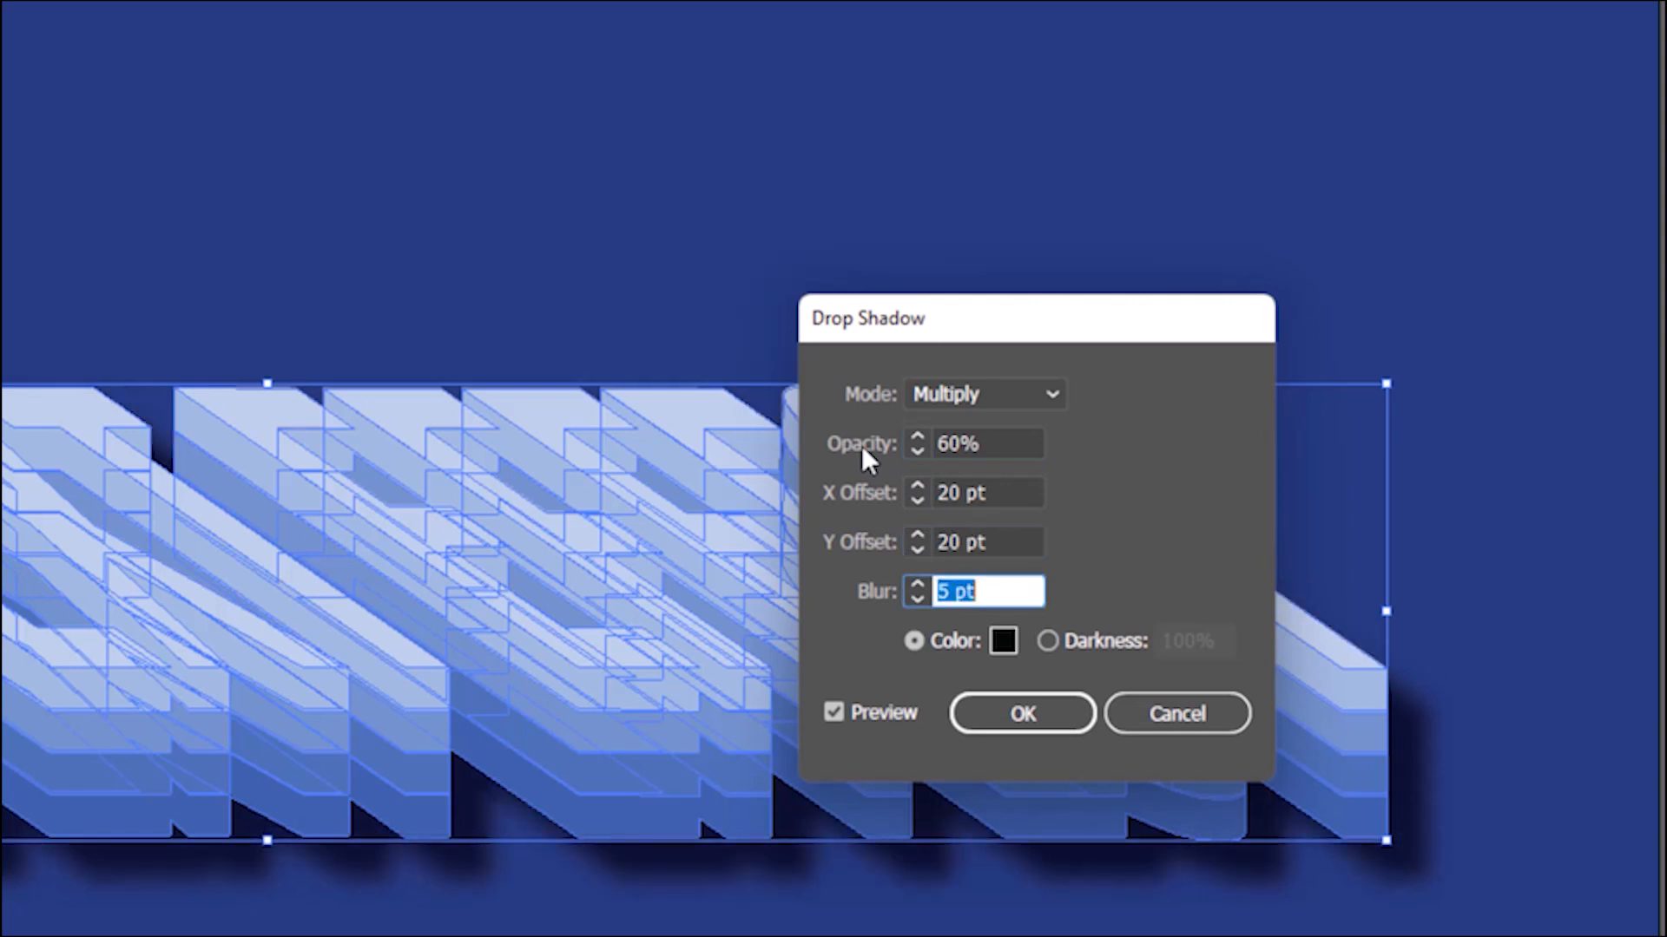
pyautogui.write('15')
pyautogui.press('Tab')
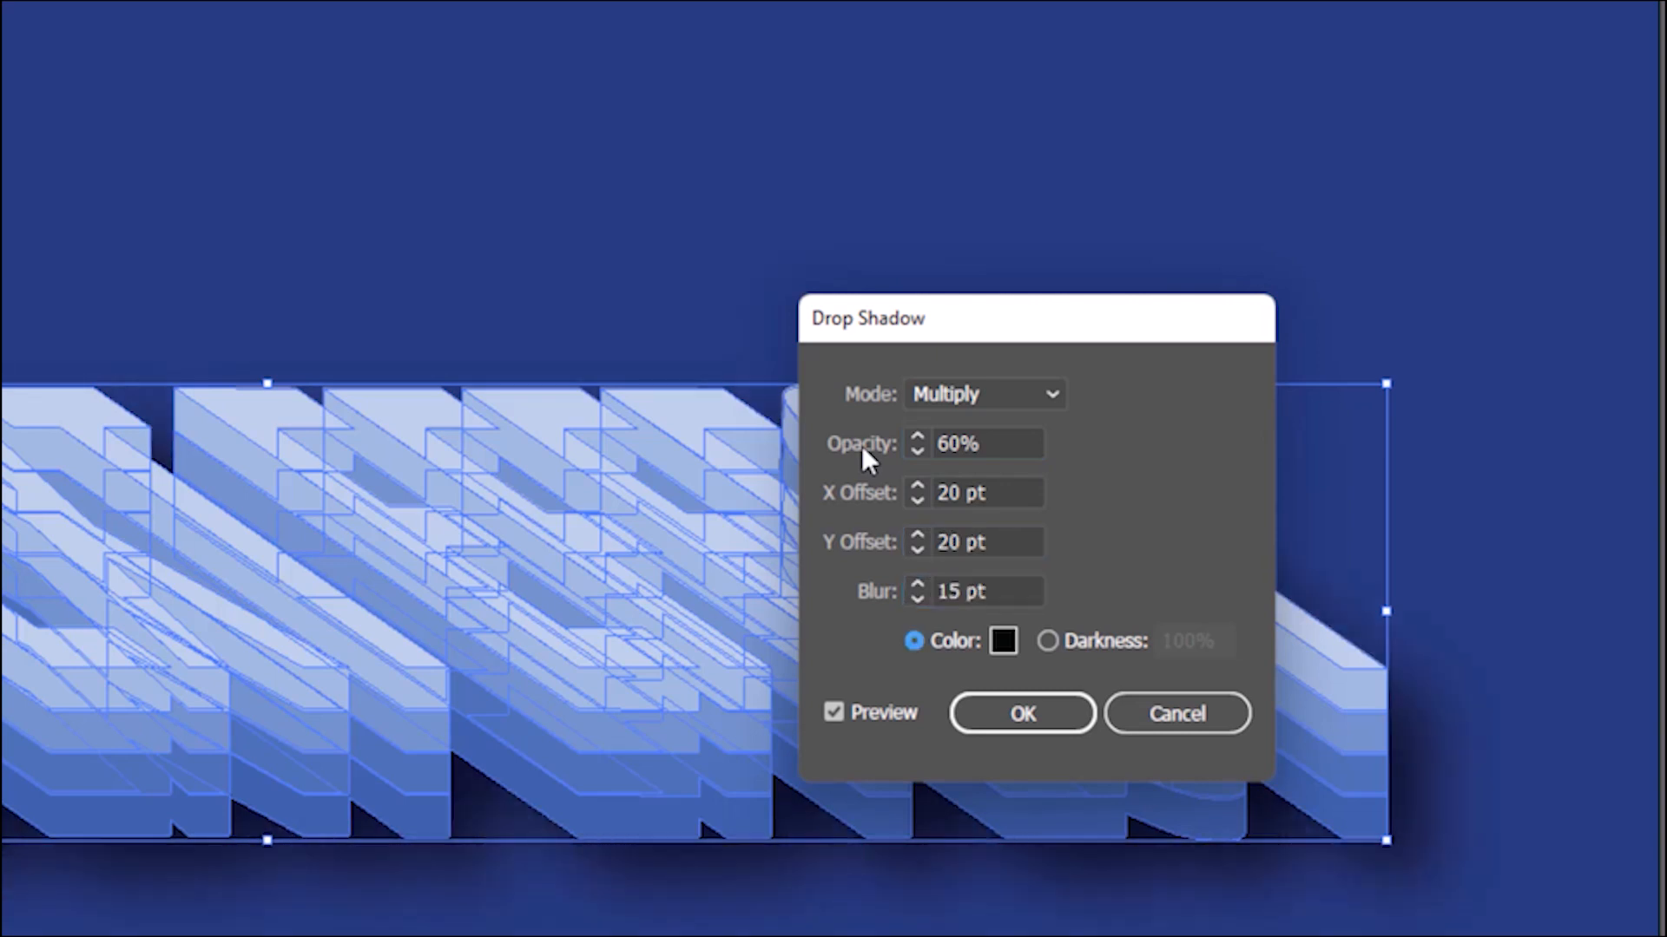
pyautogui.click(1014, 713)
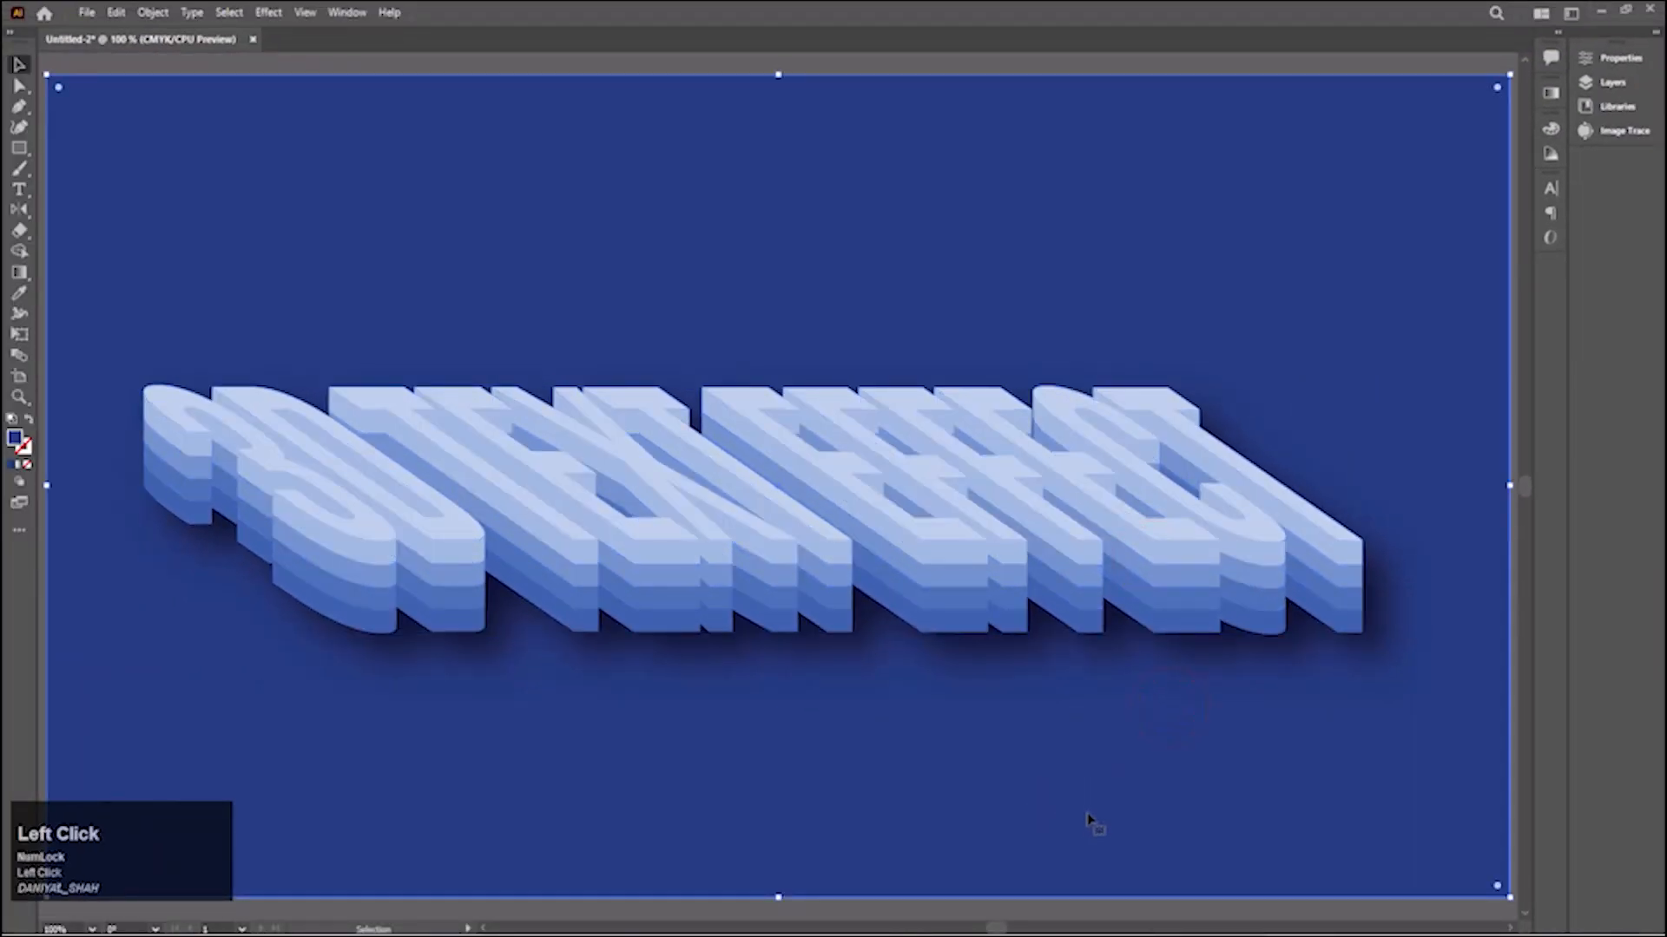
# Hide the panels and fit the artboard in the window to examine the finished 3D text with its shadow.
pyautogui.hotkey('ctrl', '-')
pyautogui.click(903, 806)
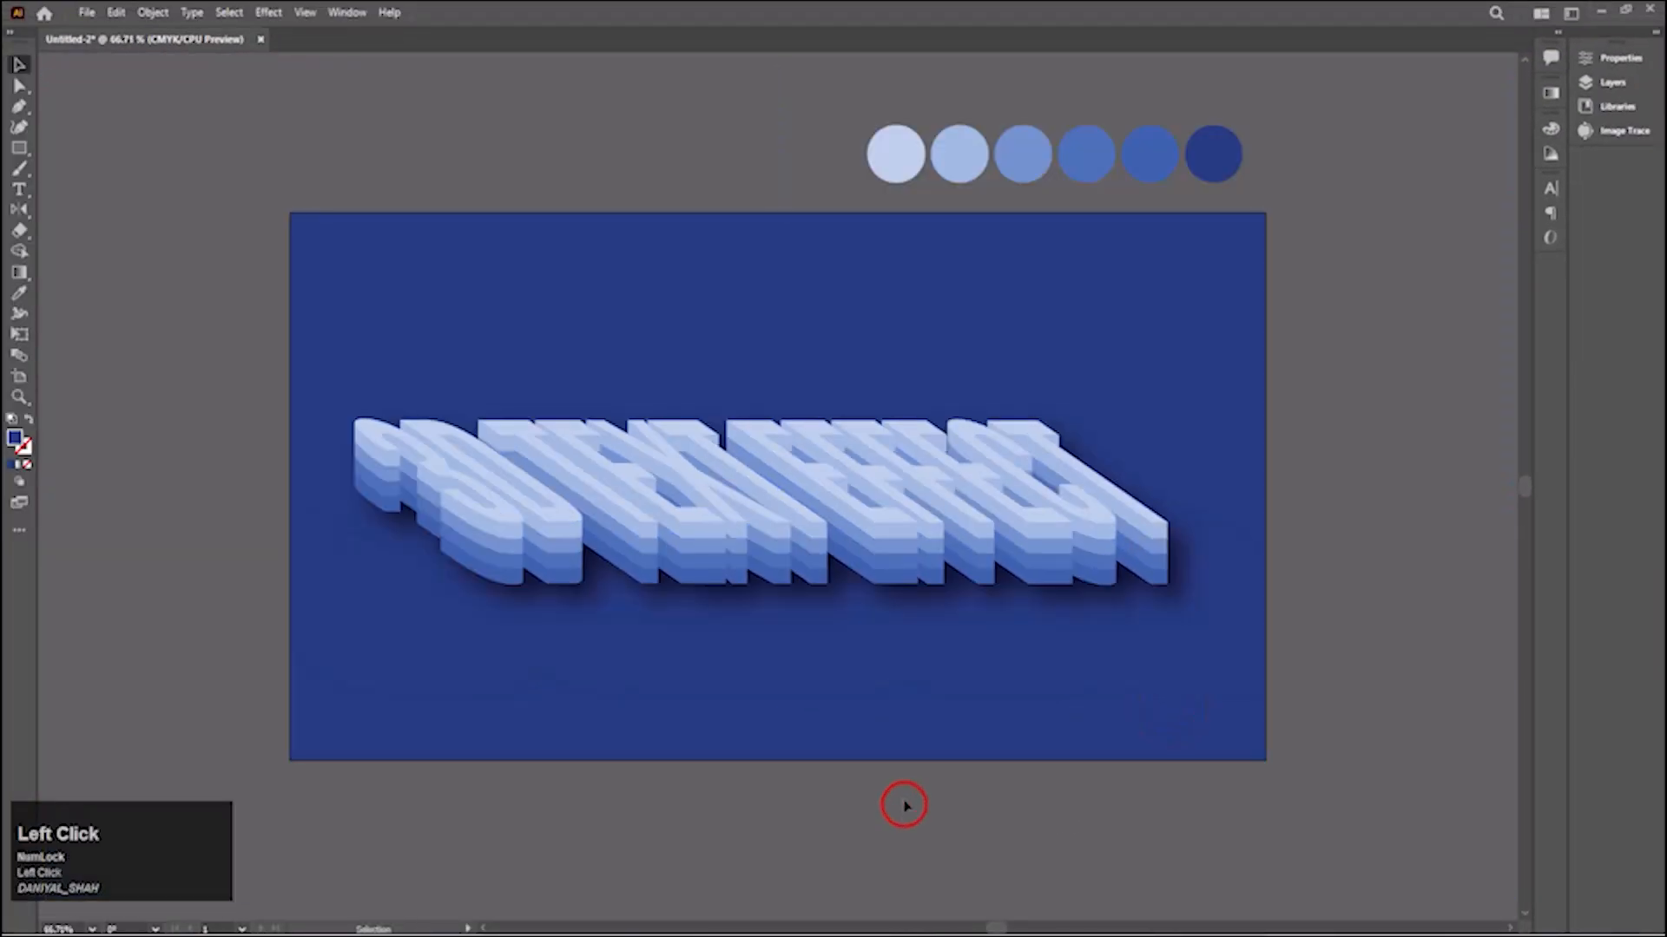
pyautogui.hotkey('ctrl', '0')
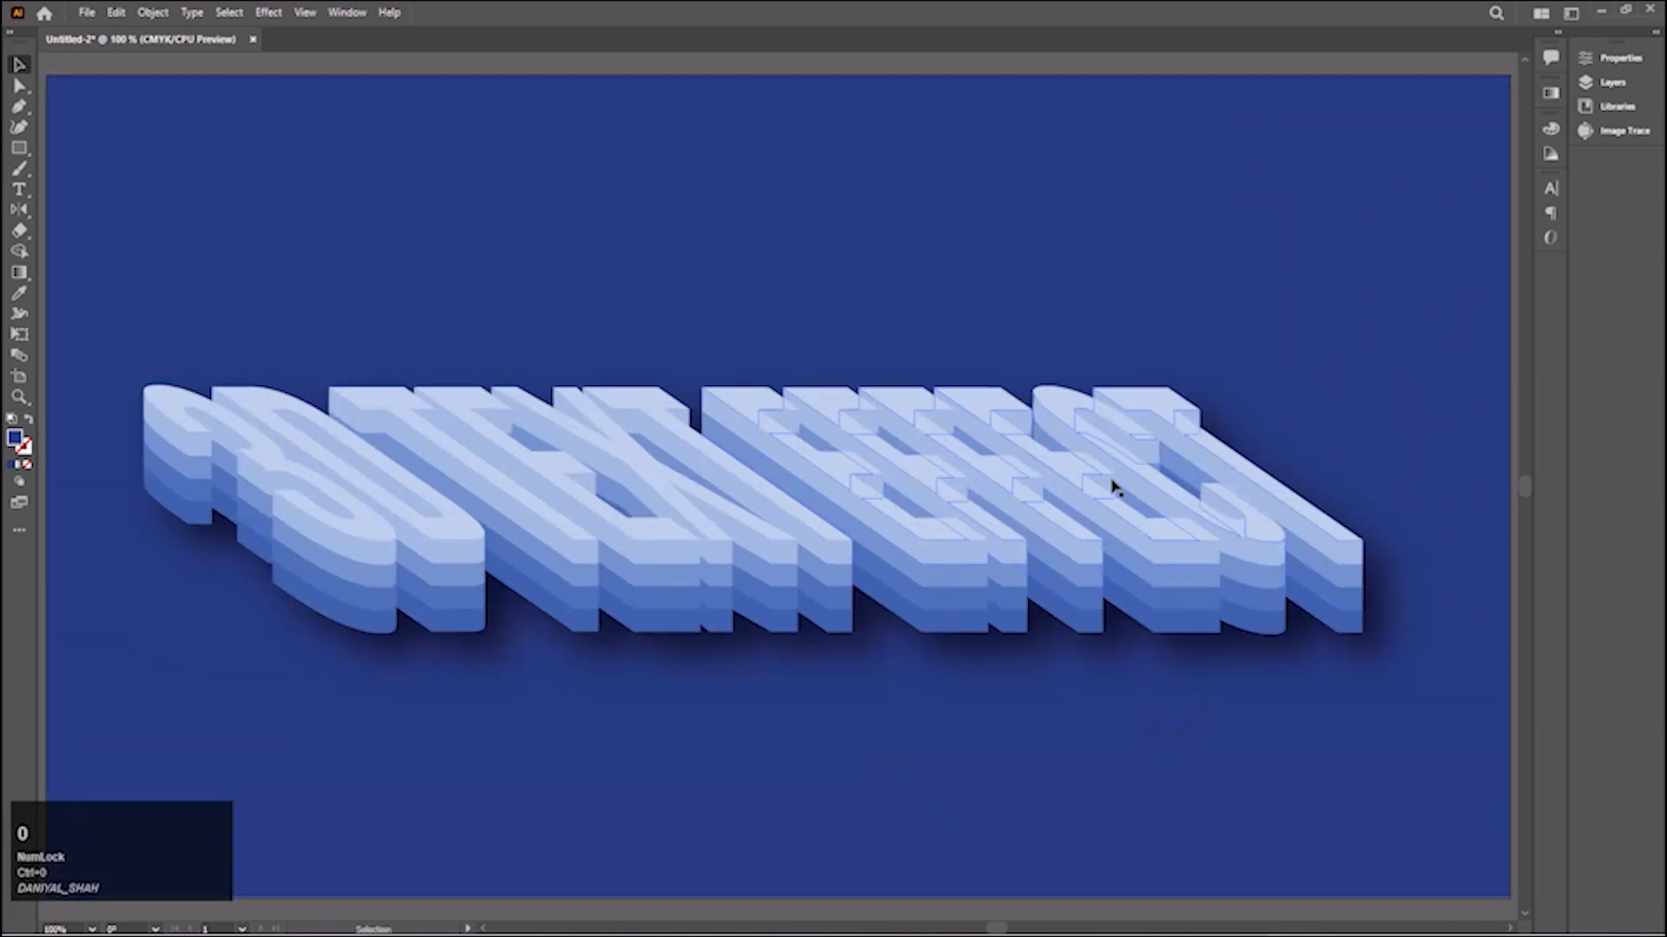
pyautogui.press('Tab')
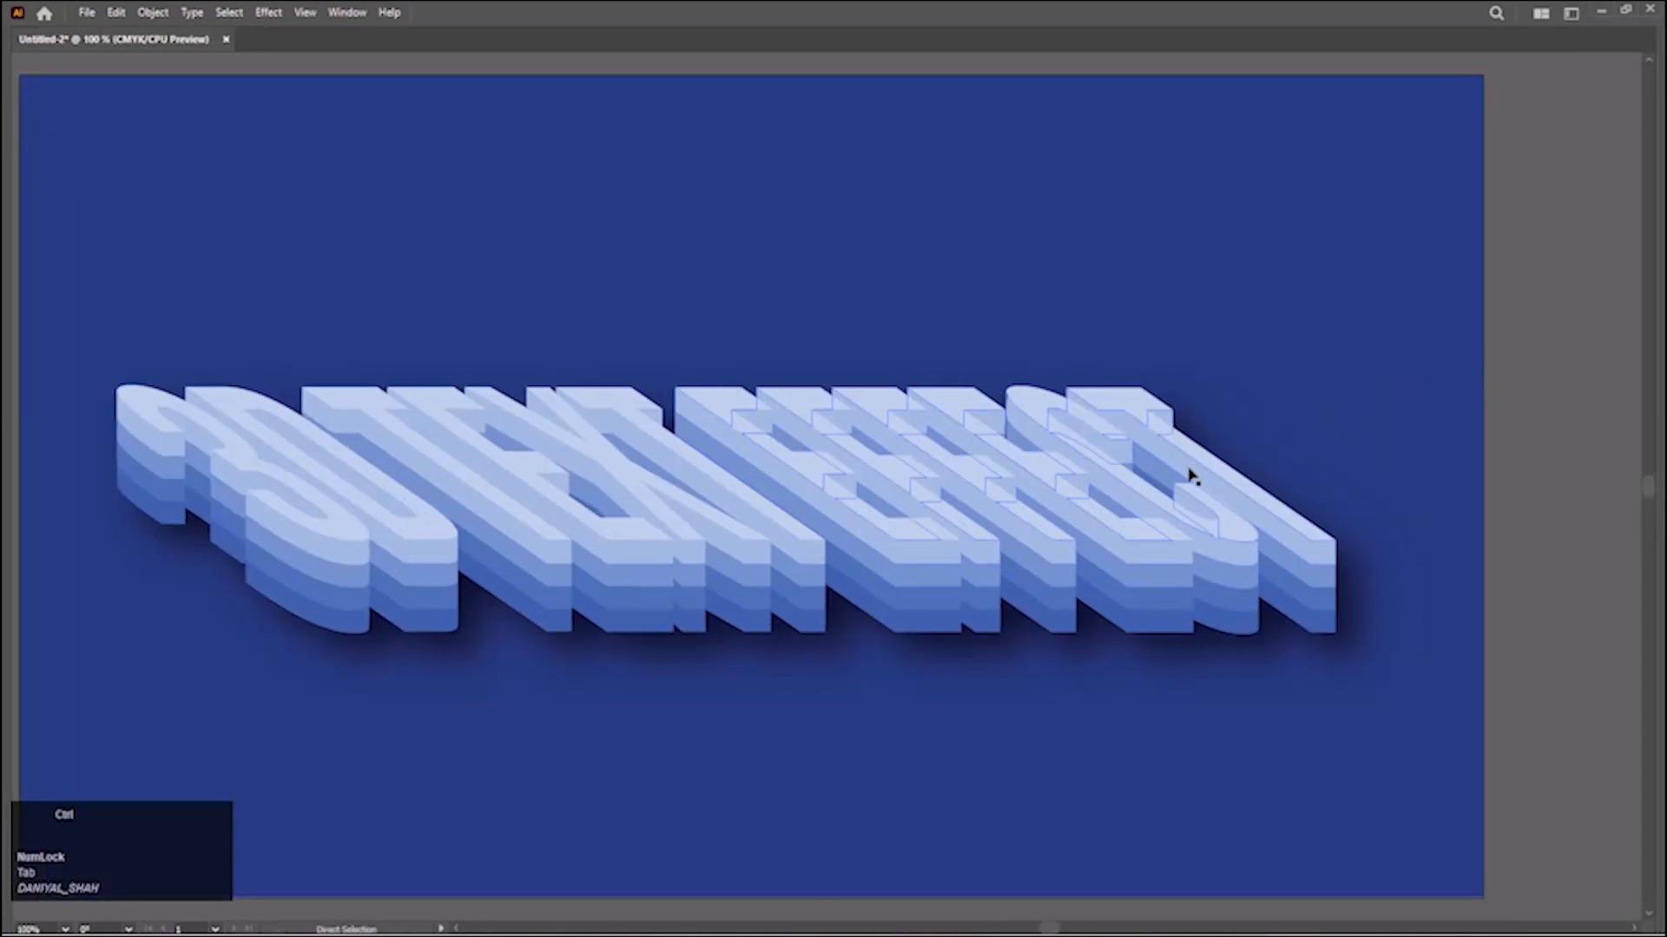
pyautogui.hotkey('ctrl', '0')
pyautogui.click(31, 504)
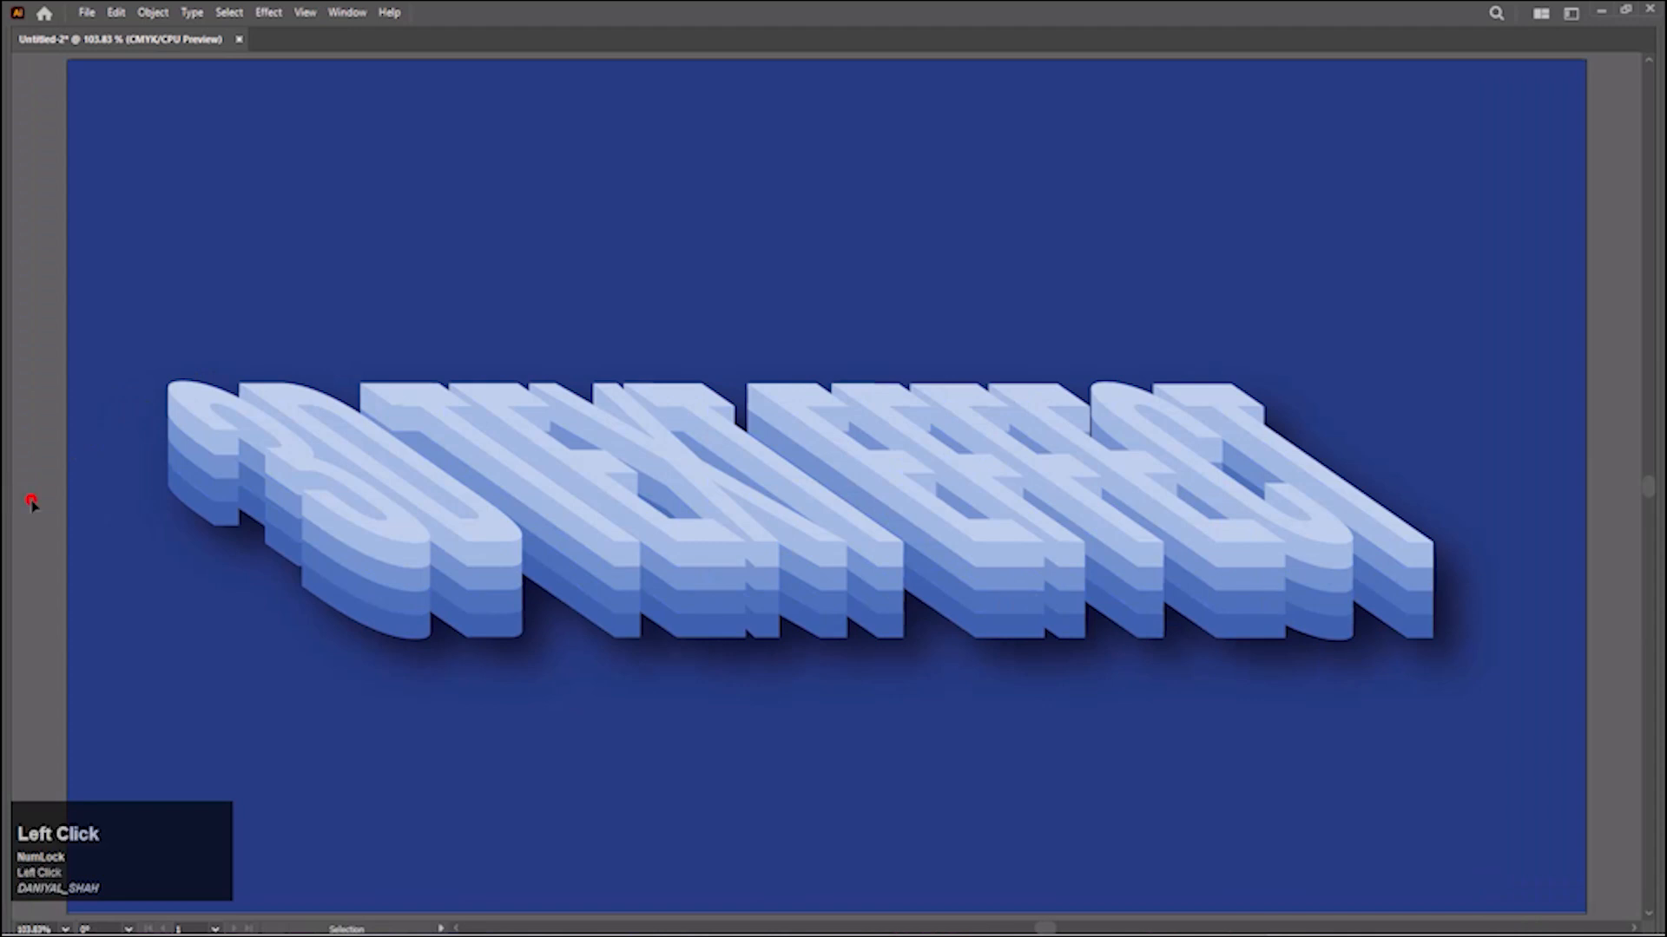